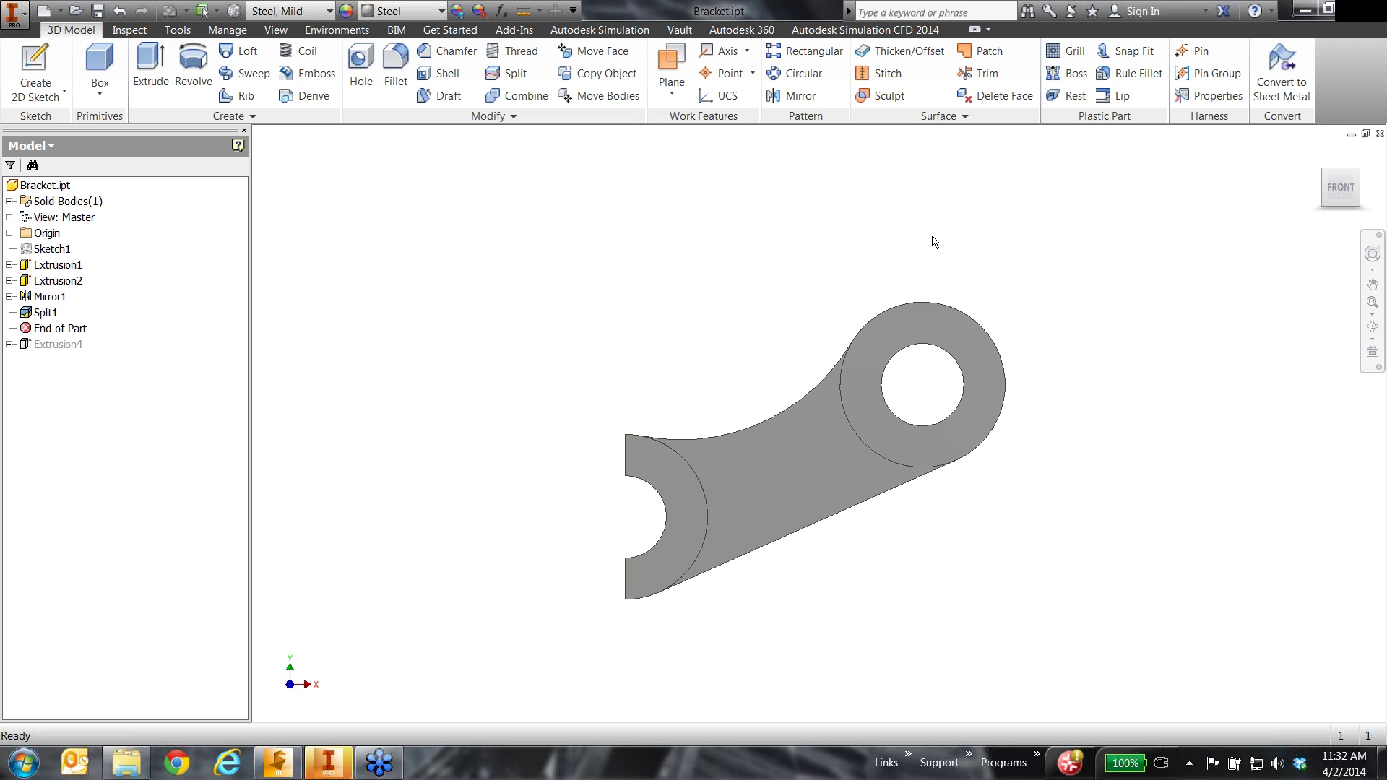
Step: Review the new static simulation settings for the bracket in the Stress Analysis environment and exit without creating a simulation
shift+middle_drag(789, 310, 797, 358)
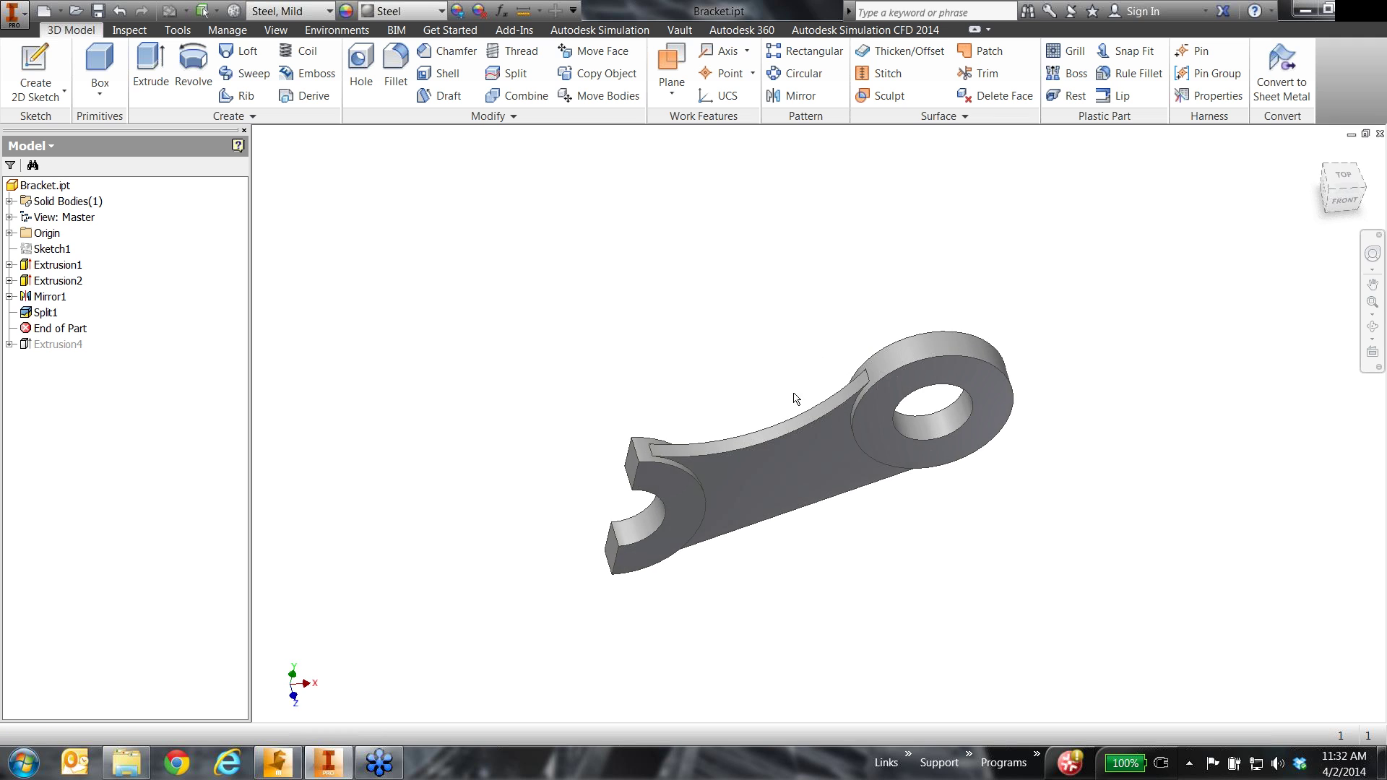
scroll(796, 396, up, 5)
scroll(787, 369, down, 4)
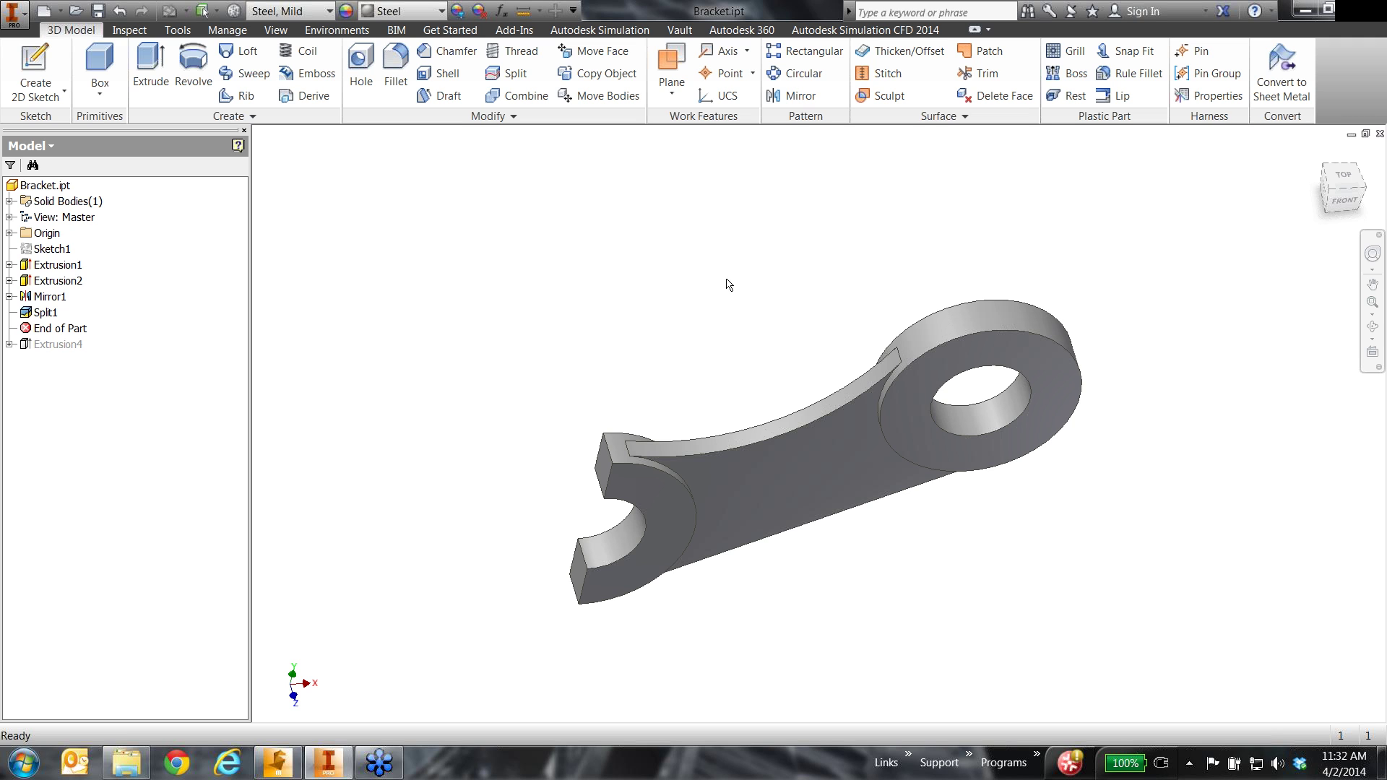
click(337, 31)
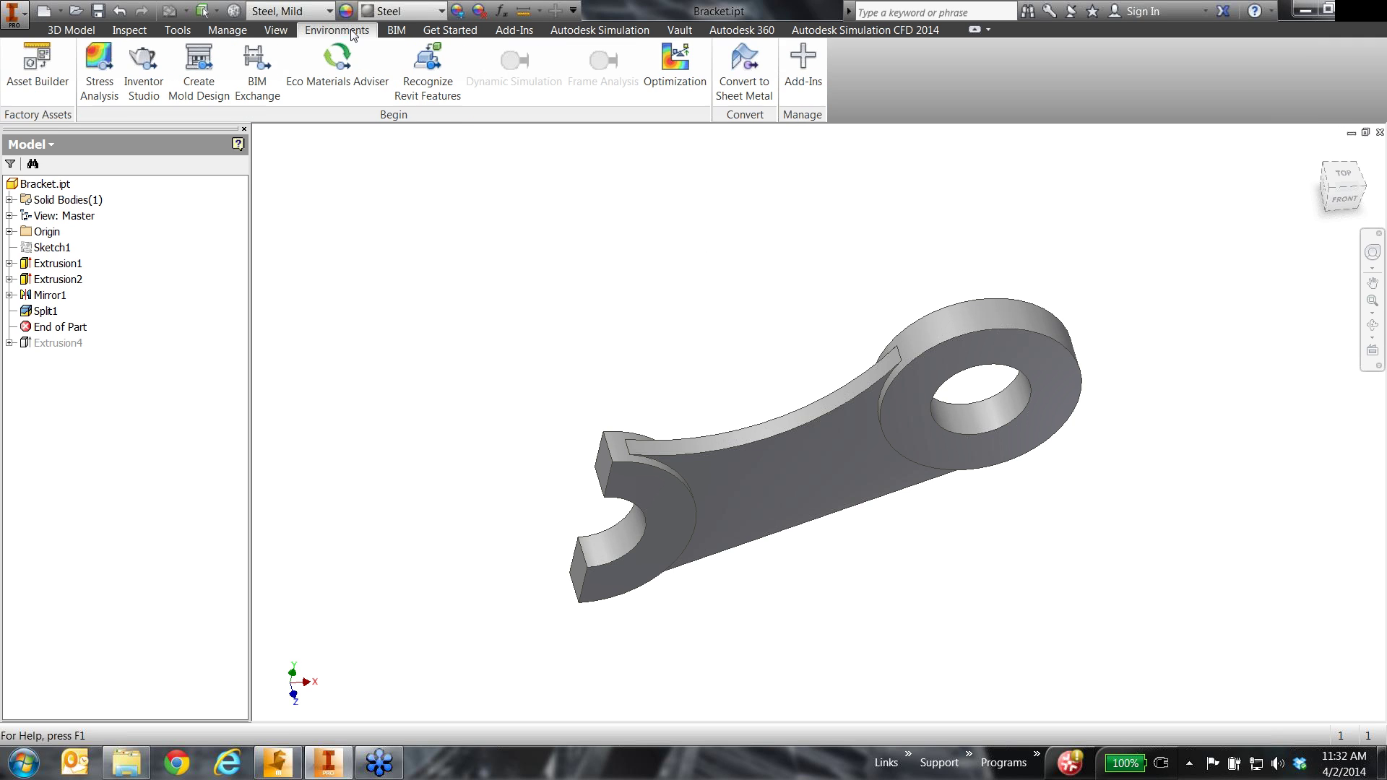
click(99, 72)
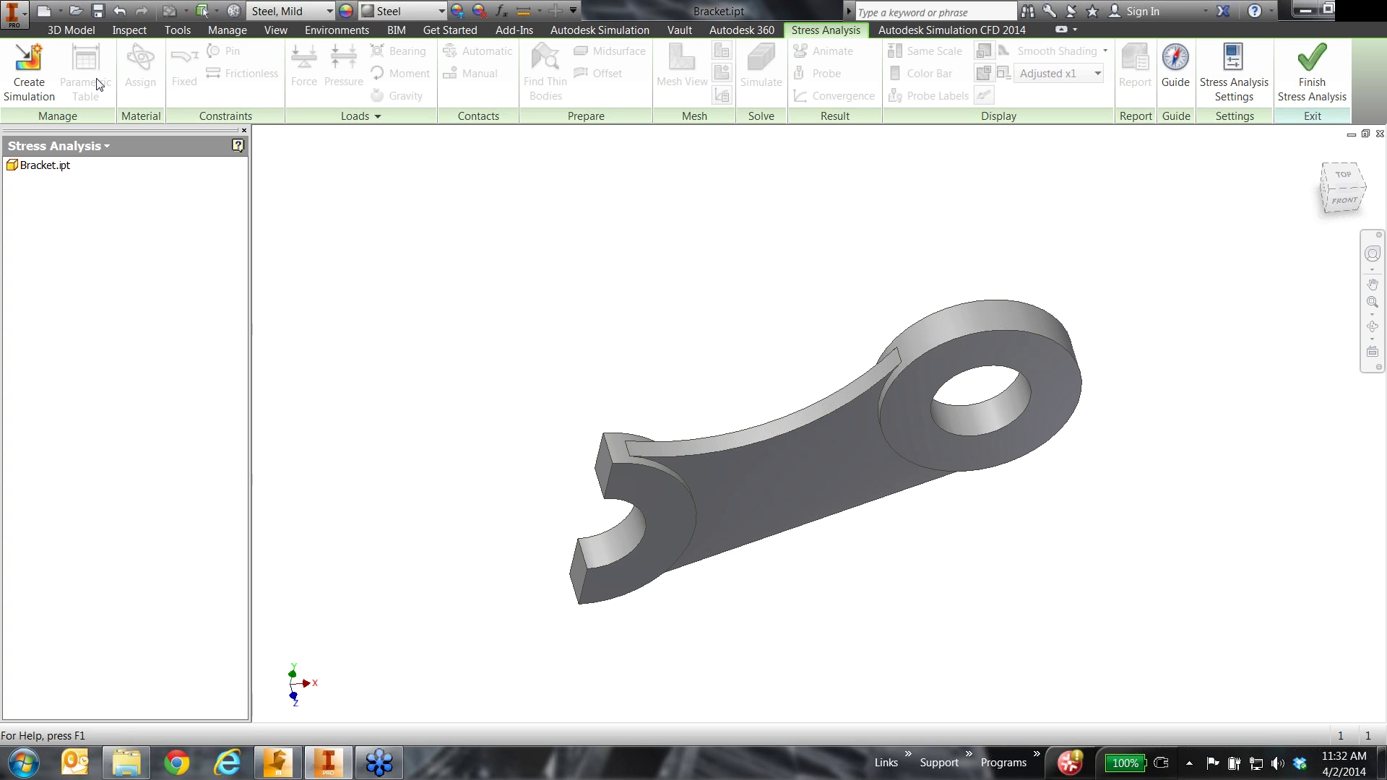
click(36, 67)
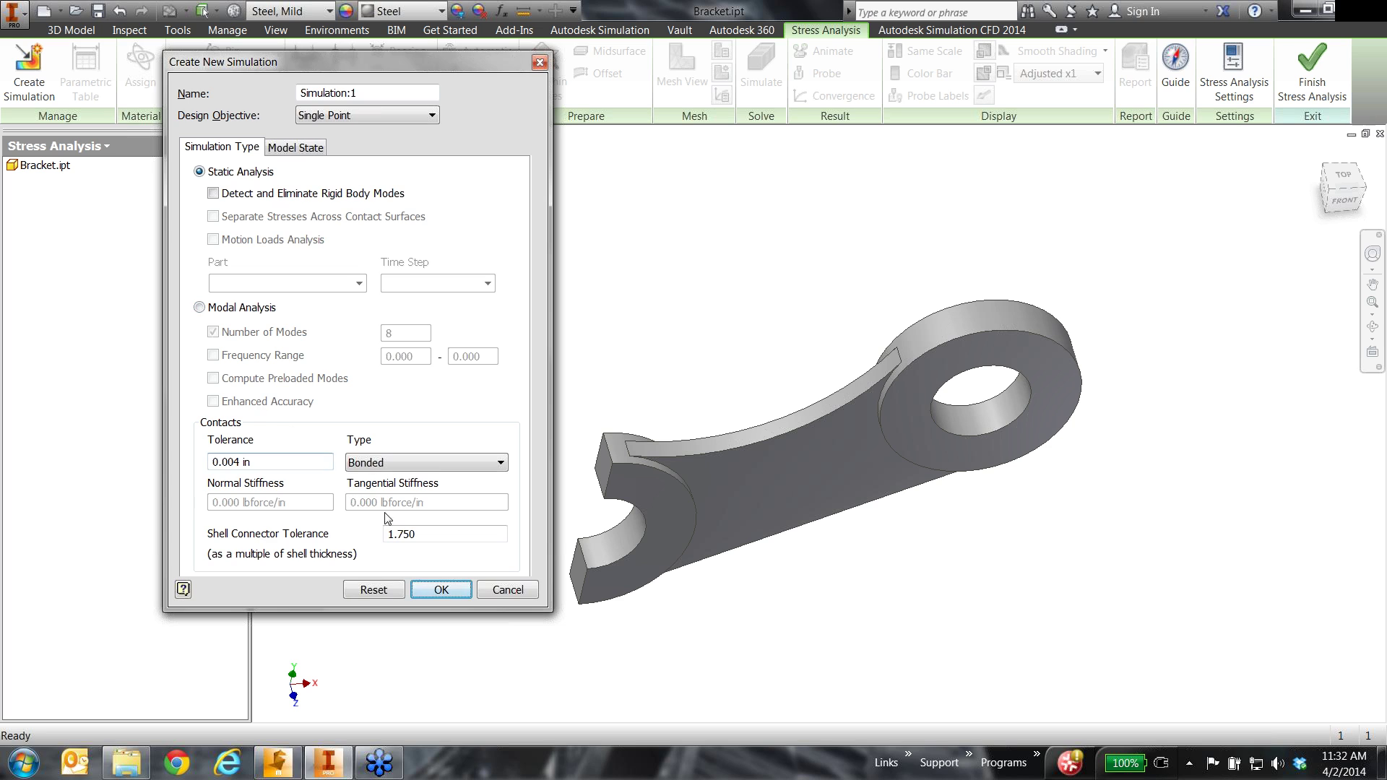
click(506, 590)
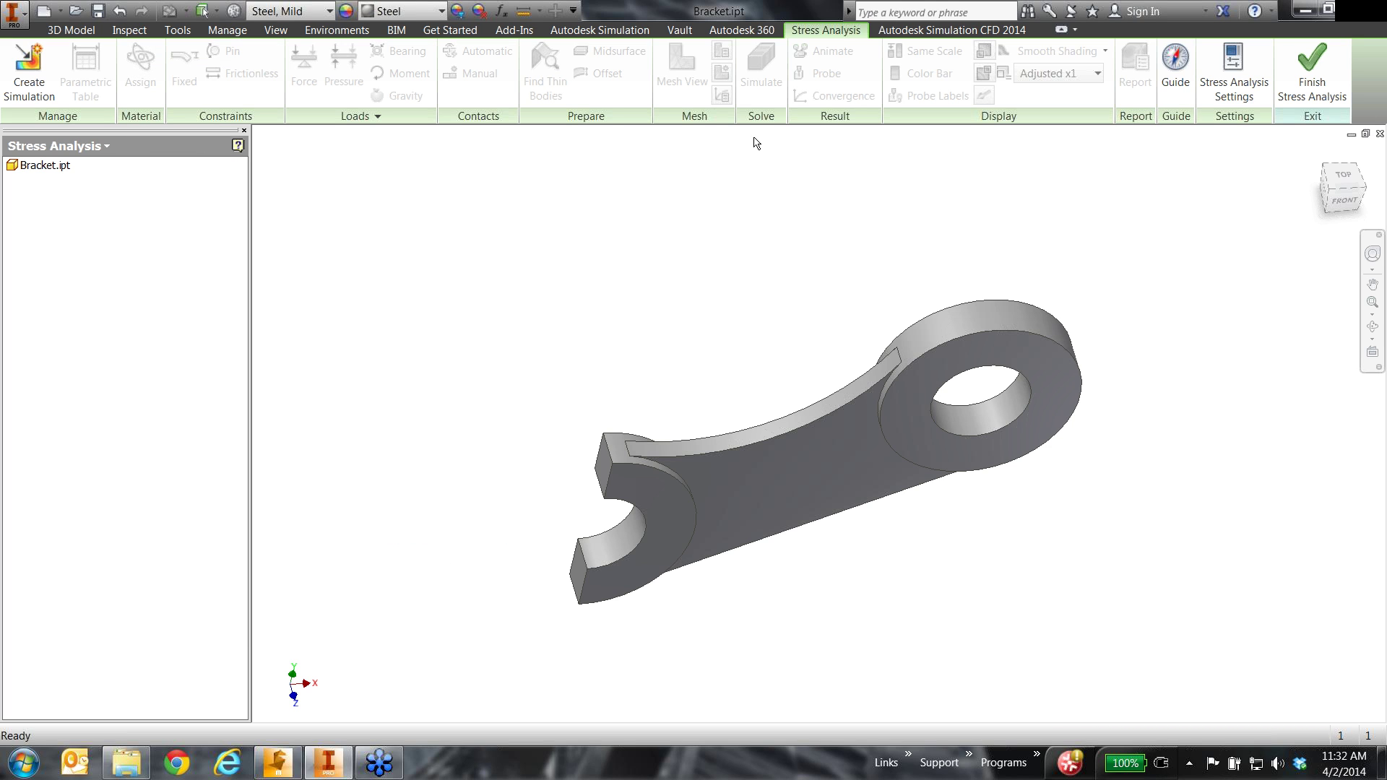
click(1312, 80)
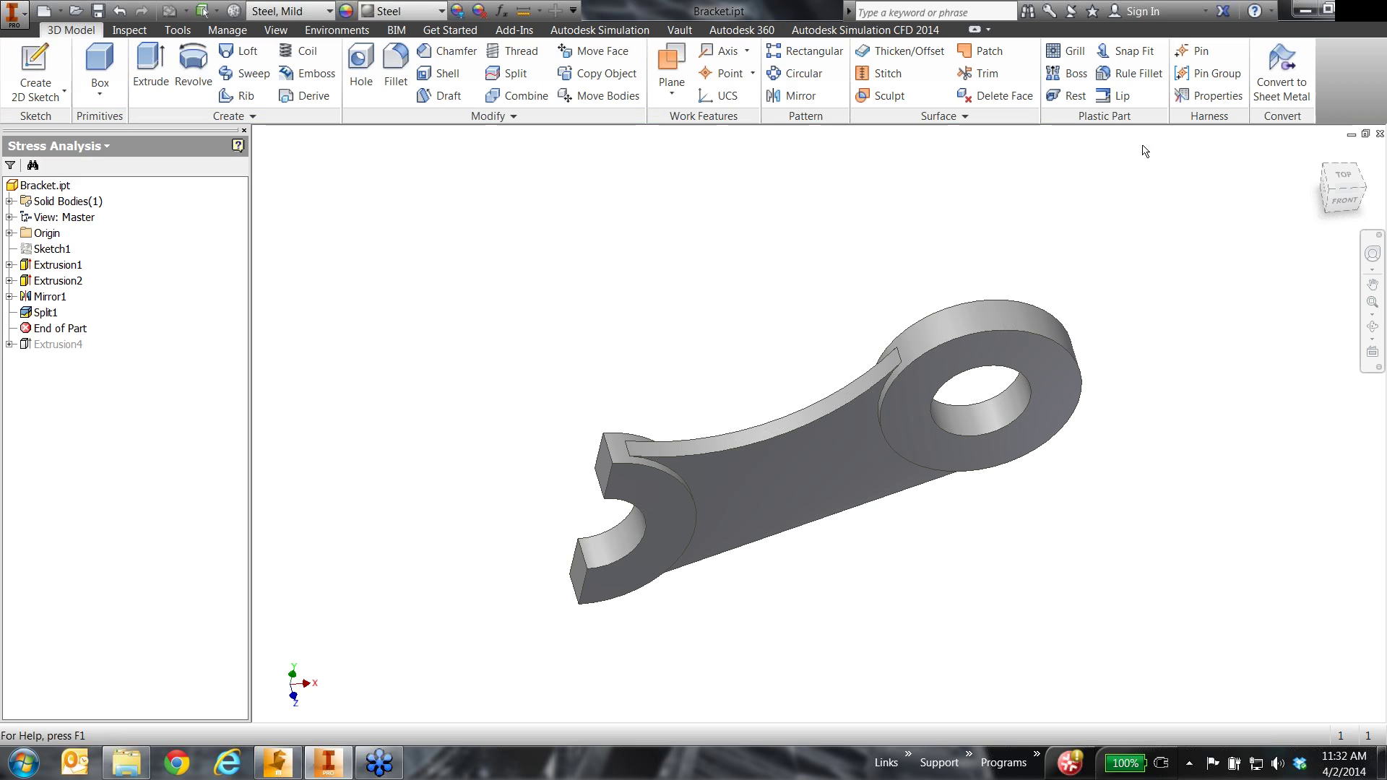
Step: Launch the active bracket model in Simulation Mechanical with the Static Stress with Linear Material Models analysis type
click(589, 33)
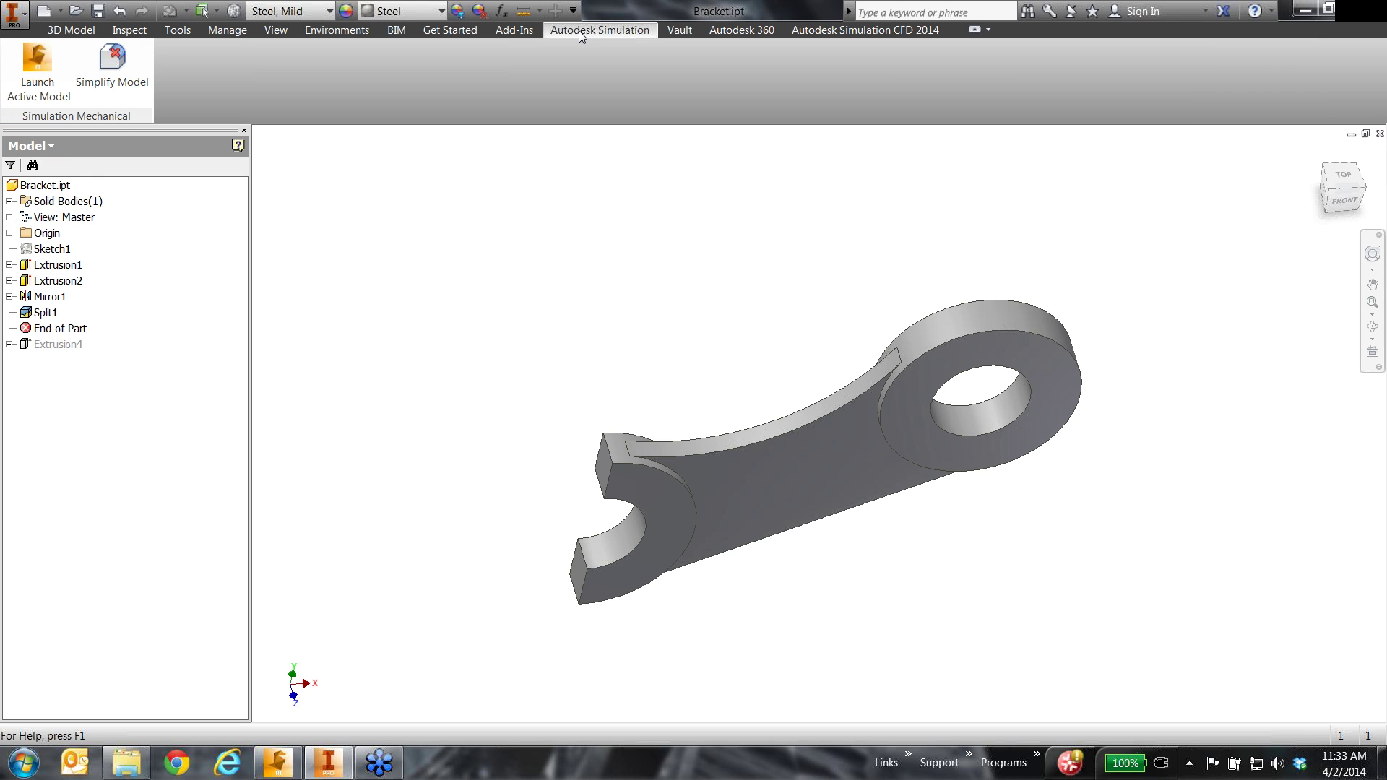
click(55, 77)
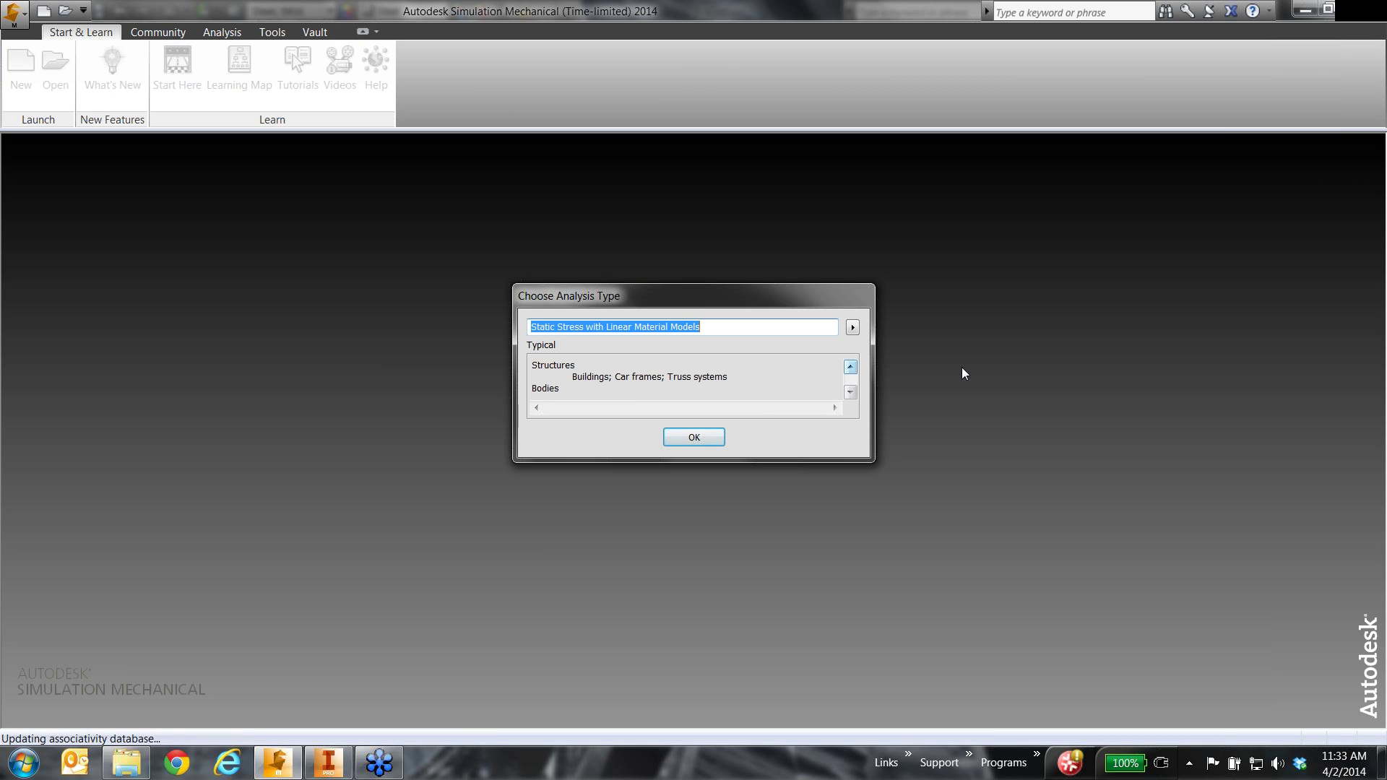
drag(846, 297, 816, 211)
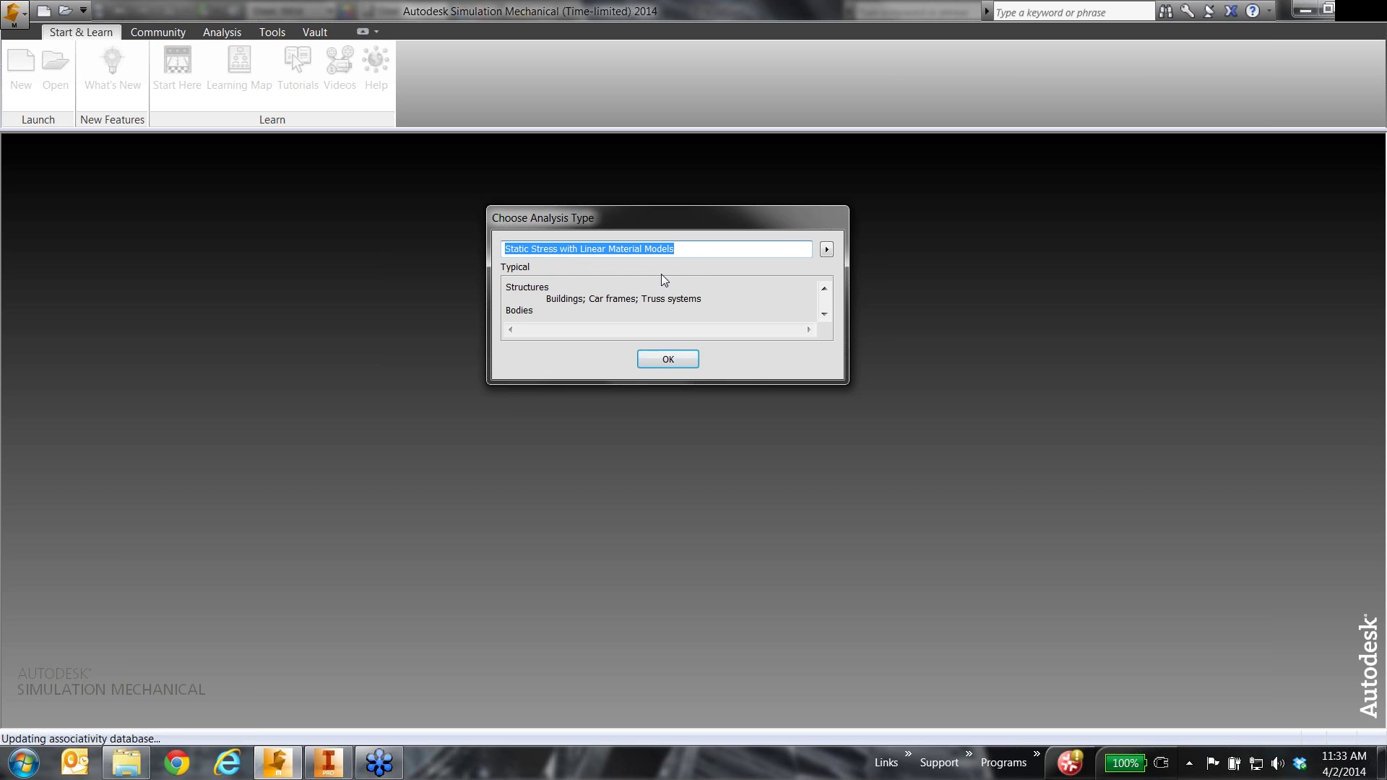
click(826, 250)
mouse_move(900, 251)
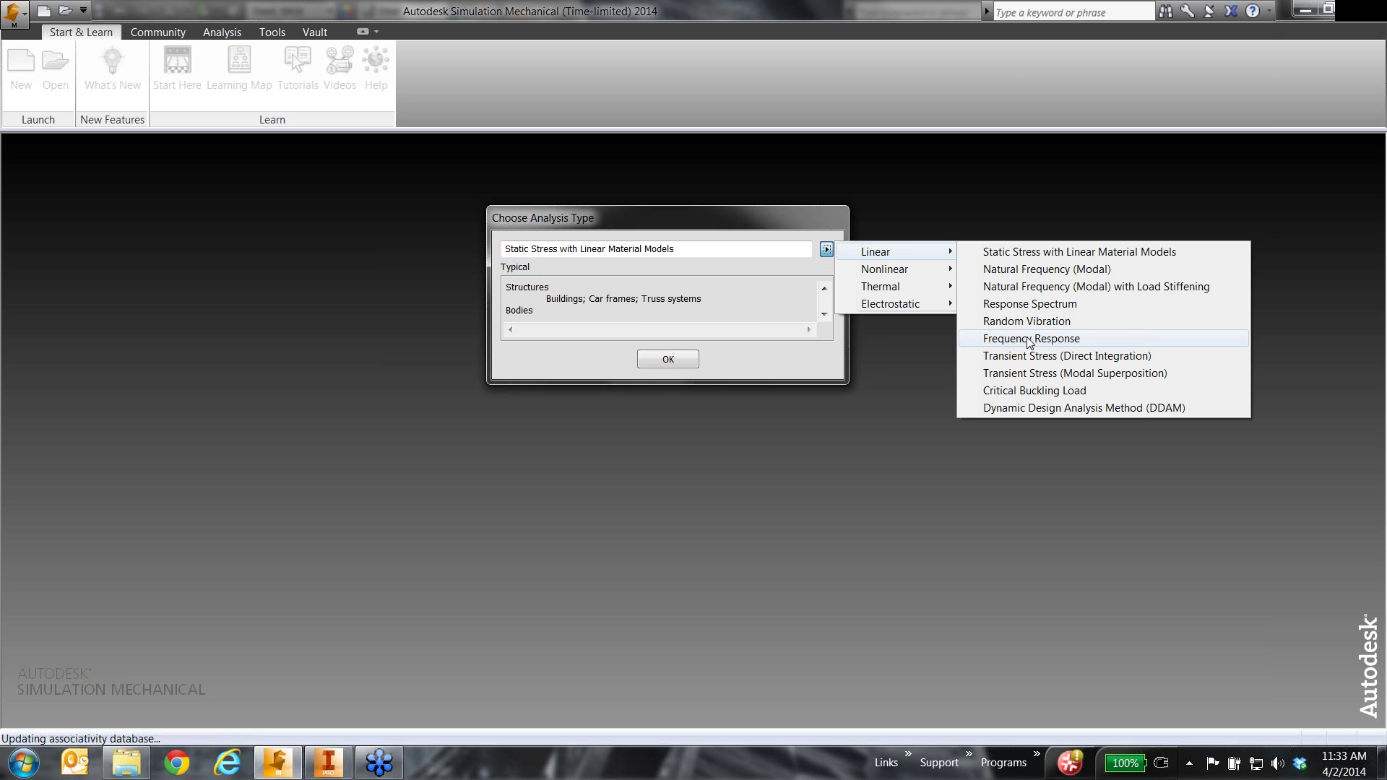
mouse_move(938, 275)
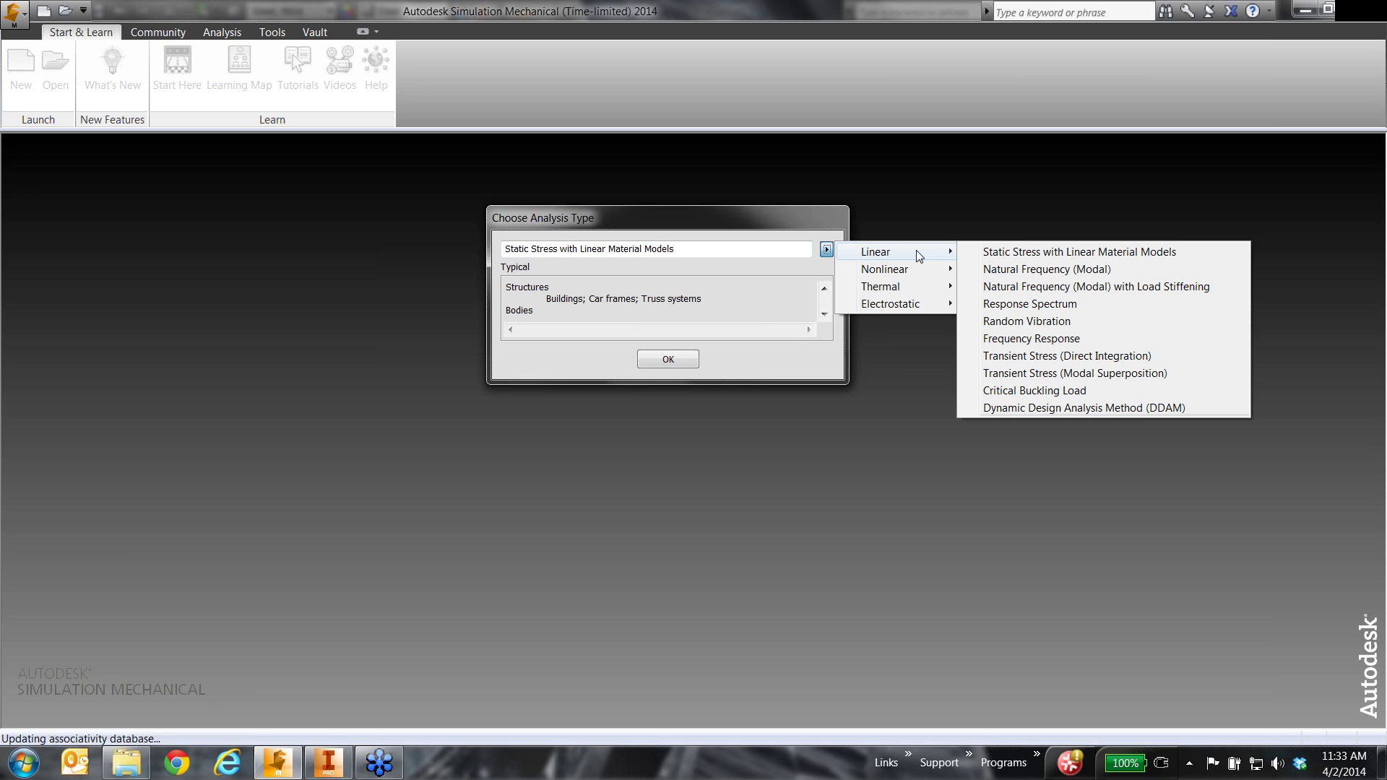
click(1006, 253)
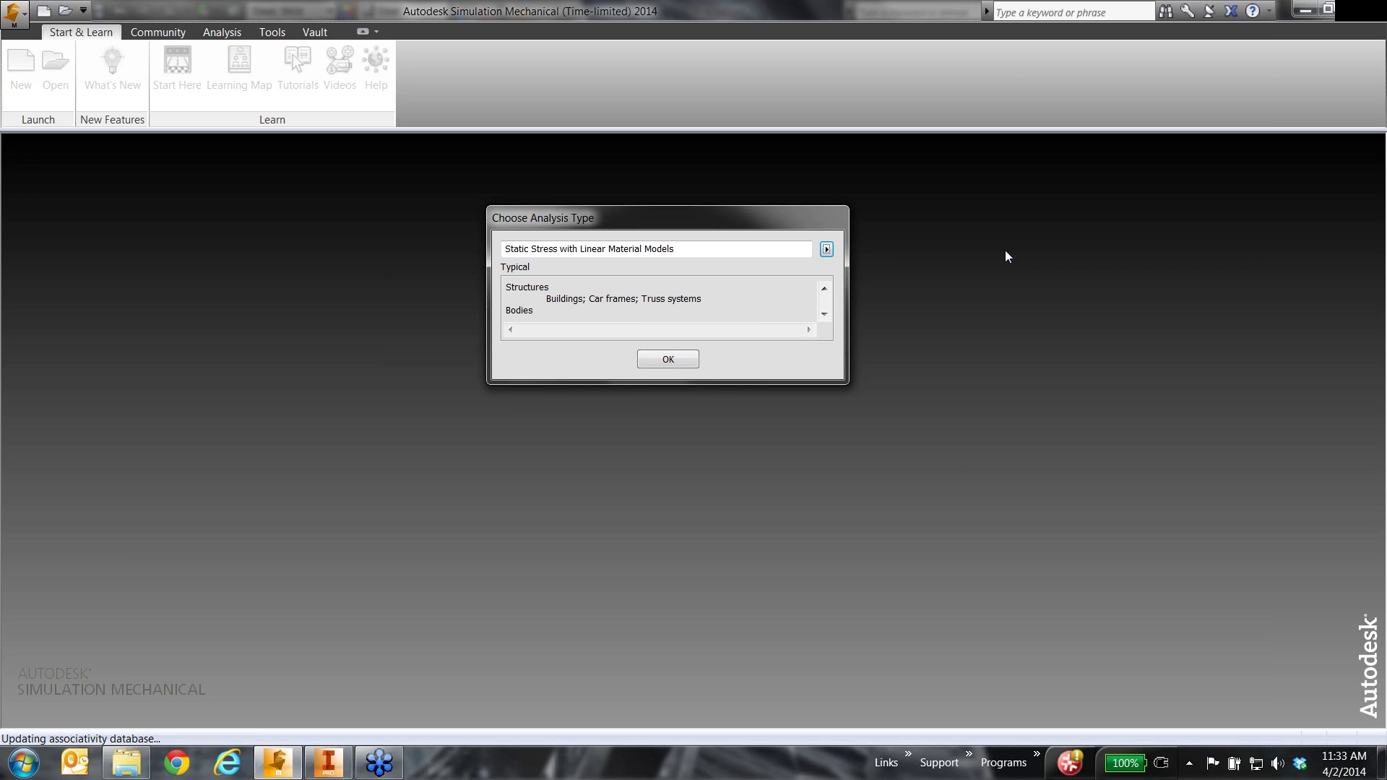
click(680, 359)
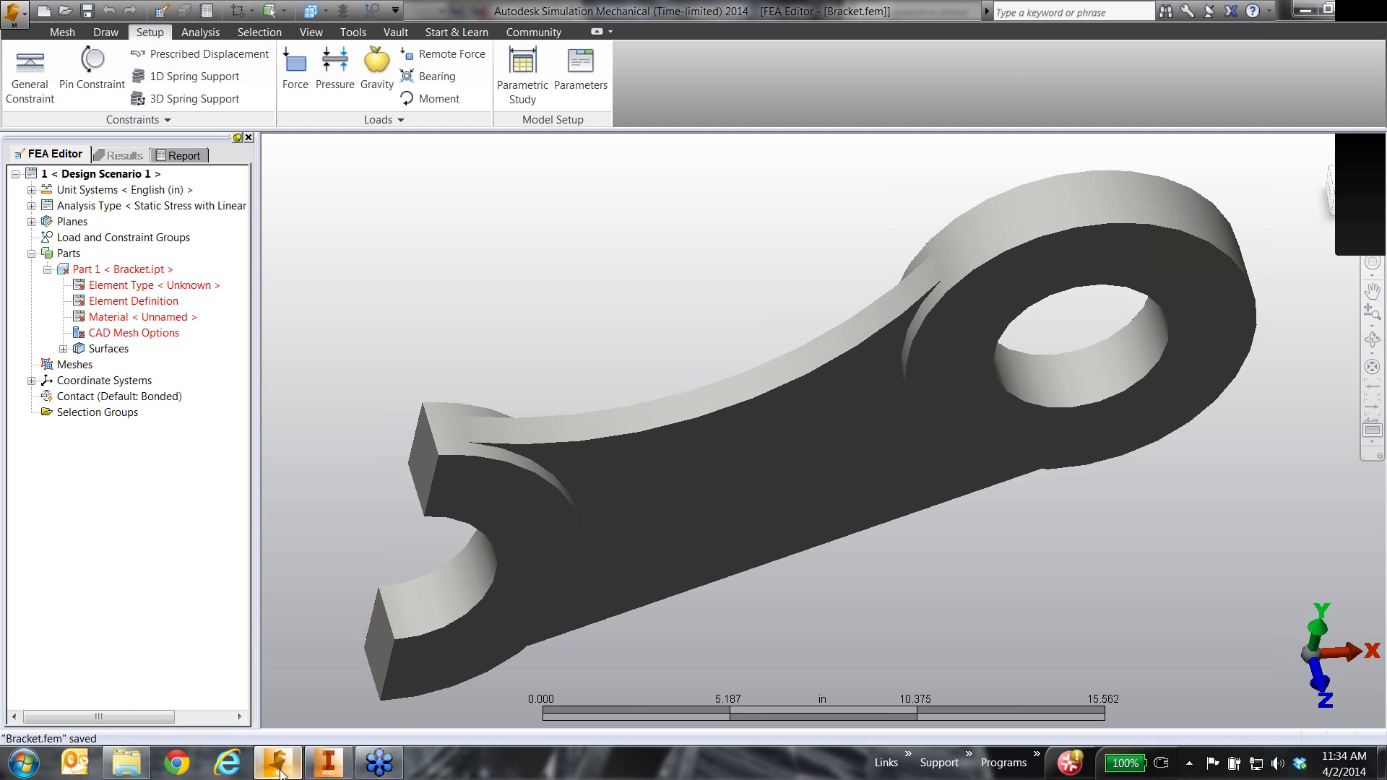
Step: Compare the bracket in Inventor and Simulation Mechanical, and review the CAD and FEA file types that Simulation Mechanical can open
click(329, 765)
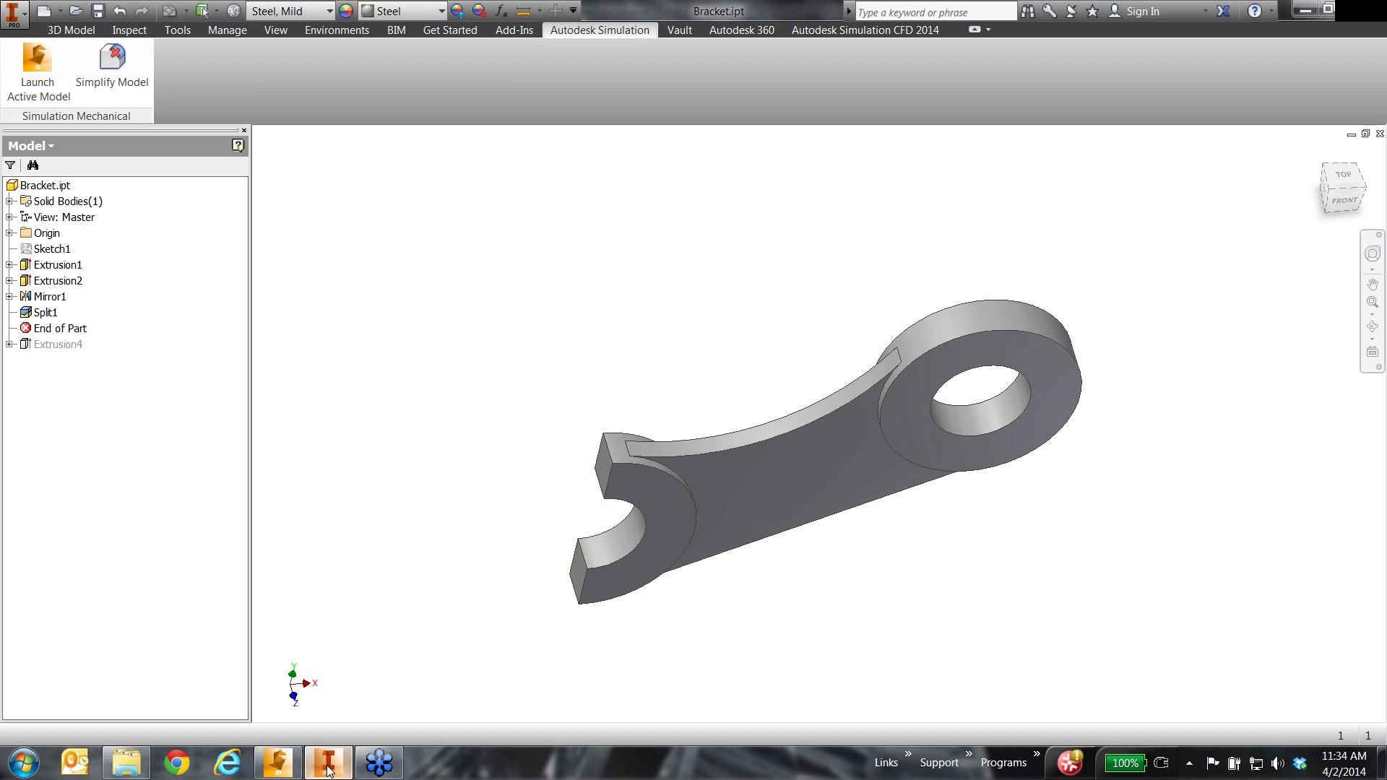
click(278, 764)
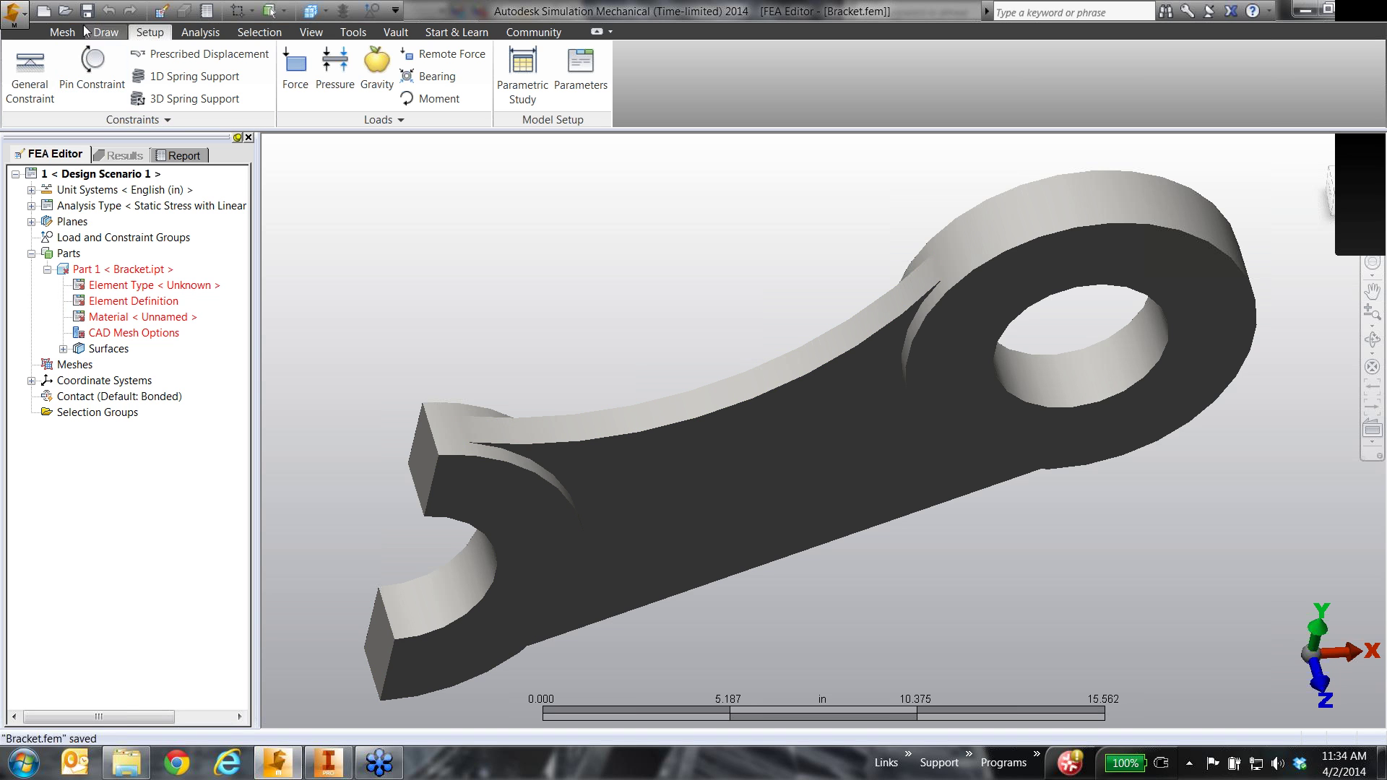
click(65, 10)
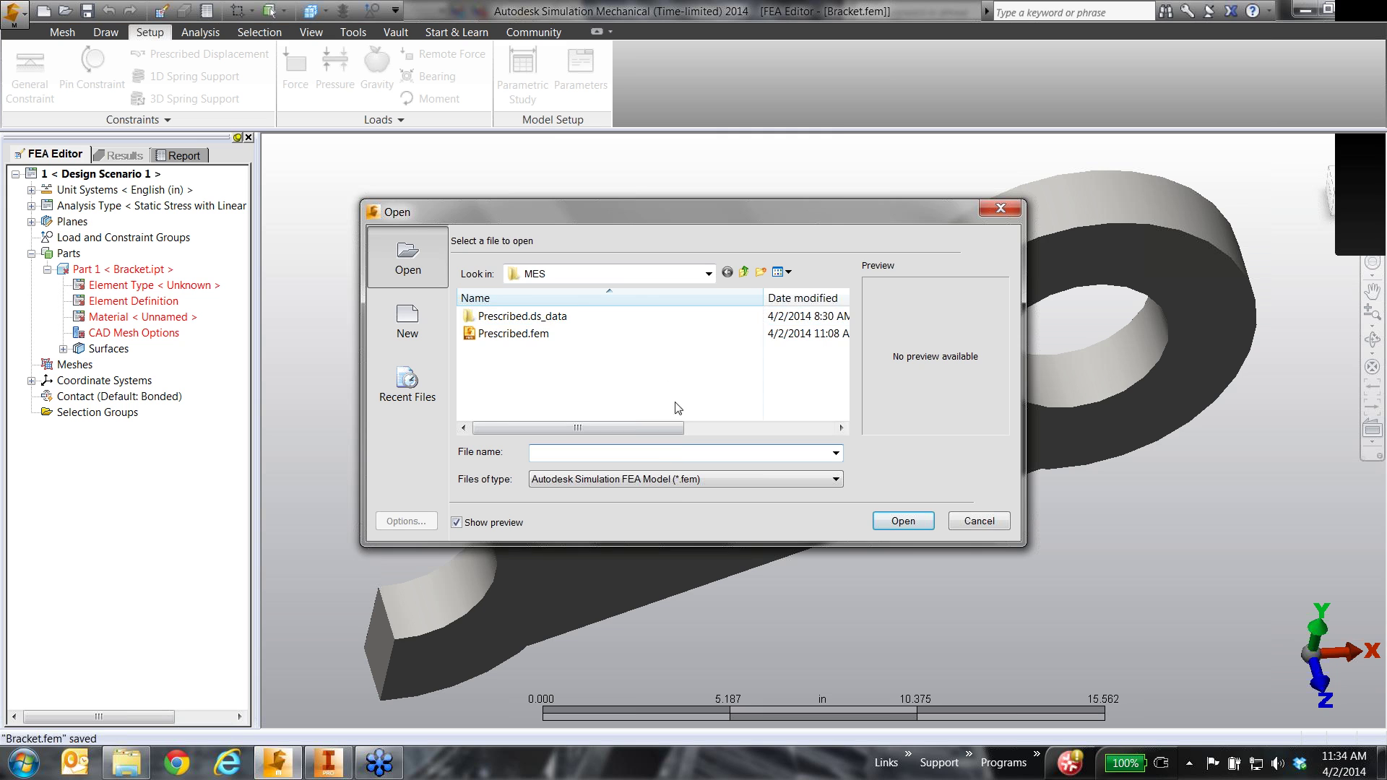
click(678, 483)
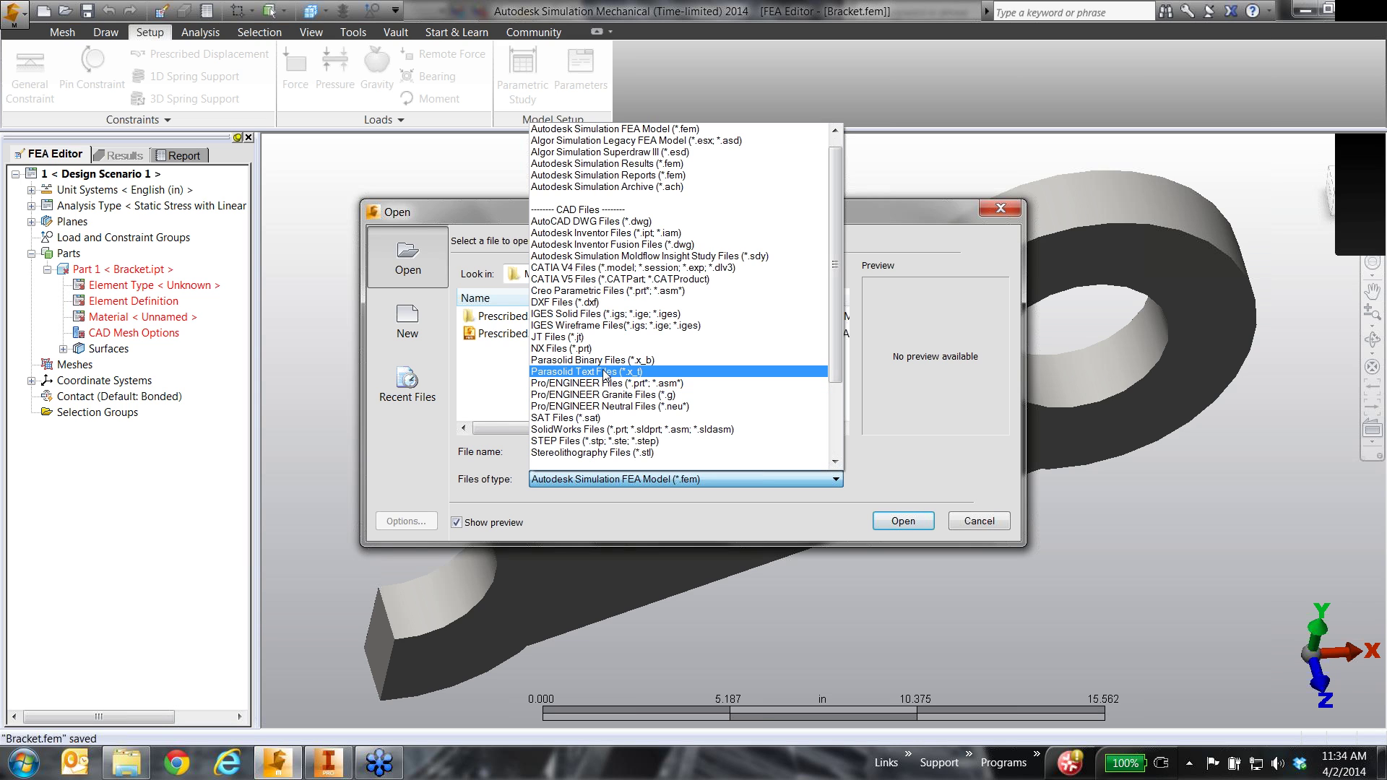
scroll(633, 363, down, 3)
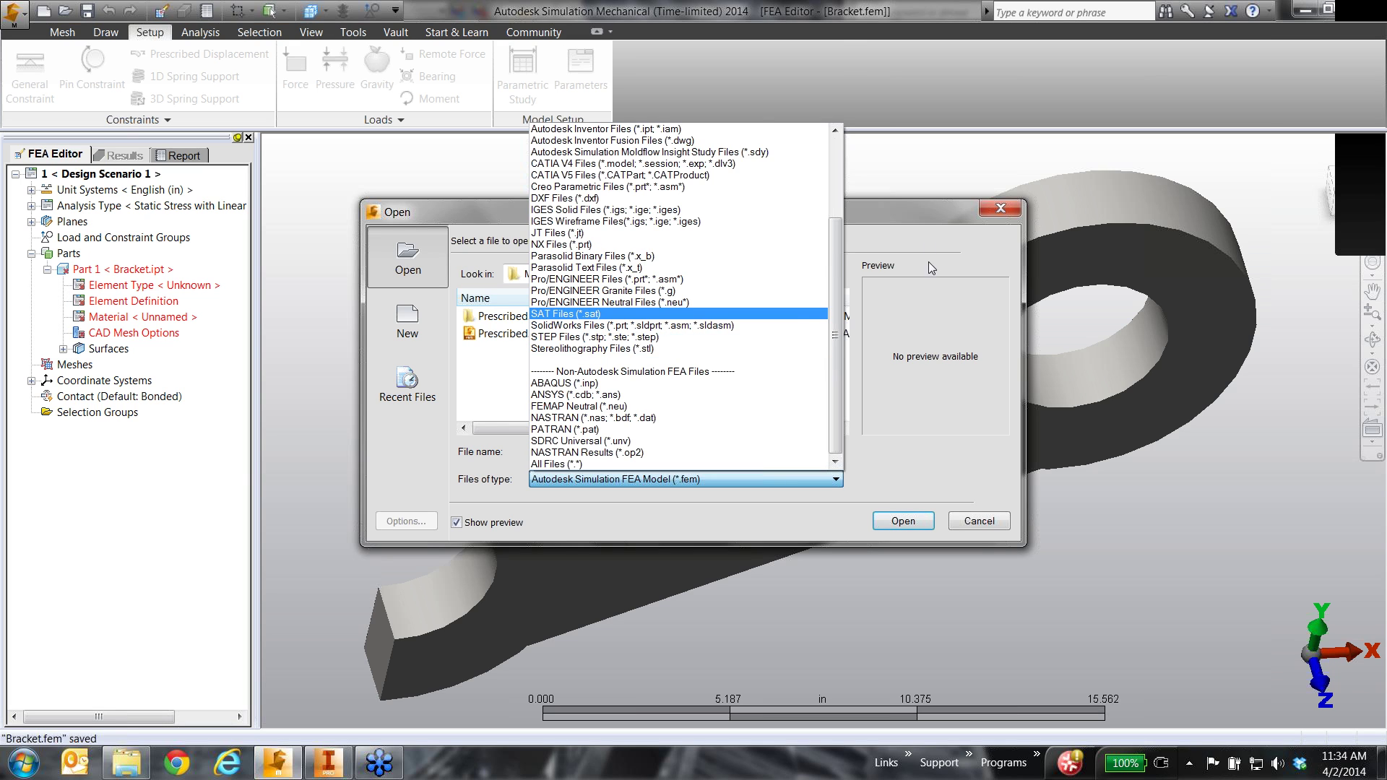
click(911, 208)
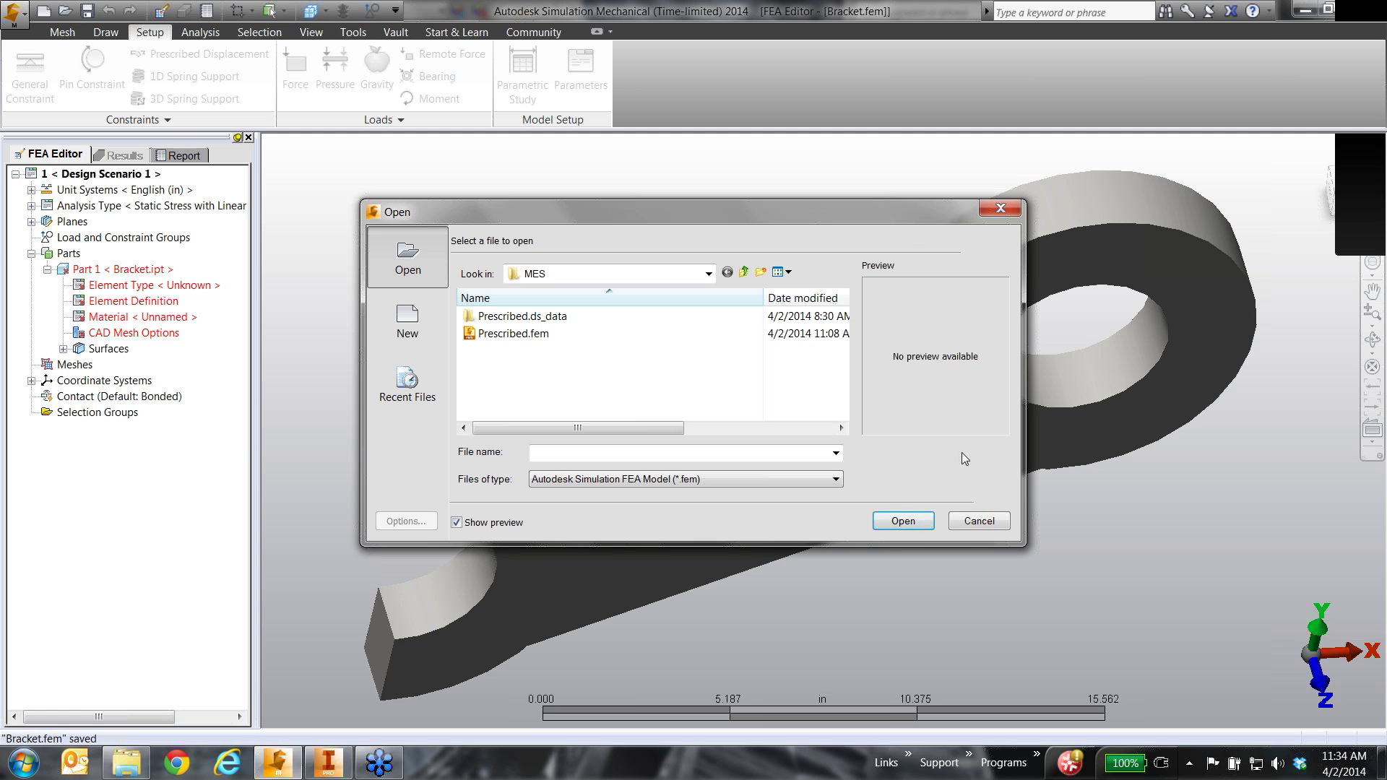
click(973, 524)
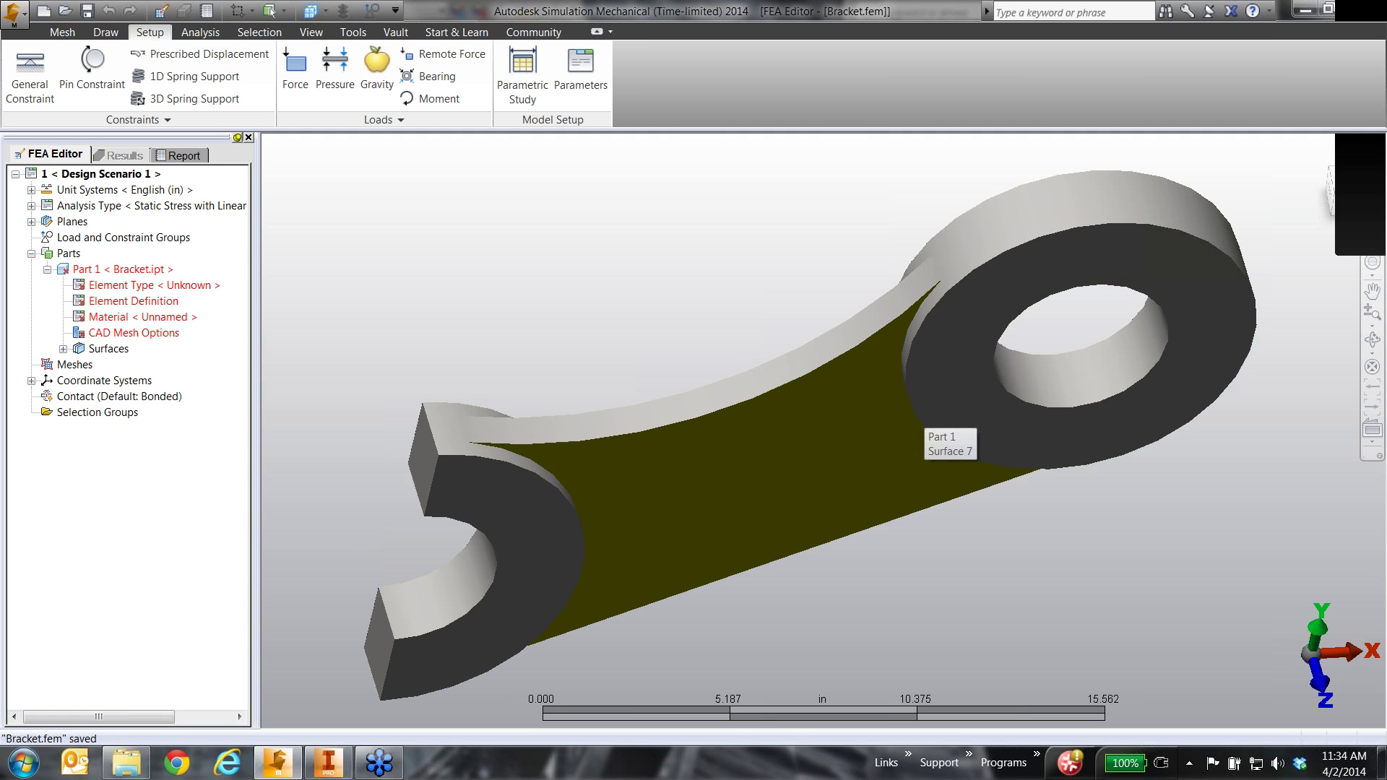
Step: Generate a 3D mesh on the bracket and inspect it from an angled view
scroll(816, 392, down, 1)
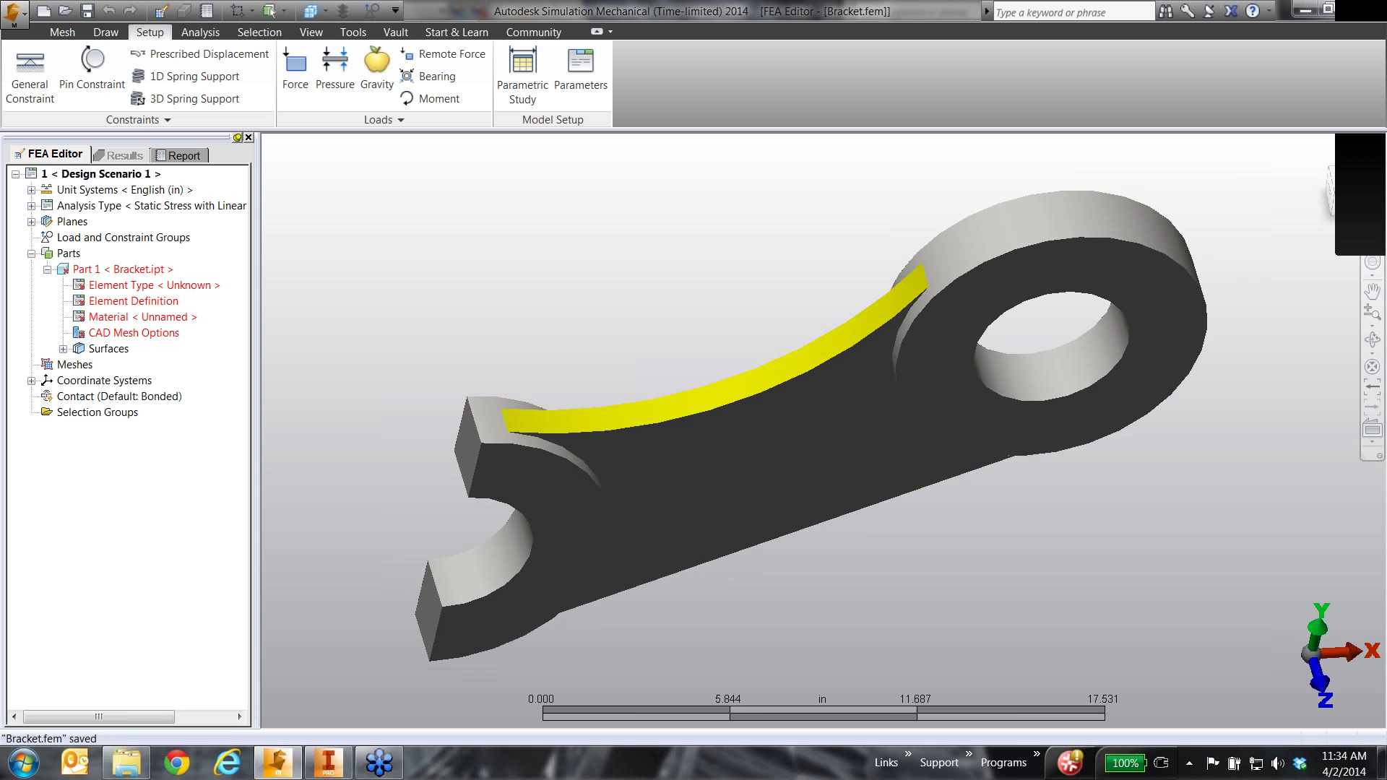
click(61, 34)
click(27, 72)
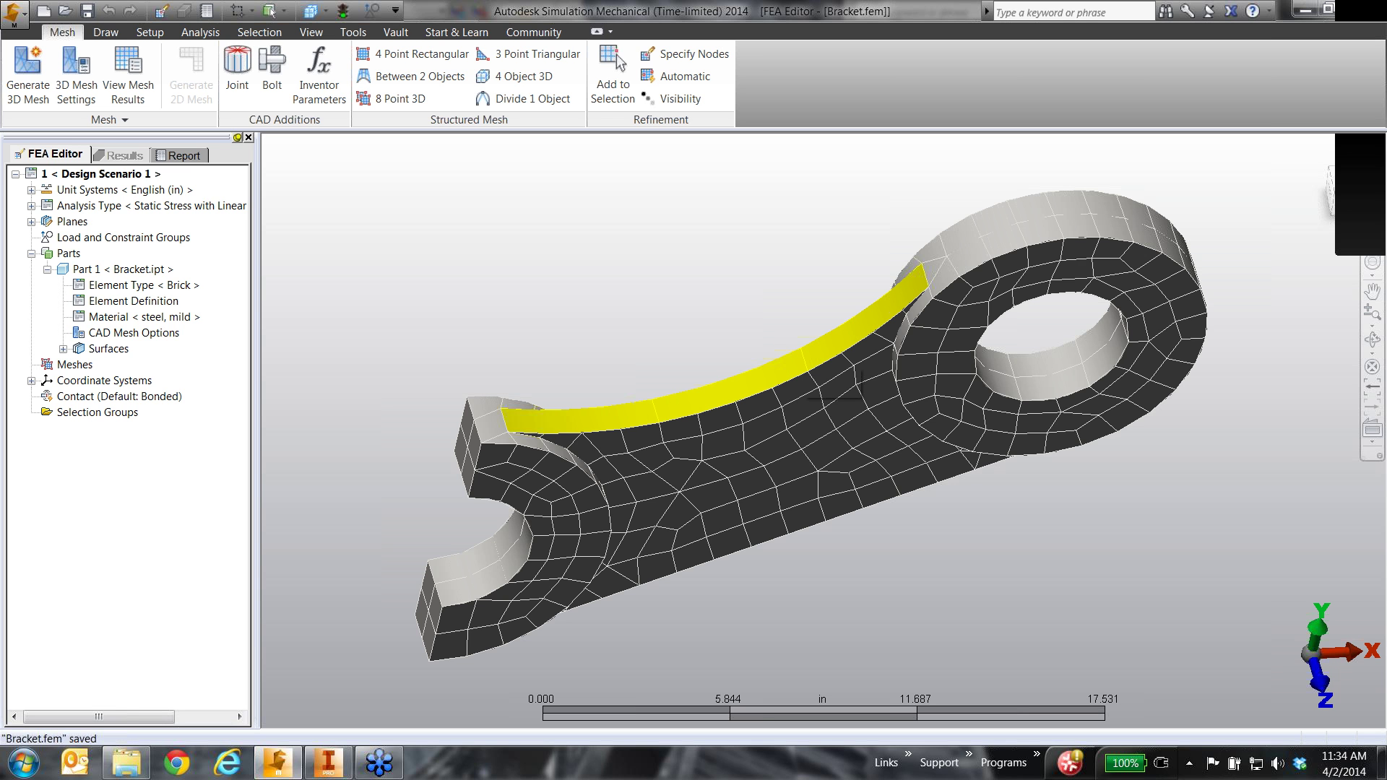
mouse_move(817, 350)
shift+middle_down()
mouse_move(687, 549)
mouse_move(921, 571)
mouse_move(968, 471)
mouse_move(1023, 474)
mouse_move(1012, 508)
mouse_move(996, 462)
shift+middle_up()
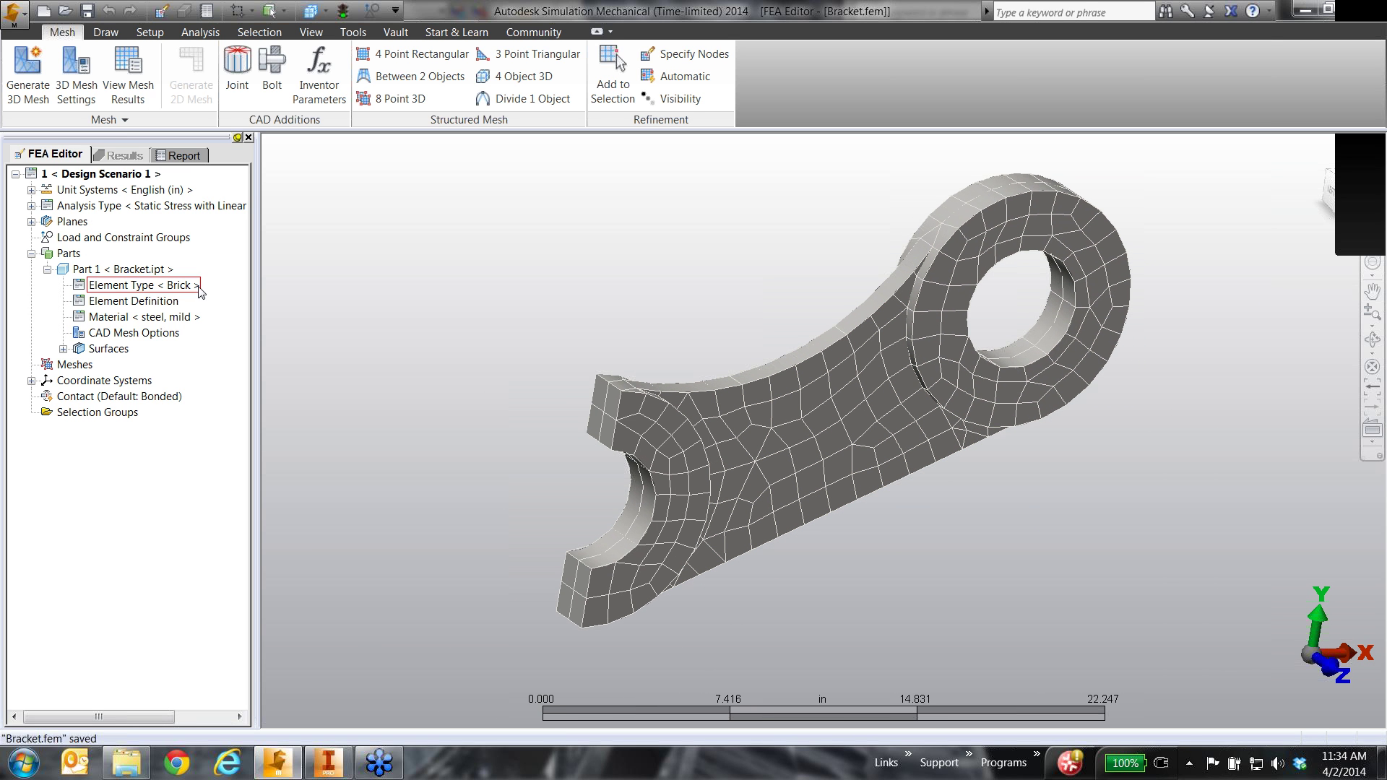
Step: Replace the bracket's material with Steel (ASTM - A36) from the Autodesk Simulation Material Library
click(69, 269)
click(116, 318)
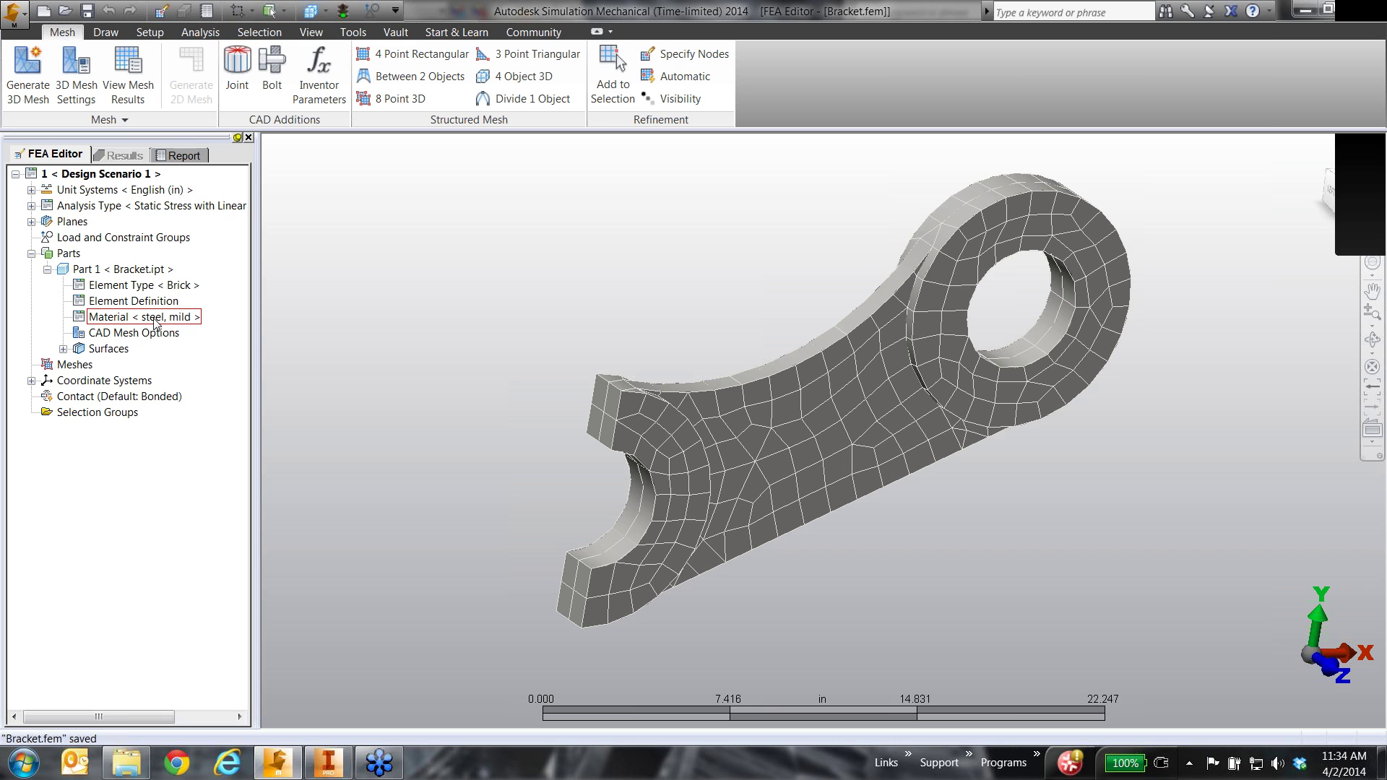
click(154, 318)
click(154, 322)
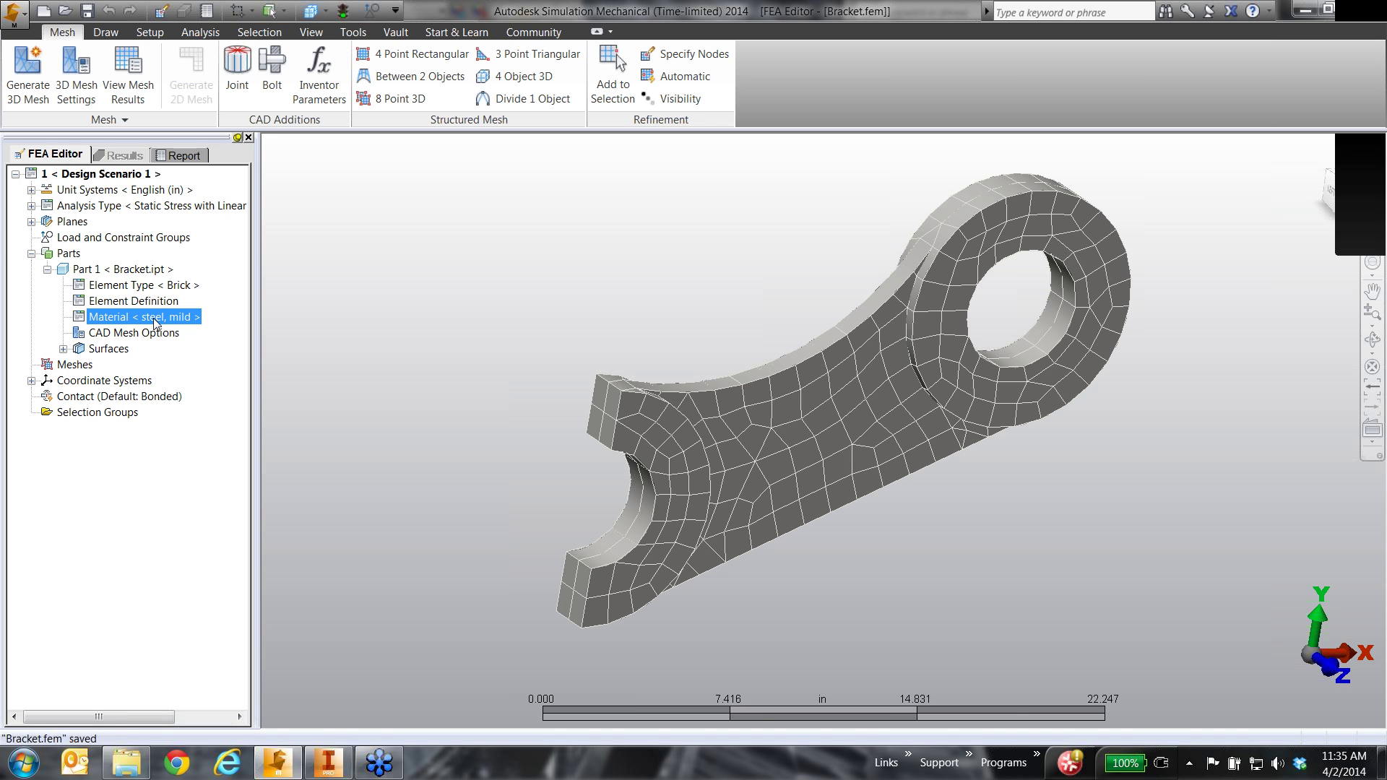
right_click(154, 322)
click(239, 330)
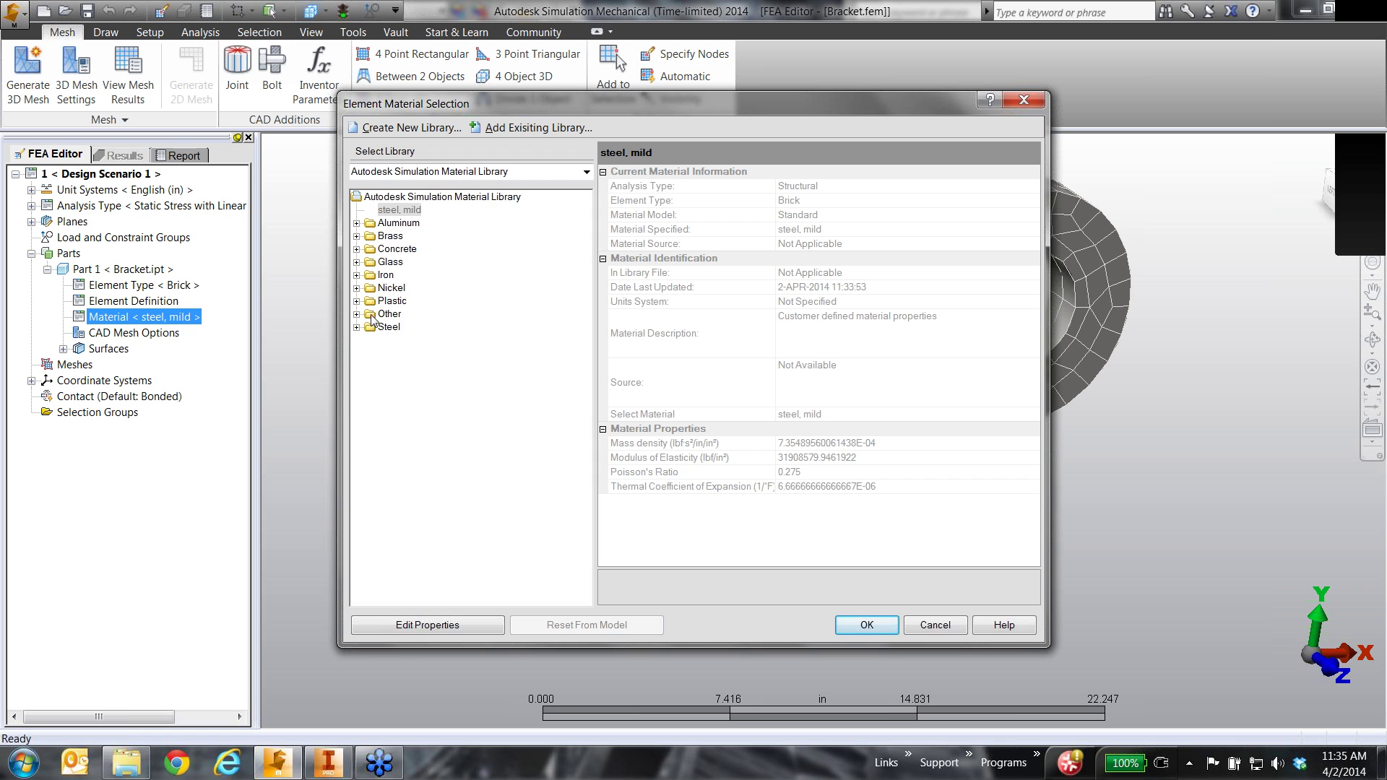
click(357, 328)
click(370, 353)
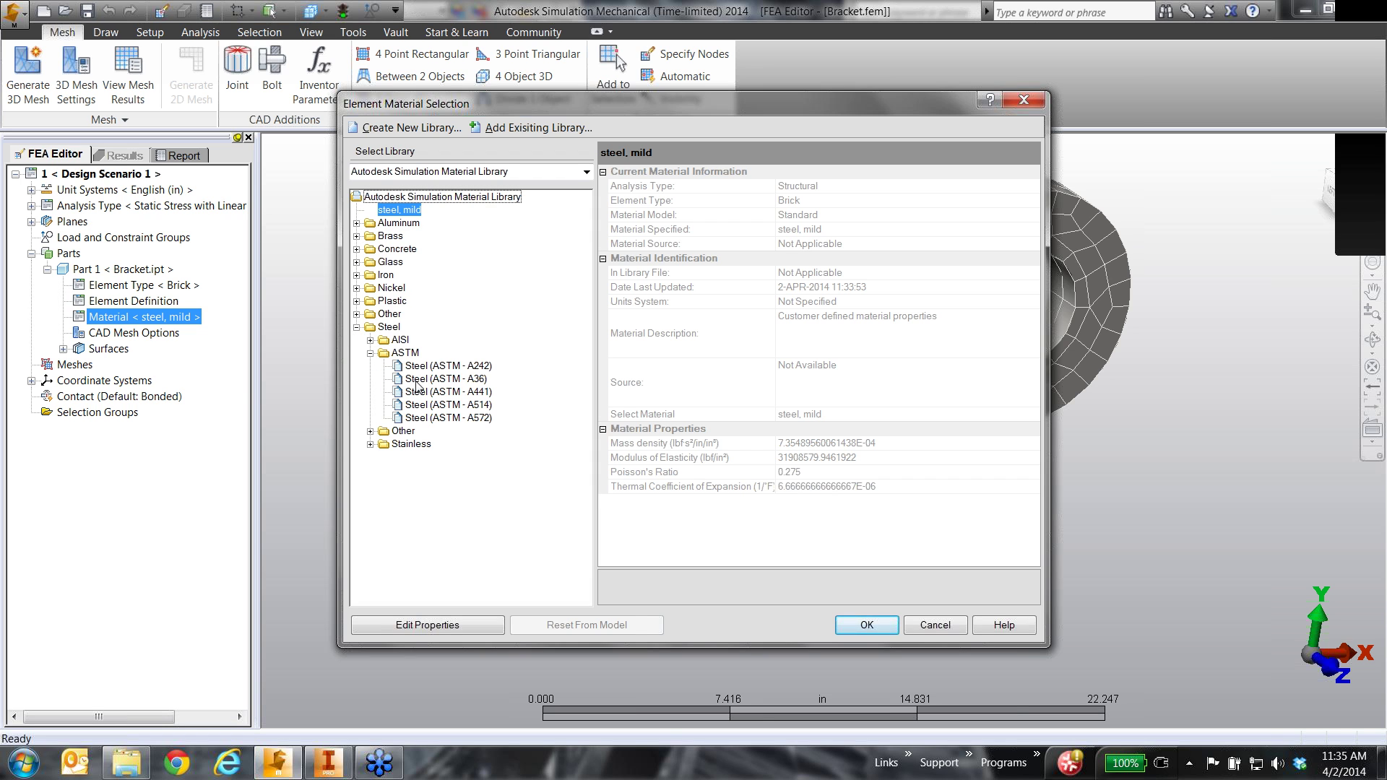
click(423, 381)
click(867, 625)
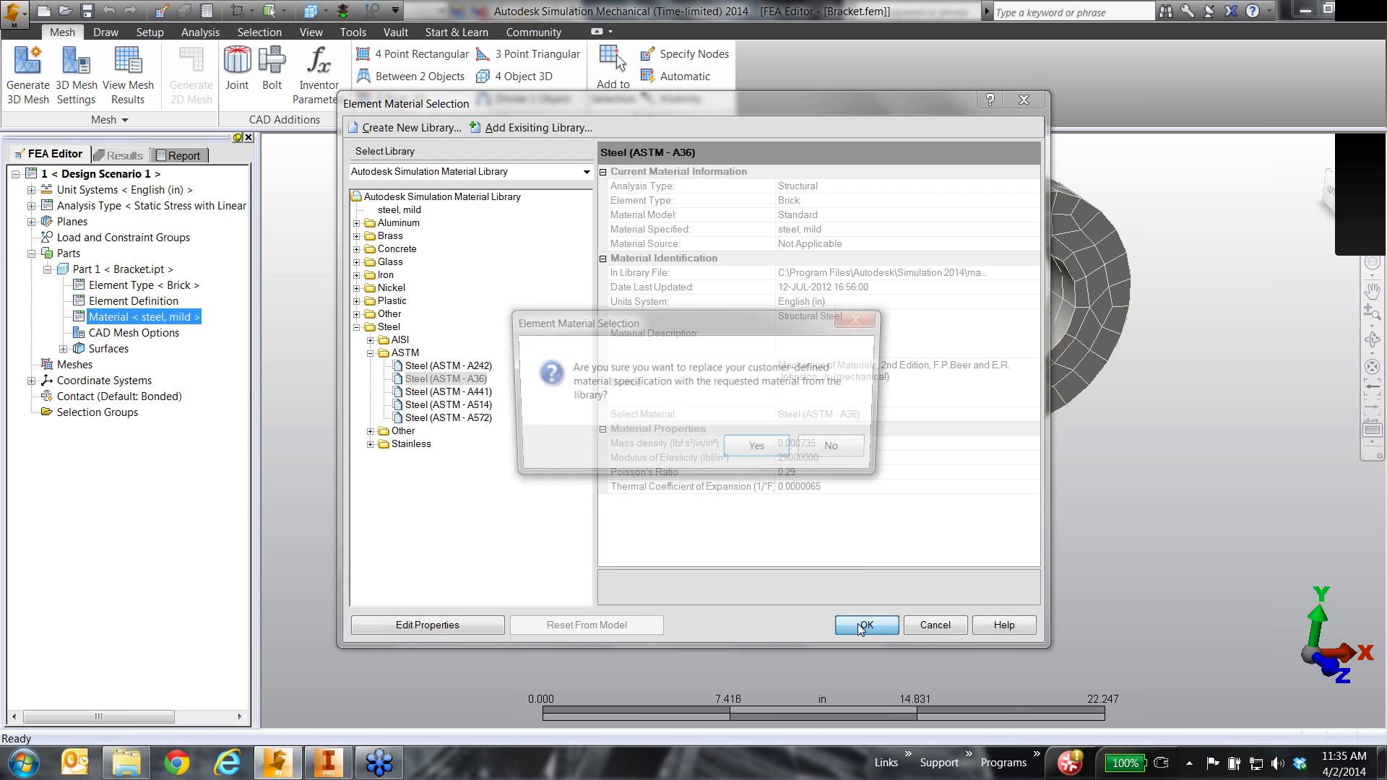
click(761, 451)
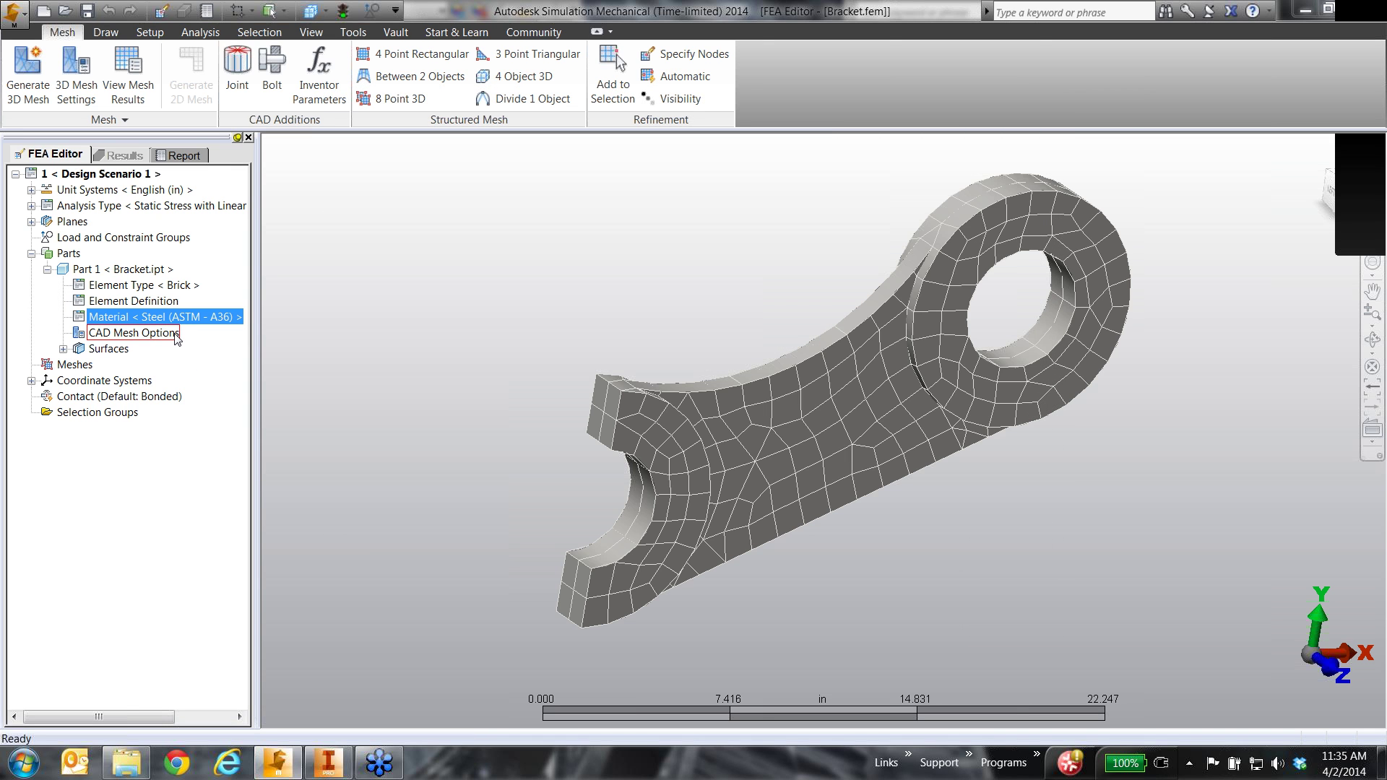
Step: Apply an X Symmetry surface general constraint to the two flat cut faces at the bracket's half-ring end
click(150, 36)
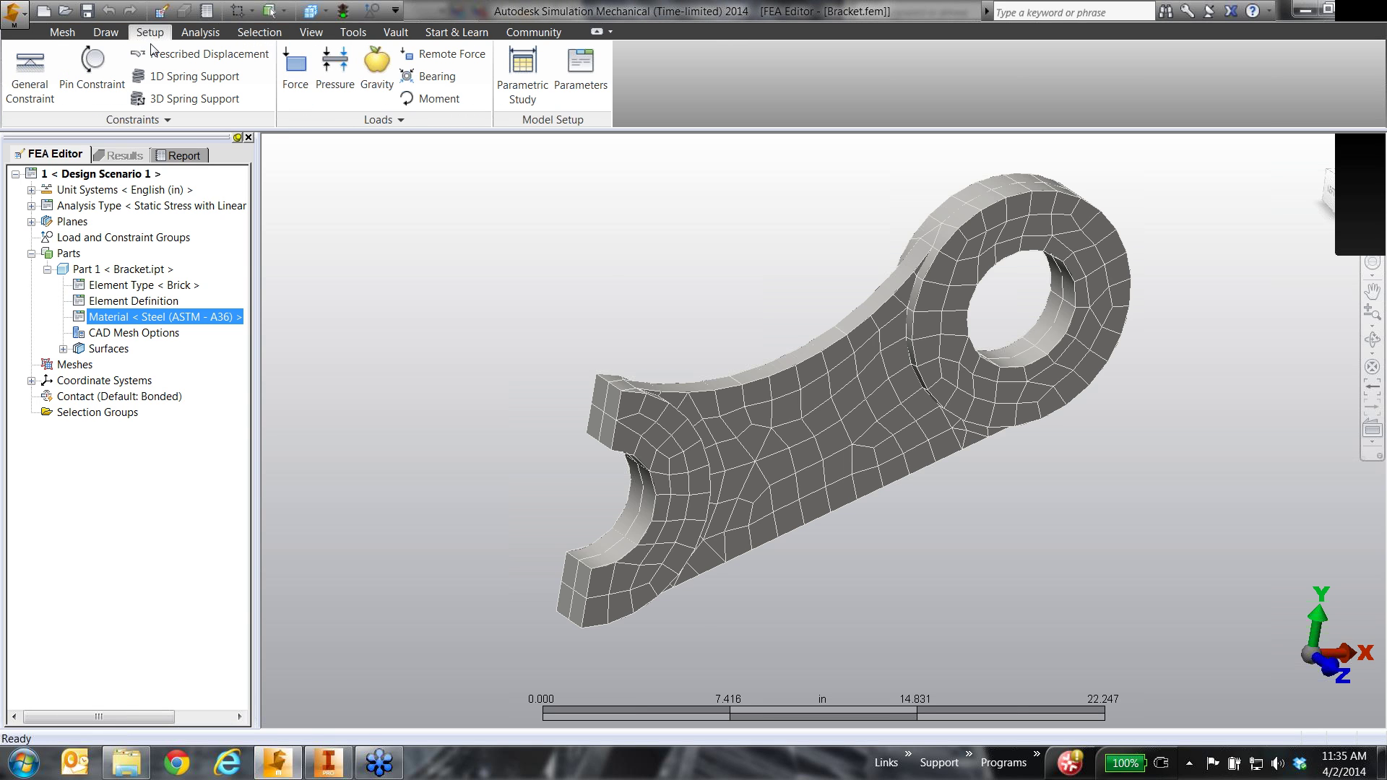
click(603, 412)
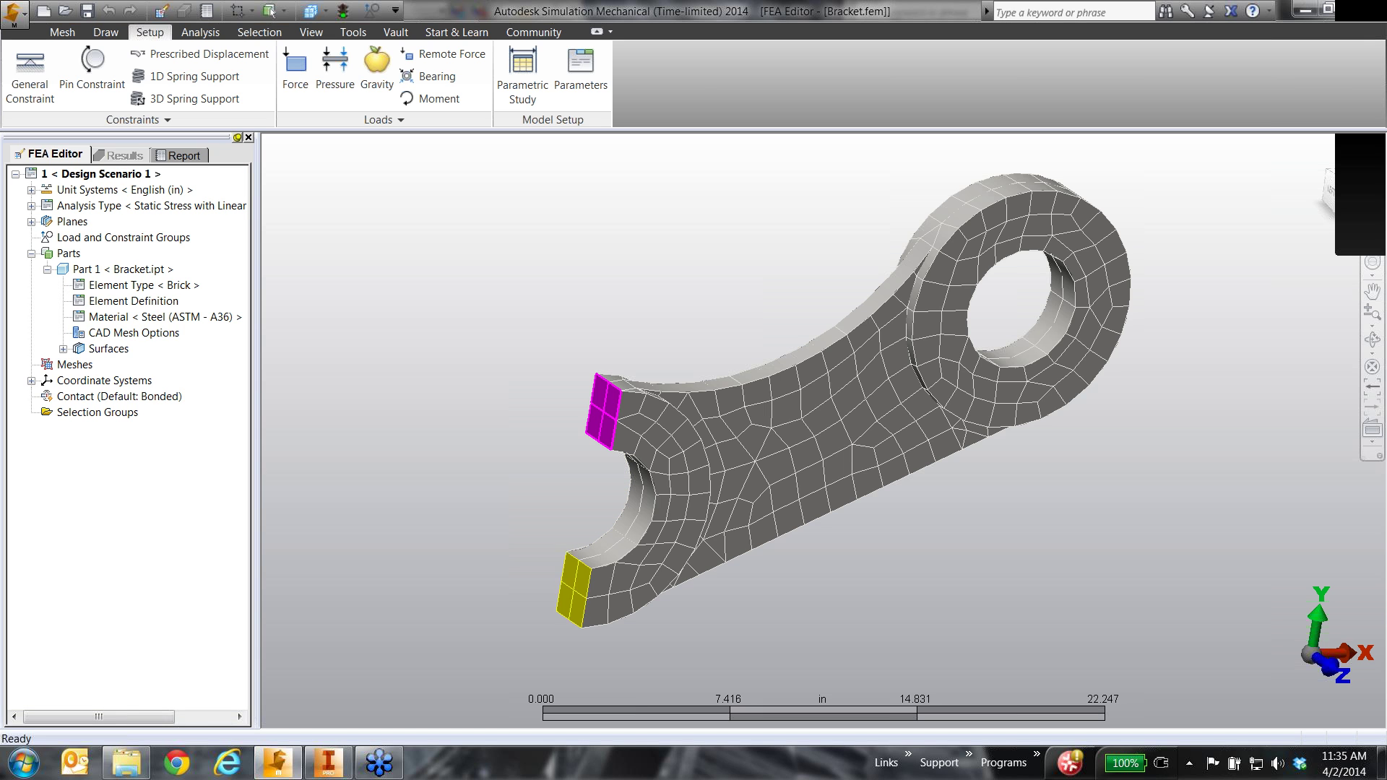
ctrl+click(575, 588)
right_click(473, 455)
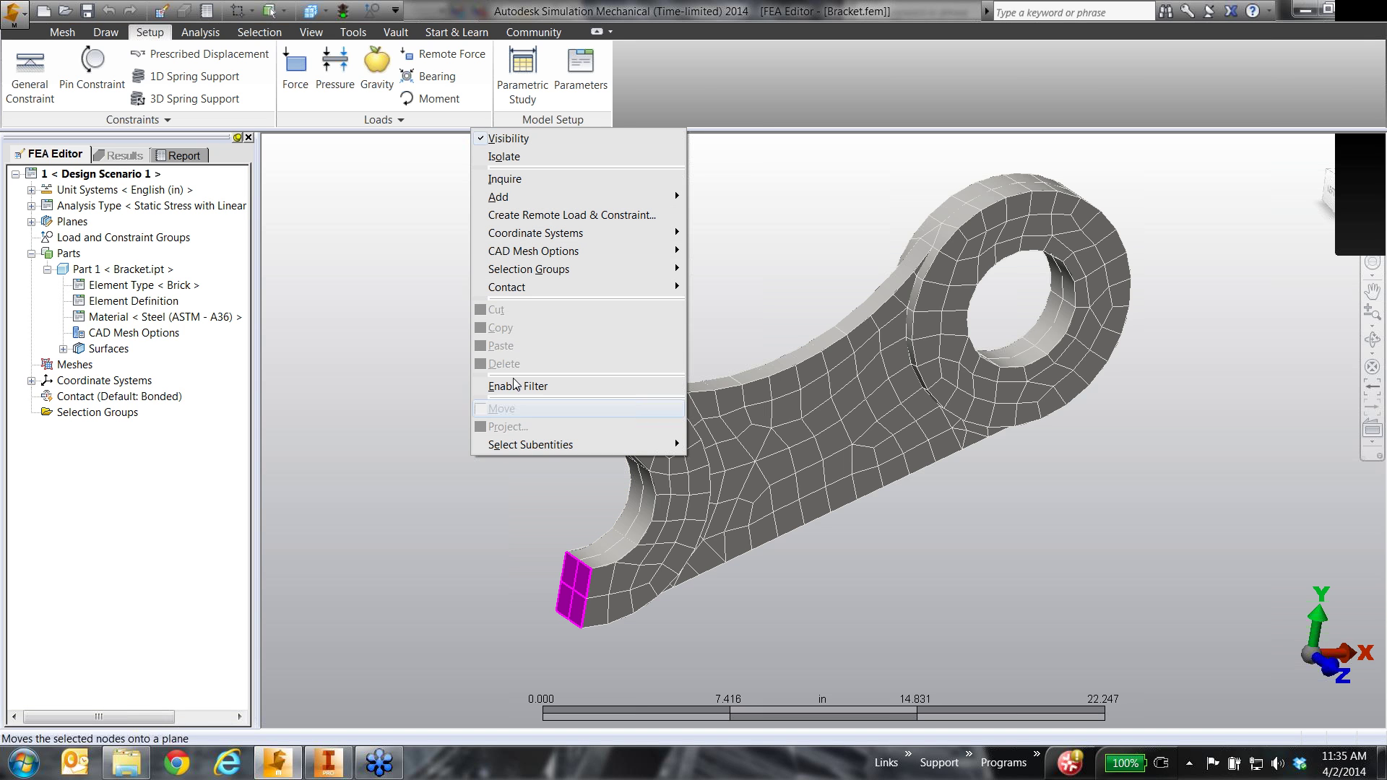
mouse_move(527, 202)
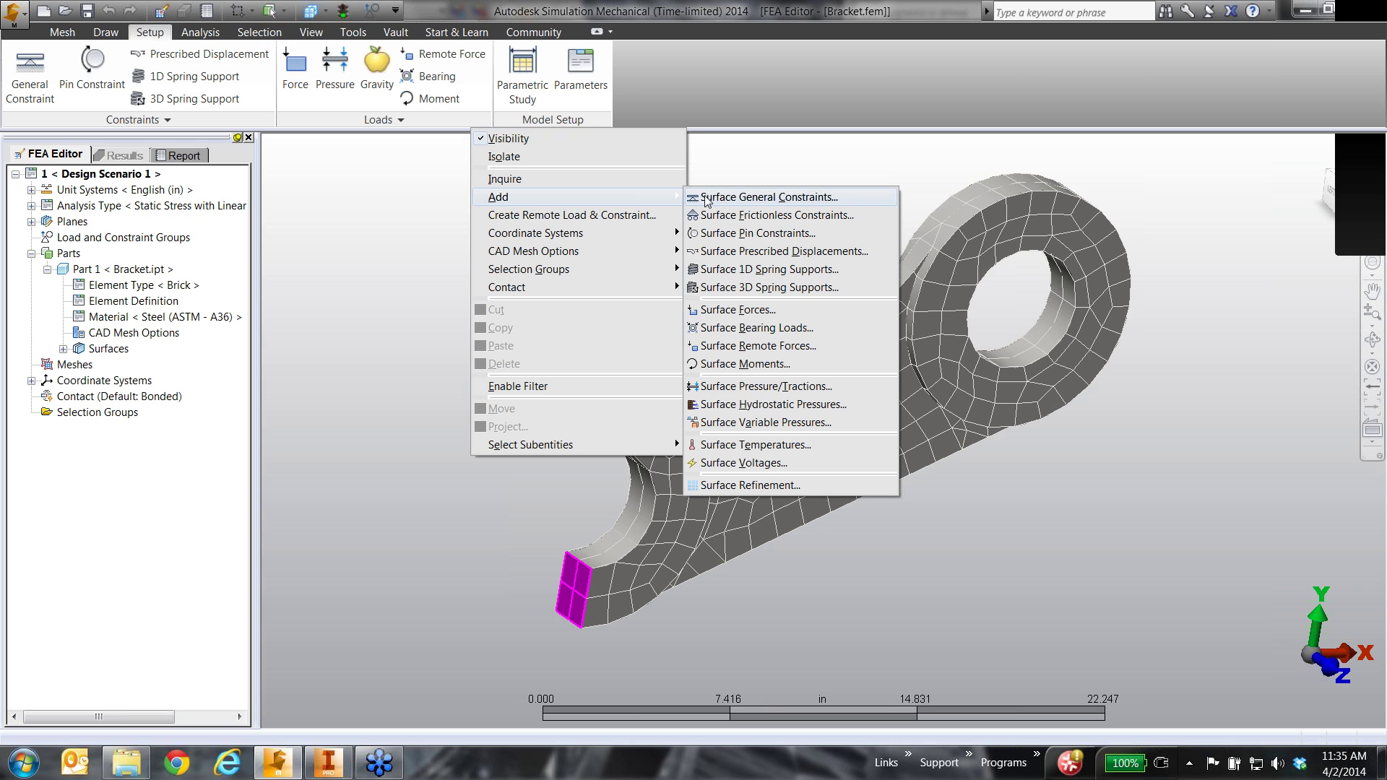
click(766, 197)
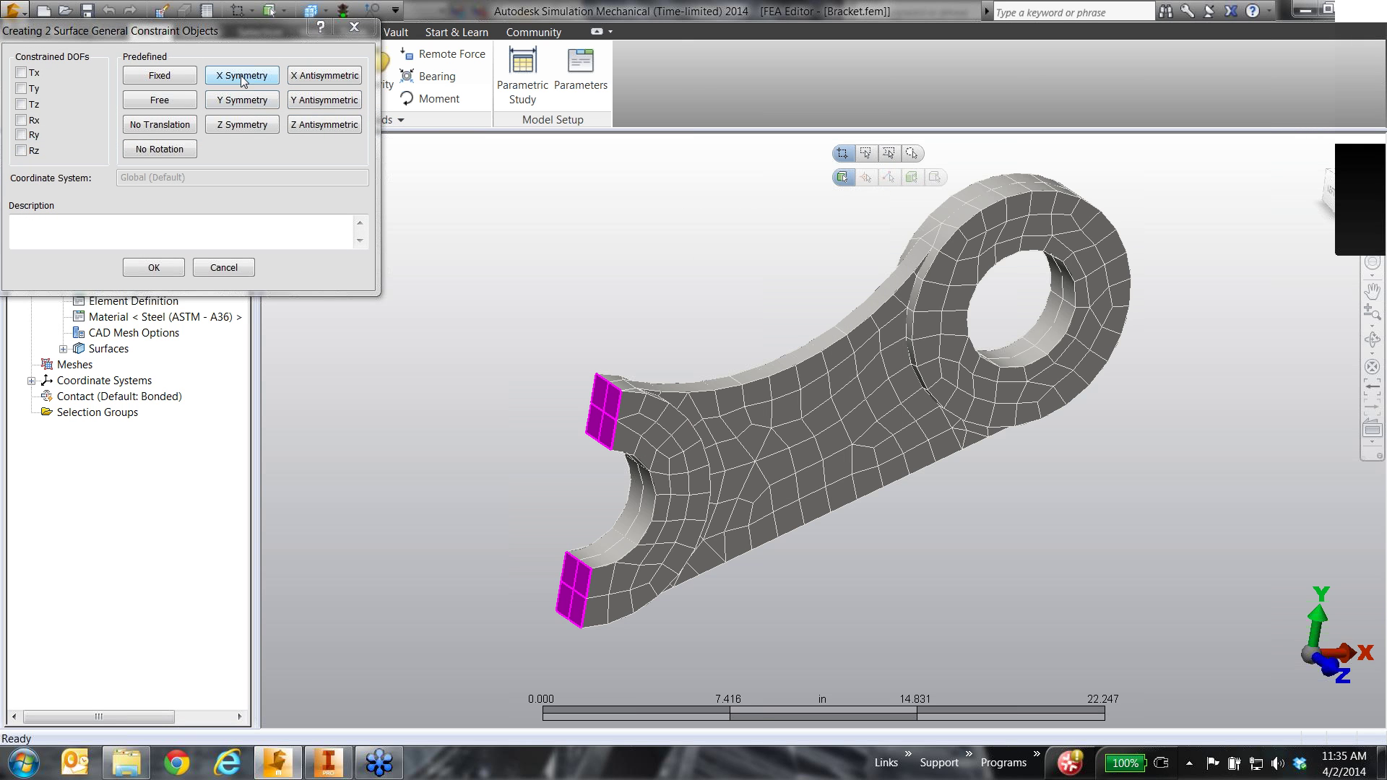
click(241, 75)
click(154, 267)
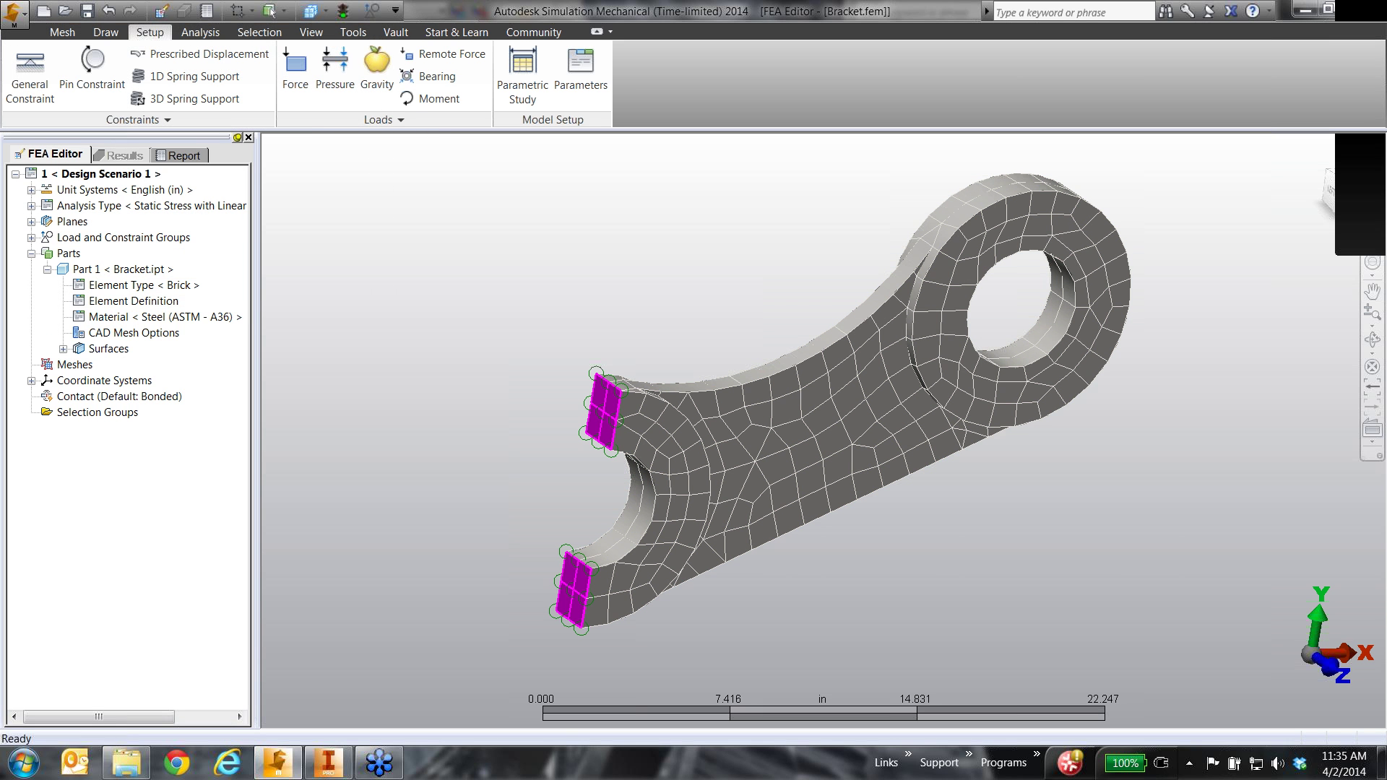
Step: Add a pin constraint with Fix Radial and Fix Axial to the inner surface of the bracket's half-hole
click(640, 498)
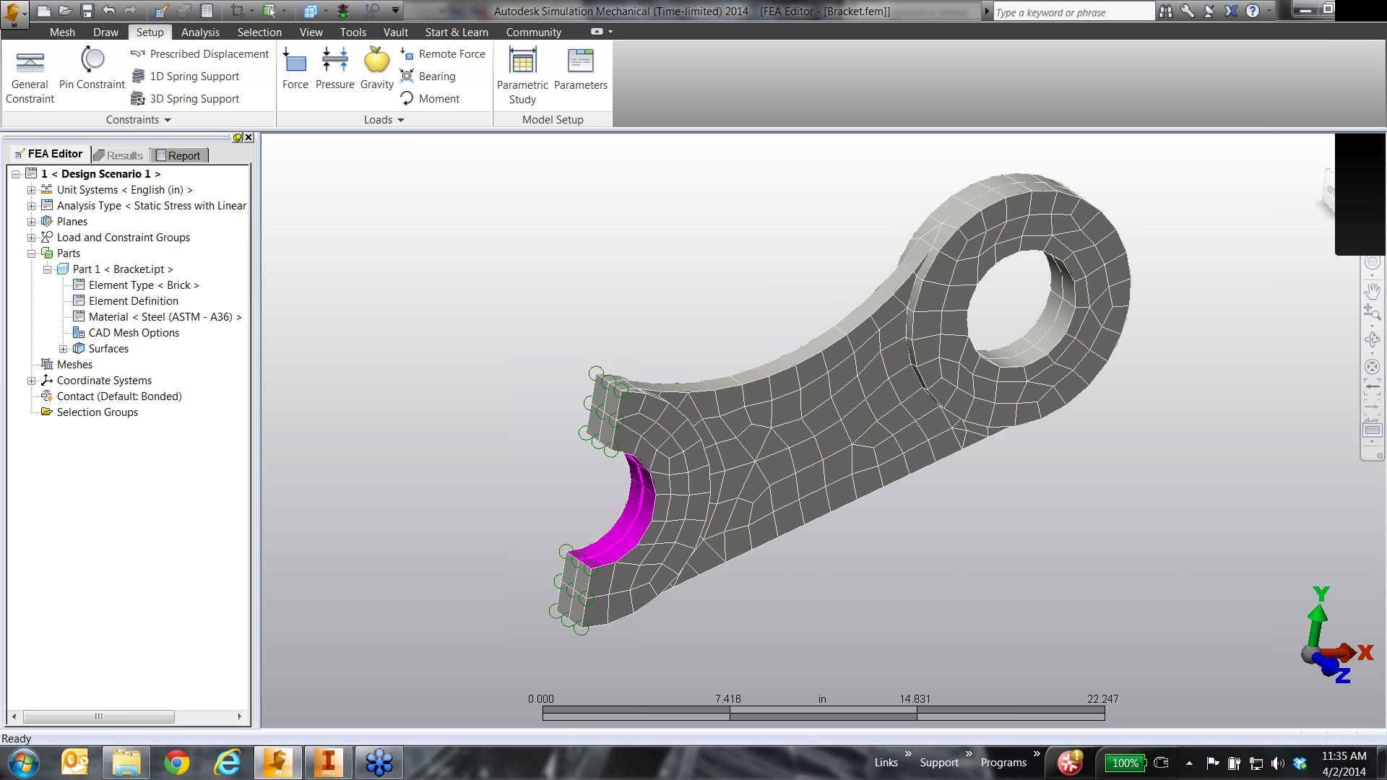
click(91, 78)
click(45, 86)
click(194, 85)
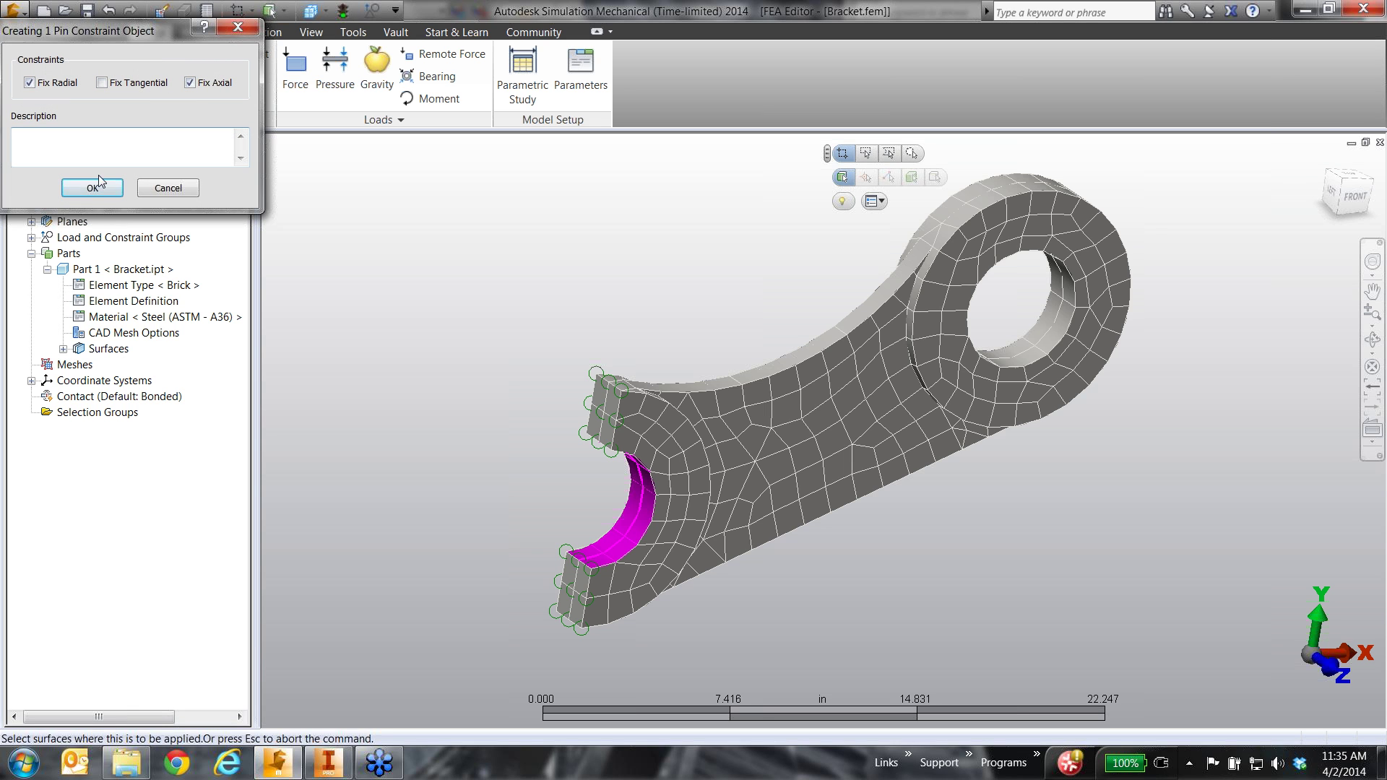
click(104, 187)
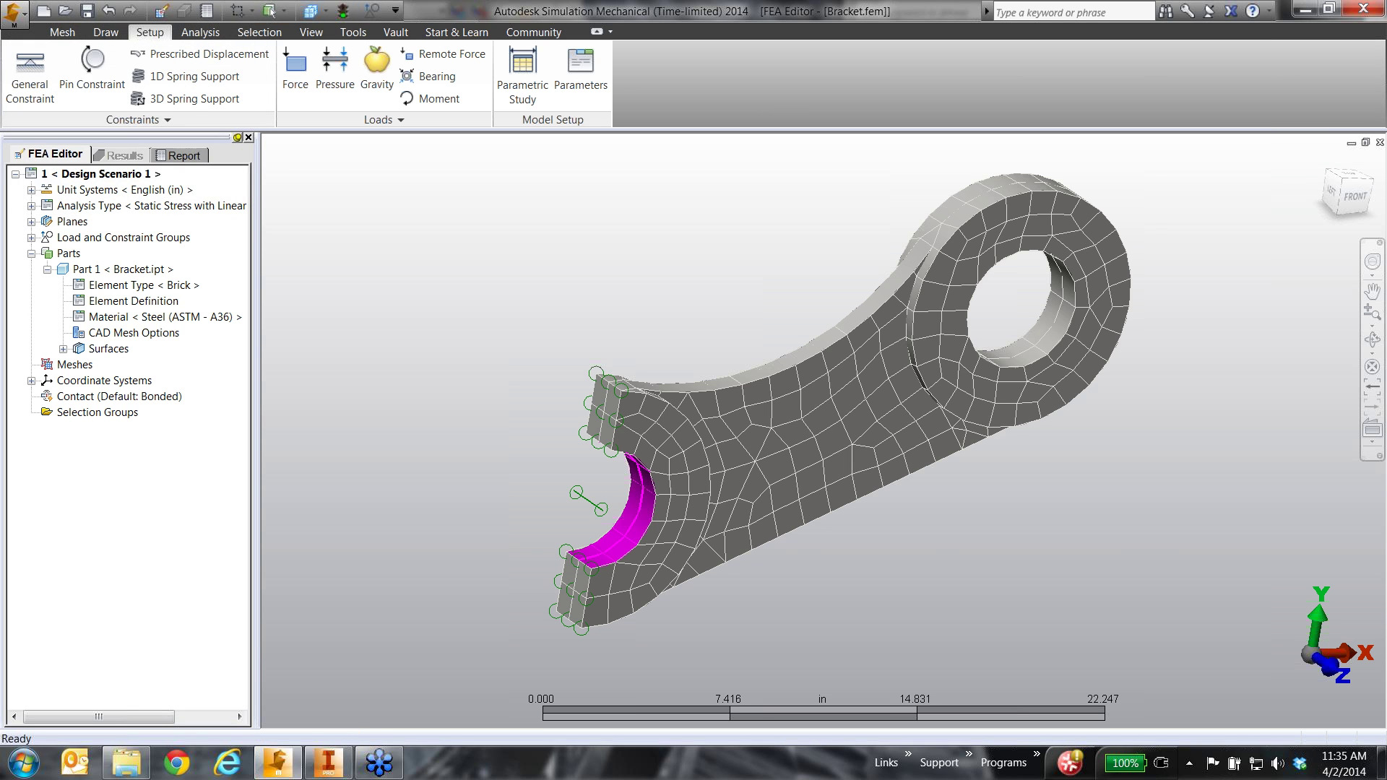
Step: Apply a bearing load with a radial force of -2500 lbf in the Y direction to the bracket's full hole
click(1057, 310)
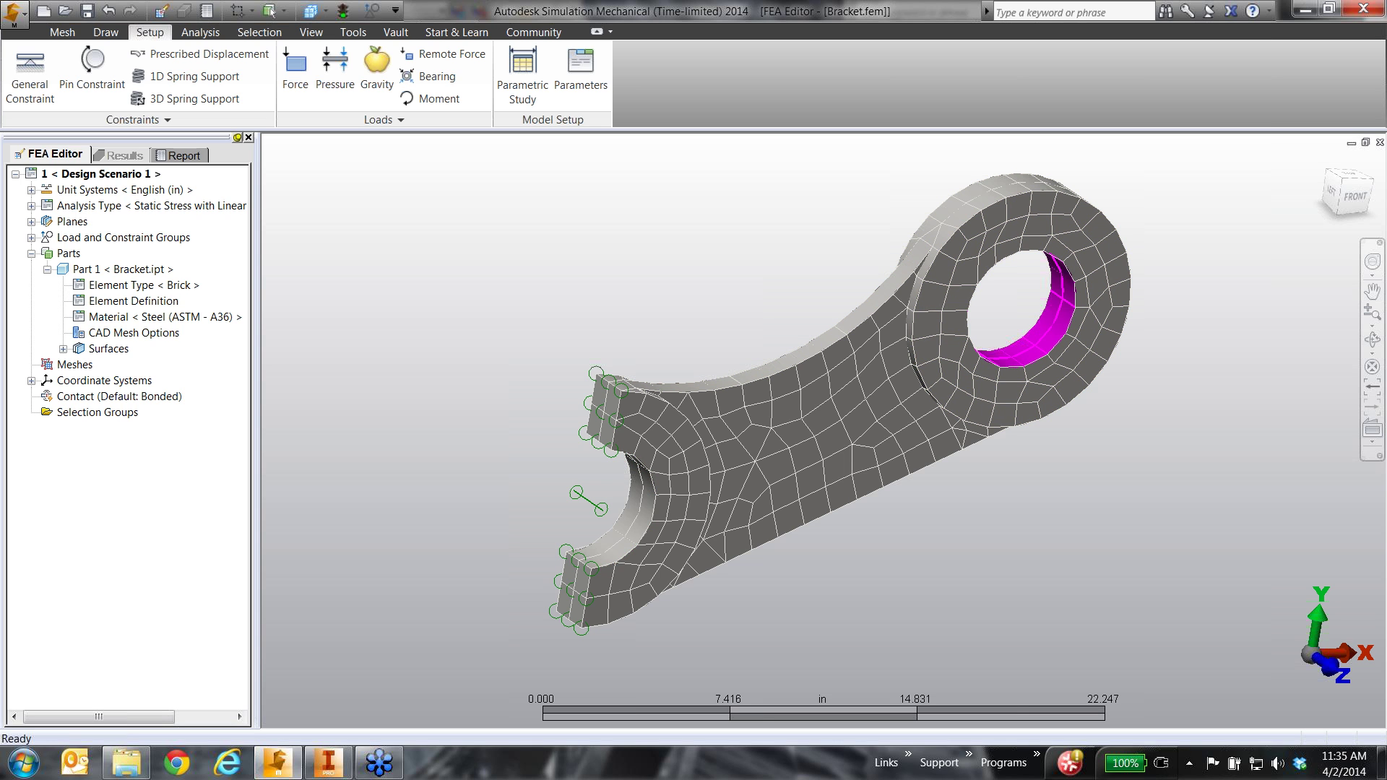
click(437, 79)
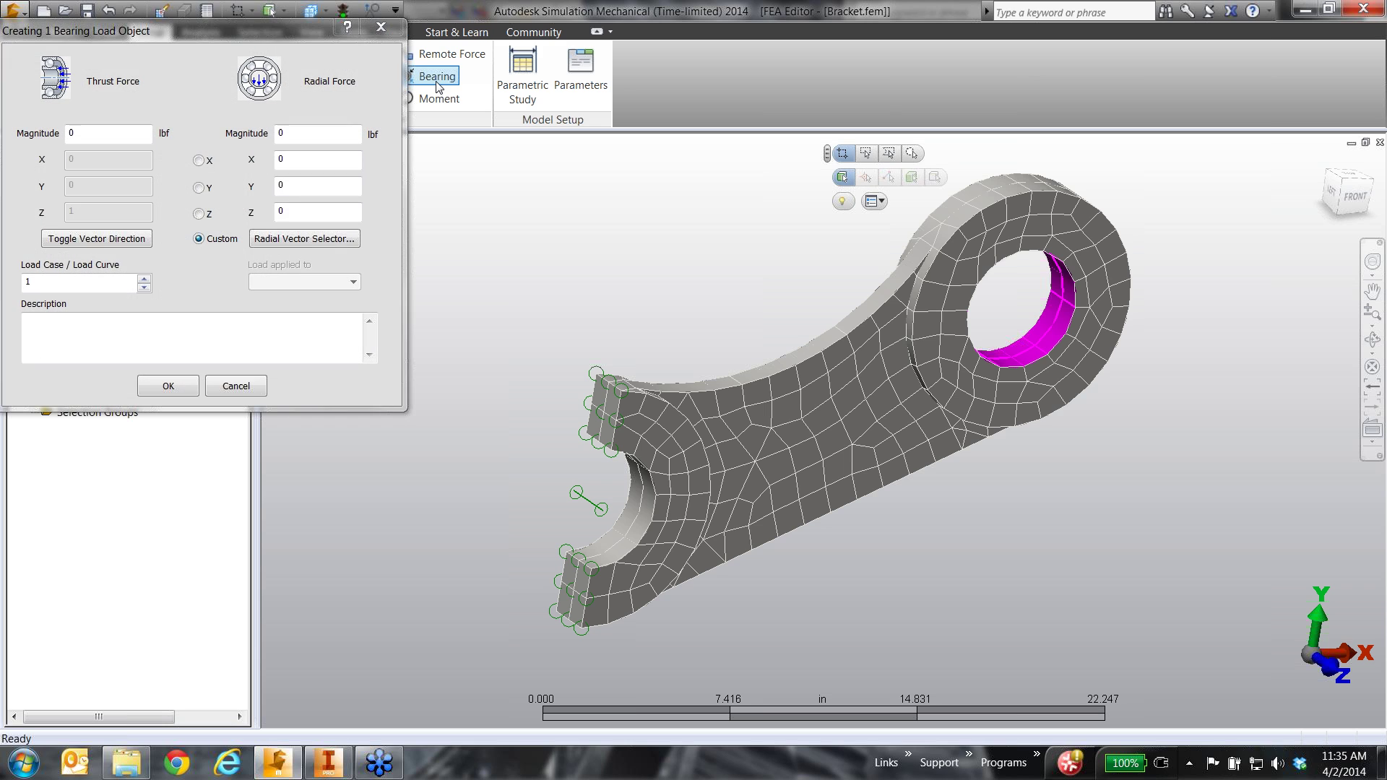
text(-2500)
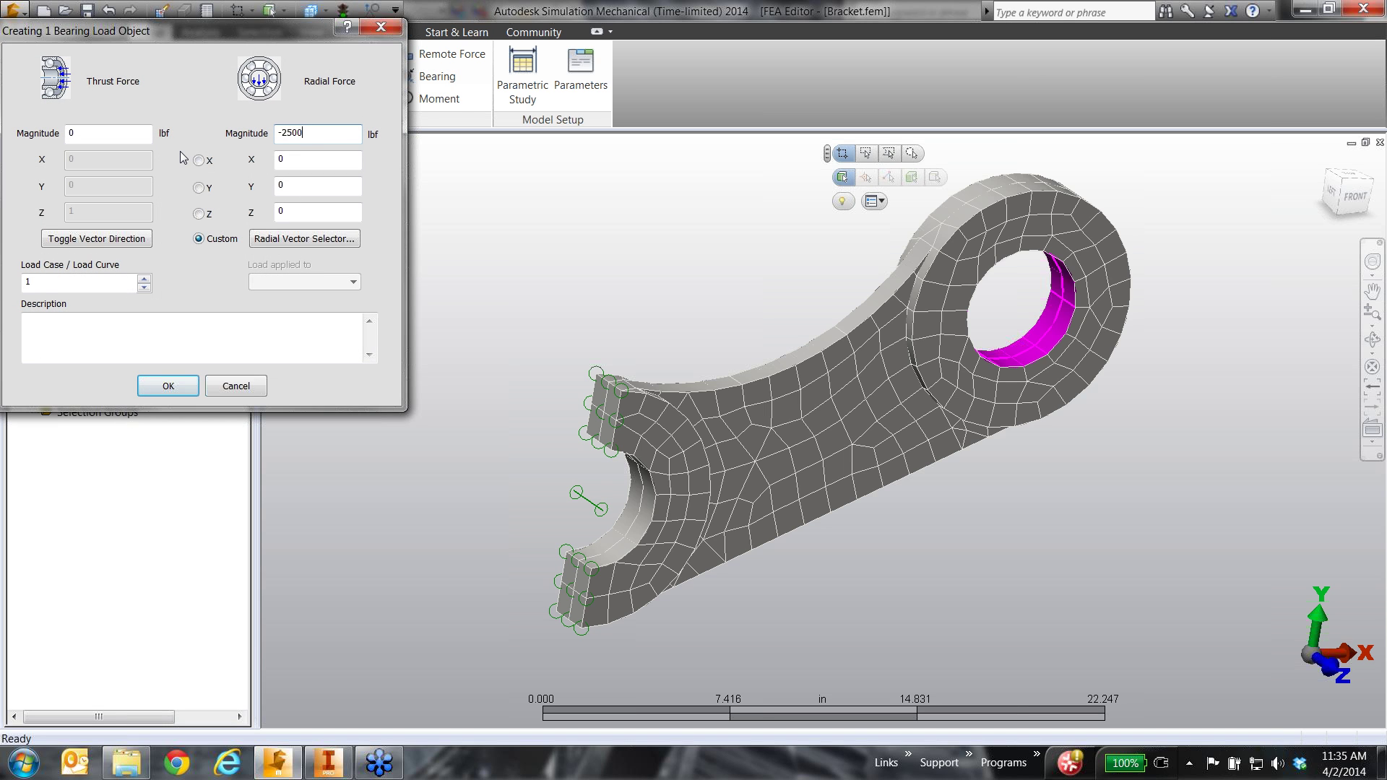
click(198, 188)
click(185, 386)
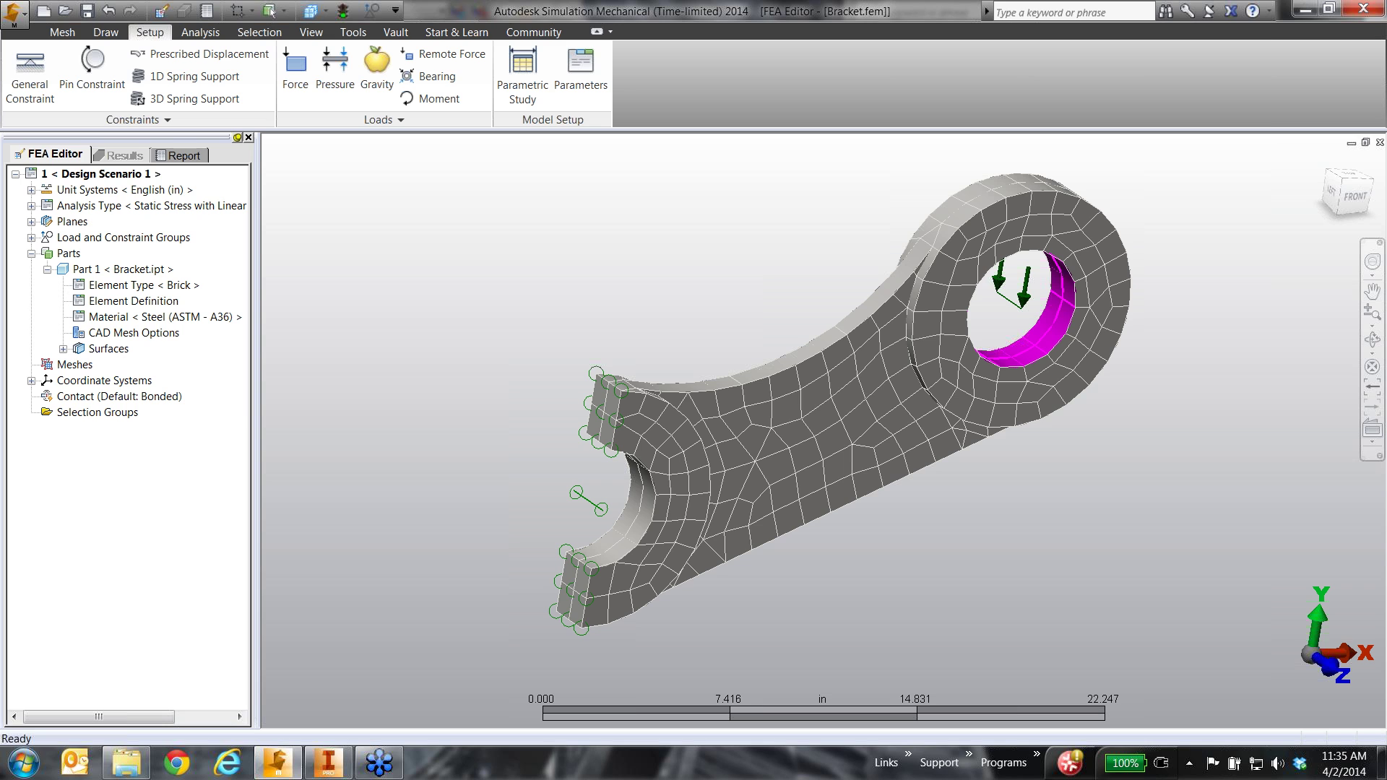
Step: Run the static stress simulation on the constrained and loaded bracket
scroll(531, 354, down, 2)
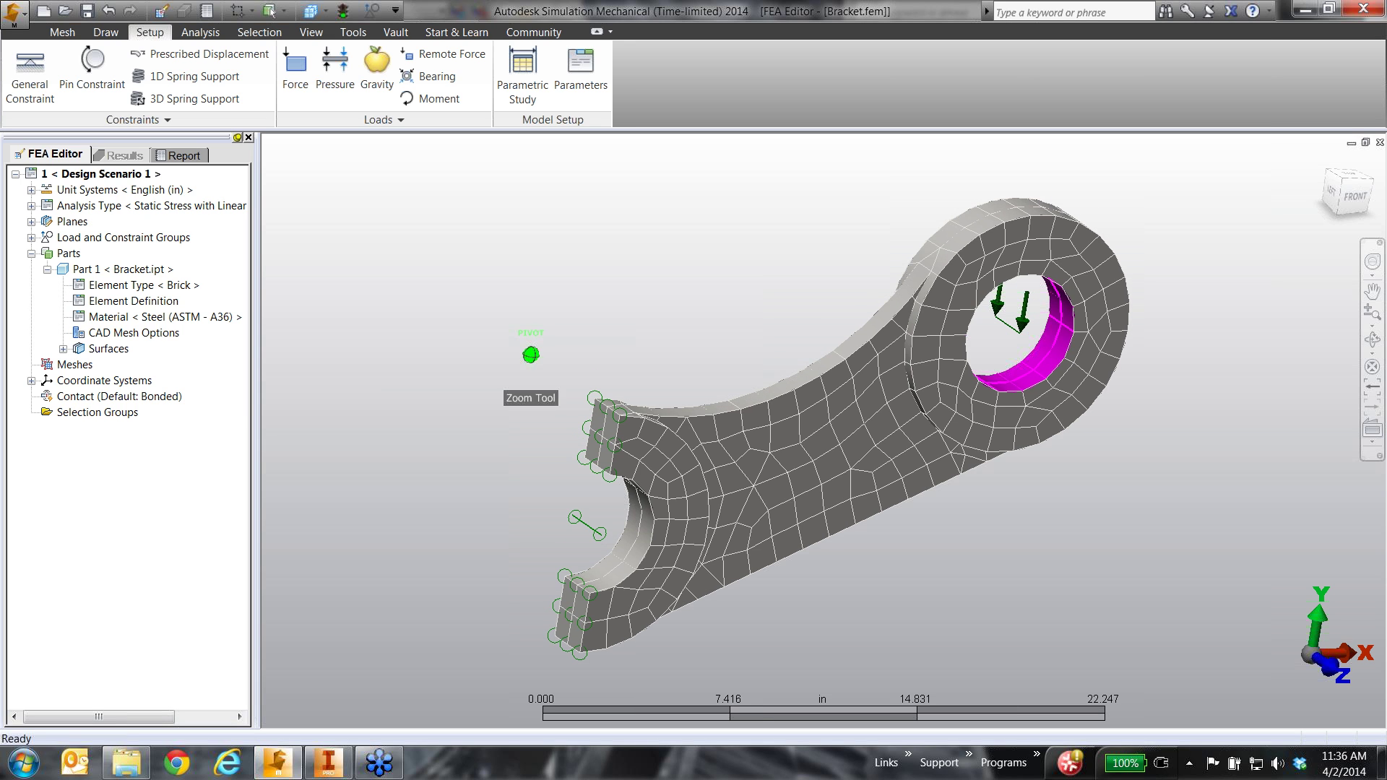
click(629, 520)
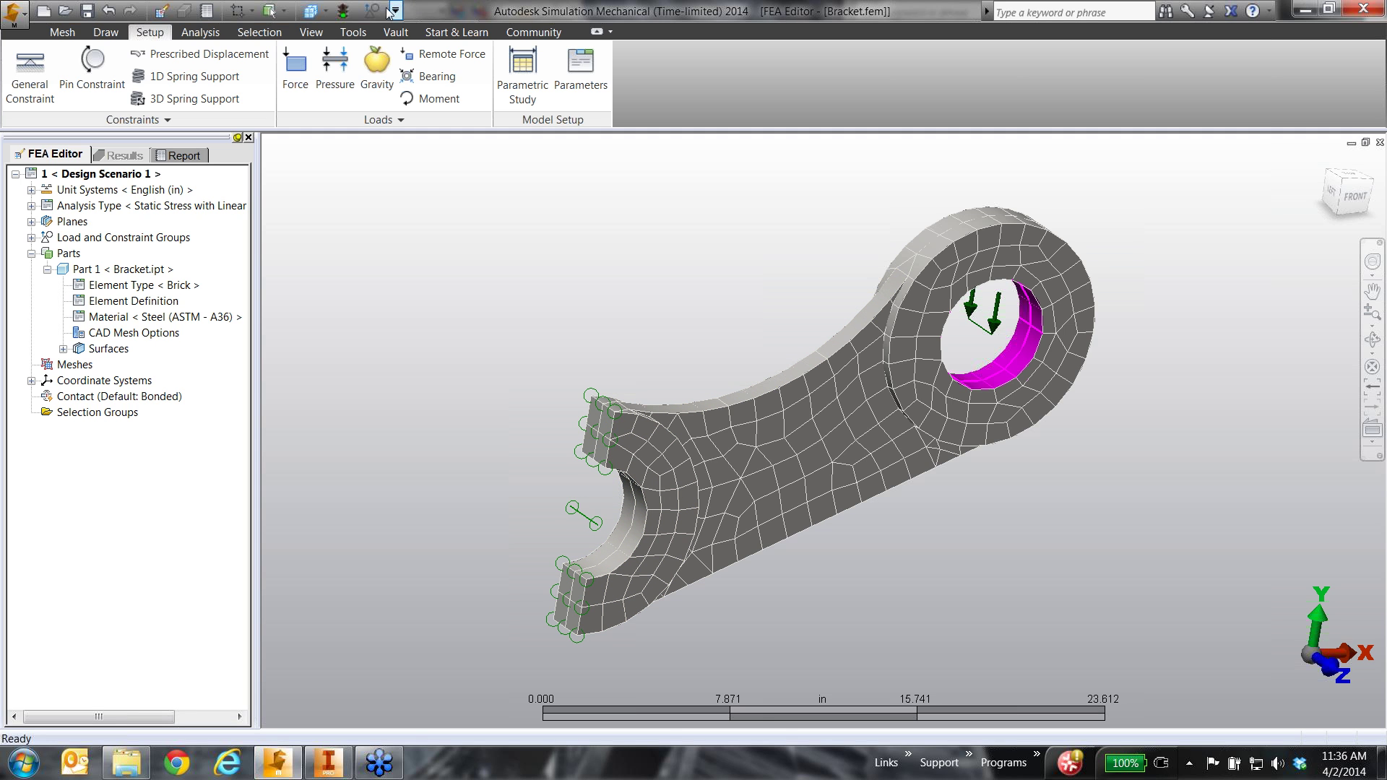
click(344, 10)
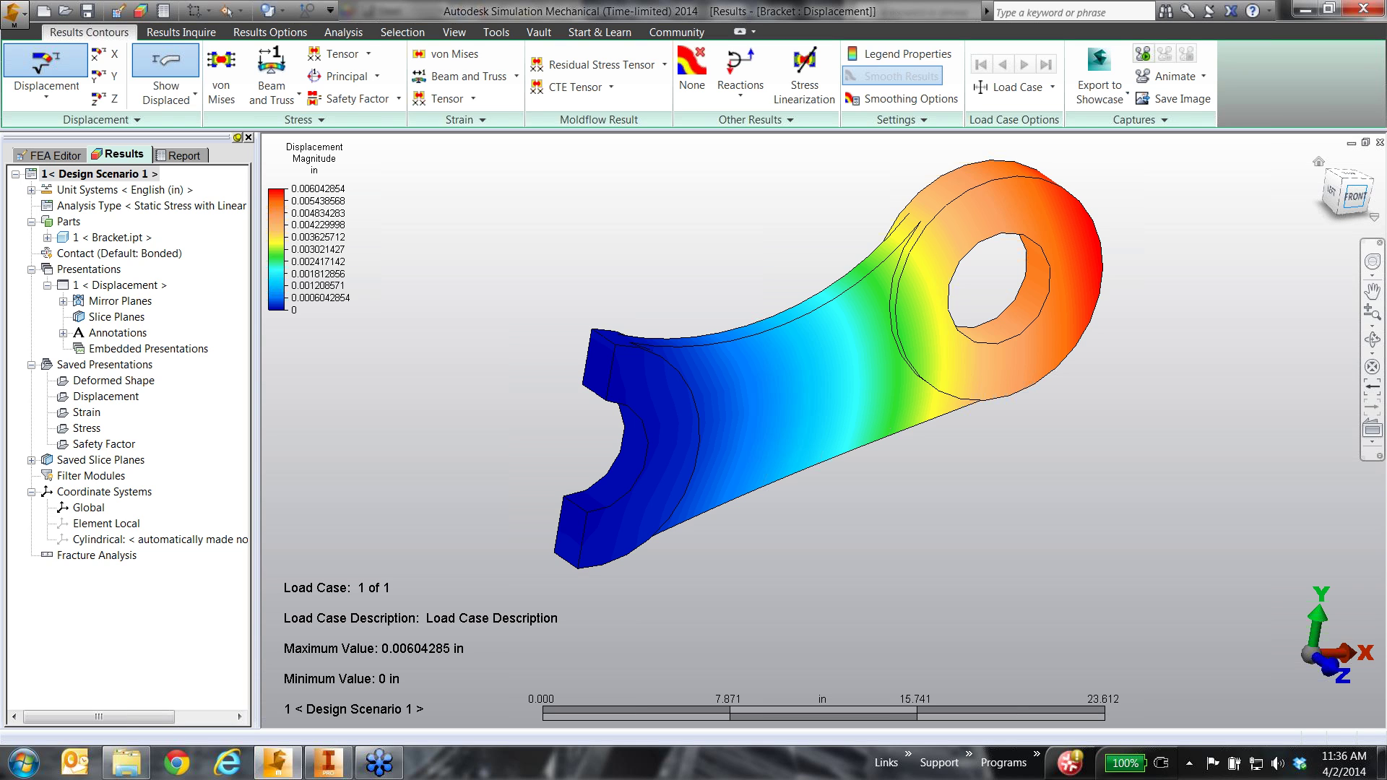
Step: Examine the displacement contours from the front, then play and stop the deformation animation
middle_drag(867, 365, 861, 397)
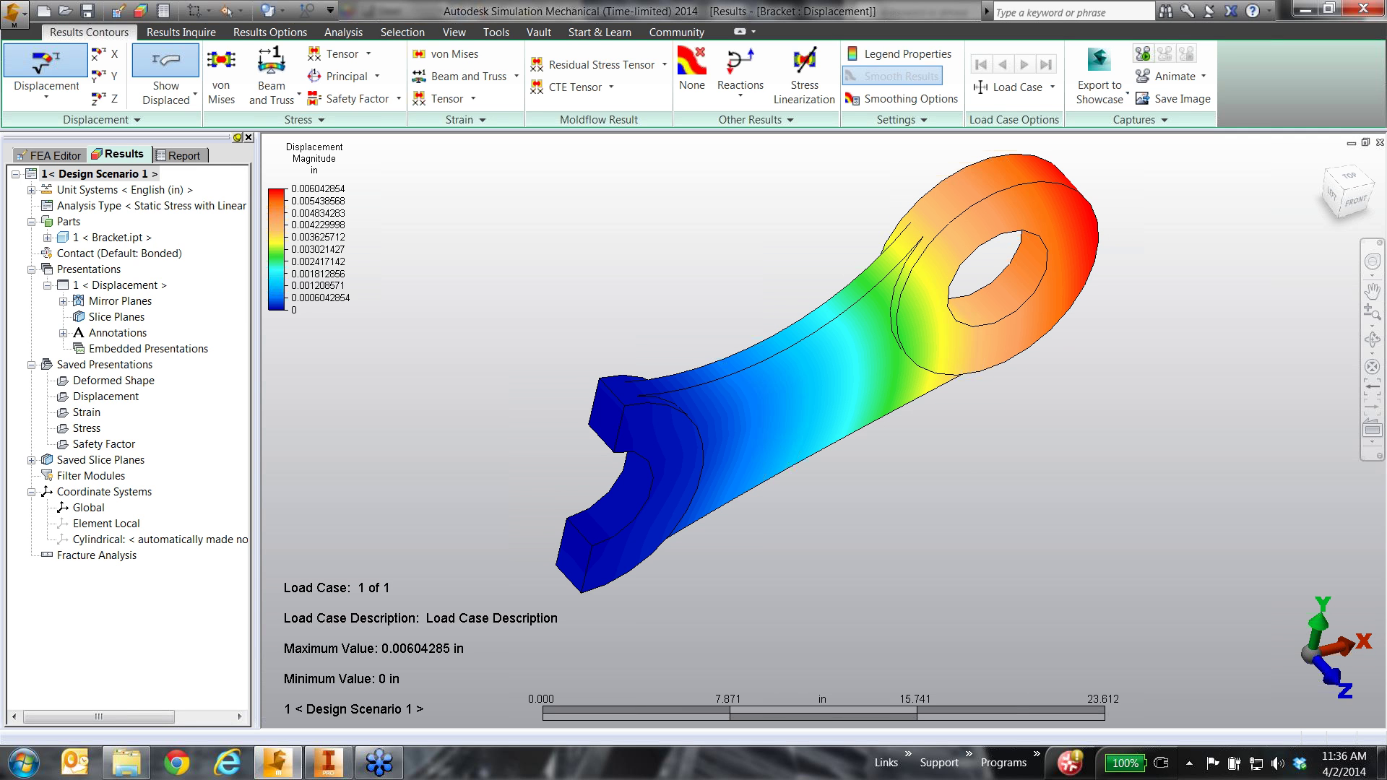
click(1356, 201)
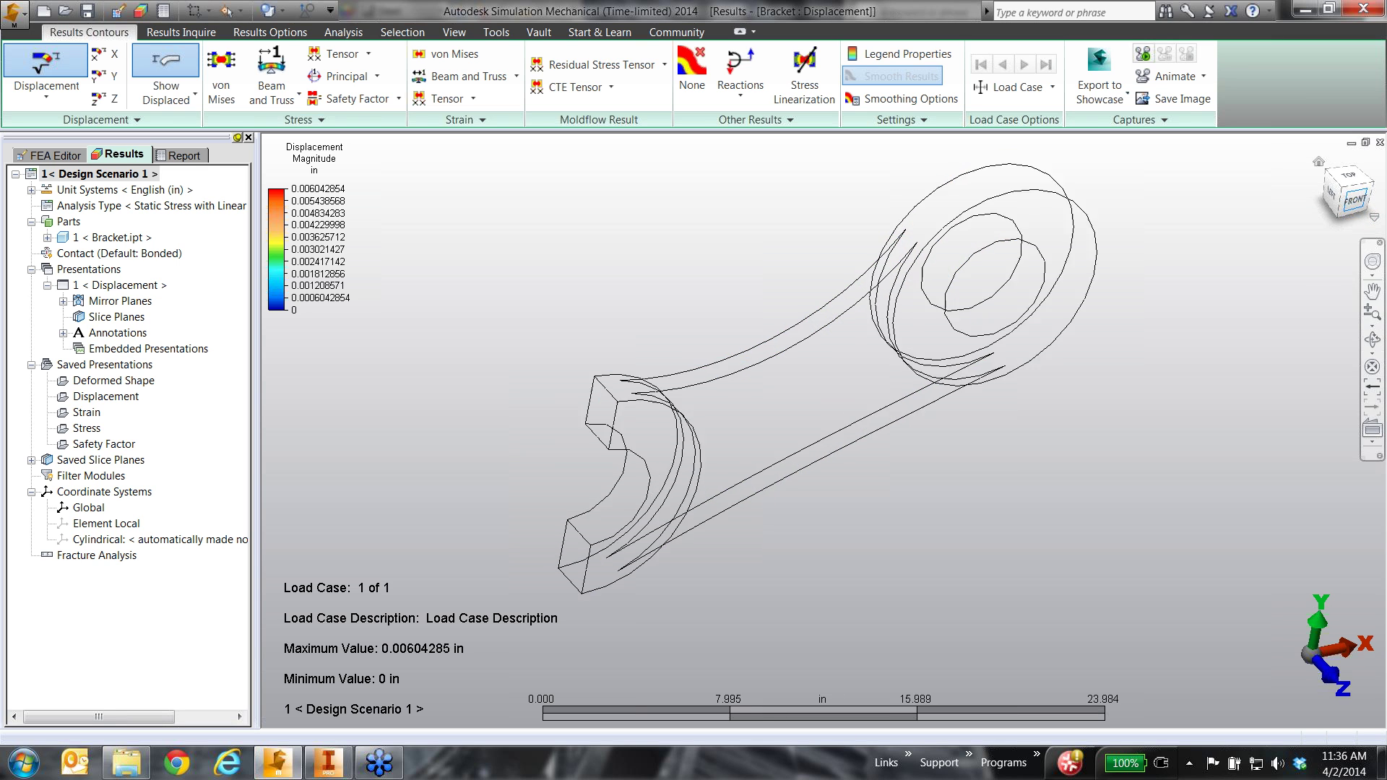
click(1142, 55)
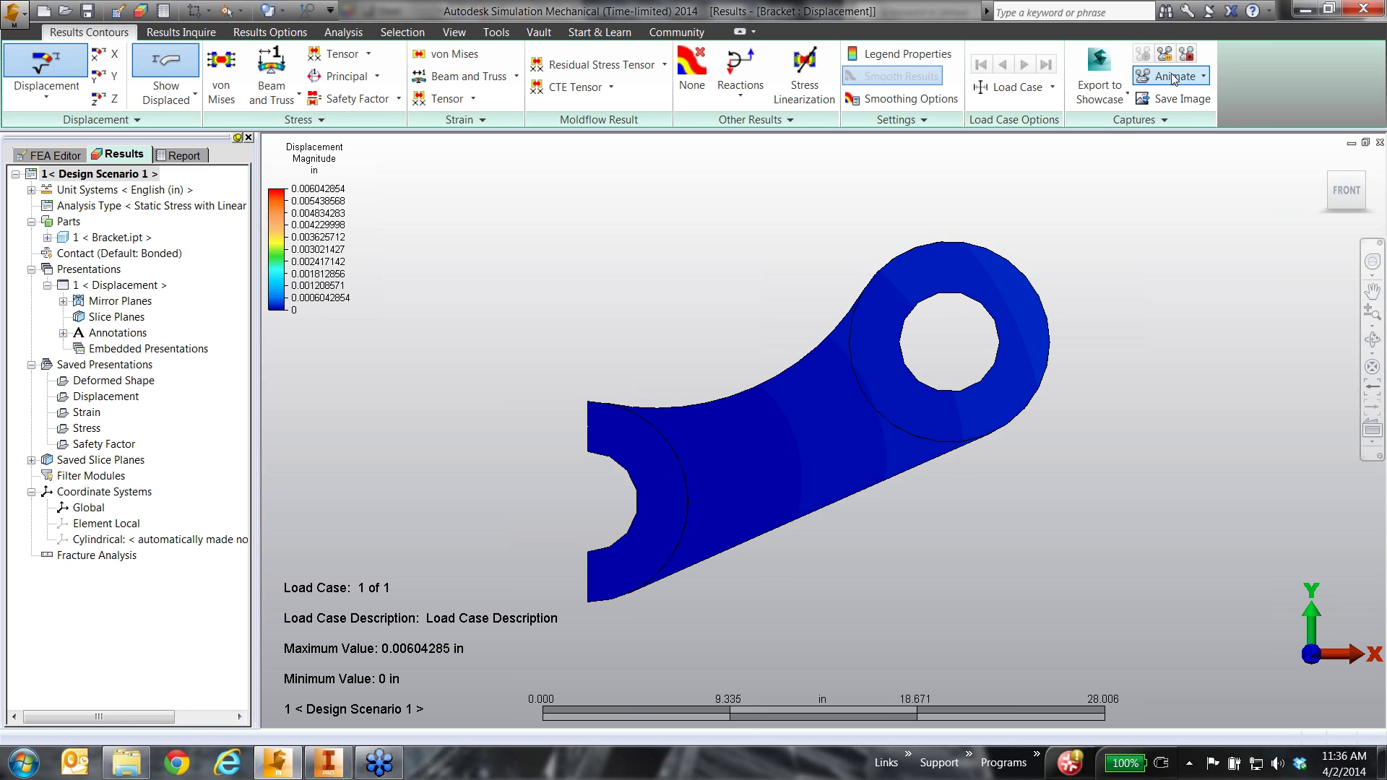
click(1186, 54)
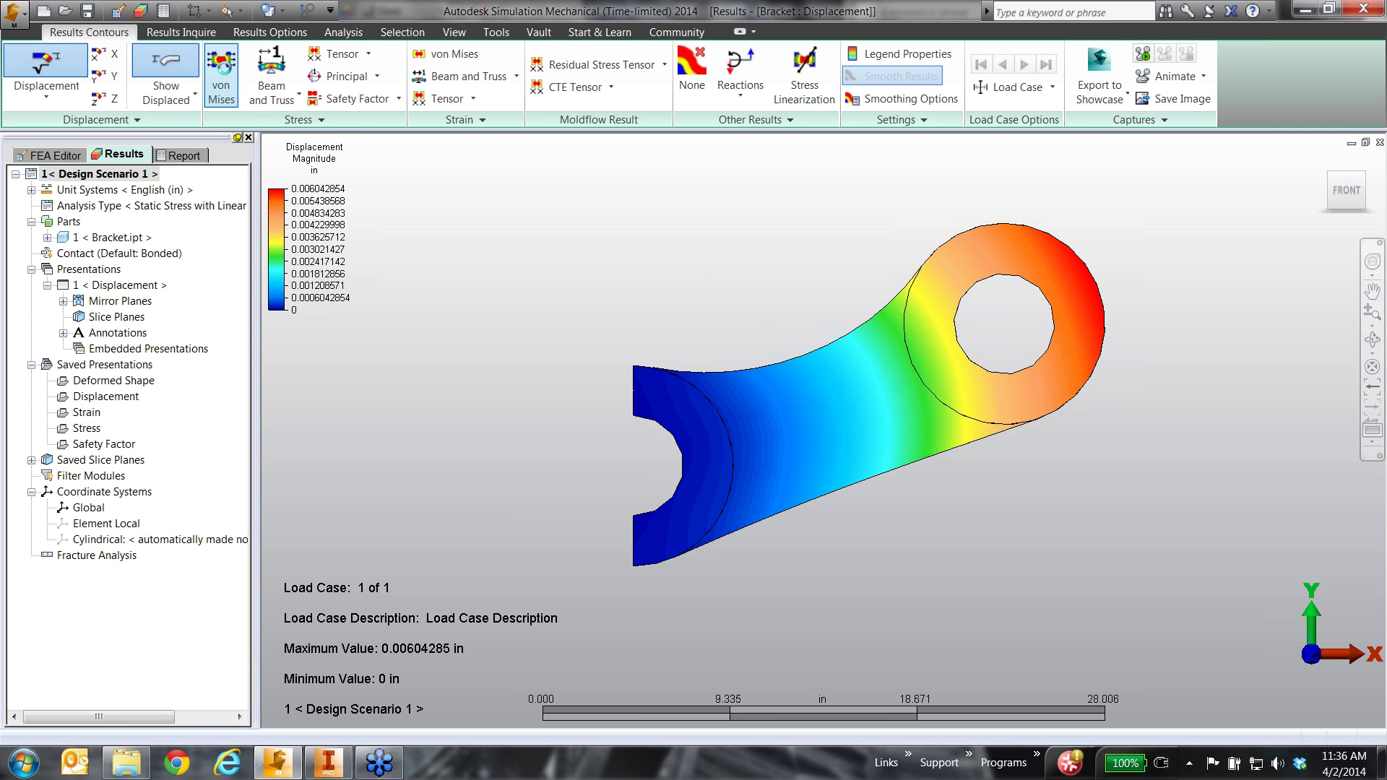
Step: Show the von Mises stress, check the safety factor, and return to the stress contours to inspect them at an angle
click(224, 70)
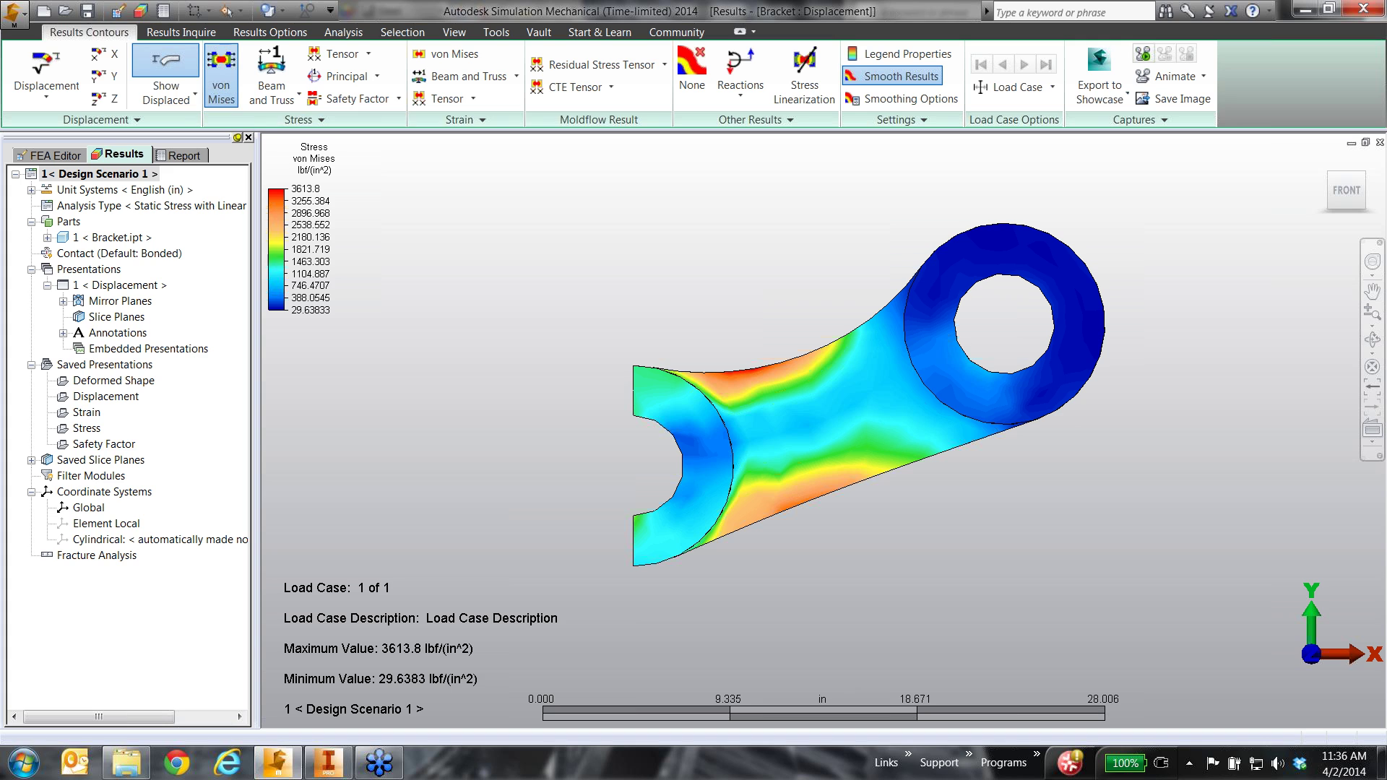
click(332, 99)
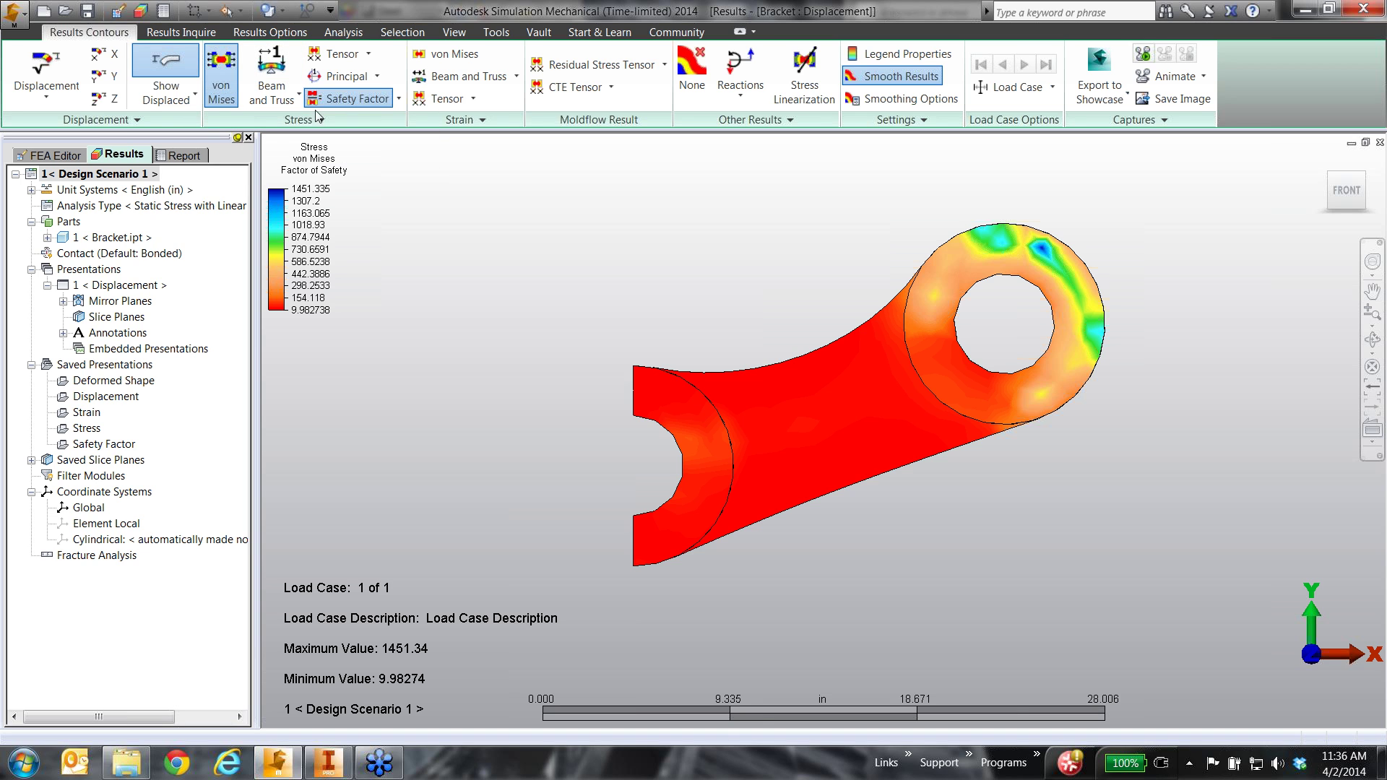
click(335, 98)
middle_drag(694, 334, 760, 399)
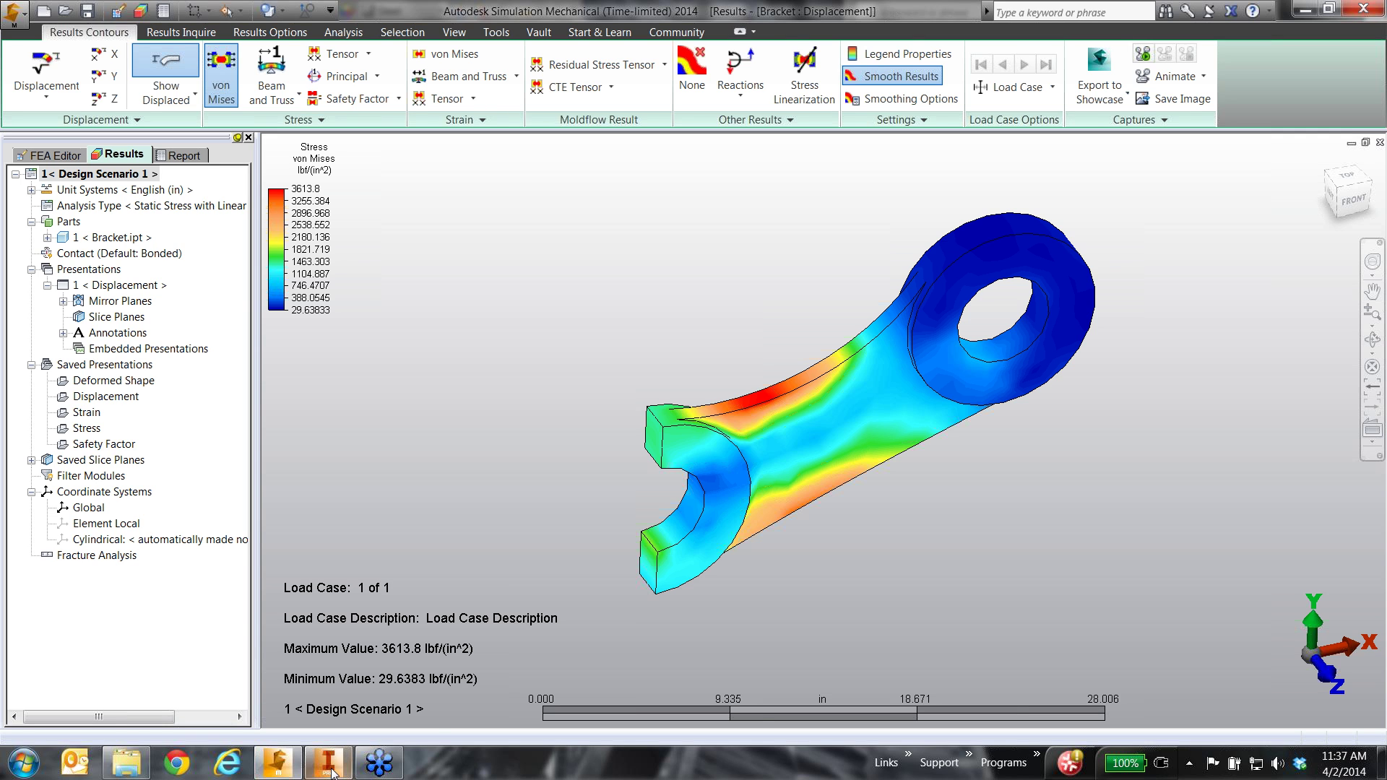
Step: Switch to Inventor and reinstate the Extrusion4 hole cuts by moving End of Part below that feature
click(47, 156)
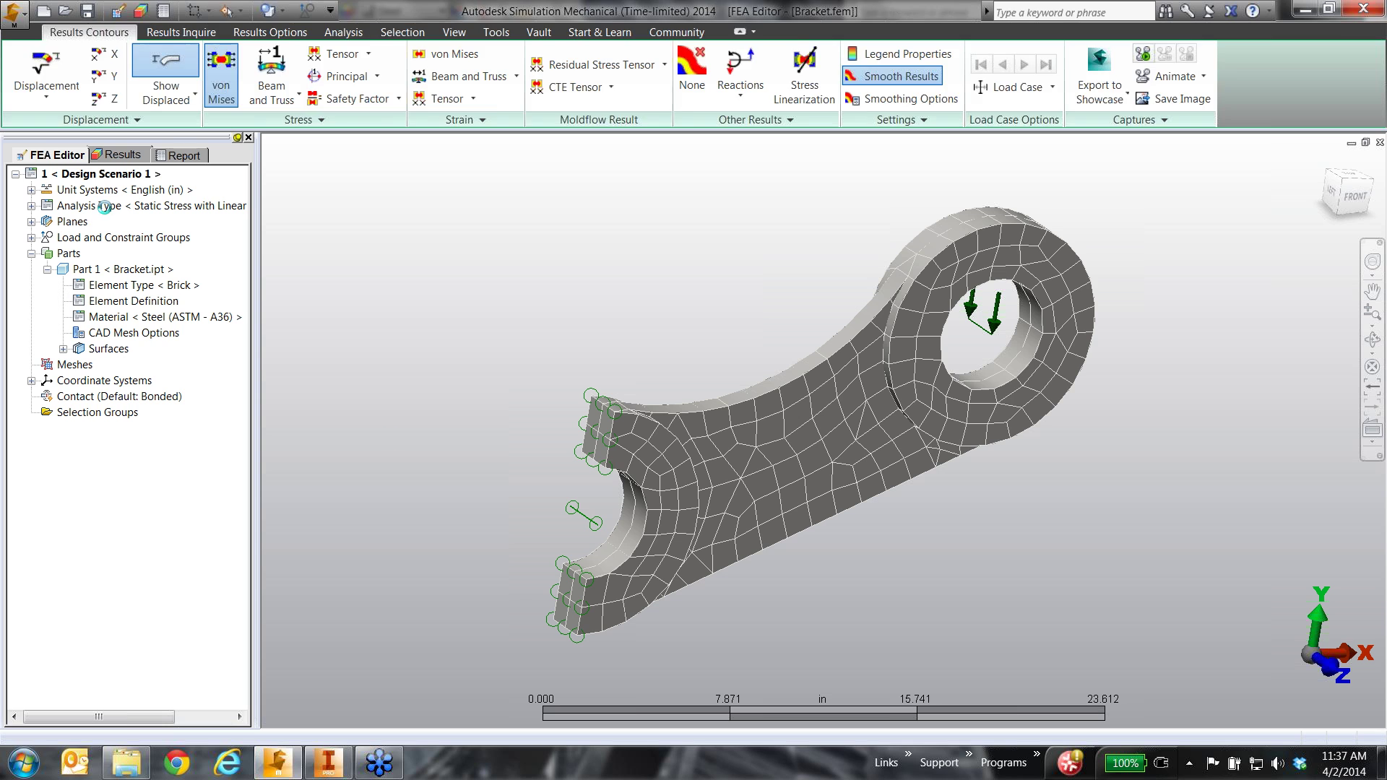
click(337, 766)
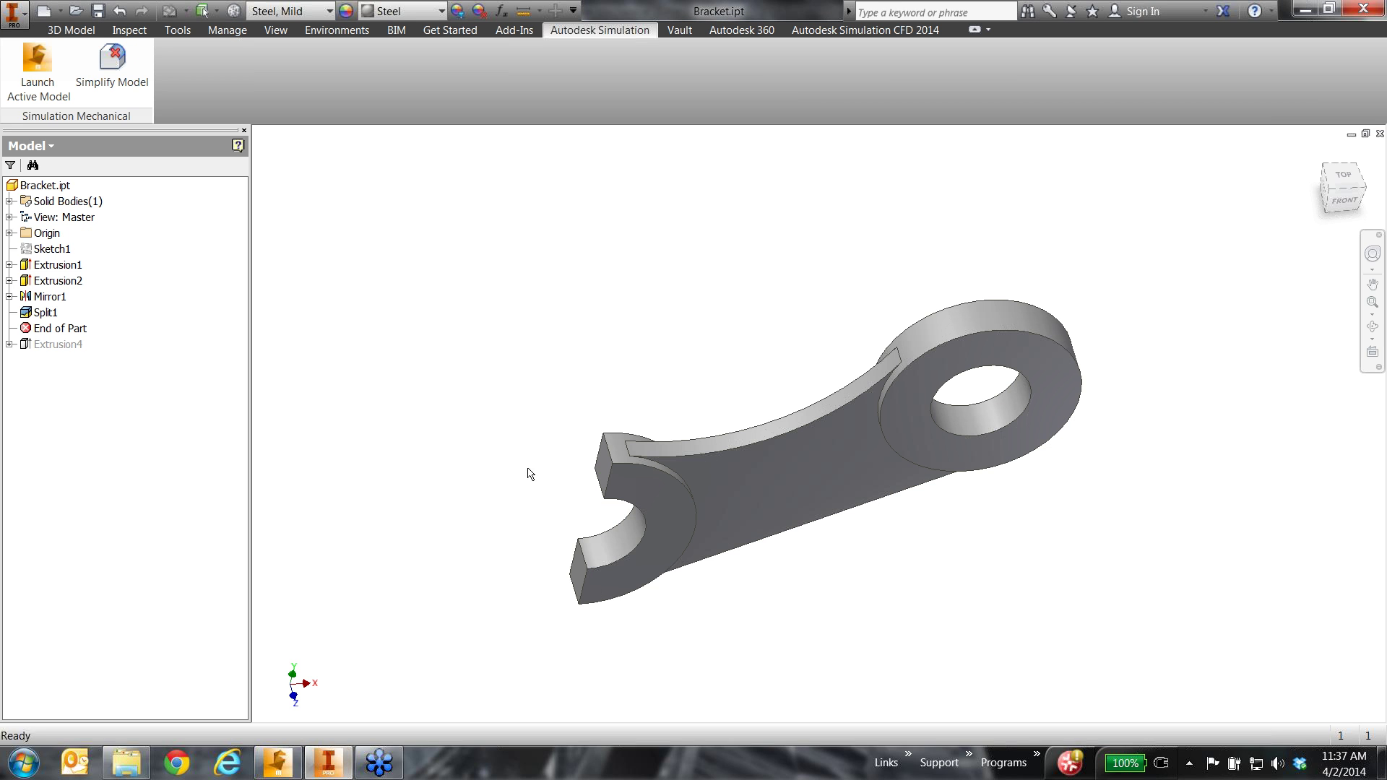
middle_drag(682, 365, 689, 330)
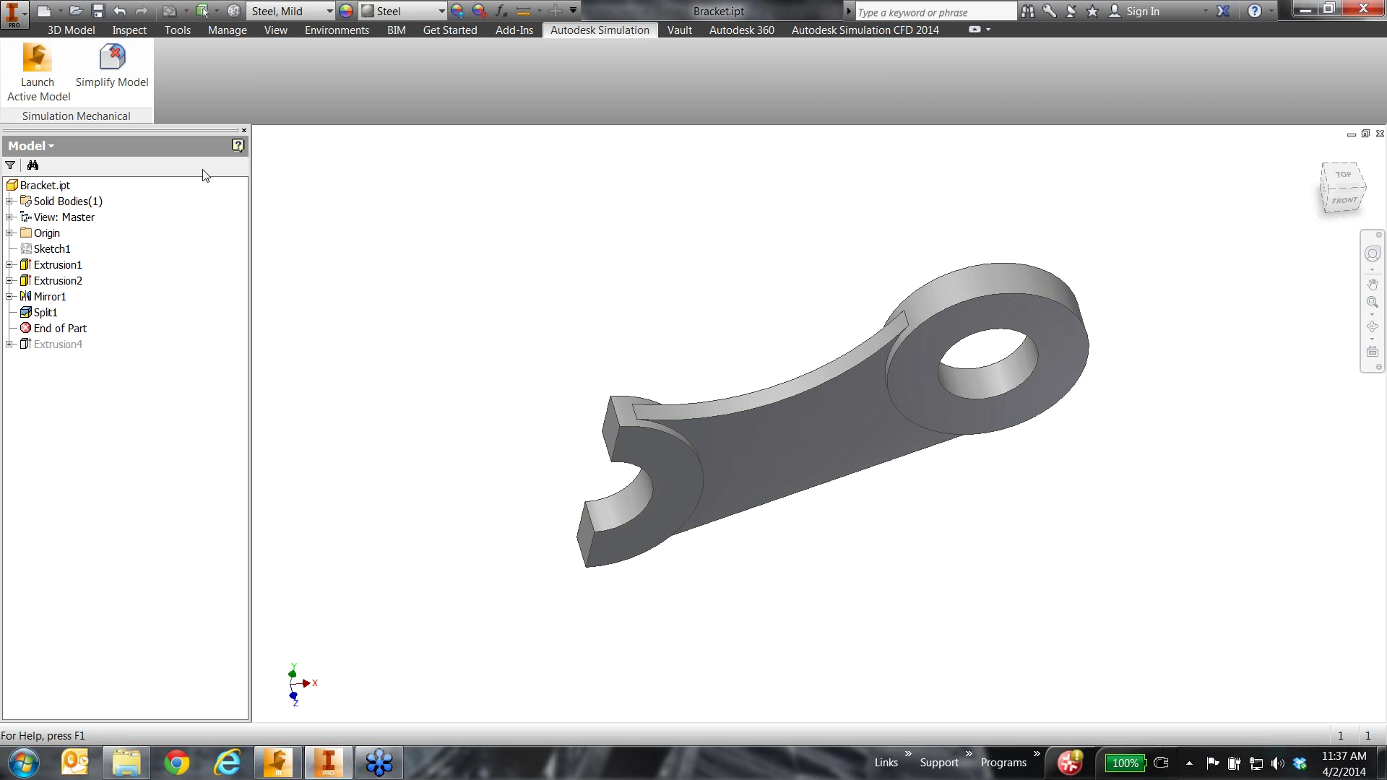
click(60, 37)
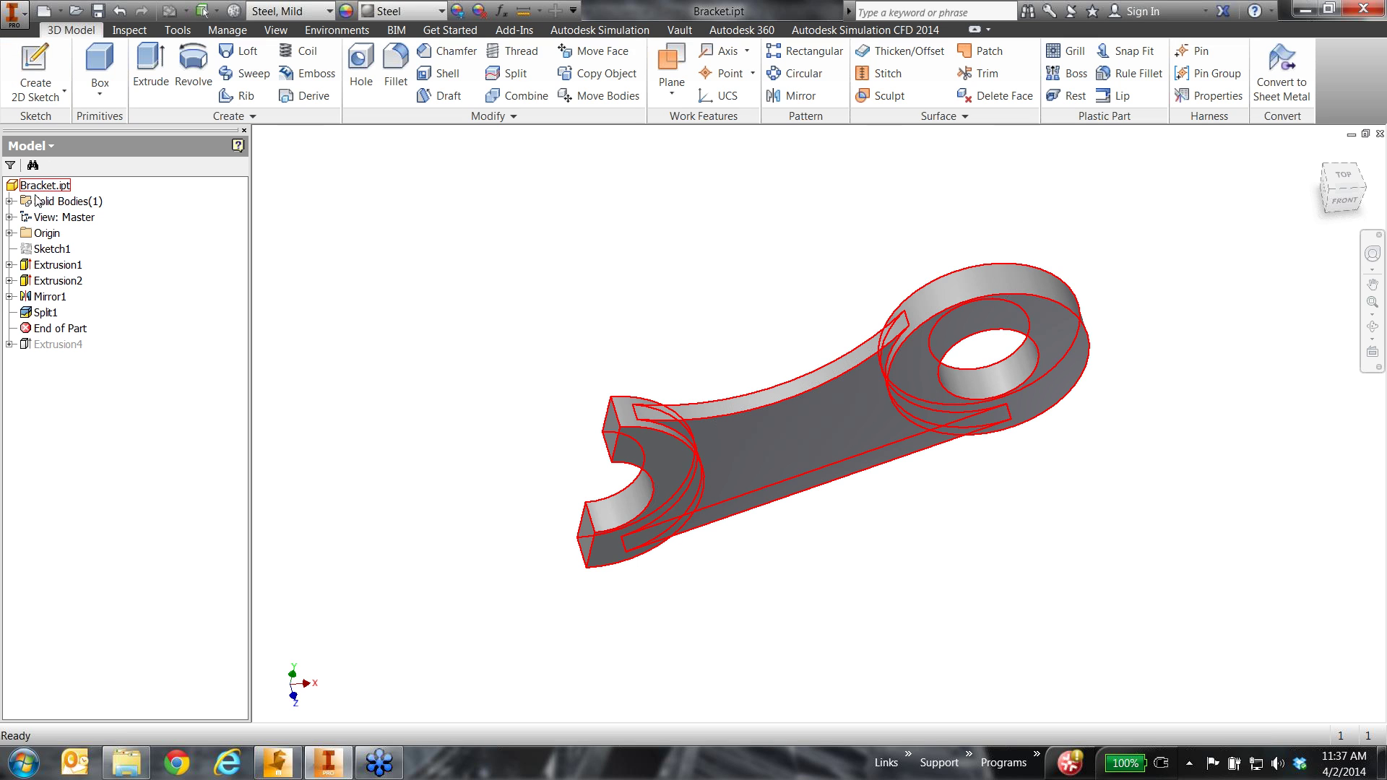
drag(51, 329, 48, 353)
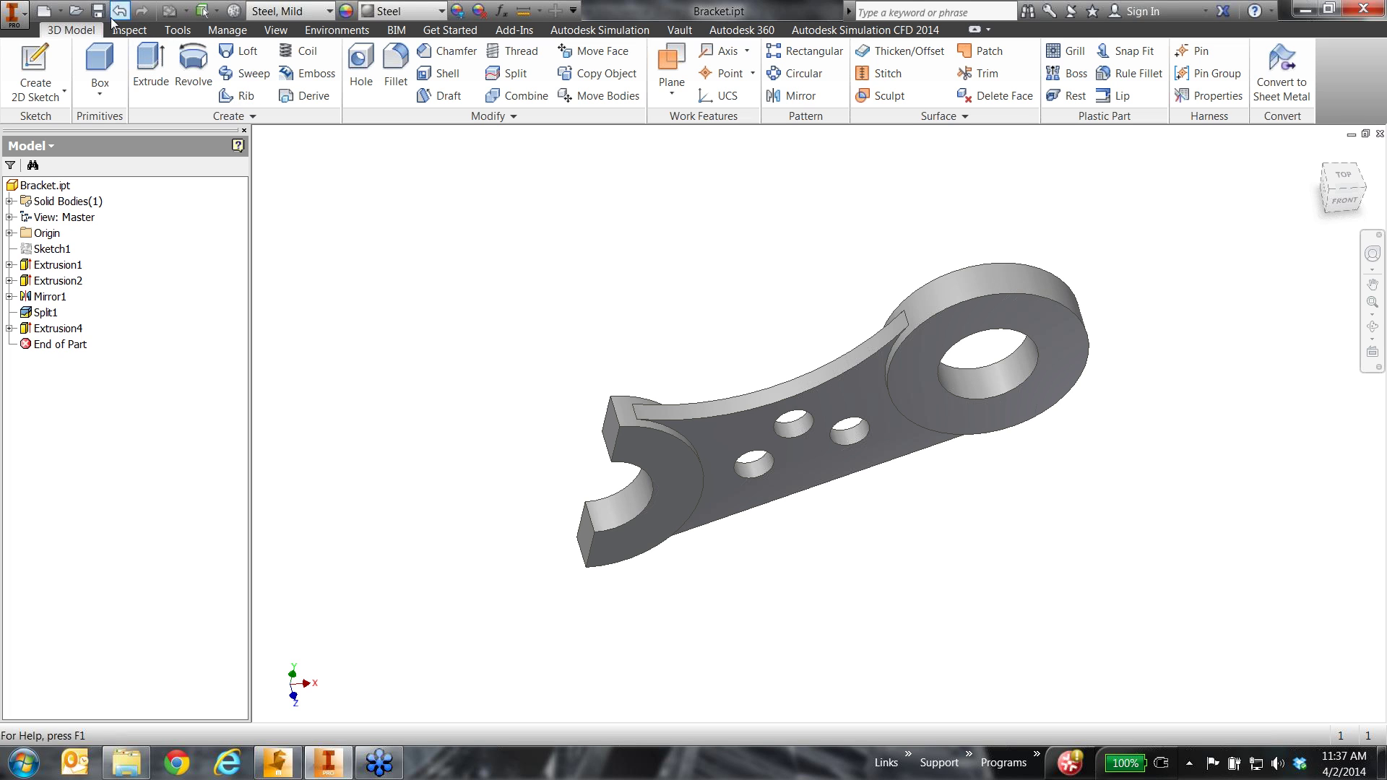
Step: Send the bracket with holes back to Simulation Mechanical and rerun the analysis to review its safety factor
click(599, 29)
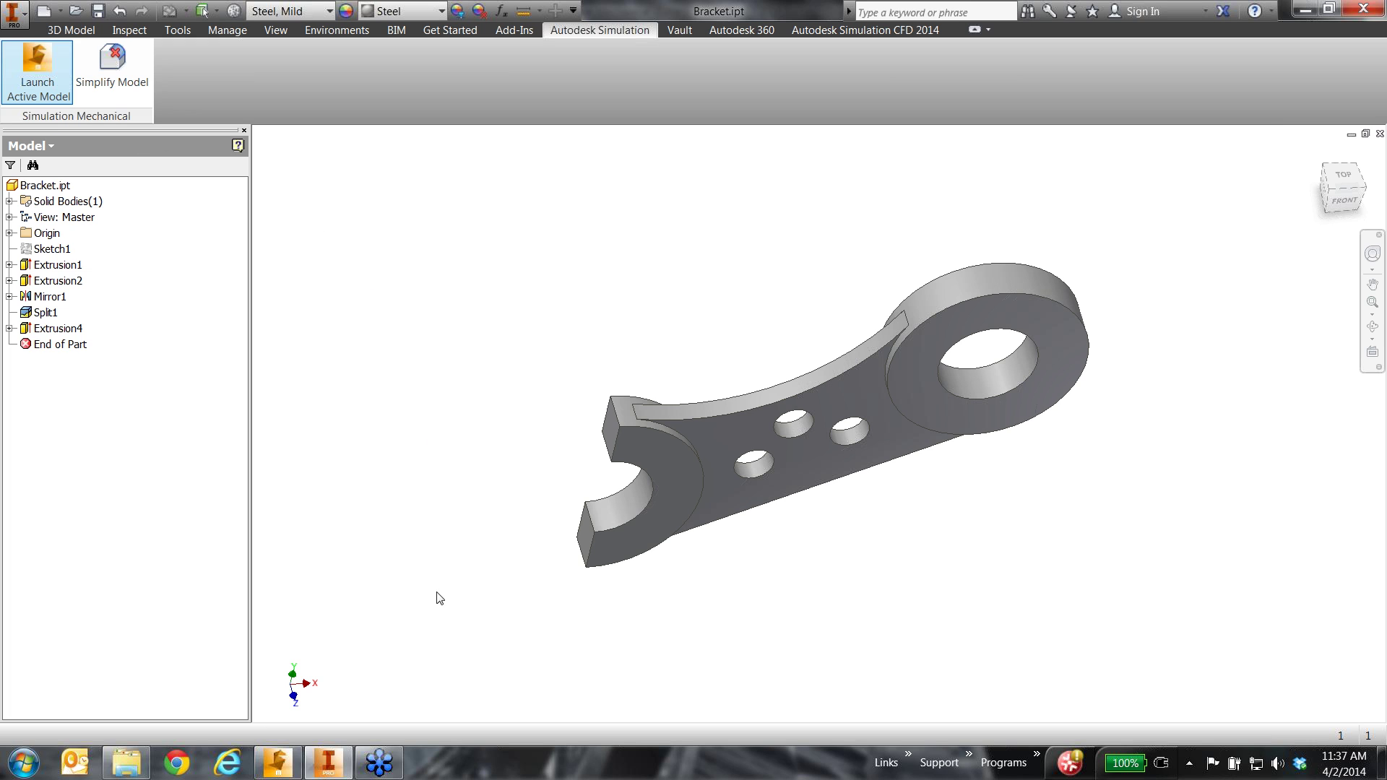
click(274, 766)
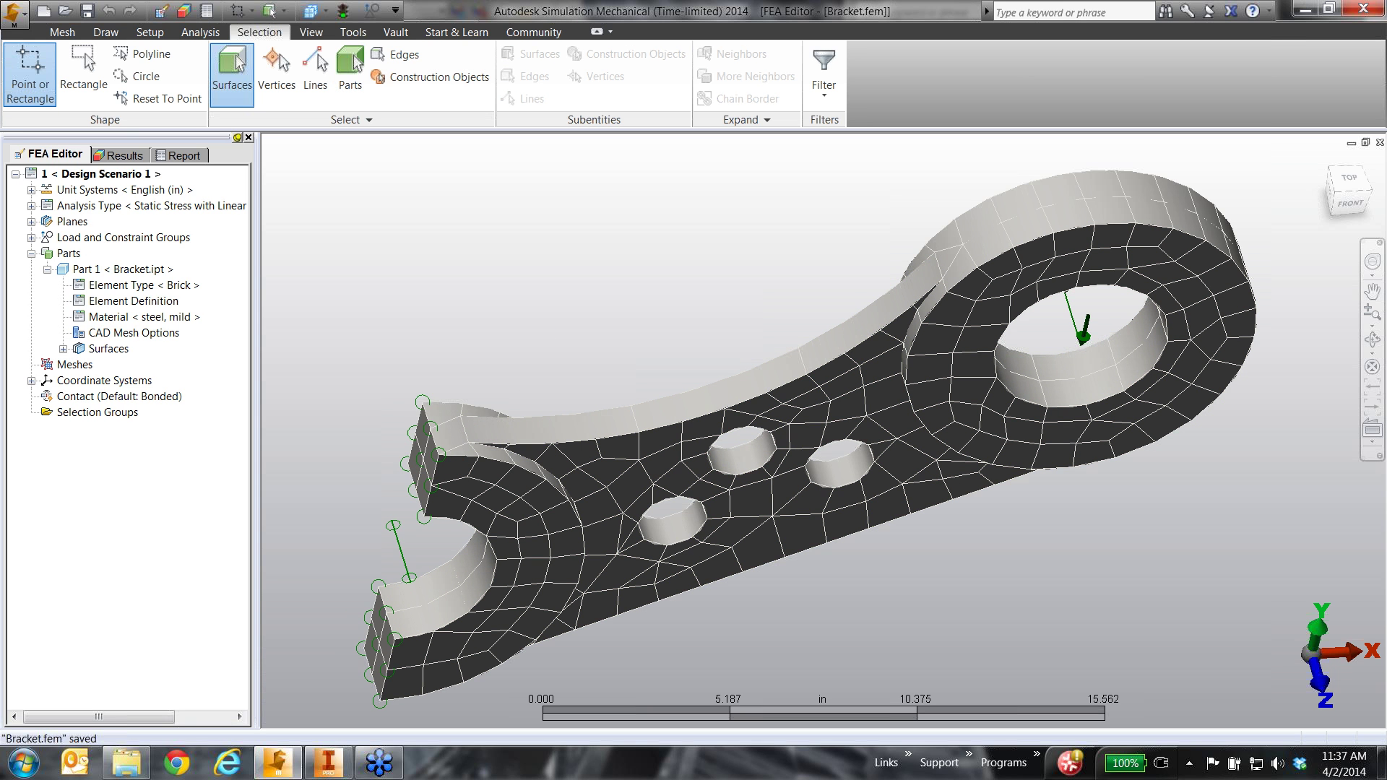
click(344, 12)
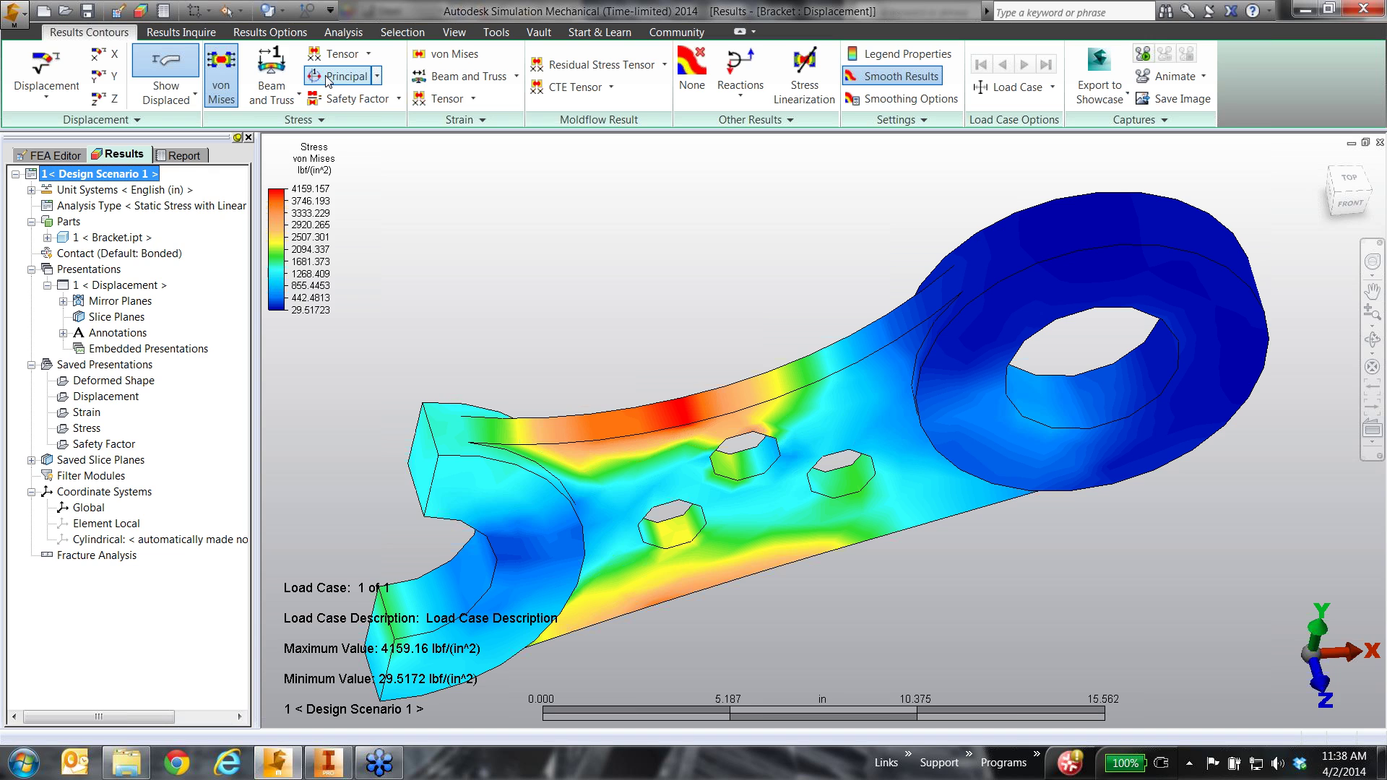
click(354, 99)
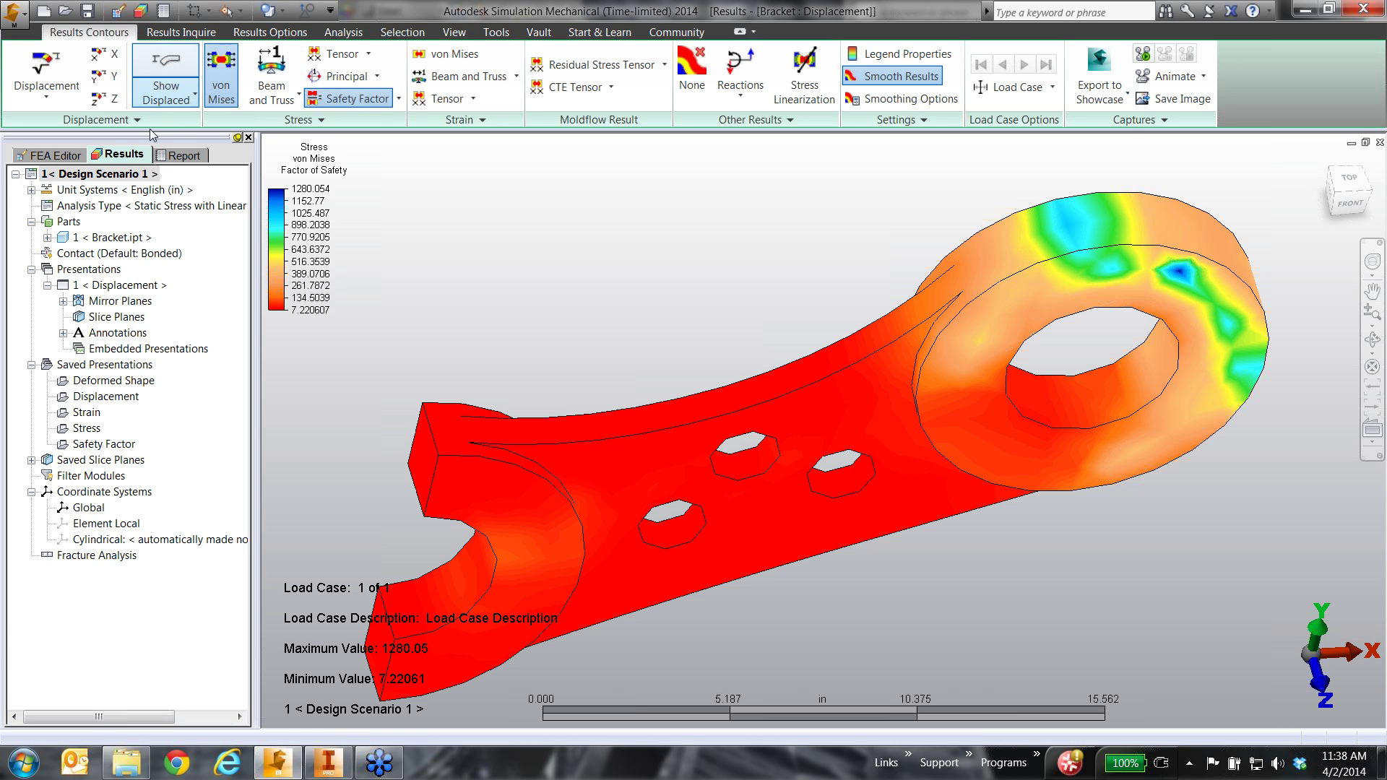
Step: Return to the FEA model and set the Wall parameter of Extrusion1 to .5 in in the Inventor parameters
click(61, 156)
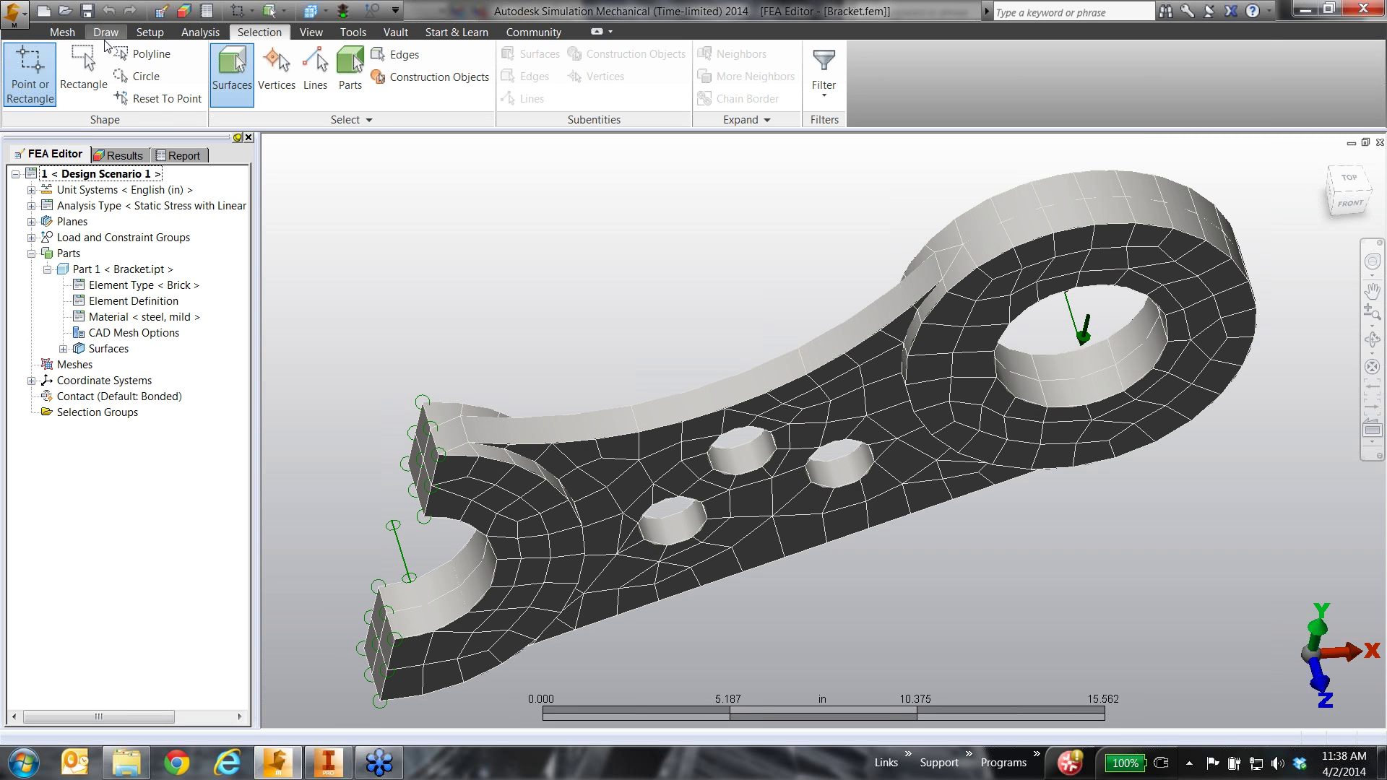
click(62, 32)
click(323, 87)
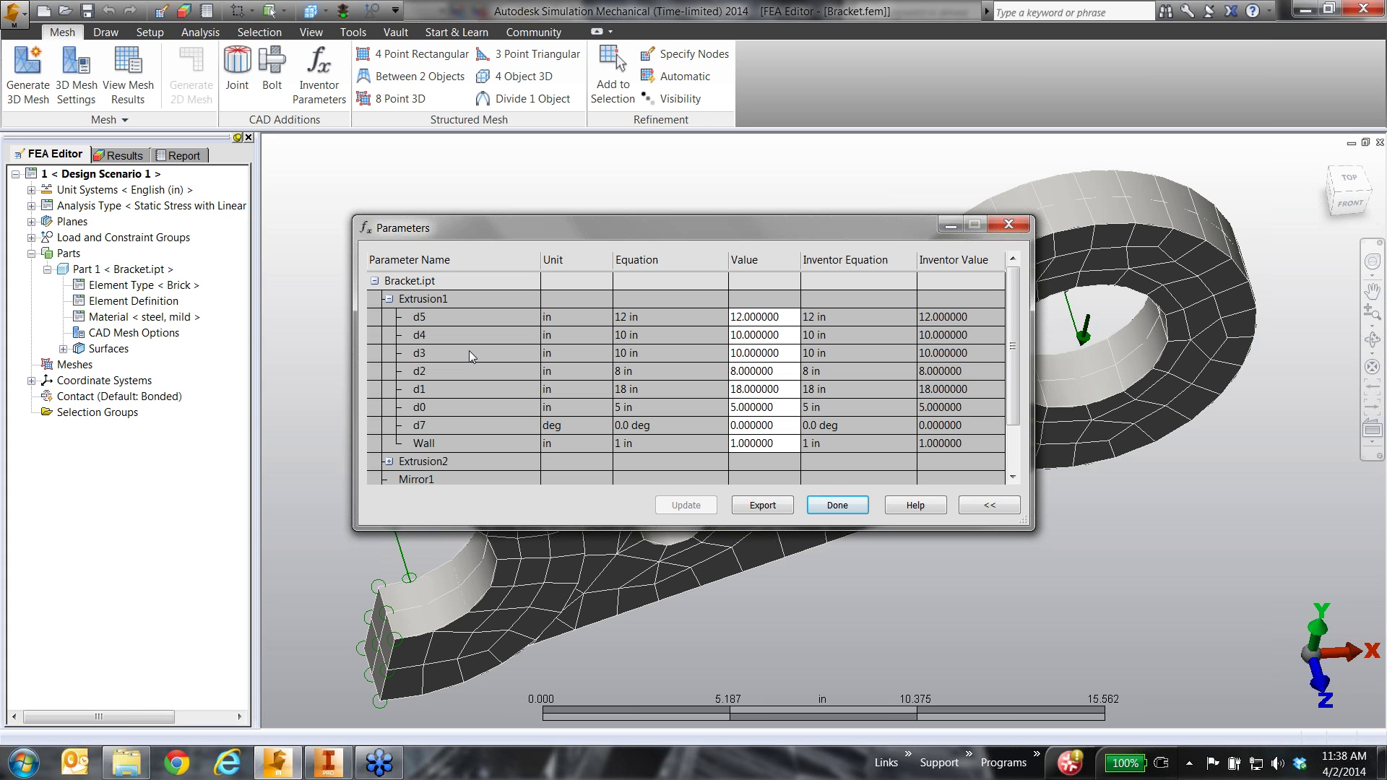
click(786, 446)
key(BackSpace)
text(.5)
key(Return)
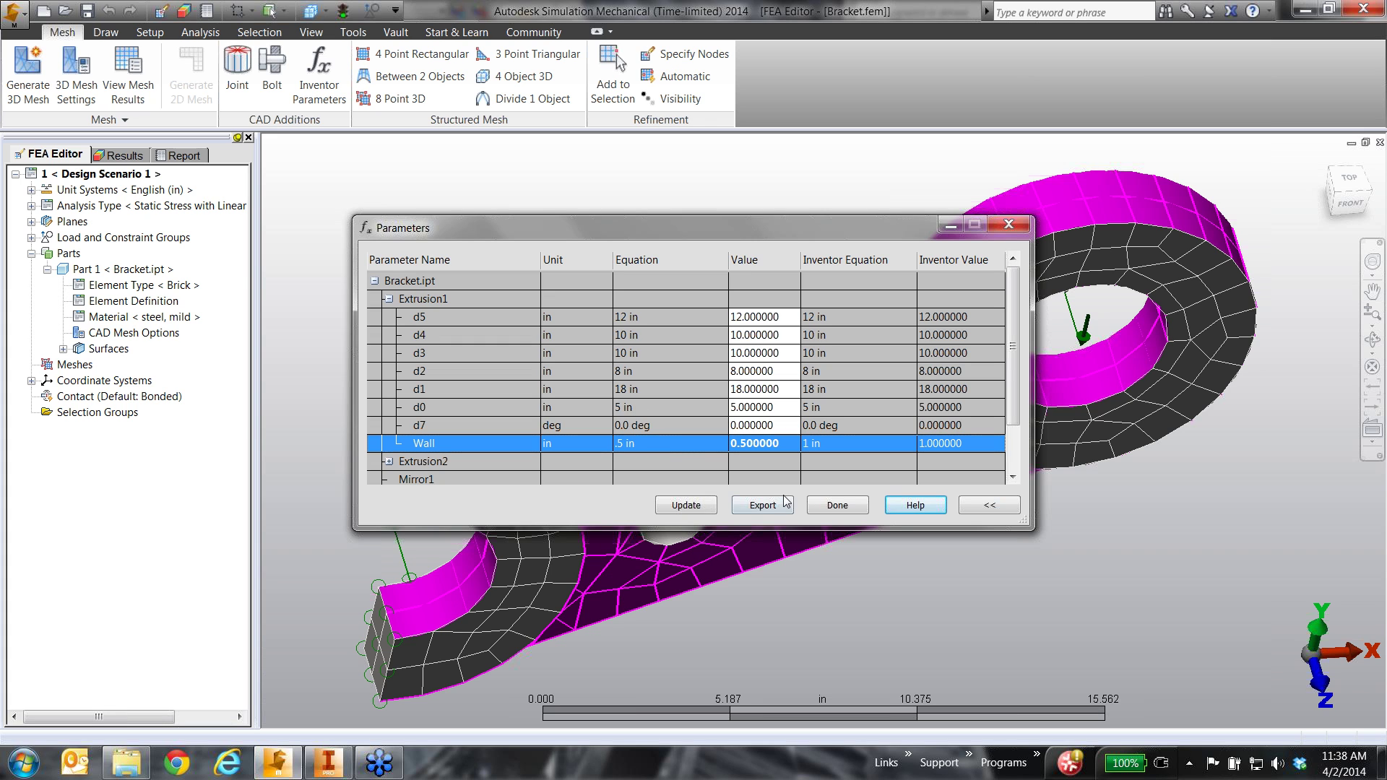
Step: Update the bracket model from the edited parameters and compare its wall with the part in Inventor
click(699, 507)
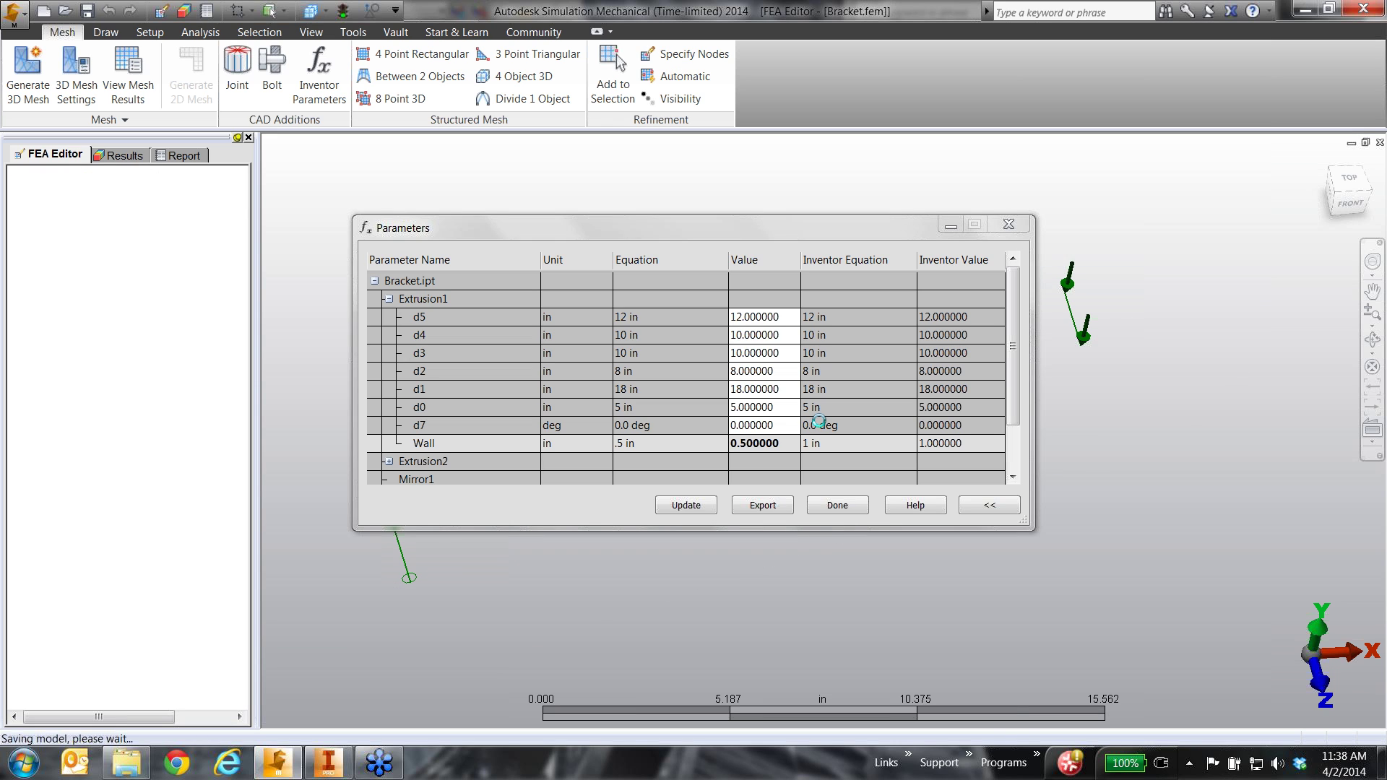
click(833, 513)
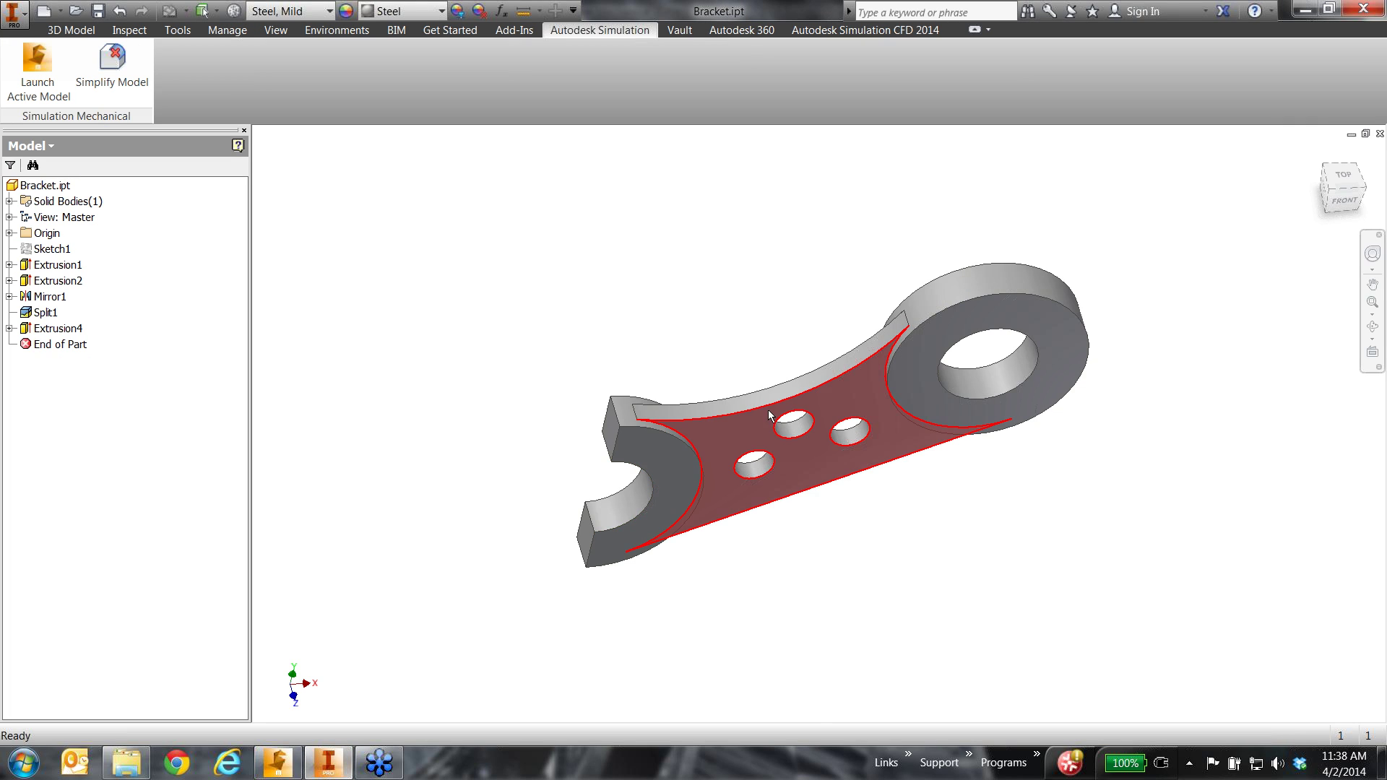
scroll(747, 423, up, 5)
scroll(743, 363, down, 3)
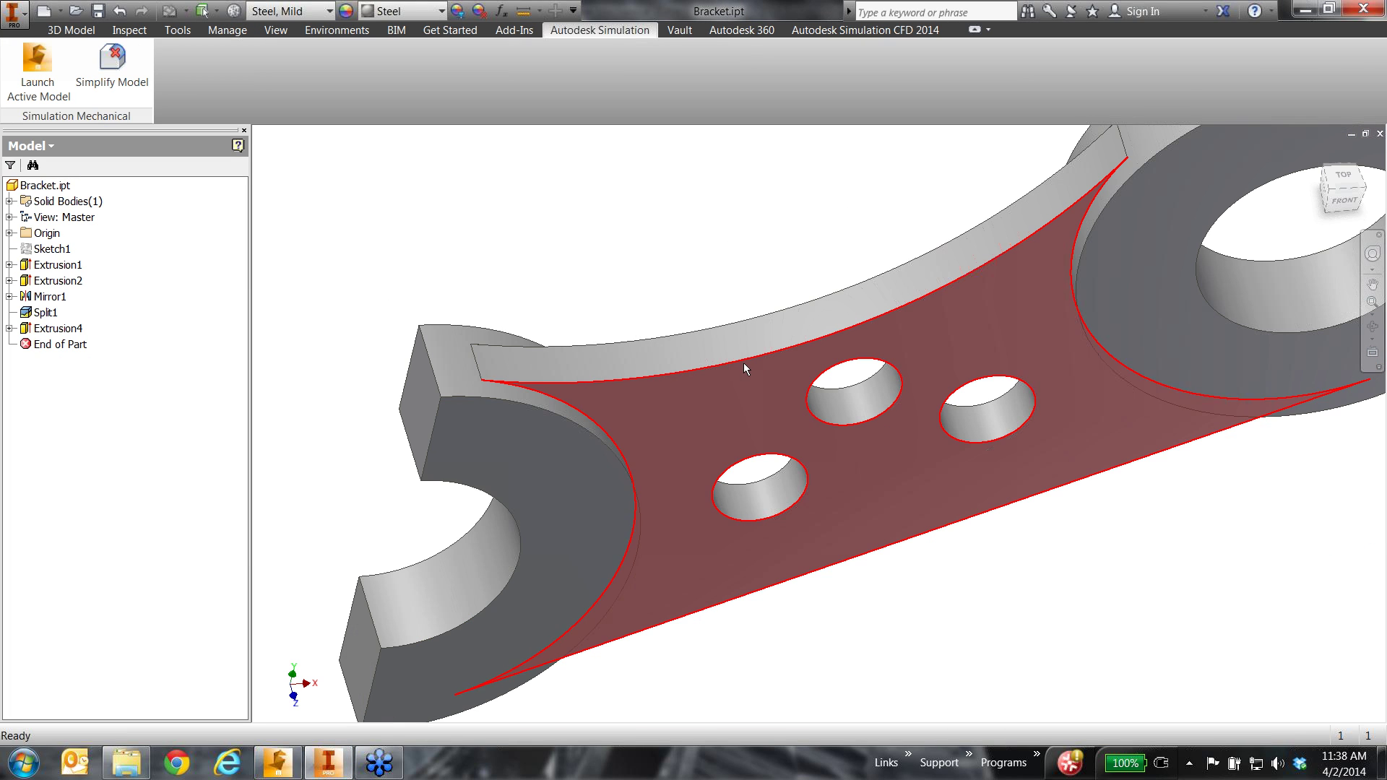
Step: Remesh the thinned bracket in Simulation Mechanical and rerun the analysis to view its von Mises stress contours
click(277, 762)
click(28, 72)
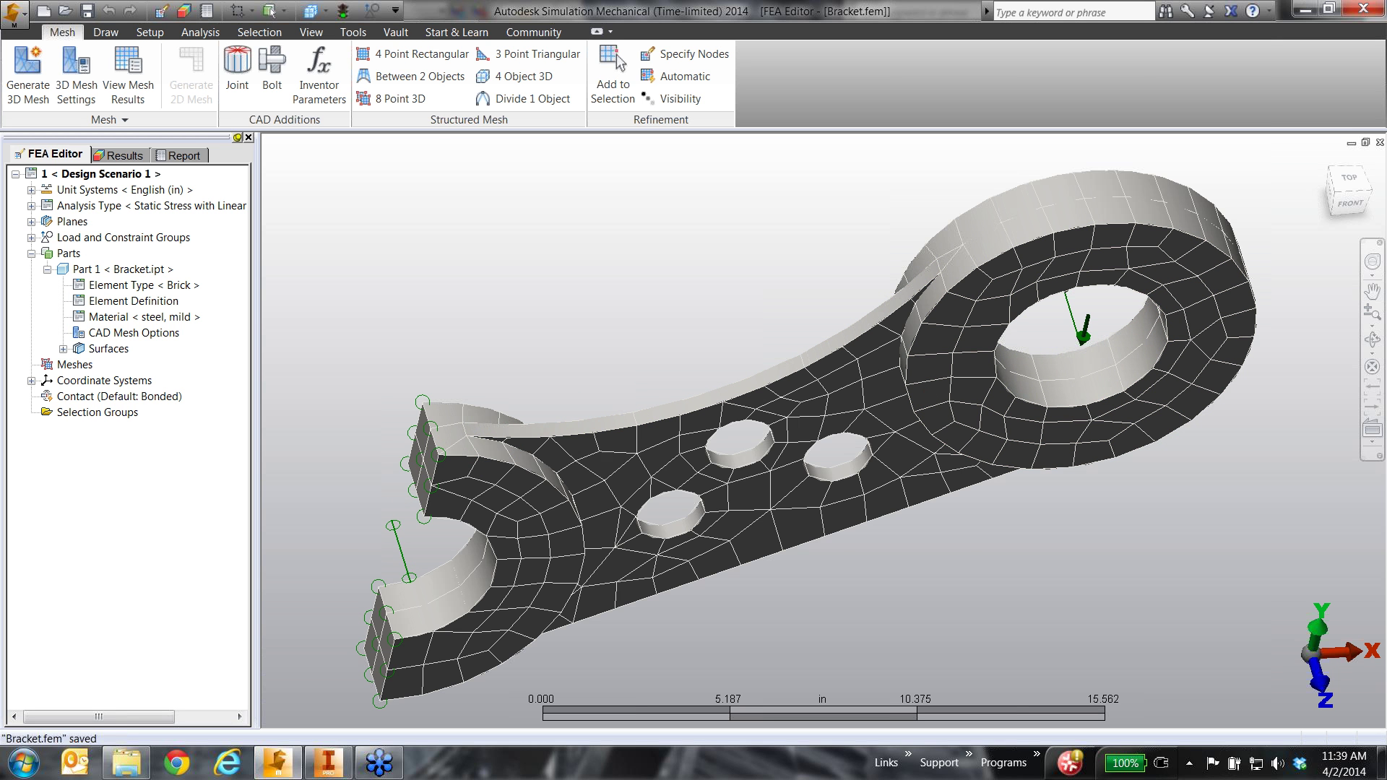
click(343, 11)
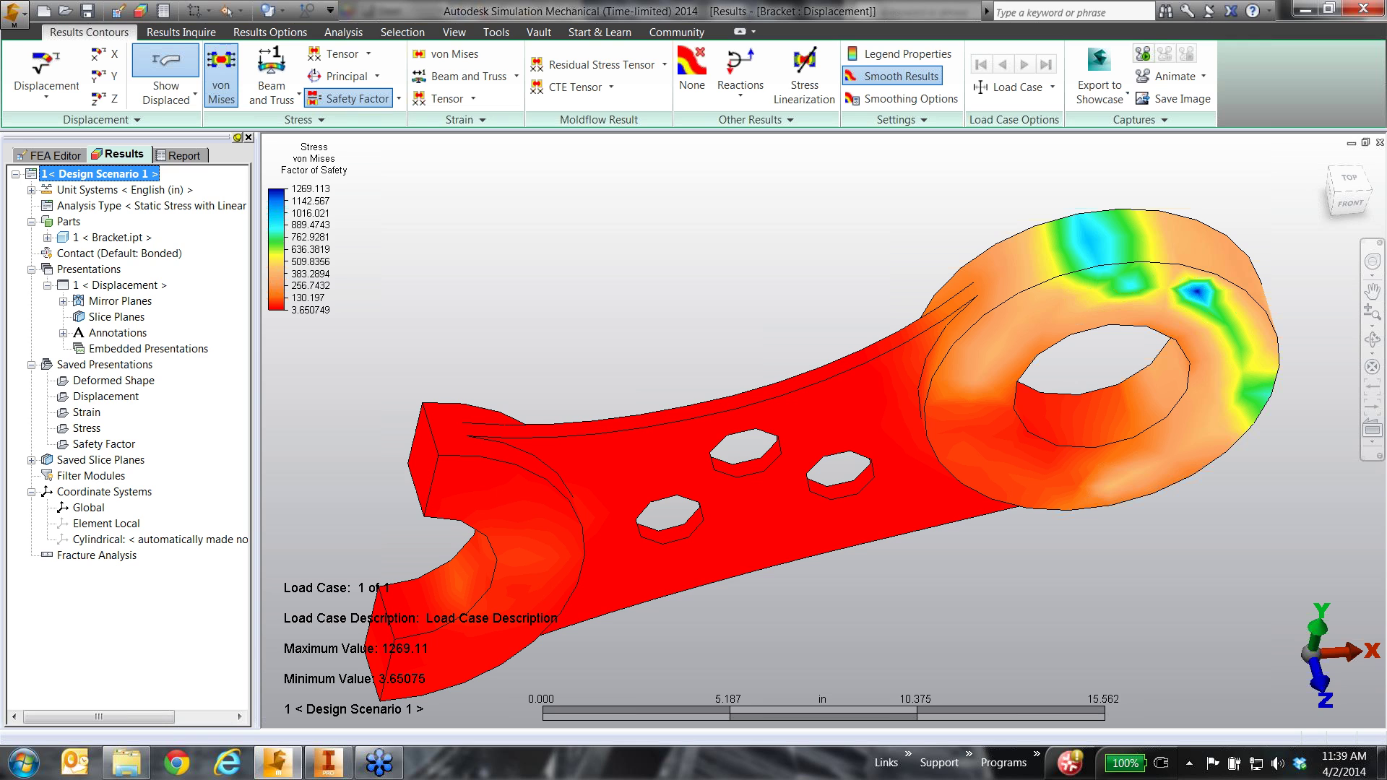
click(336, 99)
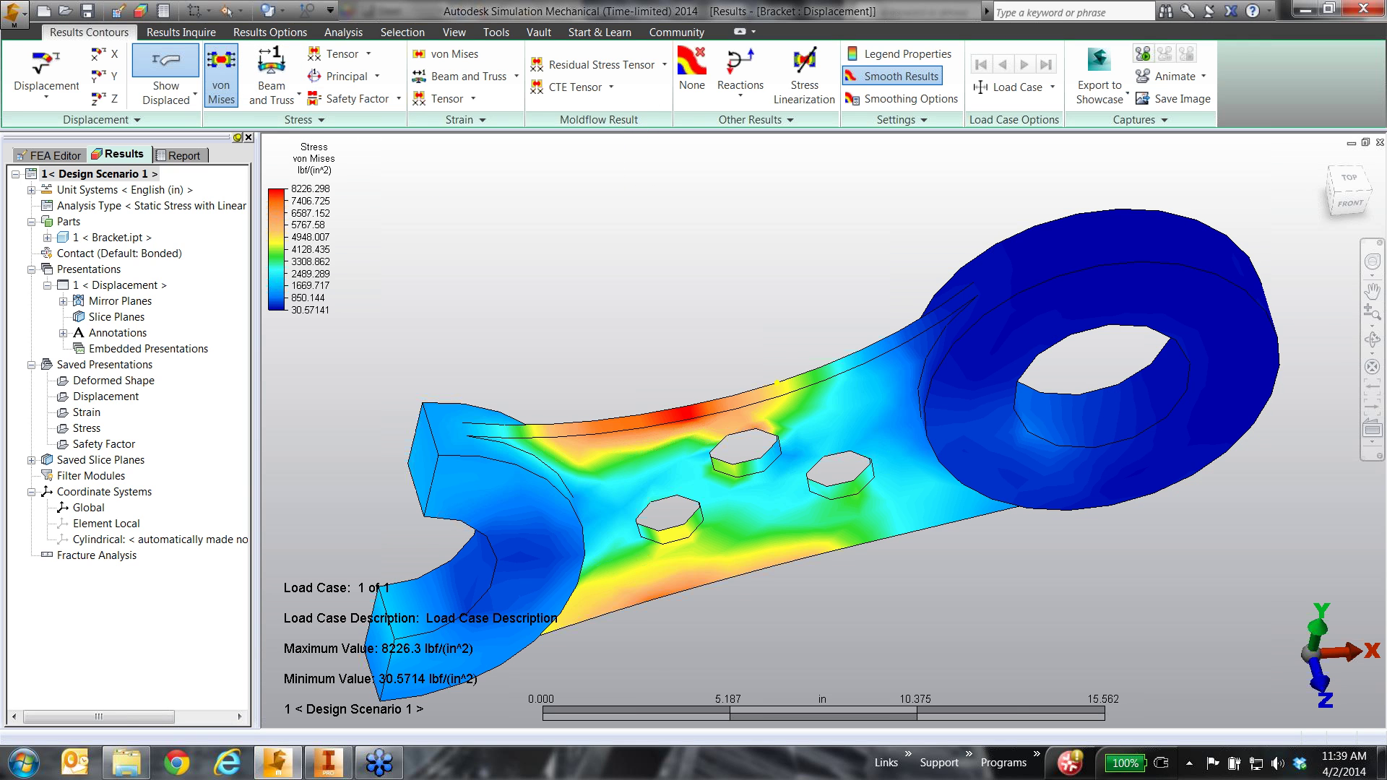
middle_drag(759, 390, 837, 331)
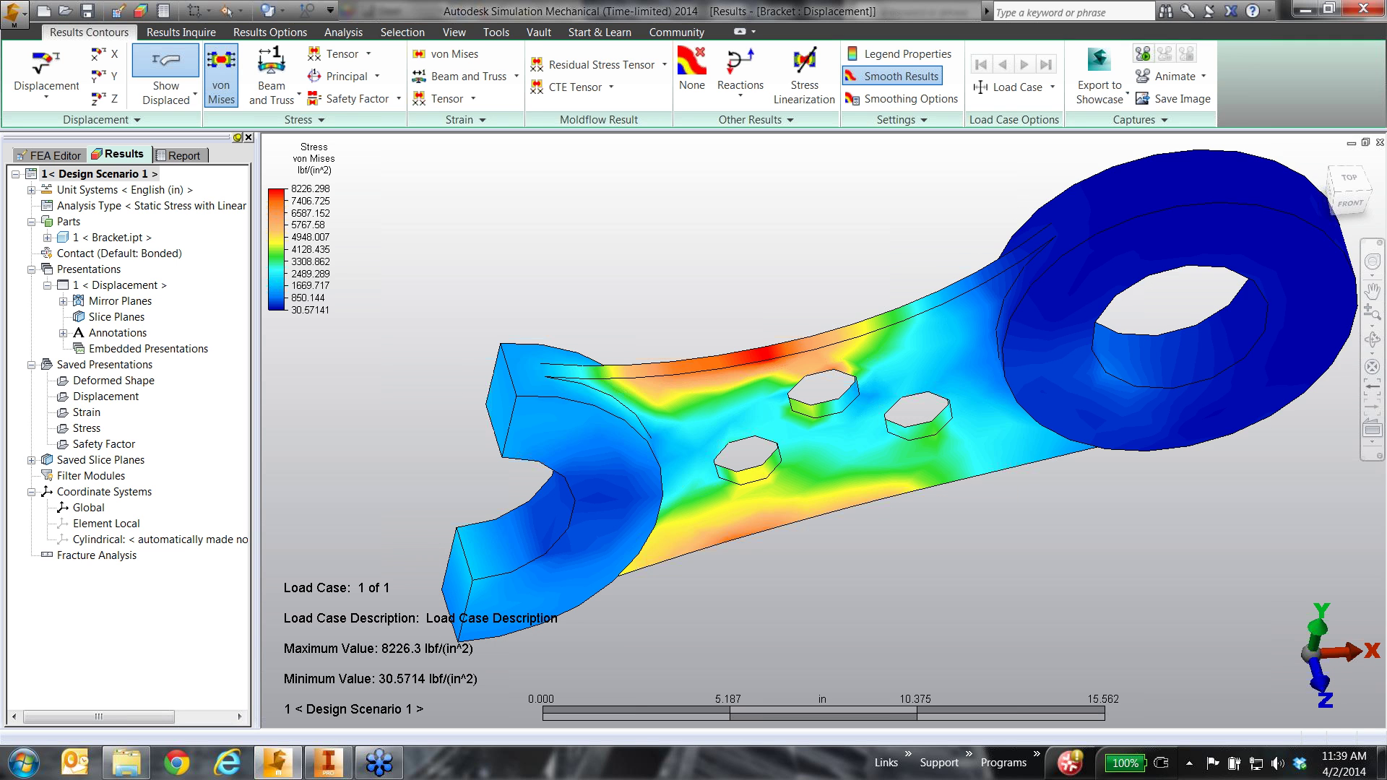
scroll(706, 288, down, 3)
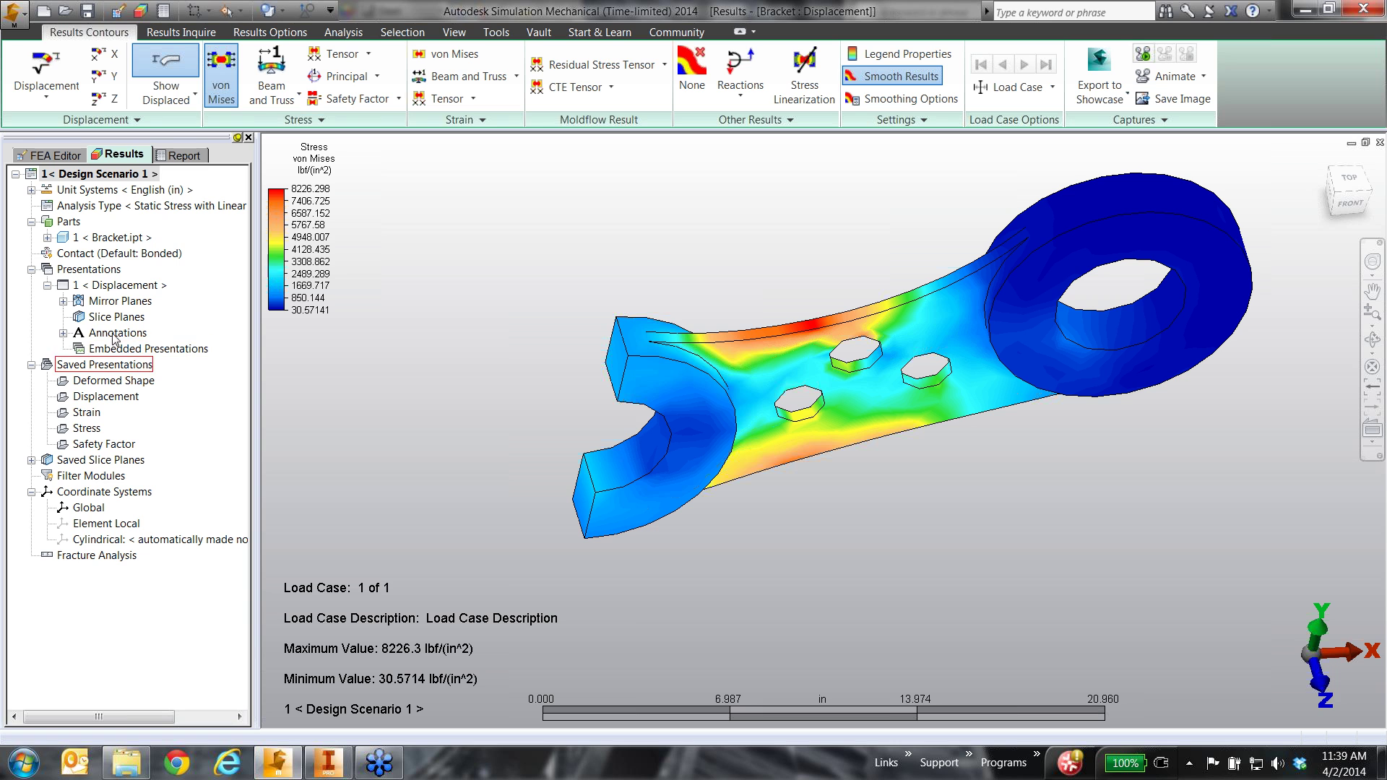
Step: Activate the YZ mirror plane in the results presentation to display the full symmetric bracket
click(63, 300)
click(134, 333)
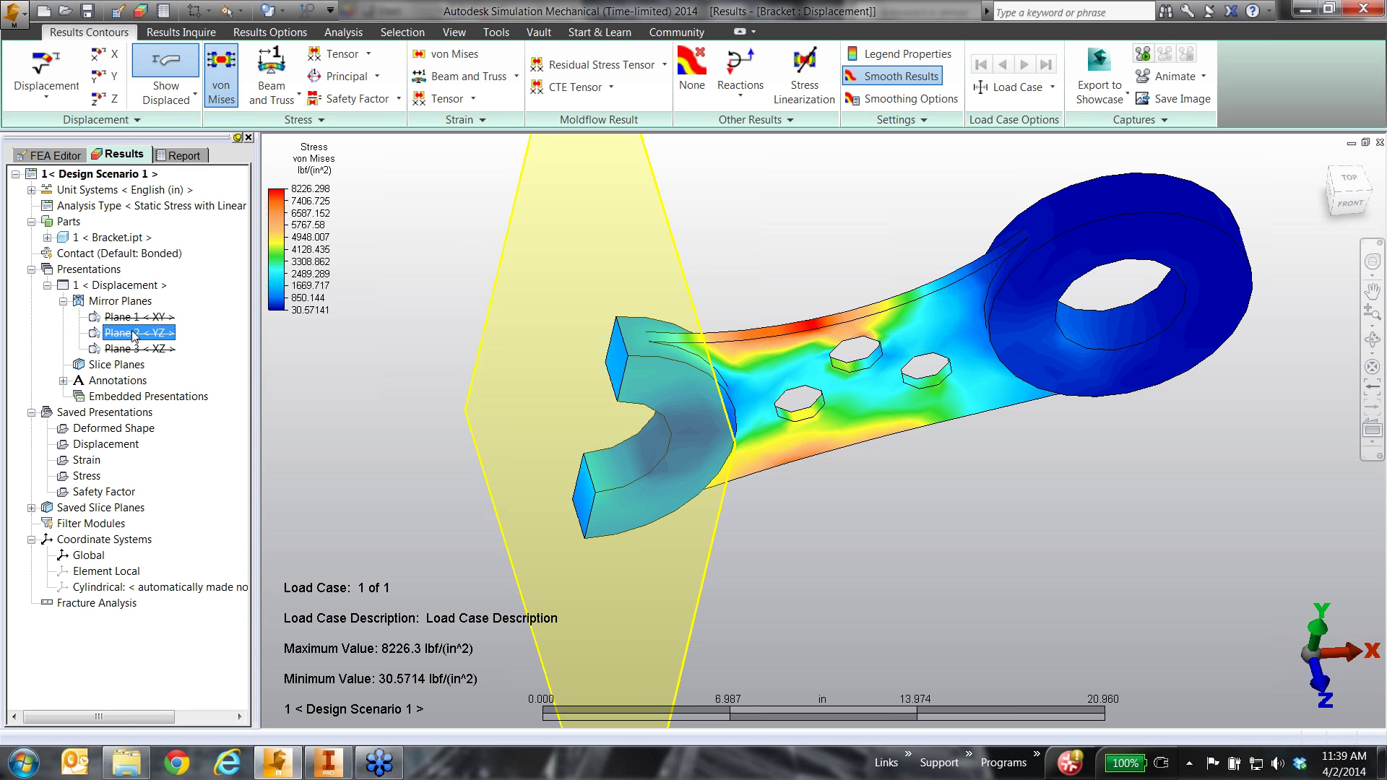
right_click(135, 333)
click(196, 344)
scroll(808, 307, down, 3)
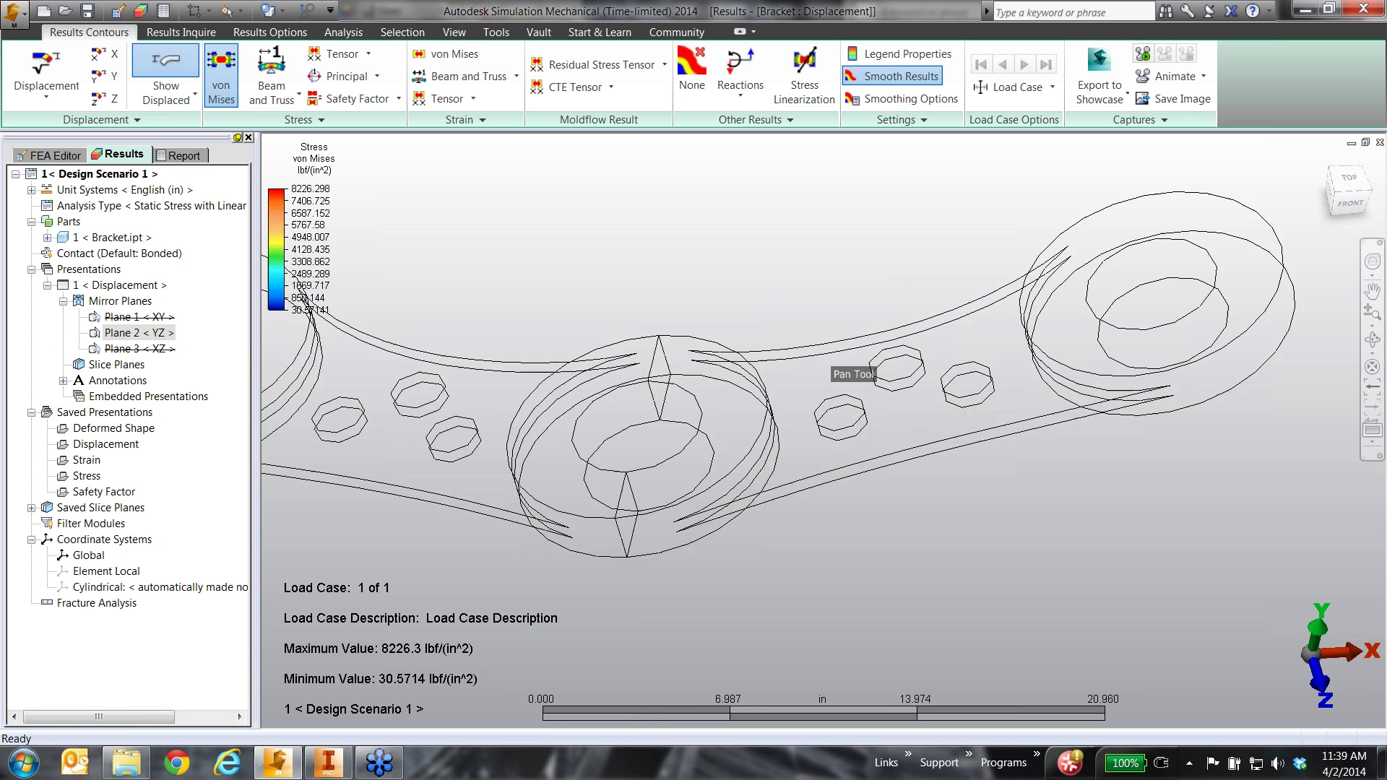
scroll(806, 302, down, 1)
Step: Animate the stress results on the mirrored bracket and view them in the maximized results window
click(1151, 58)
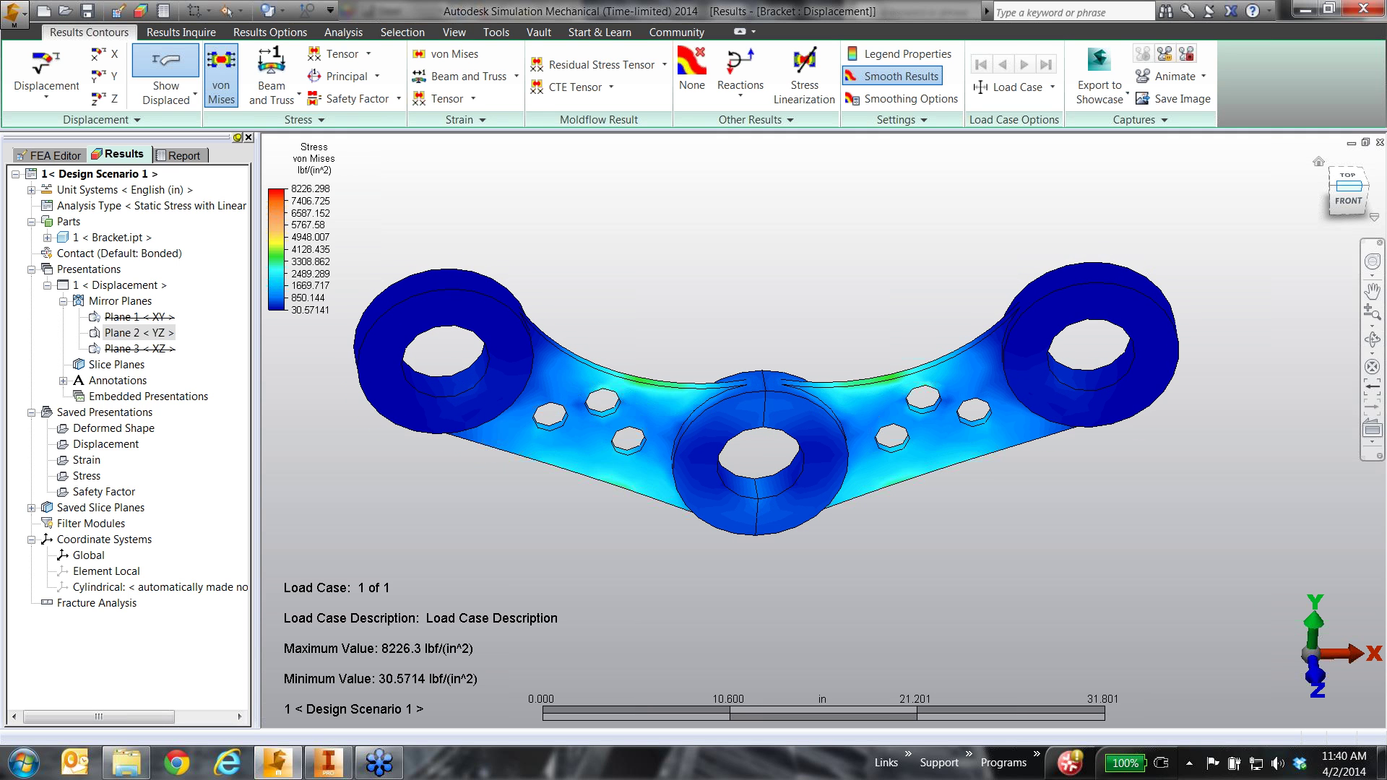
click(1366, 145)
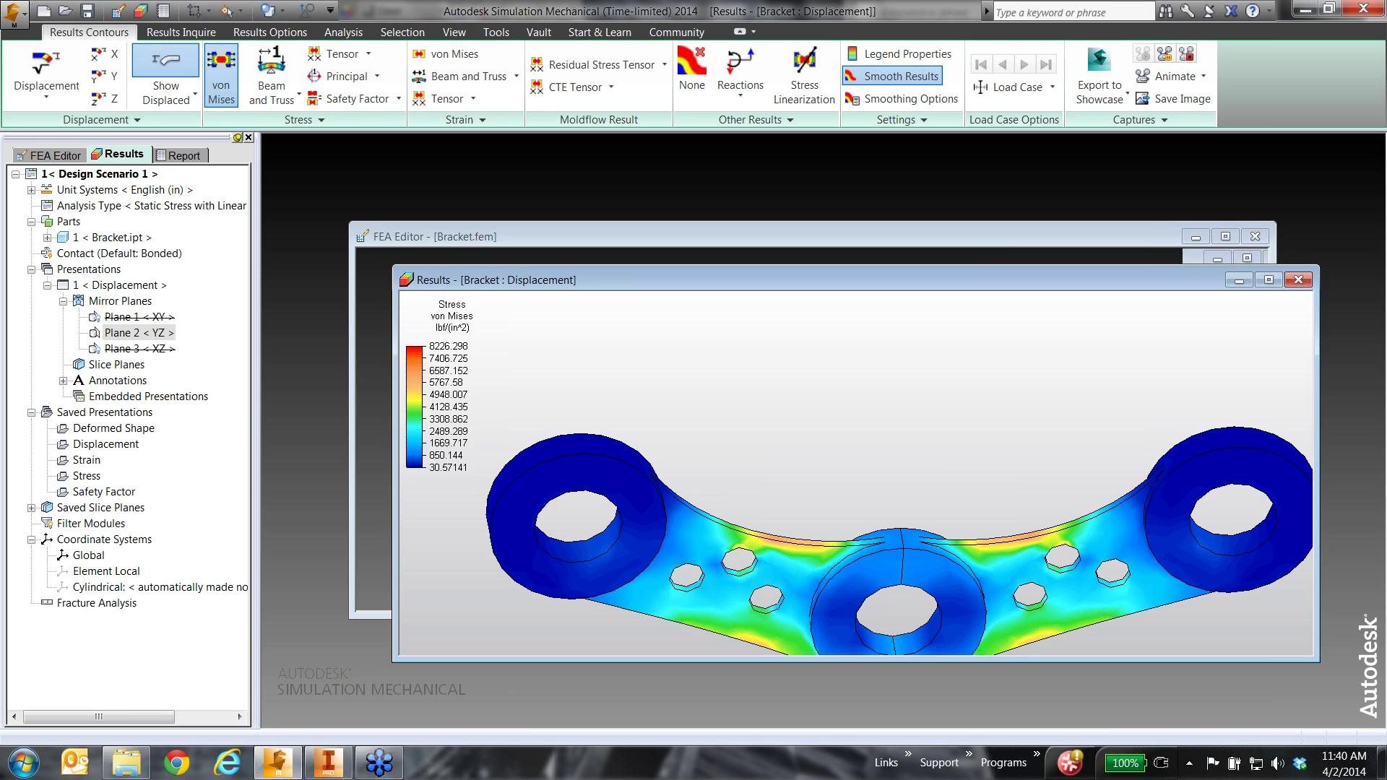
click(1268, 279)
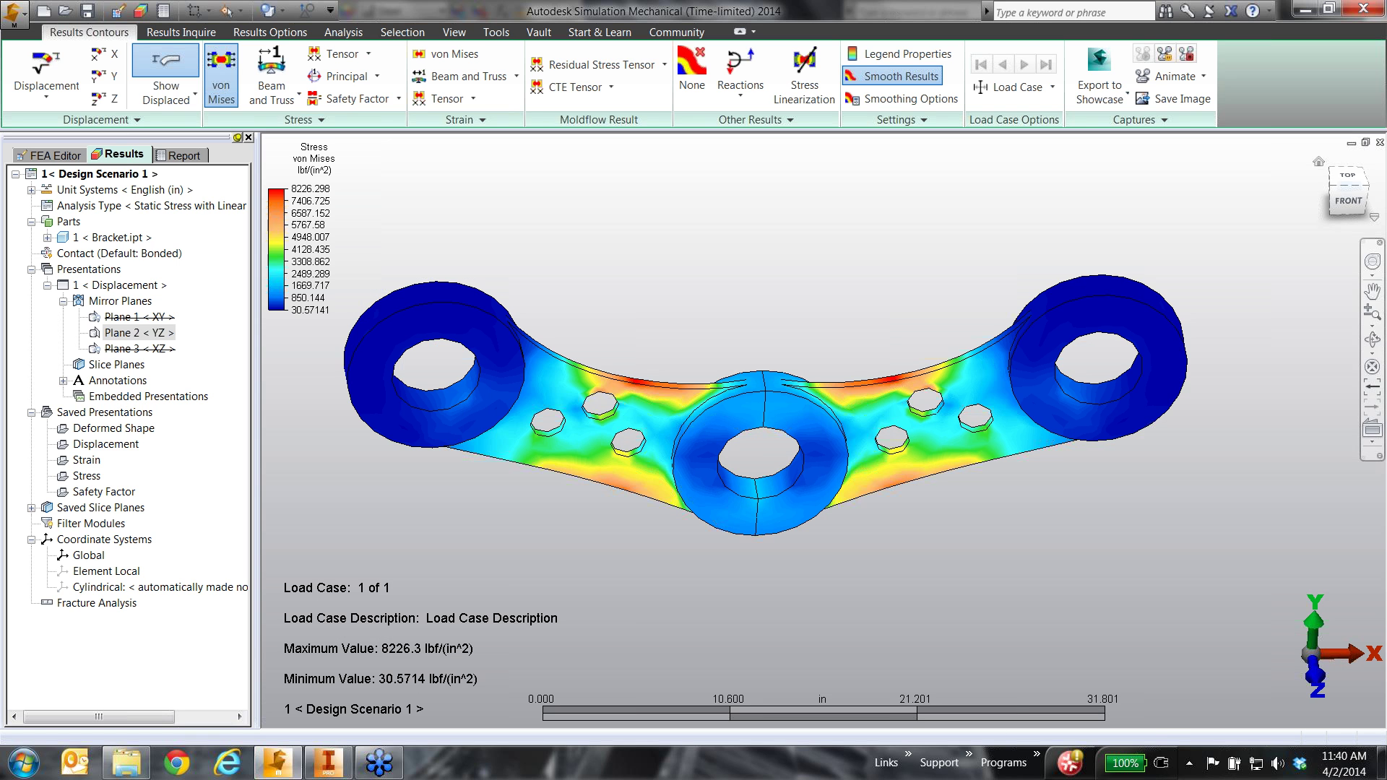
Step: Close the bracket's results and FEA model without saving the changes
click(1379, 142)
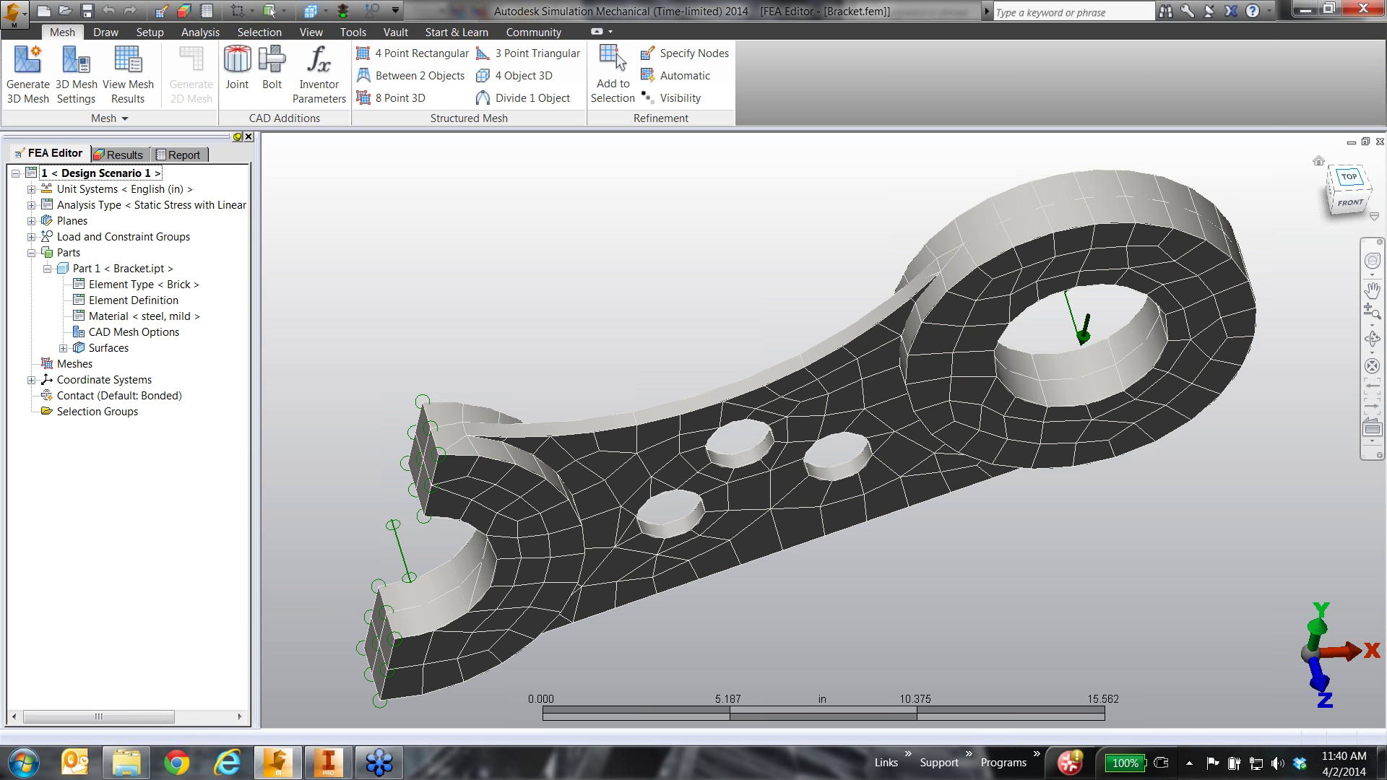
click(1379, 143)
click(763, 424)
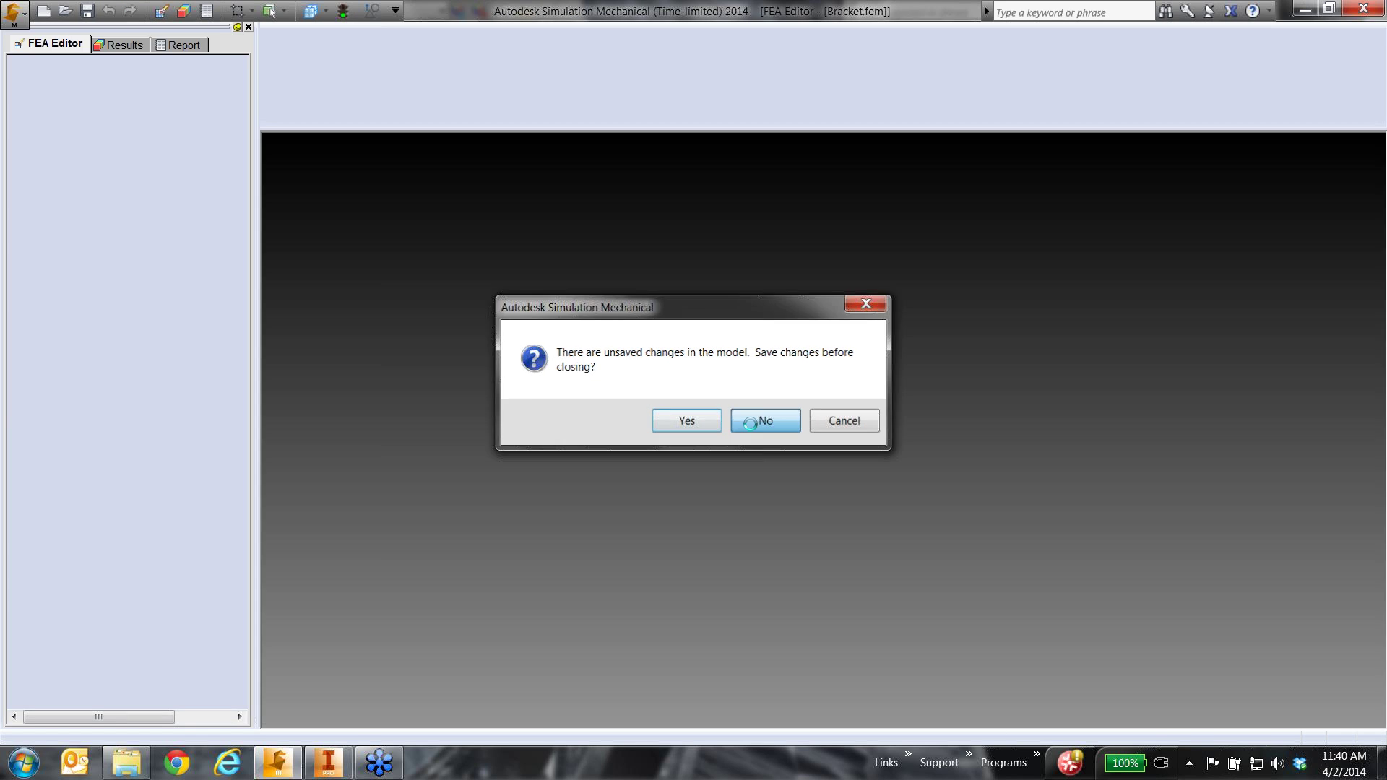
Step: Switch to Inventor and open the assembly Bolted Plate.iam
click(325, 763)
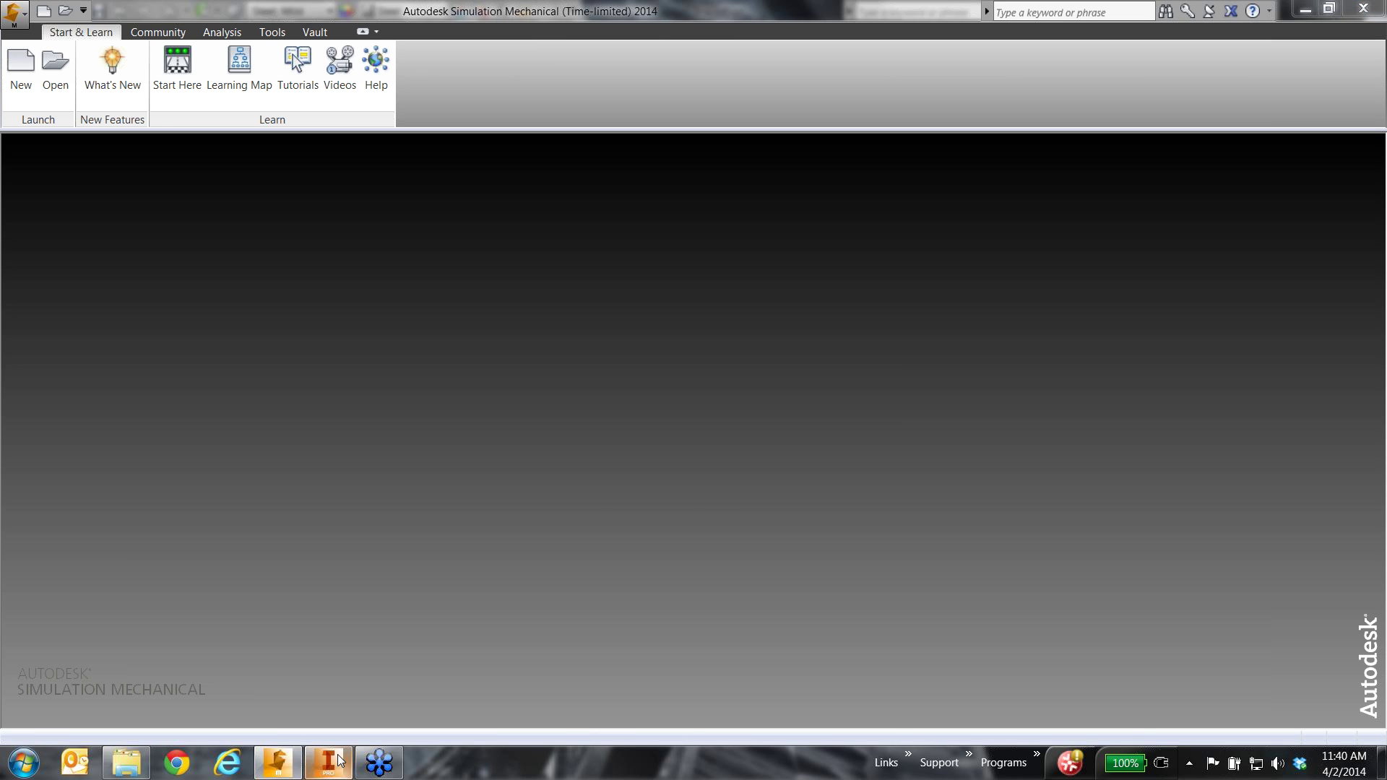
click(76, 12)
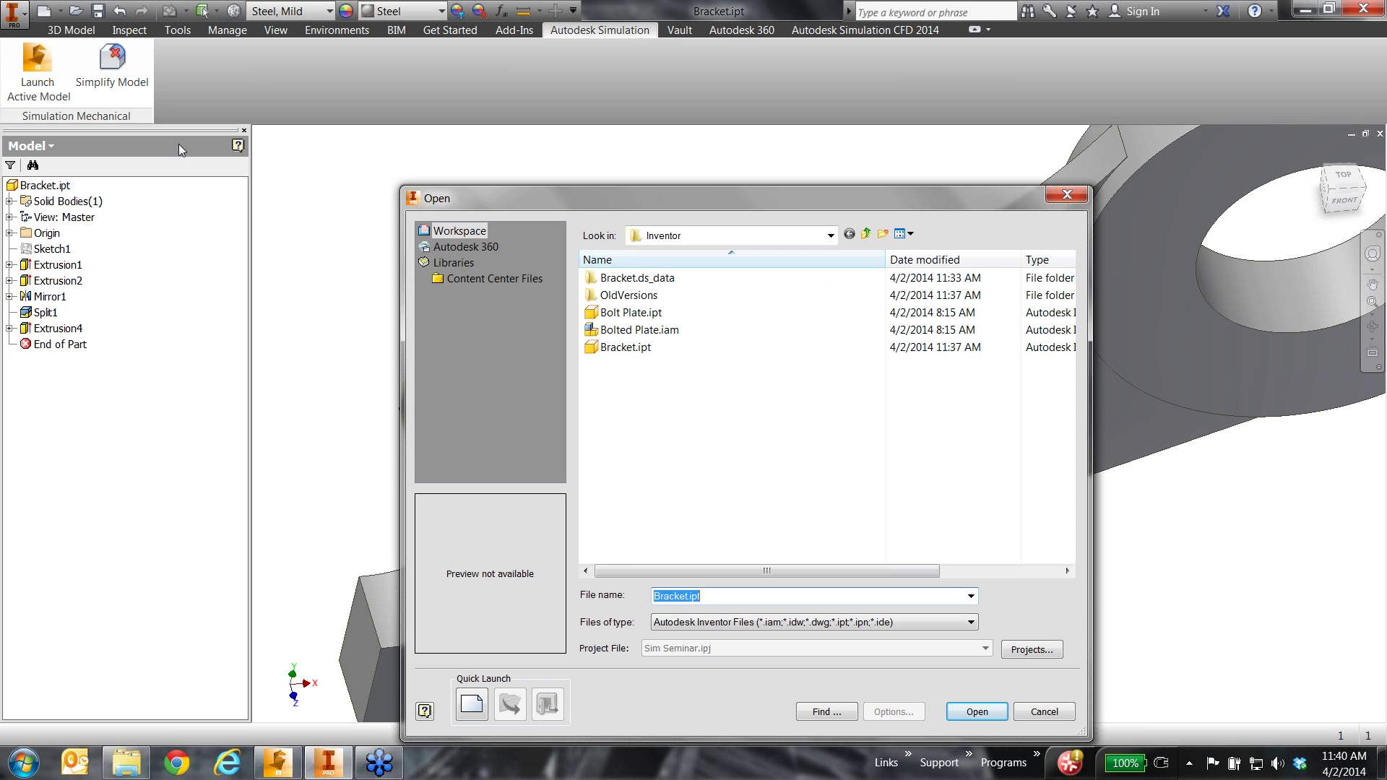
double_click(639, 333)
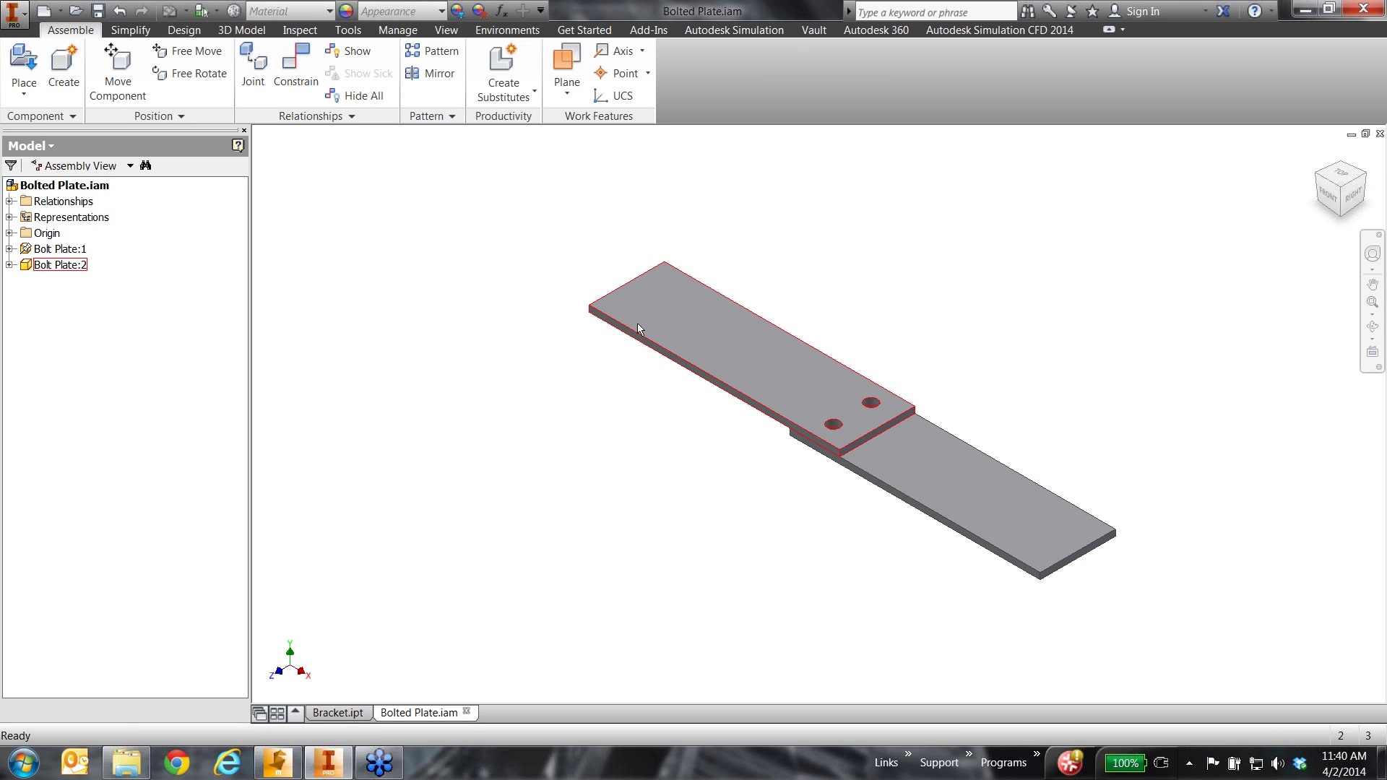
Step: Send the assembly to Simulation Mechanical as Static Stress with Linear Material Models and generate its 3D mesh
click(507, 29)
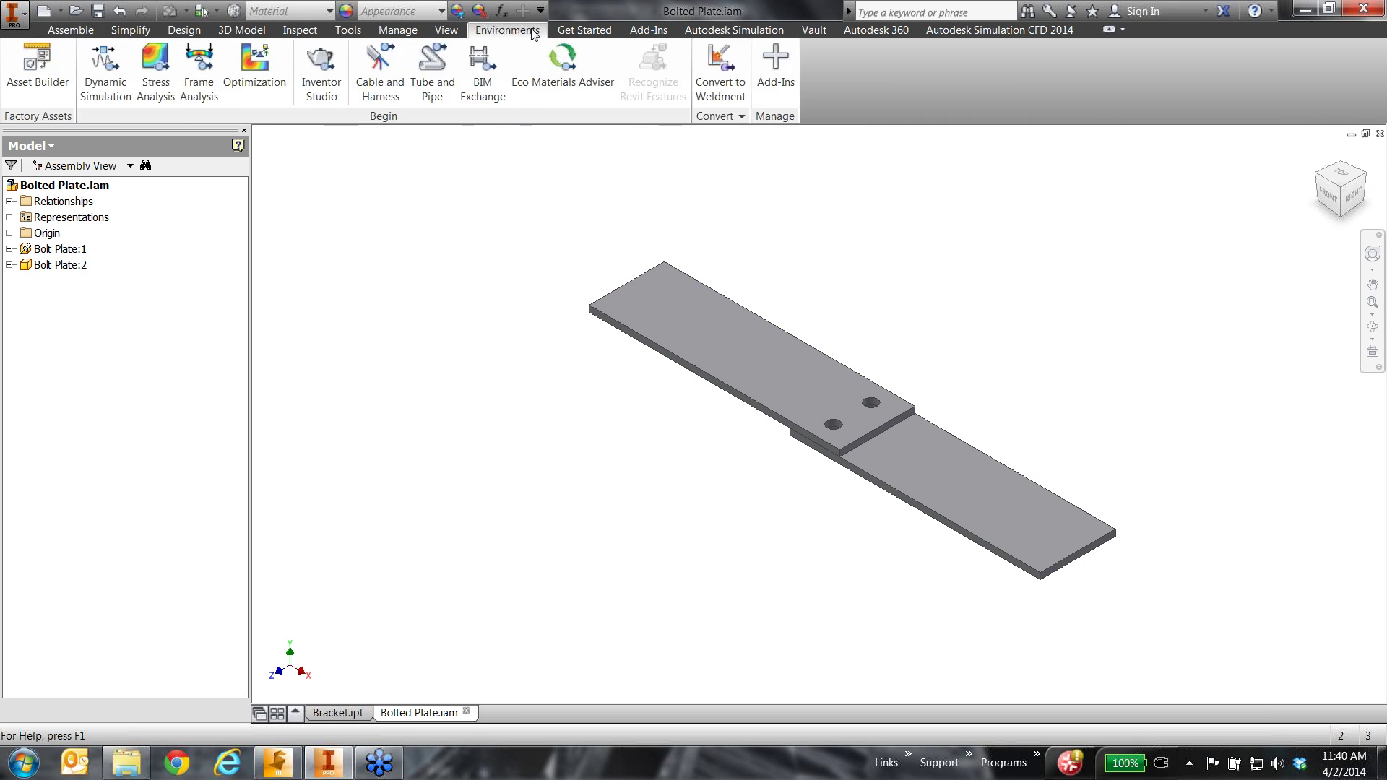
click(734, 30)
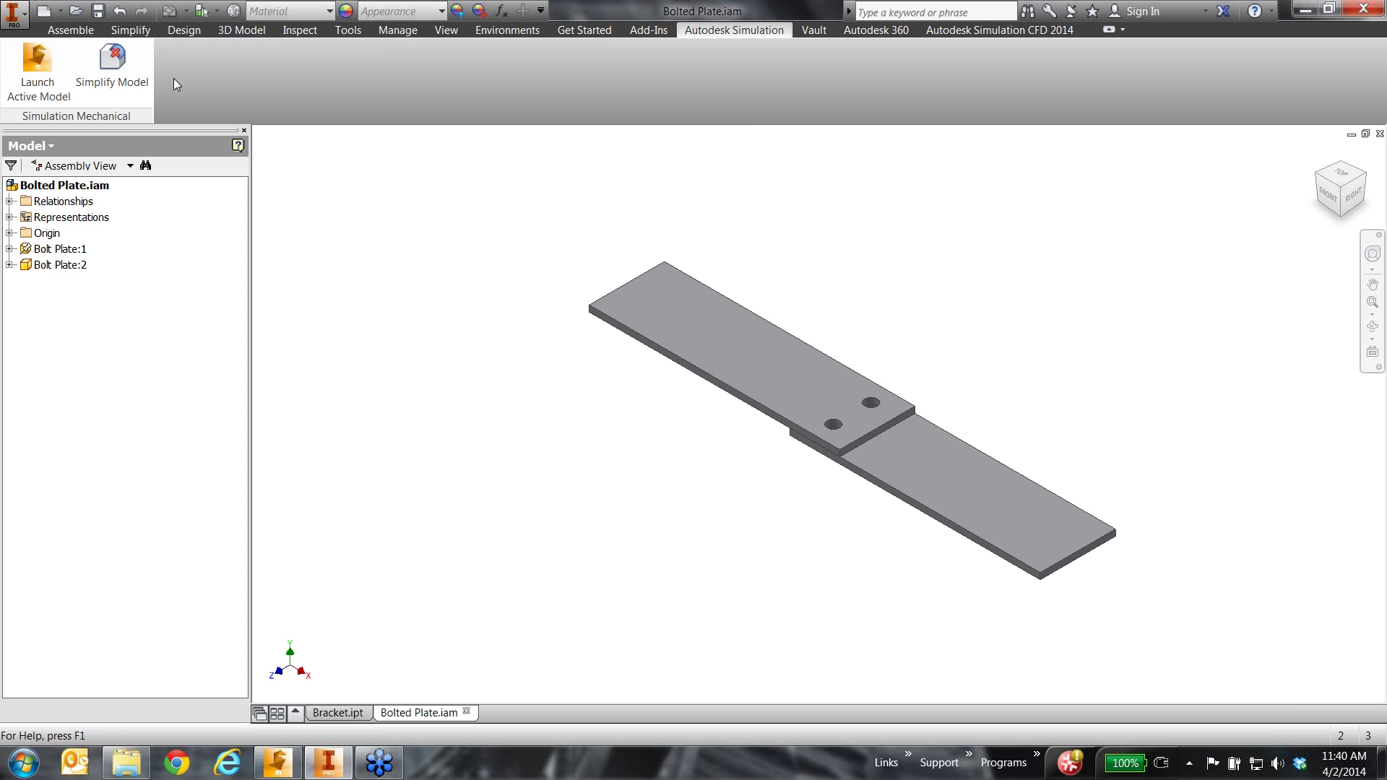
click(22, 77)
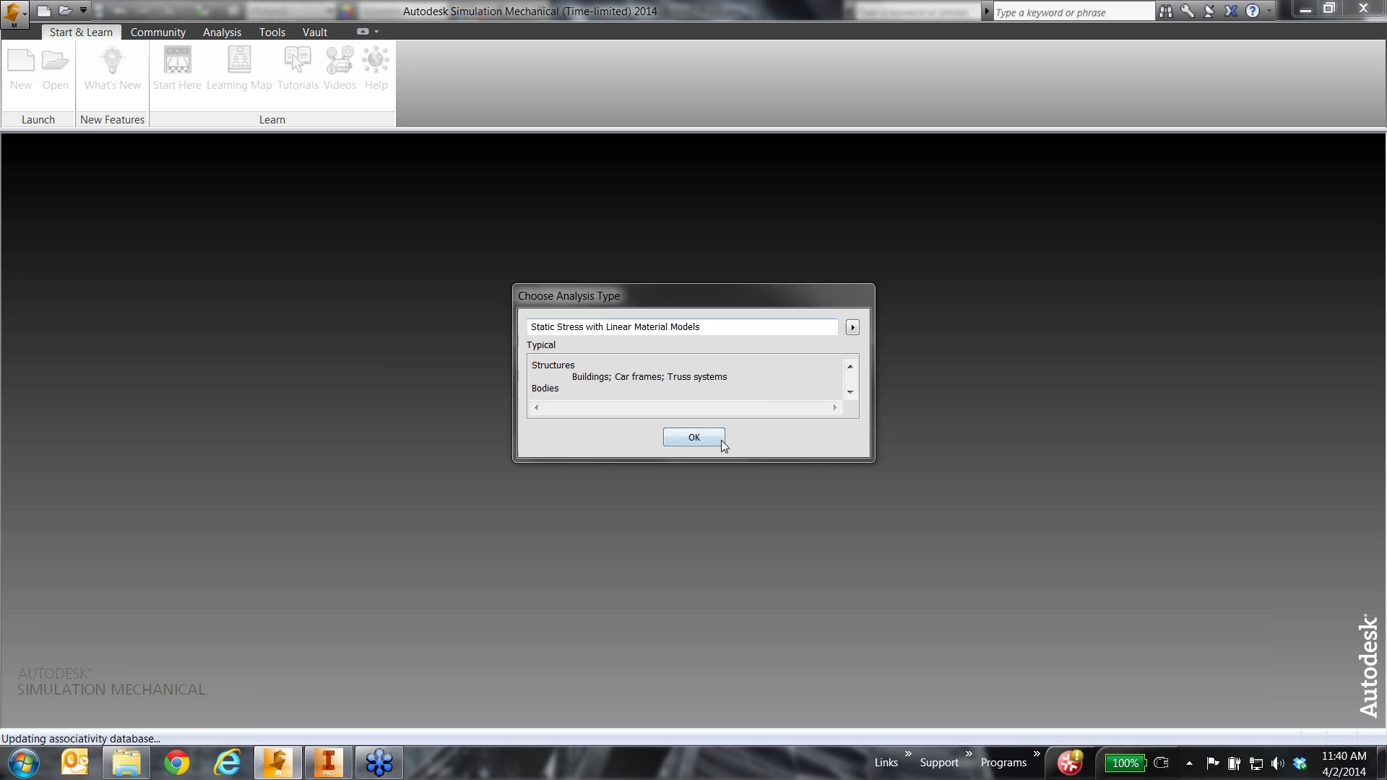
click(704, 440)
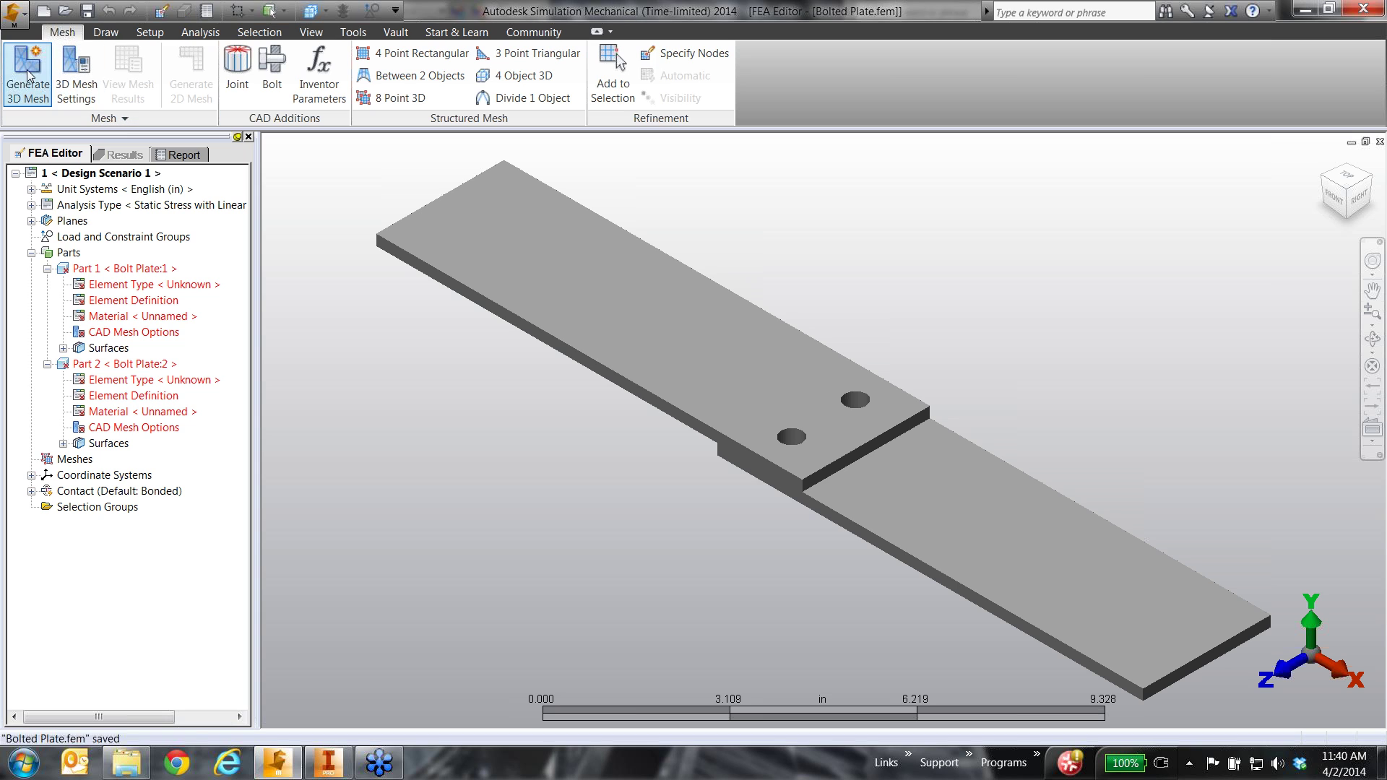
click(27, 75)
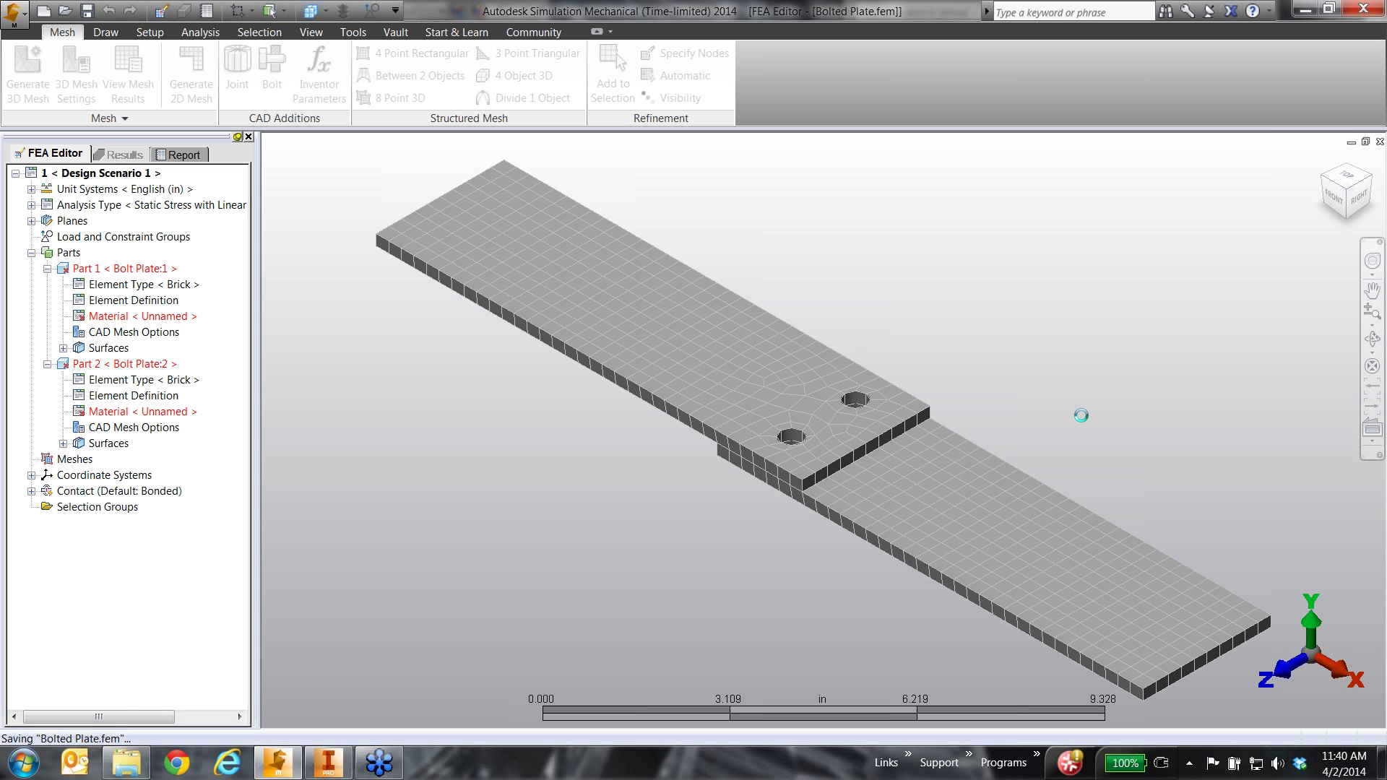
Step: Apply fixed surface constraints to the outer end faces of both plates
scroll(995, 318, down, 3)
middle_drag(1089, 445, 1033, 423)
drag(1008, 683, 1272, 499)
ctrl+drag(358, 311, 520, 162)
right_click(751, 212)
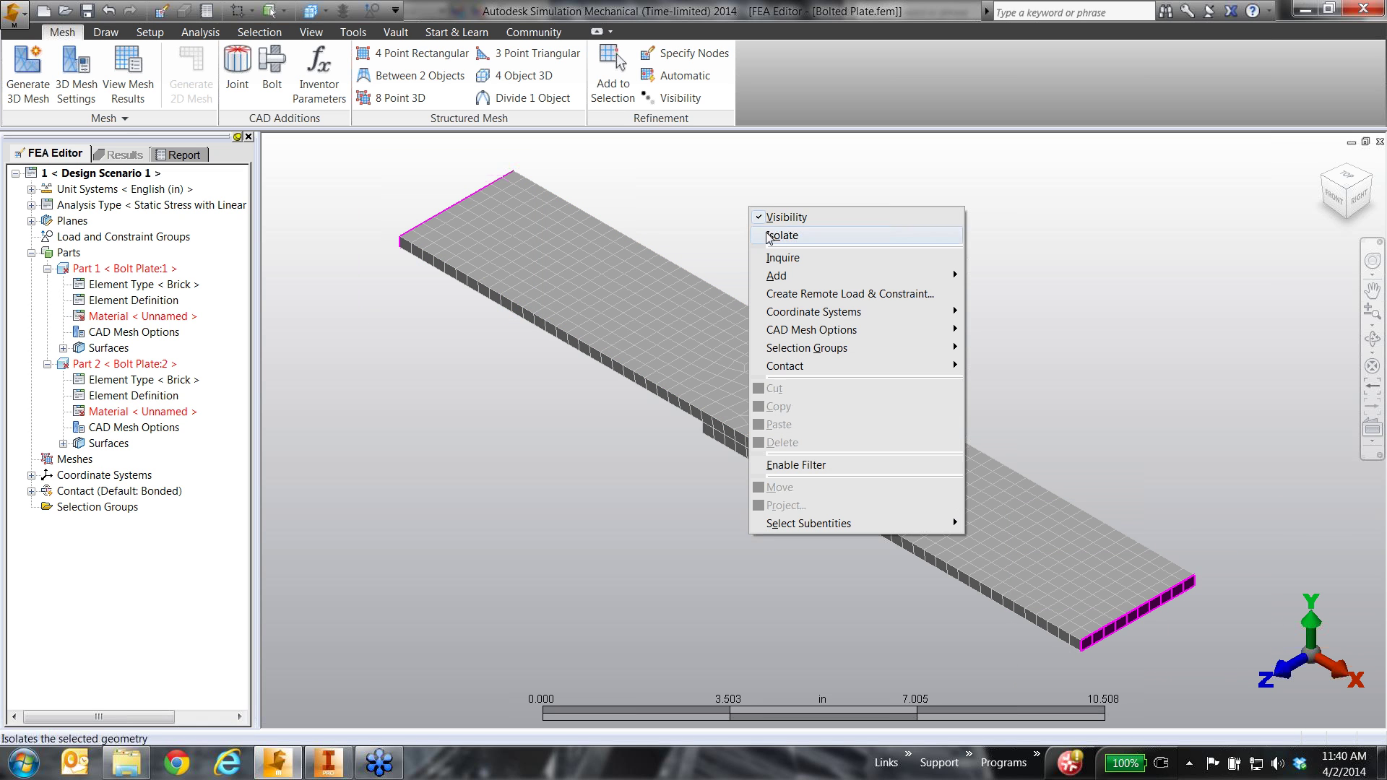
mouse_move(798, 279)
click(1037, 278)
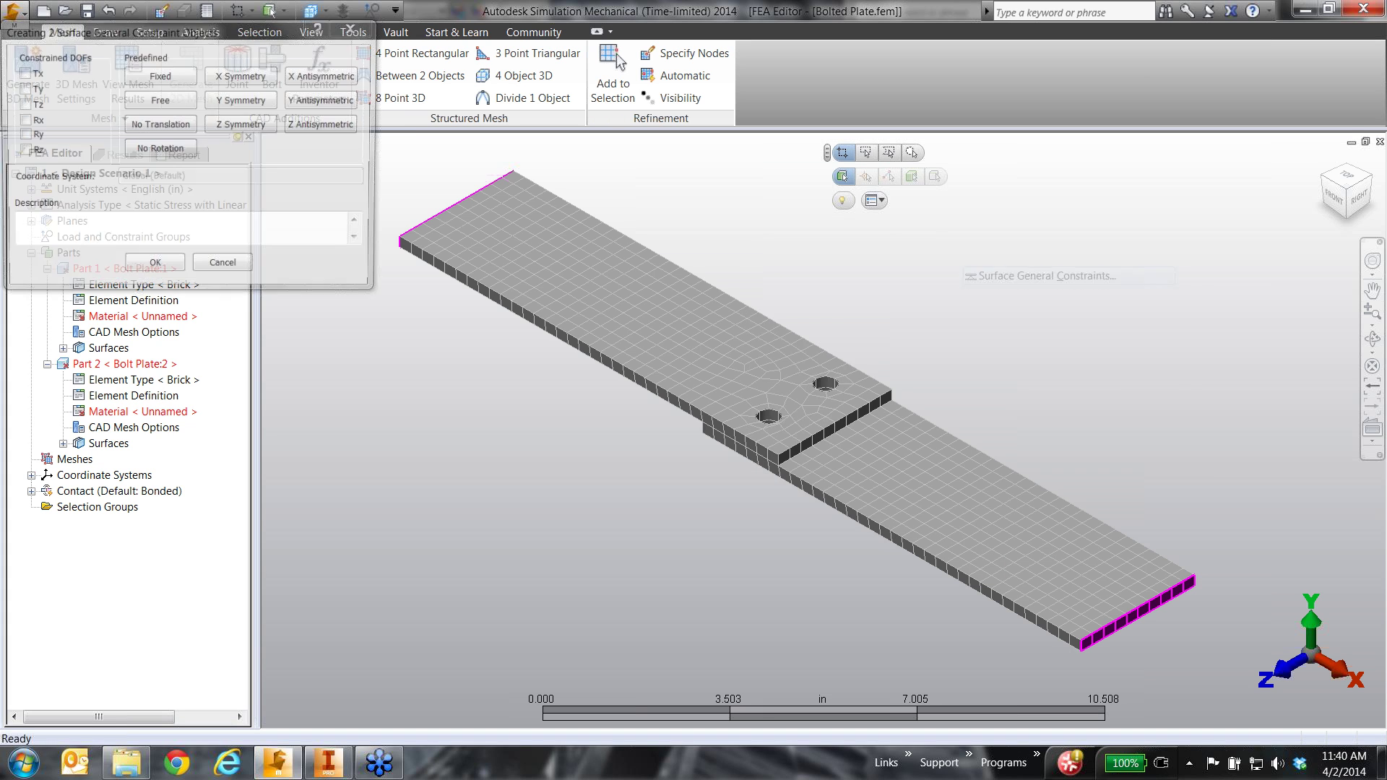
click(160, 75)
click(154, 267)
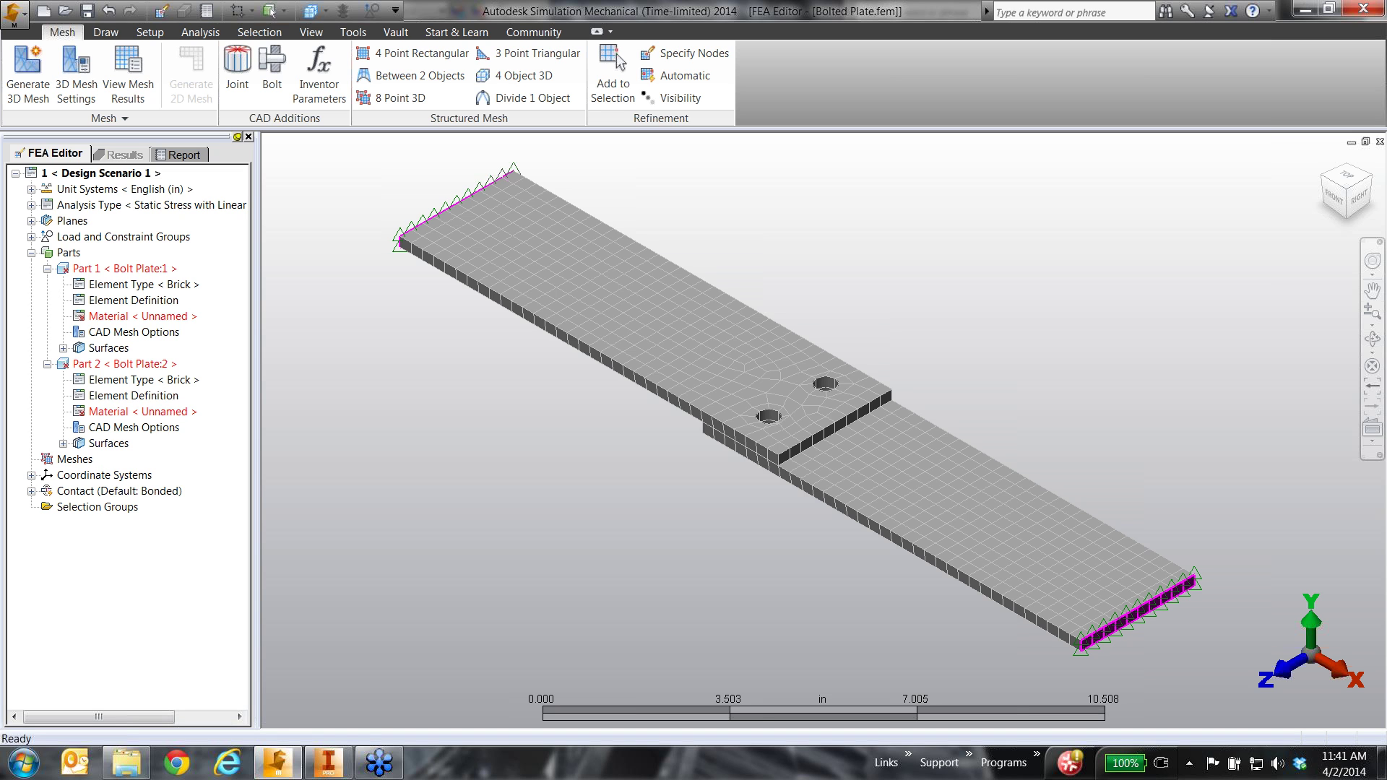
Step: Assign Steel (ASTM - A36) from the Autodesk Simulation Material Library to both bolt plates
click(200, 32)
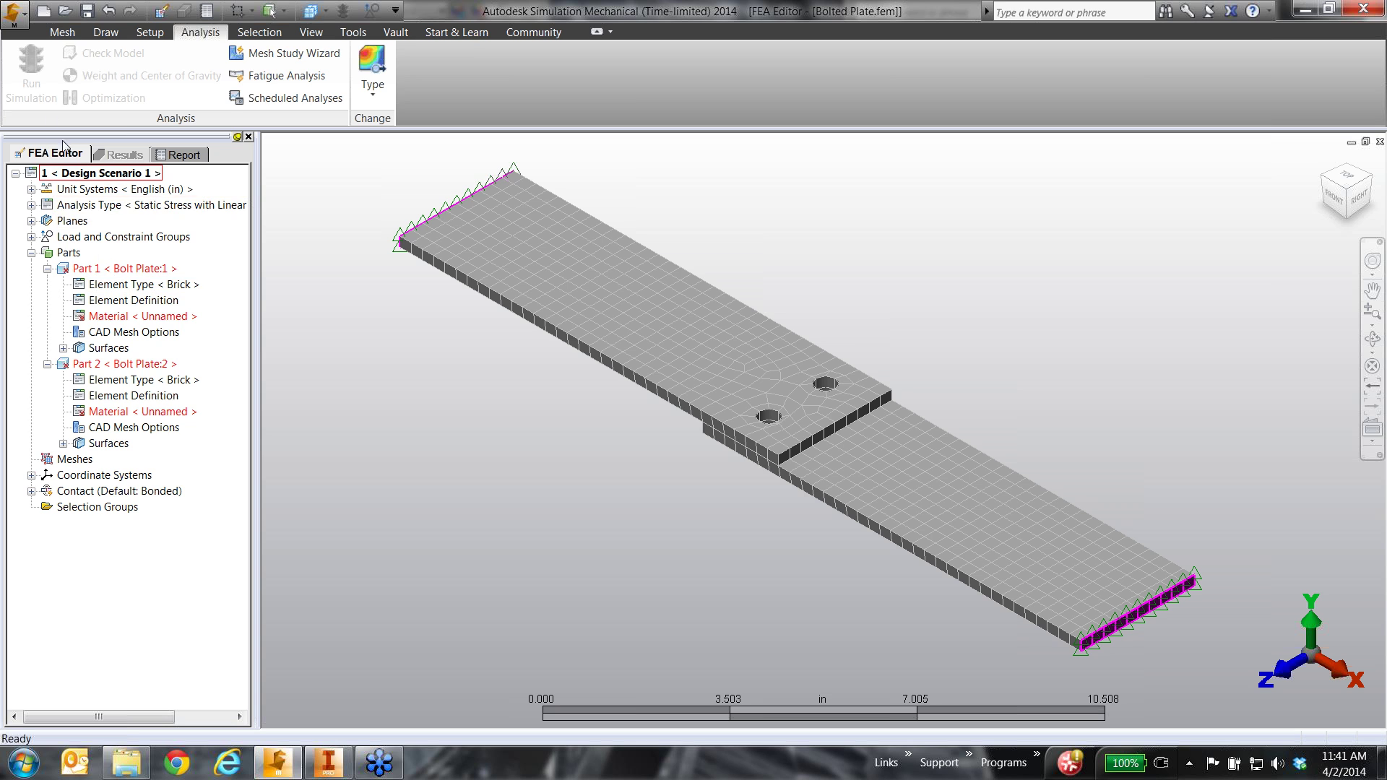
click(62, 32)
click(137, 316)
ctrl+click(165, 411)
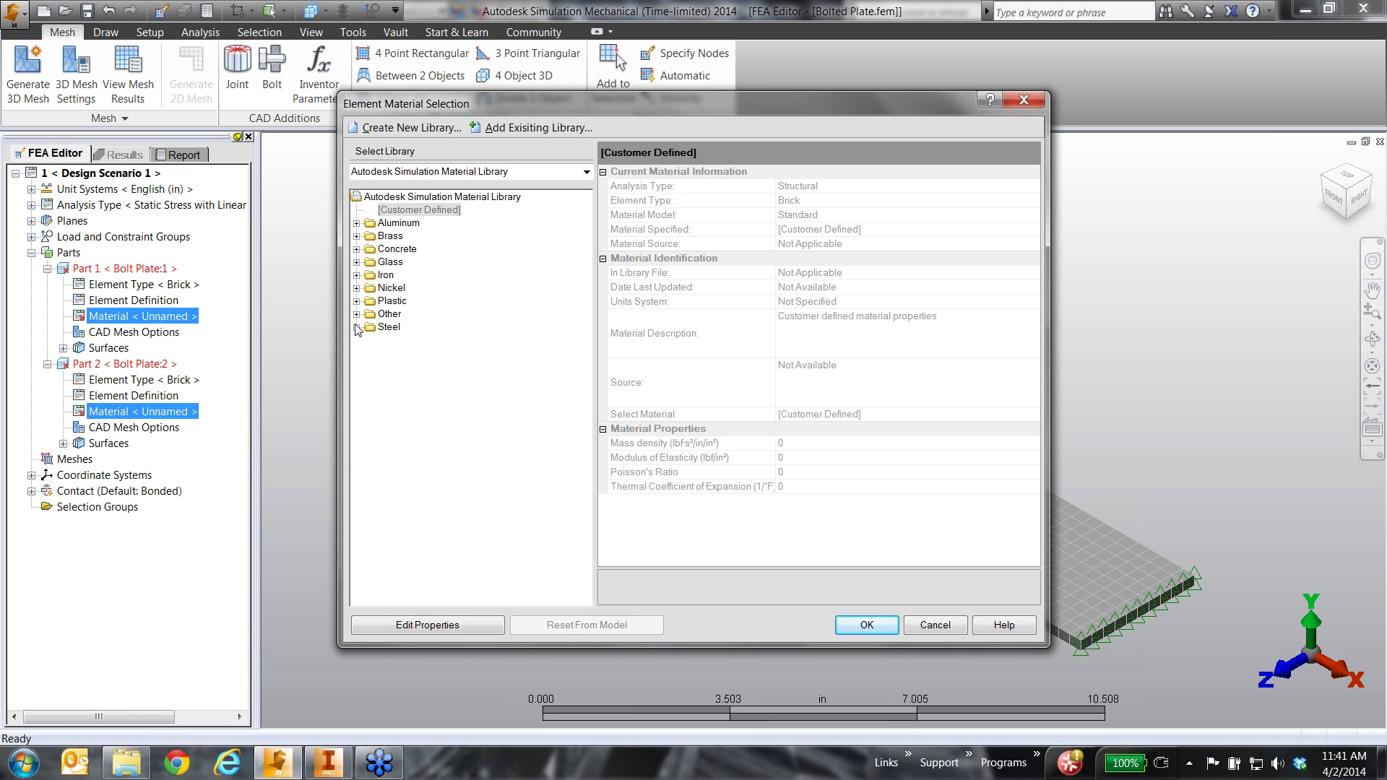
click(356, 327)
click(370, 354)
click(445, 379)
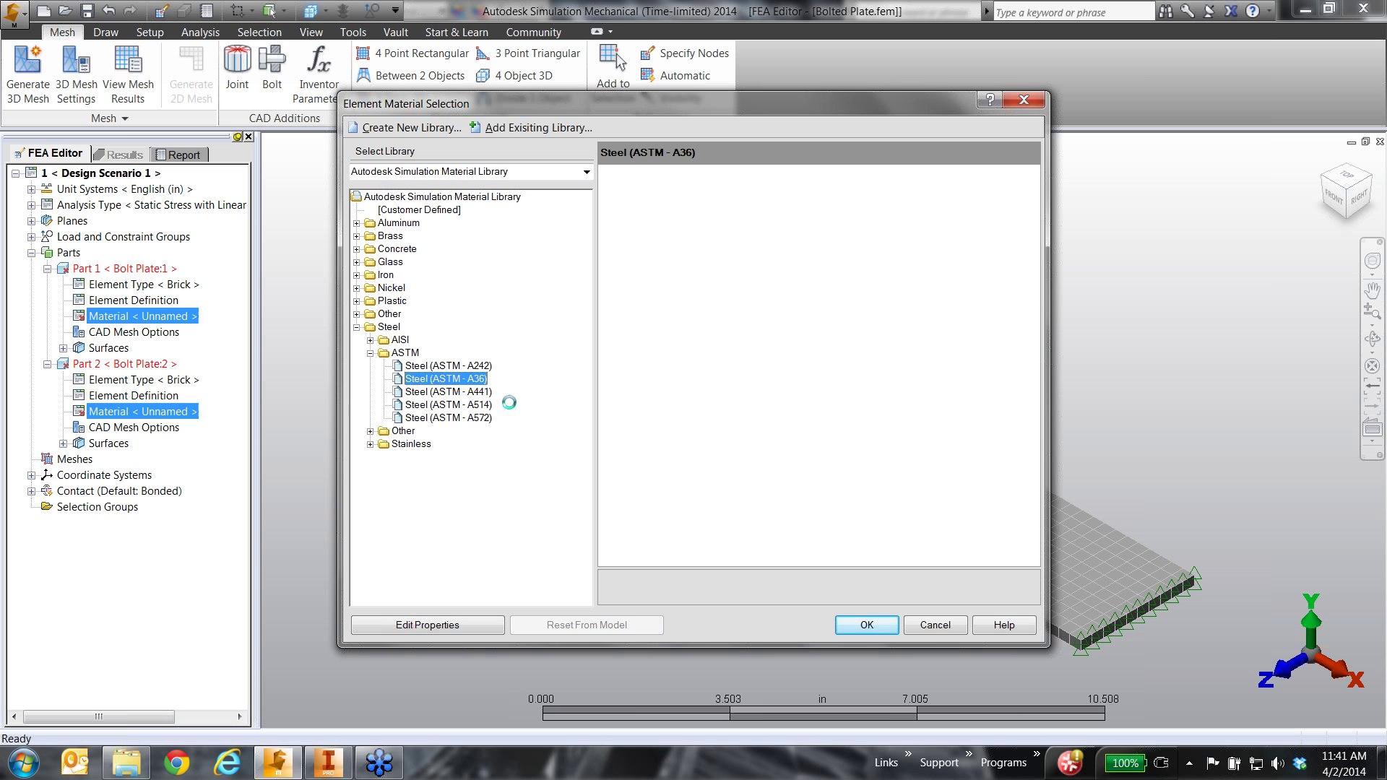
click(857, 626)
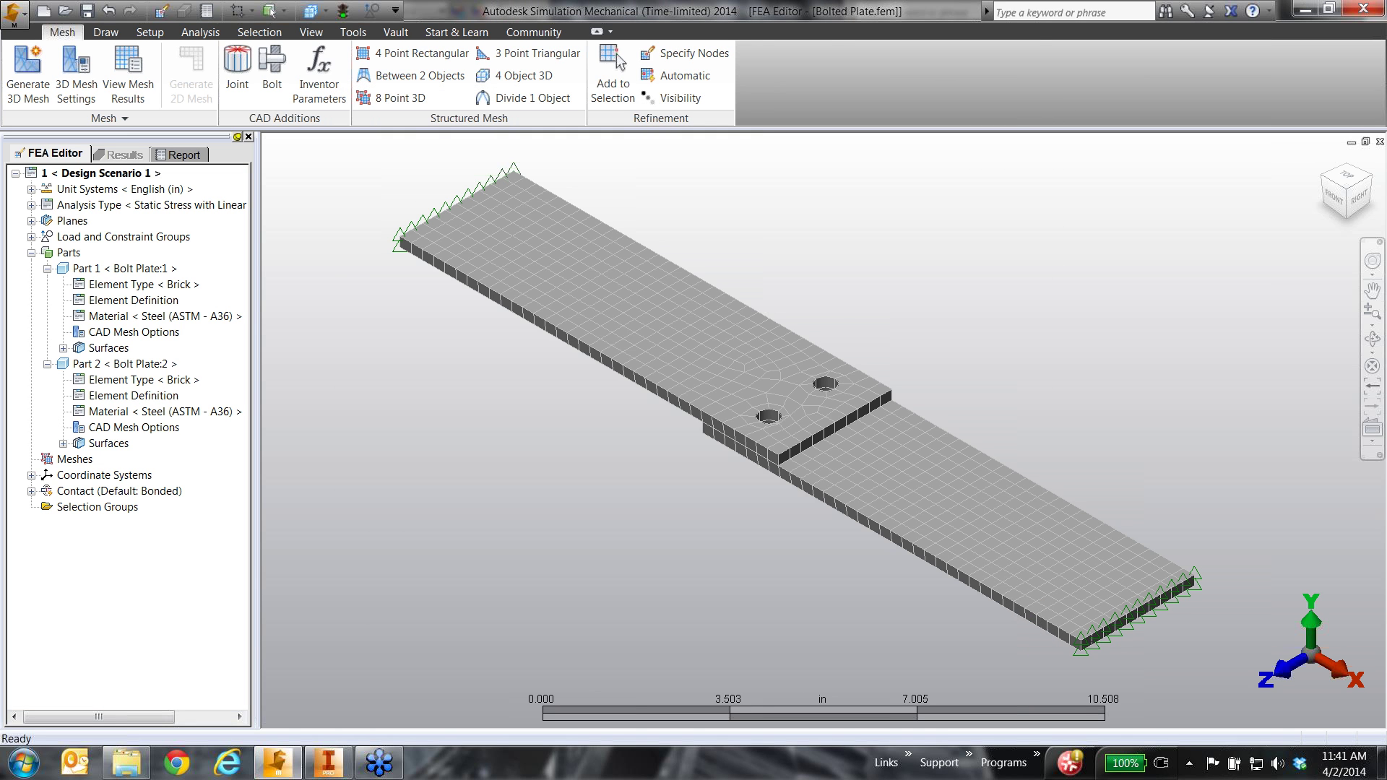
Step: Apply a surface force of -200 lbf in the Y direction to the upper plate's end face at the overlap
scroll(769, 487, up, 3)
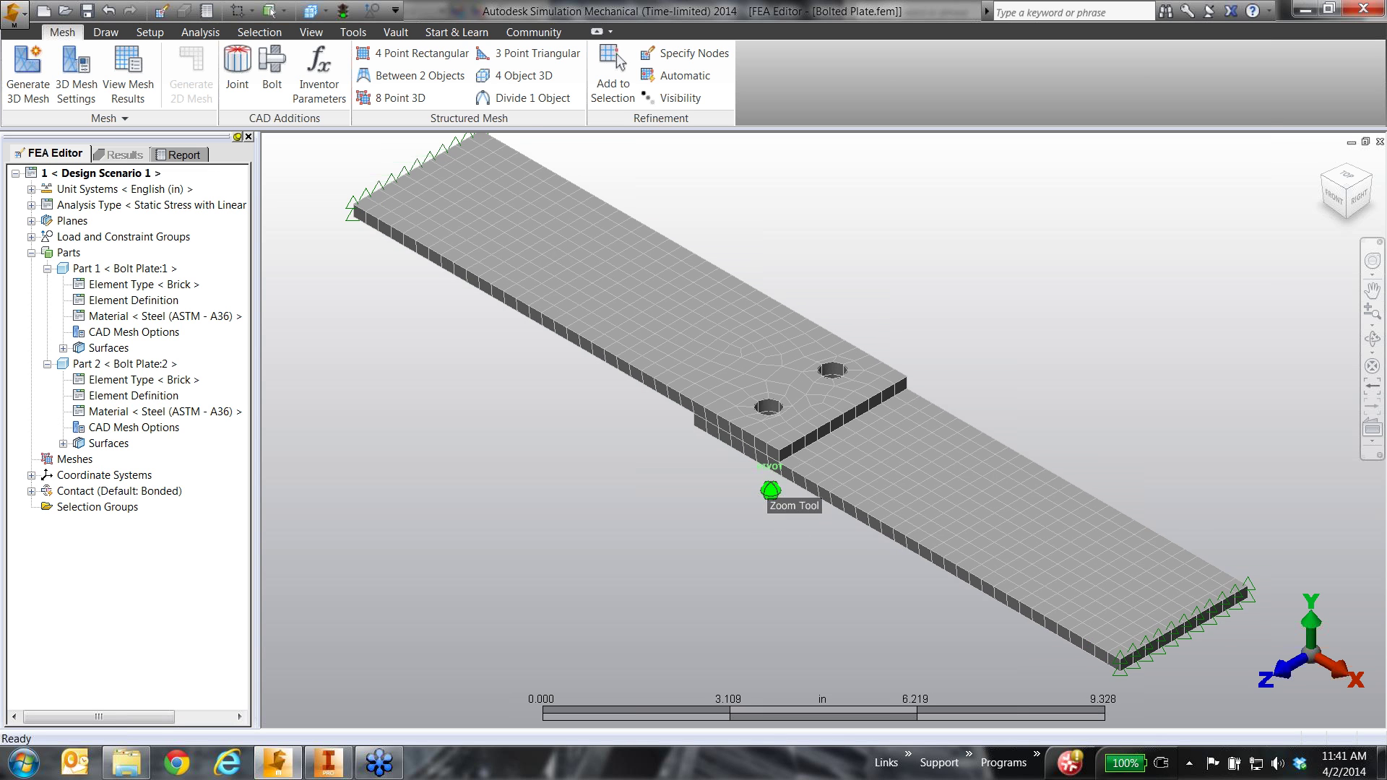
right_click(806, 444)
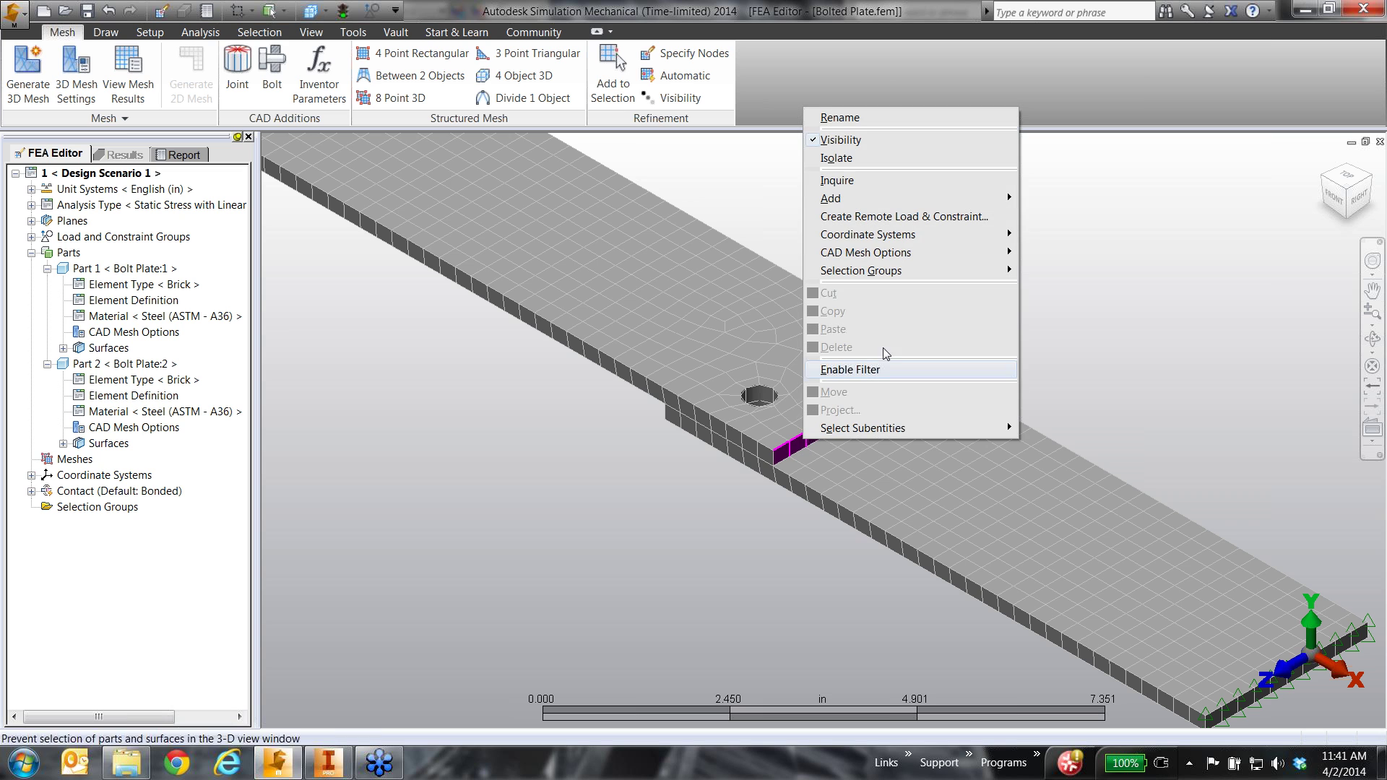
mouse_move(867, 198)
click(1068, 310)
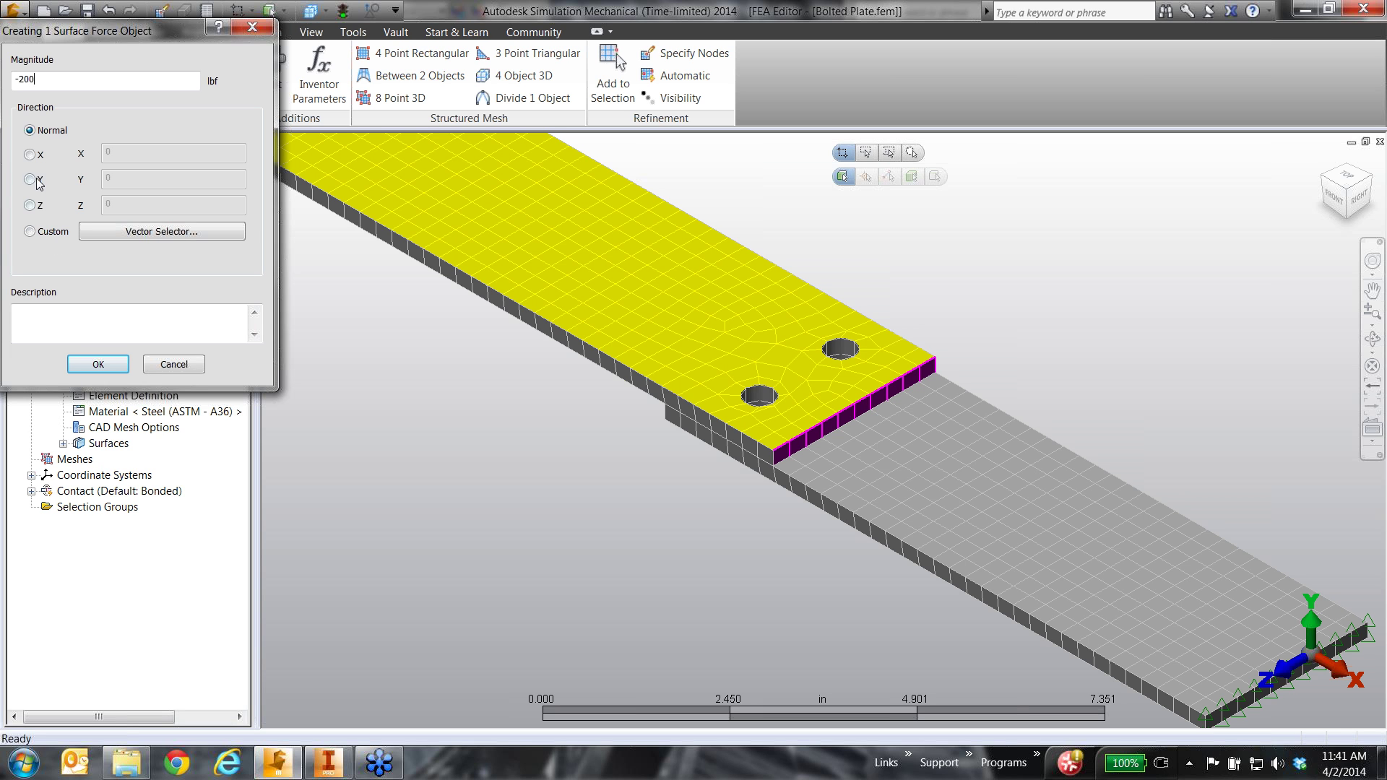
click(98, 364)
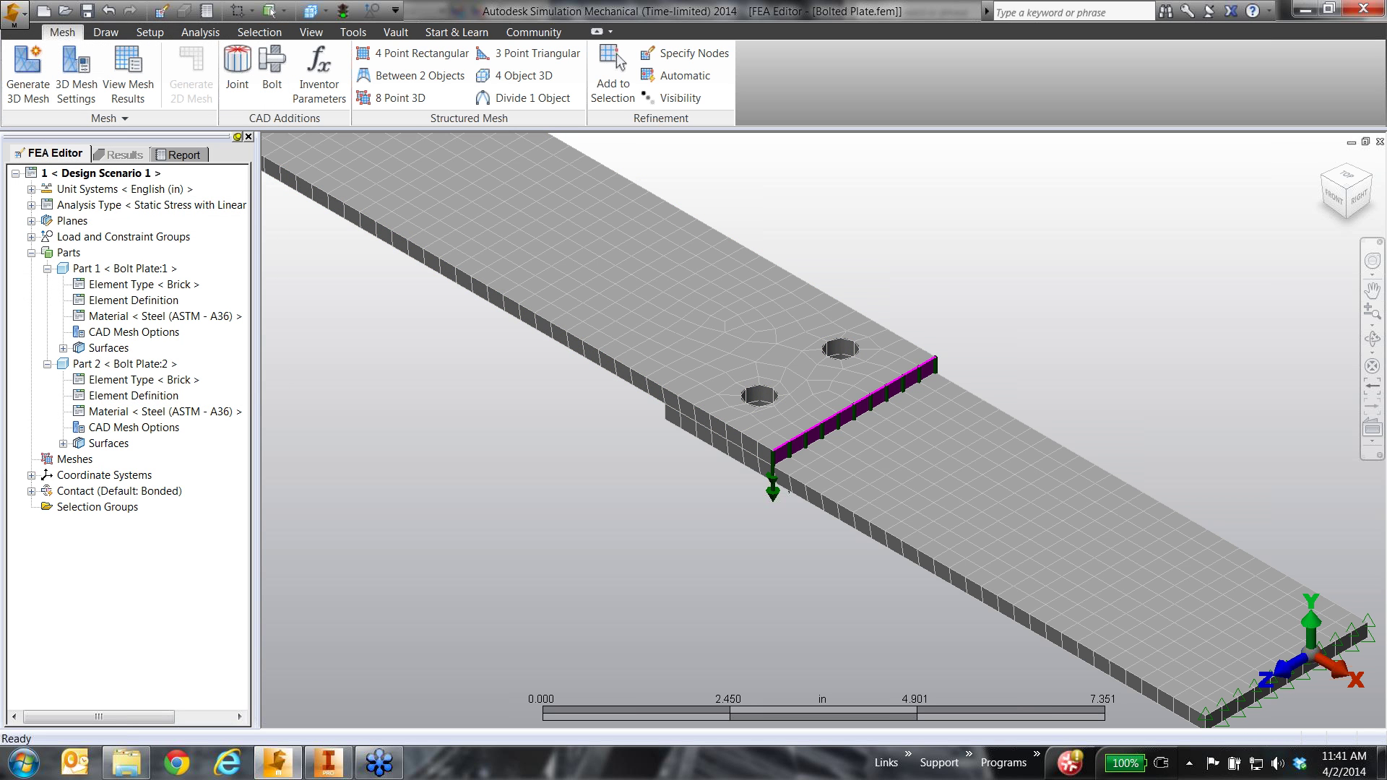
middle_drag(788, 493, 889, 516)
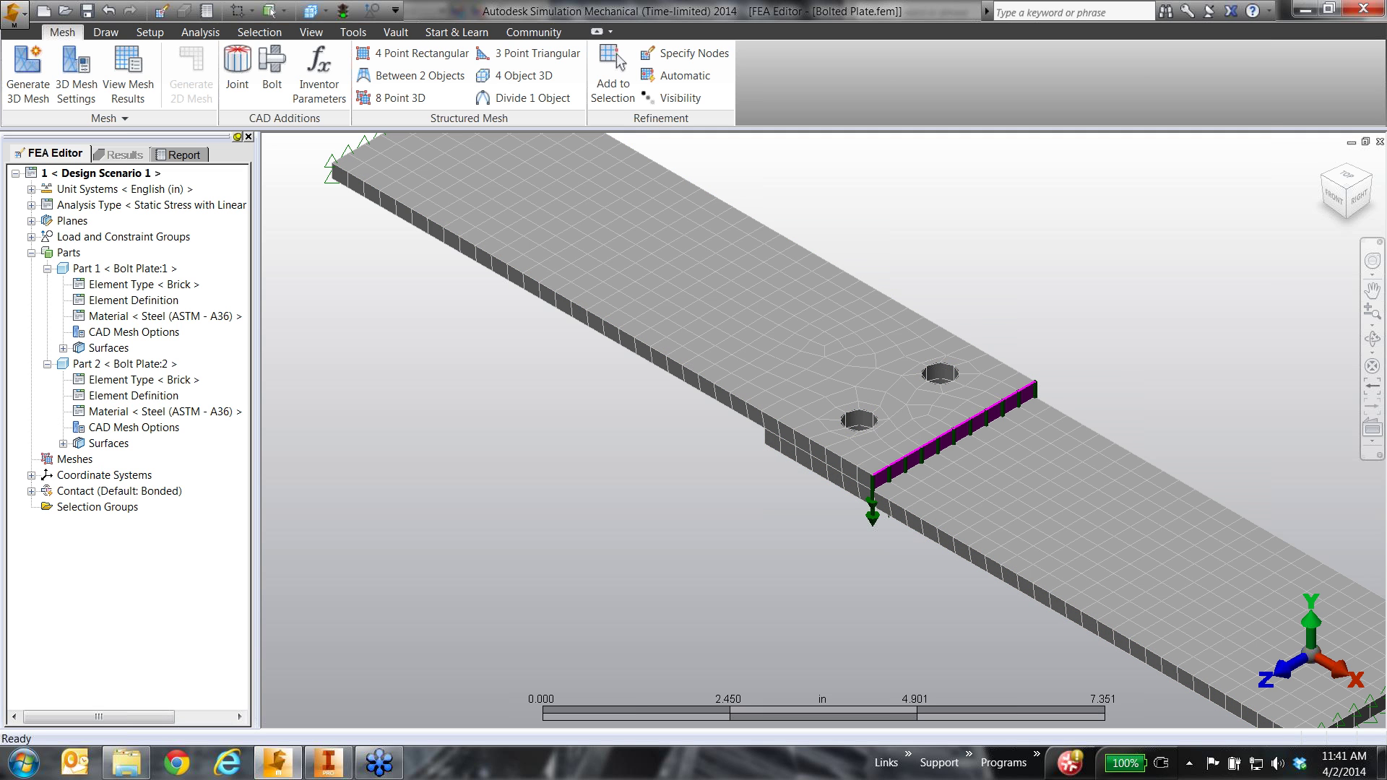
Step: Change the contact pair between the two bolt plates to Surface Contact and review its friction options without changing them
click(31, 492)
right_click(136, 508)
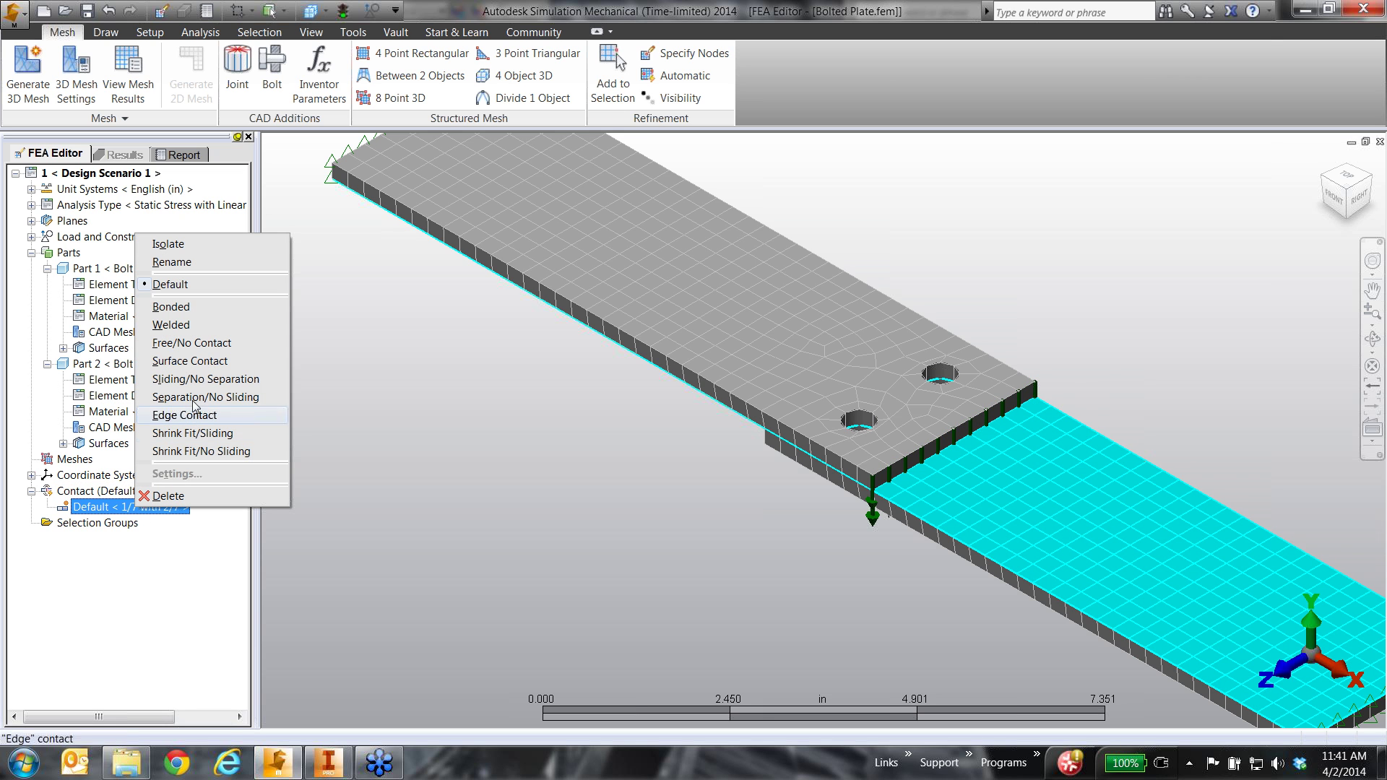
click(189, 362)
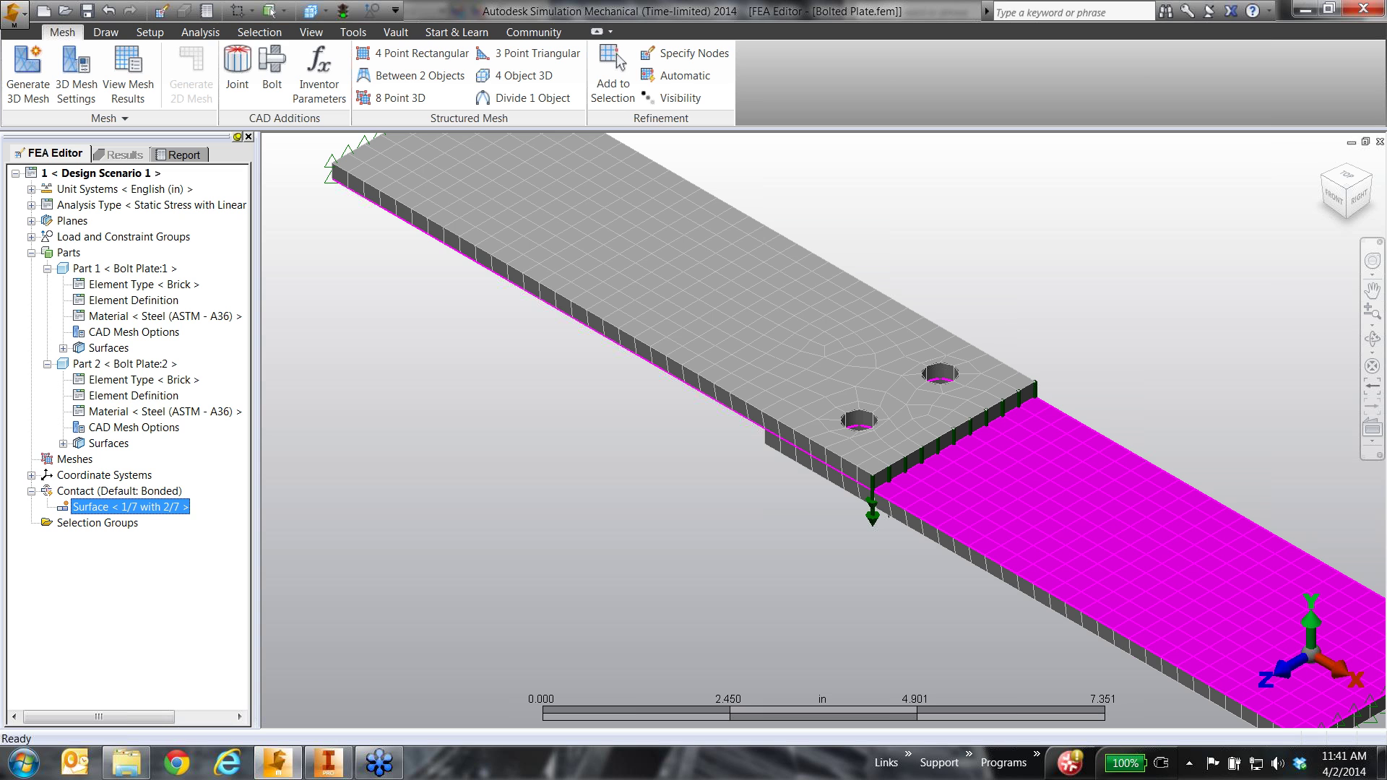
right_click(144, 508)
click(182, 470)
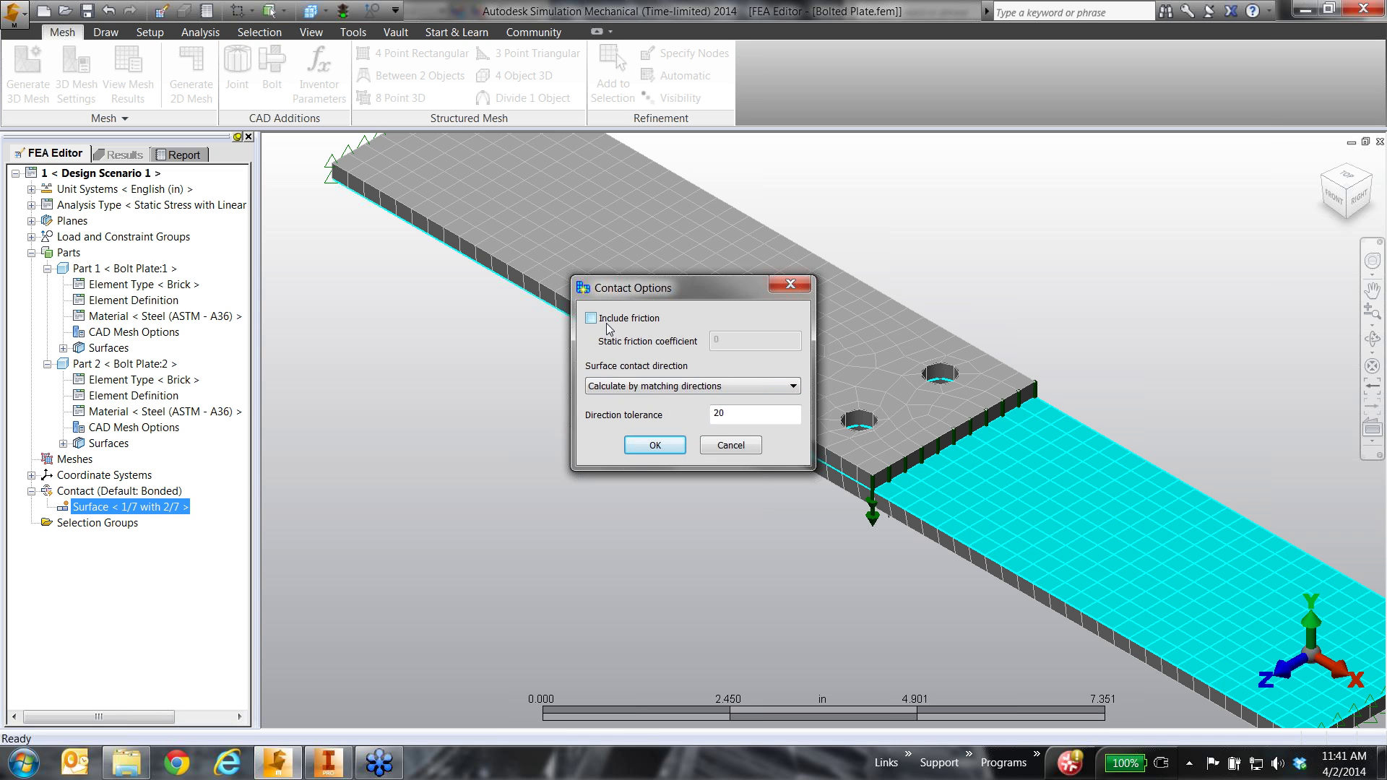
click(723, 451)
Step: Start a Bolt With Nut connection through the front hole, adding the upper plate's top face, both hole interiors, and the lower plate's underside
middle_drag(733, 546, 609, 539)
click(610, 539)
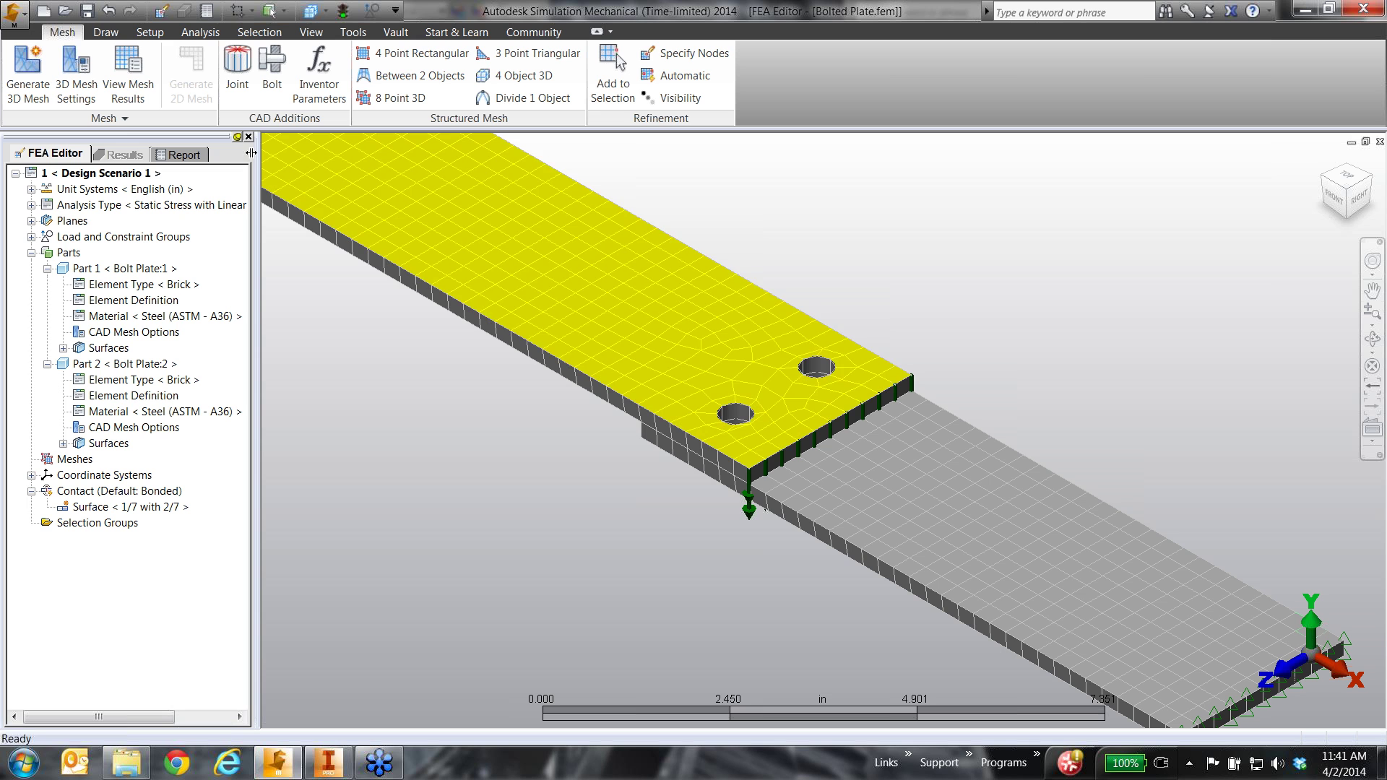
click(281, 74)
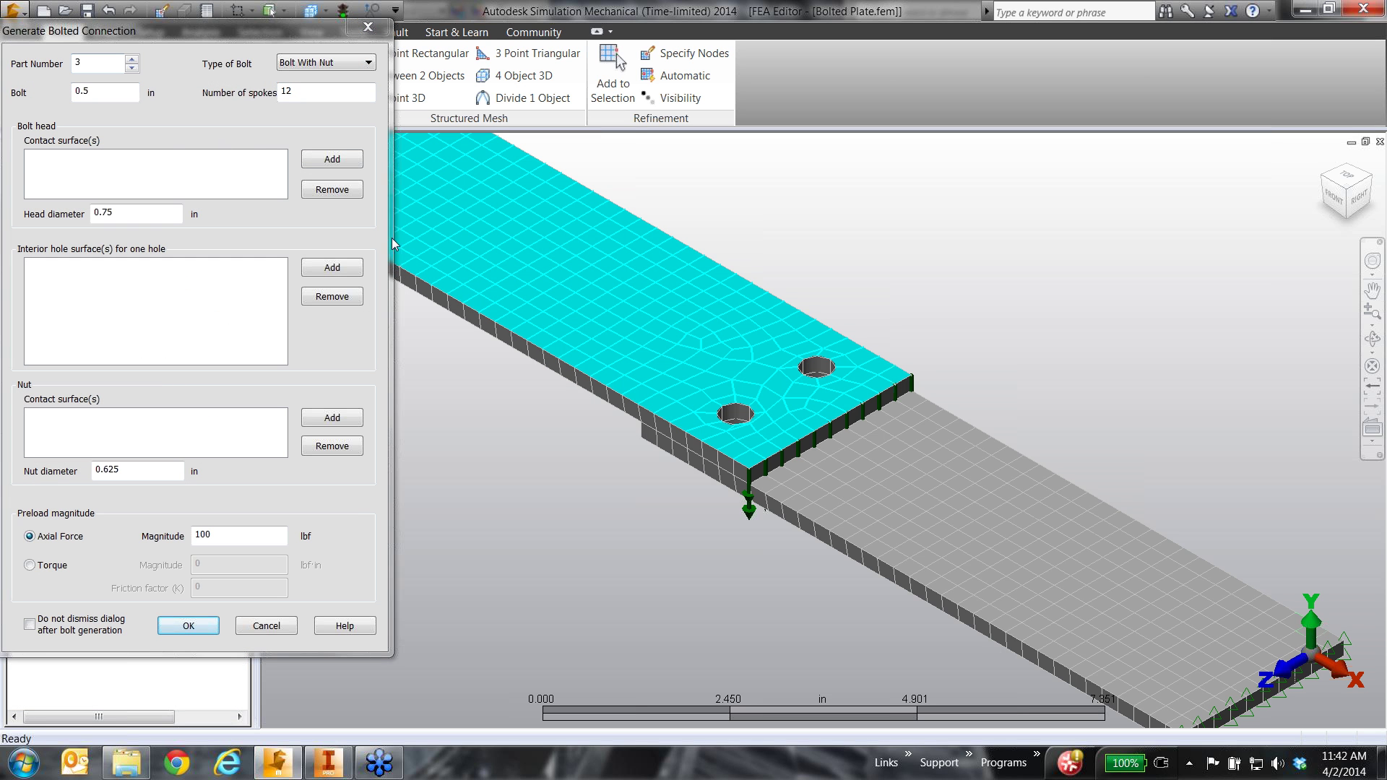
click(332, 159)
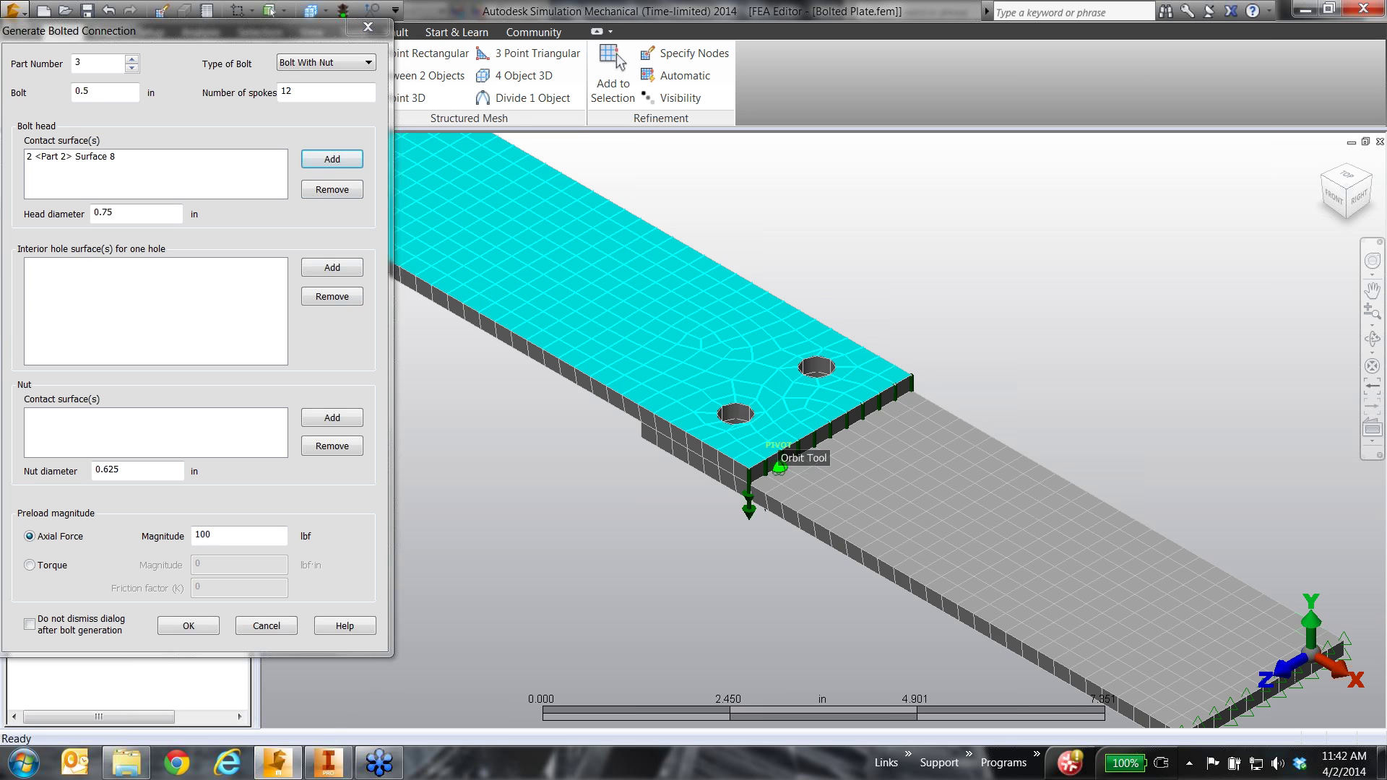
scroll(735, 411, up, 4)
click(734, 409)
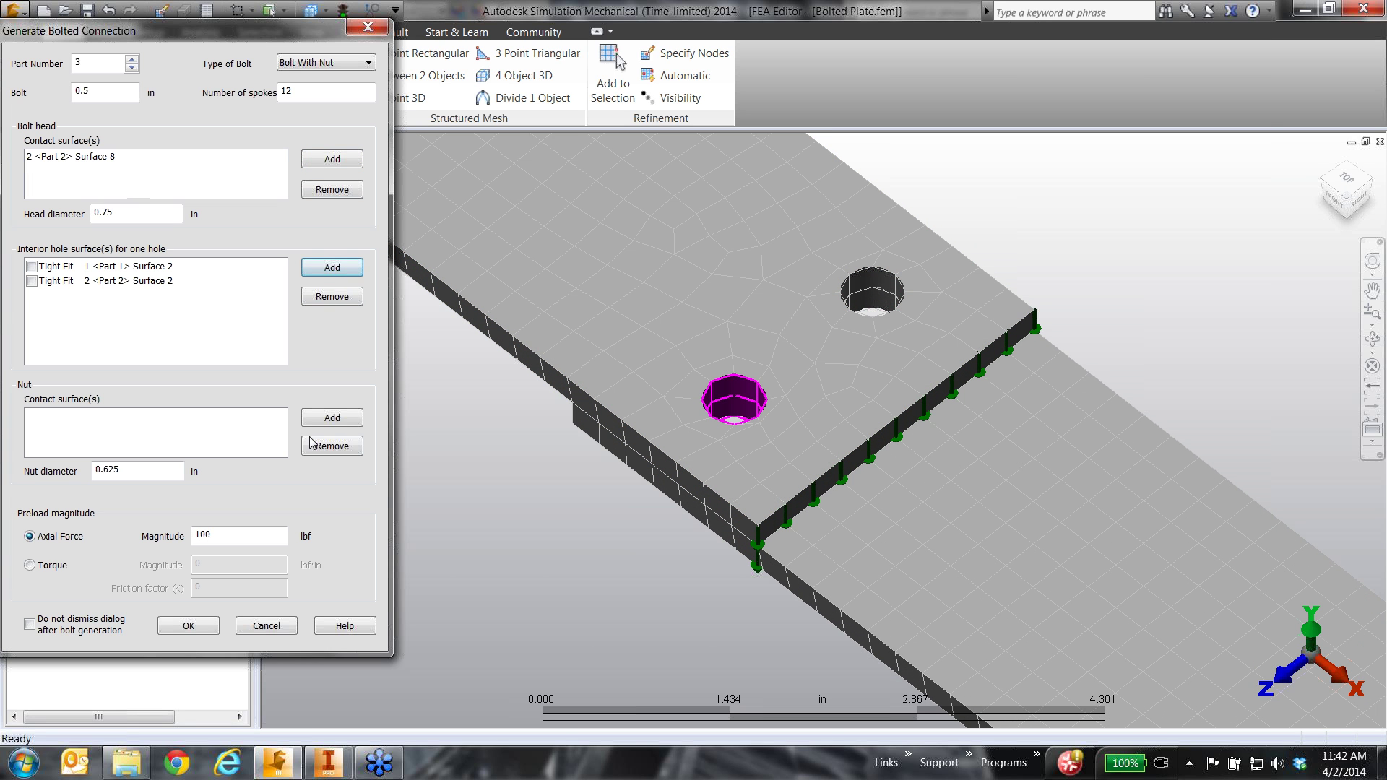
mouse_move(730, 404)
shift+middle_down()
mouse_move(712, 462)
mouse_move(730, 412)
shift+middle_up()
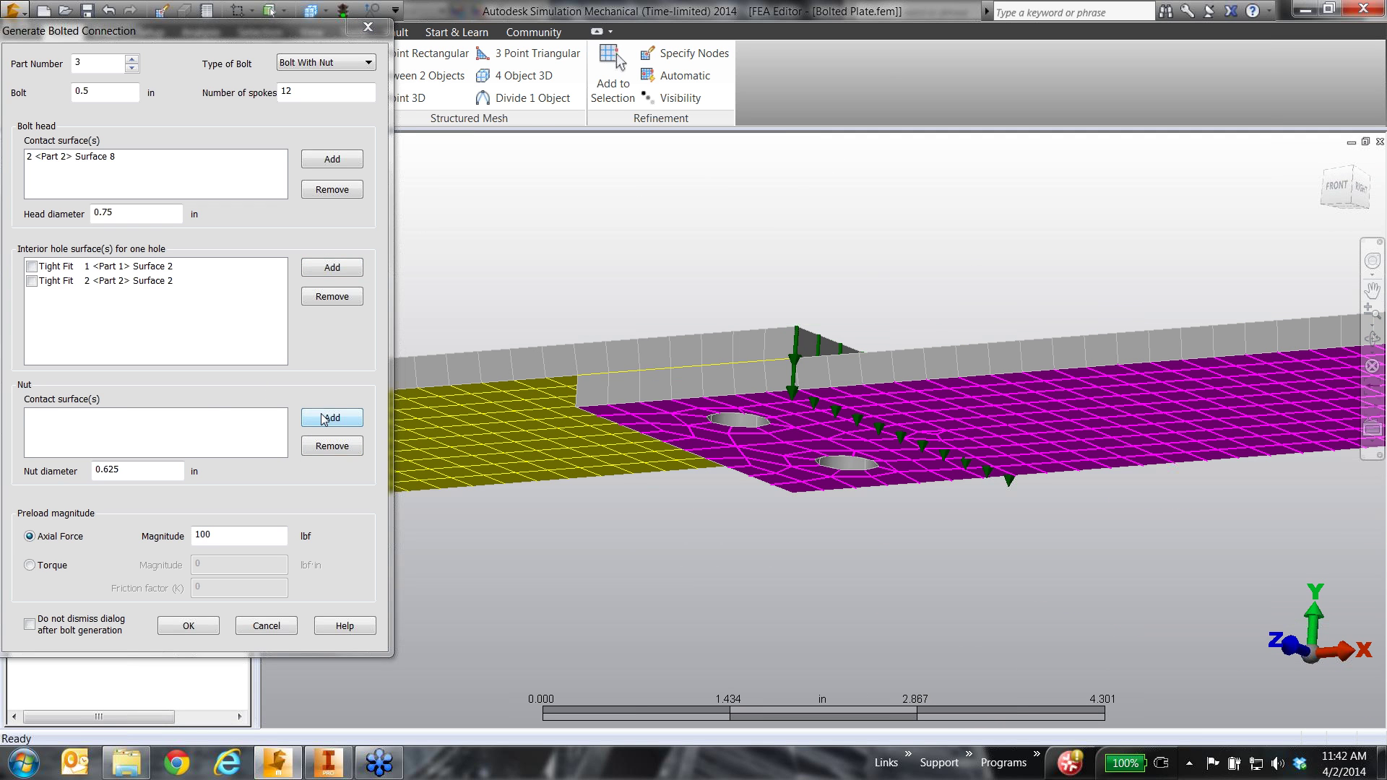
click(324, 419)
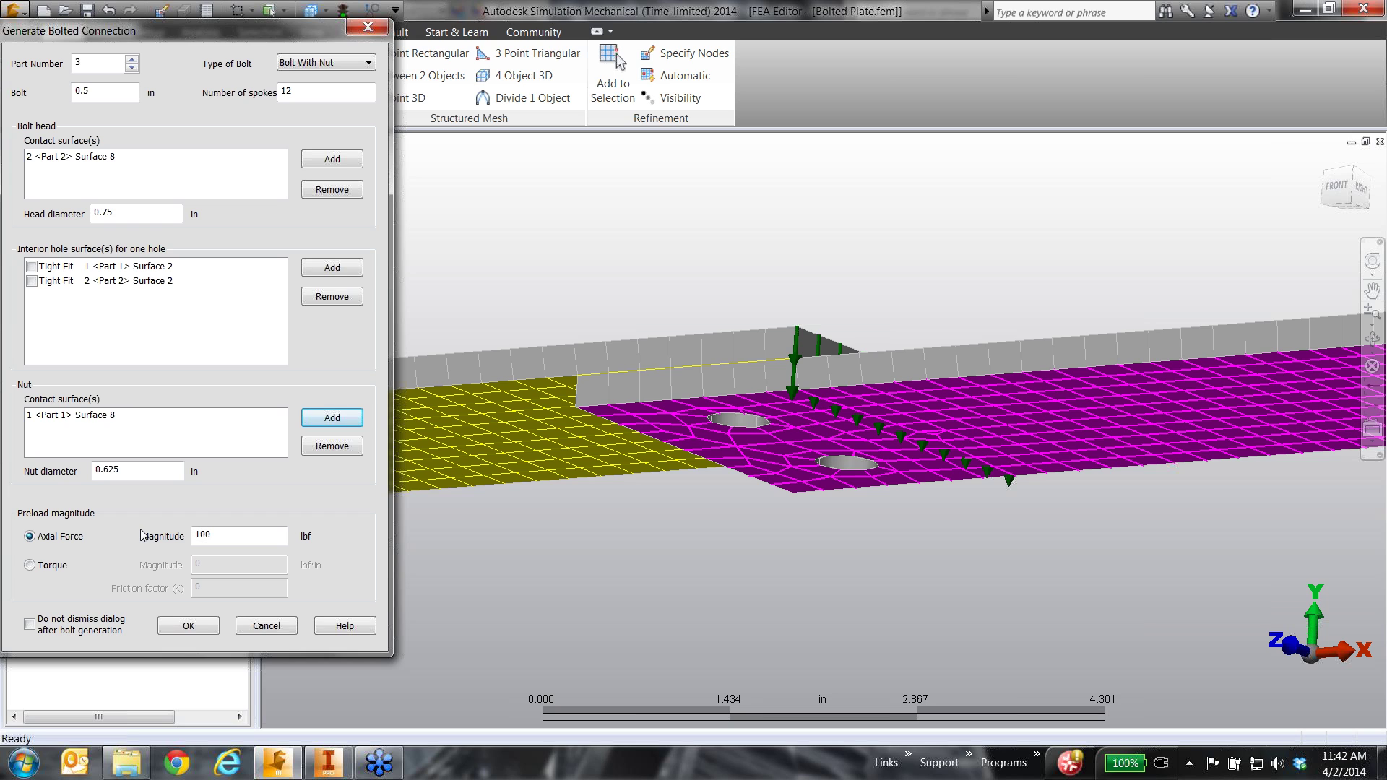
Step: Generate the bolt with a 0.5 in bolt diameter, 0.75 in head, 0.625 in nut and 100 lbf axial preload
double_click(105, 91)
double_click(107, 212)
double_click(109, 470)
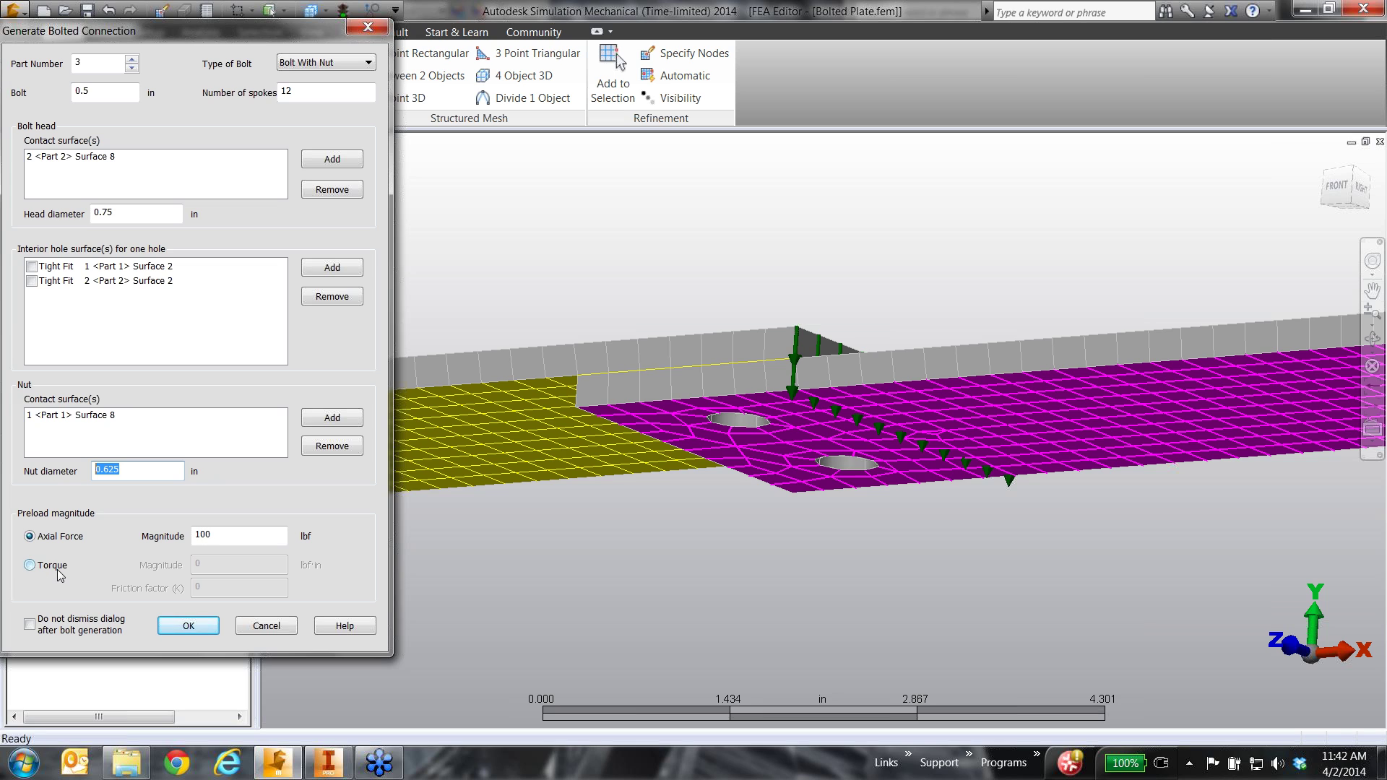
double_click(193, 539)
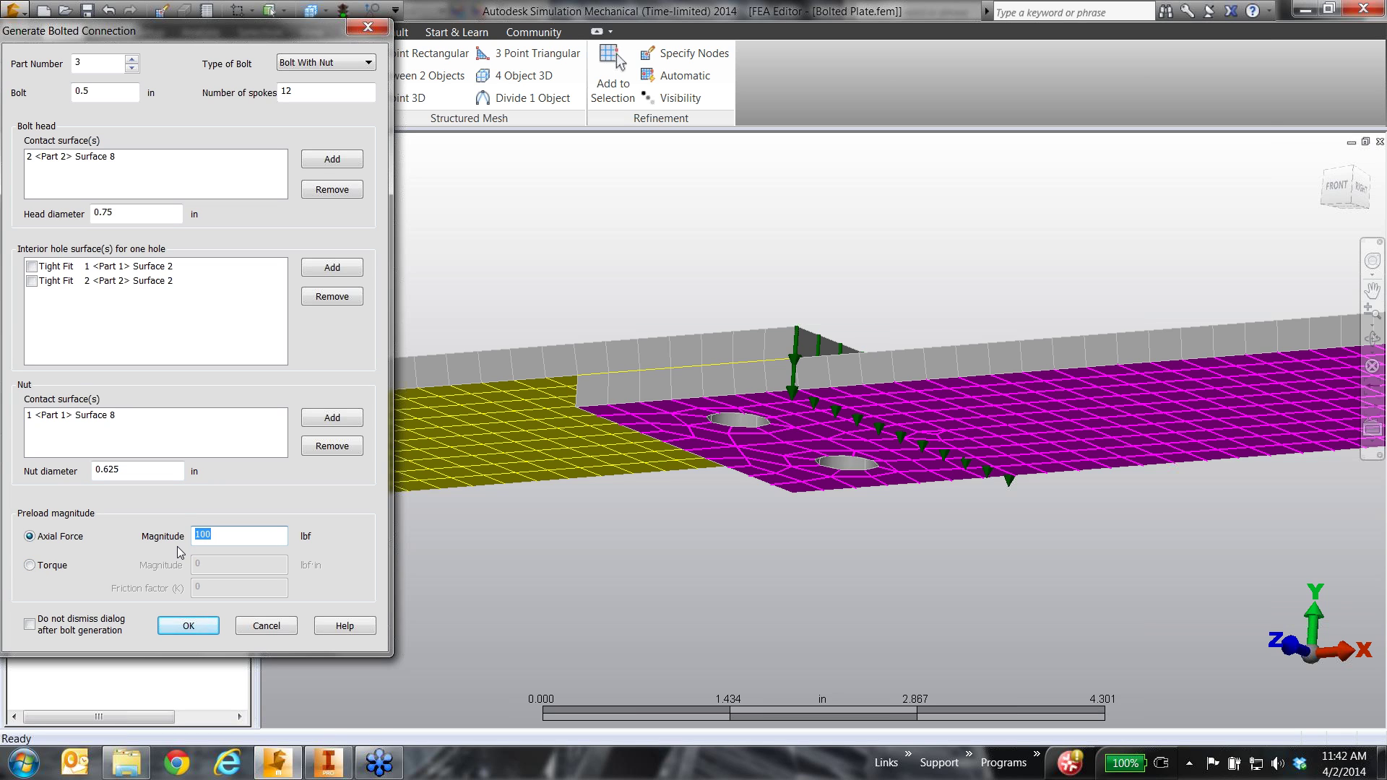
click(191, 626)
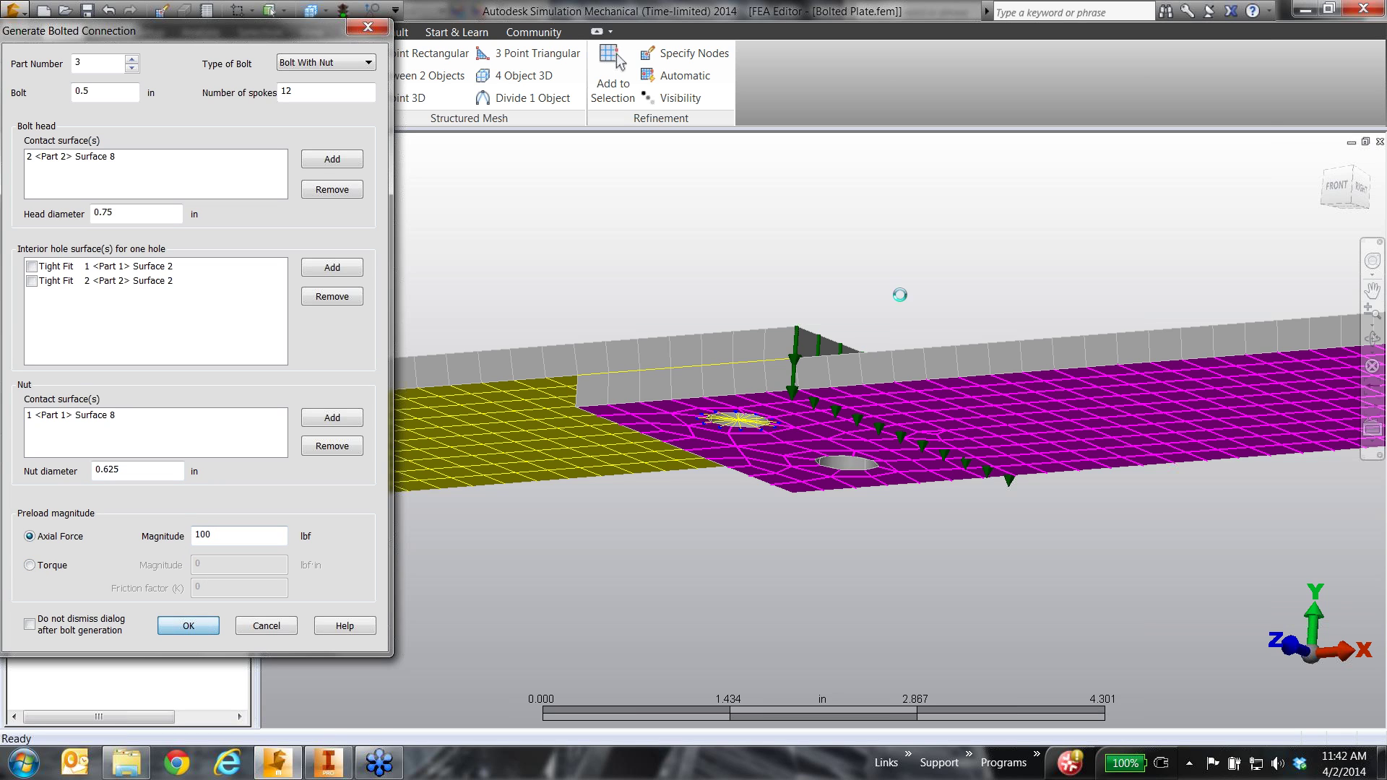
Step: Generate a matching Bolt With Nut through the rear hole, using the same outer plate faces and a 100 lbf axial preload
middle_drag(835, 328, 823, 416)
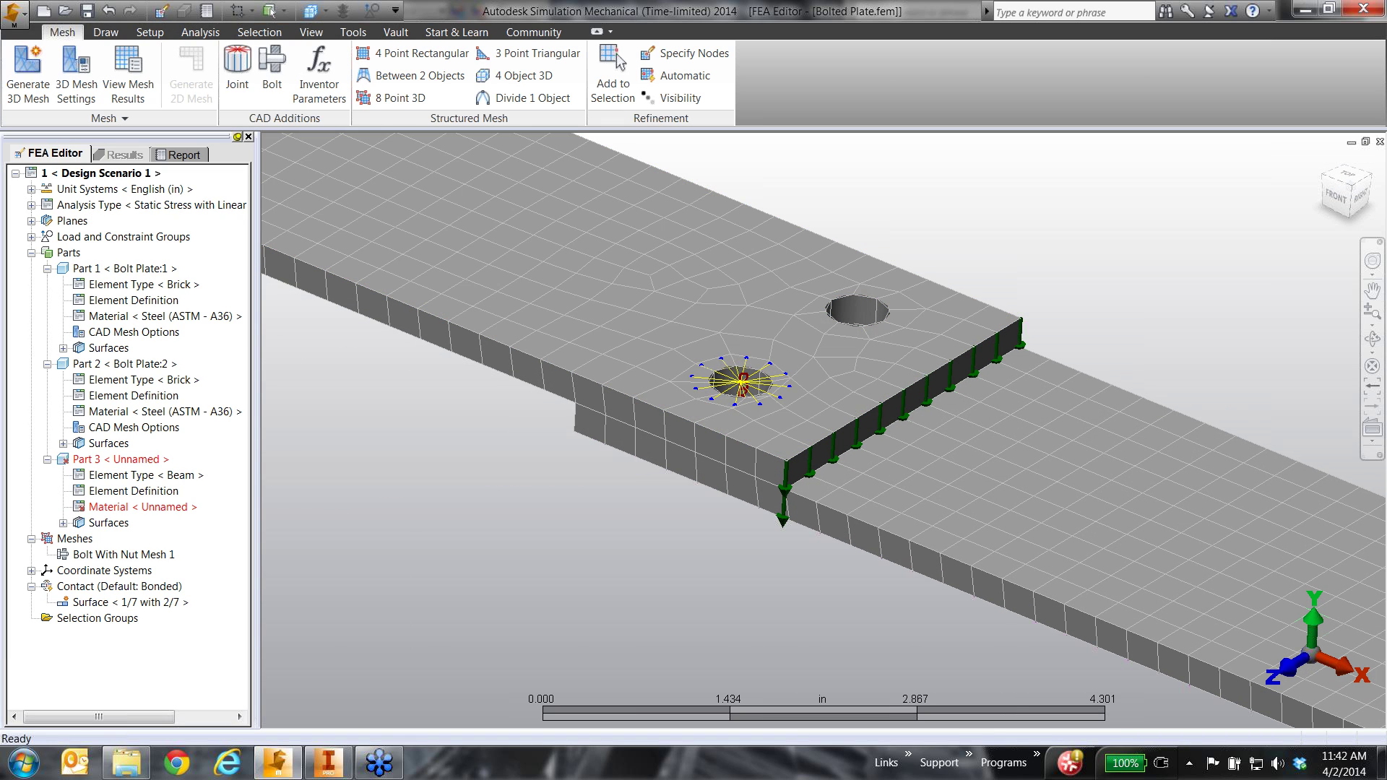
click(271, 72)
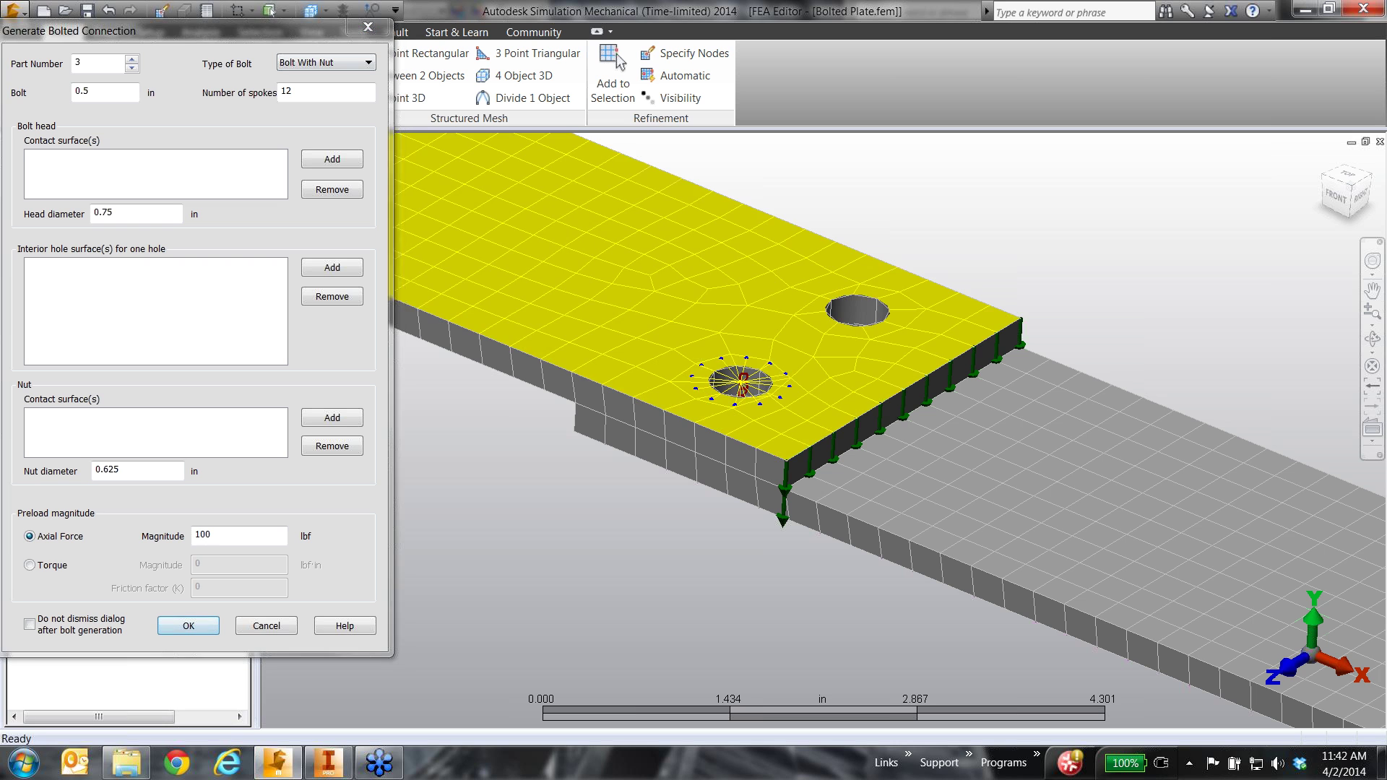
click(859, 312)
middle_drag(876, 334, 856, 361)
click(328, 267)
click(831, 405)
click(336, 418)
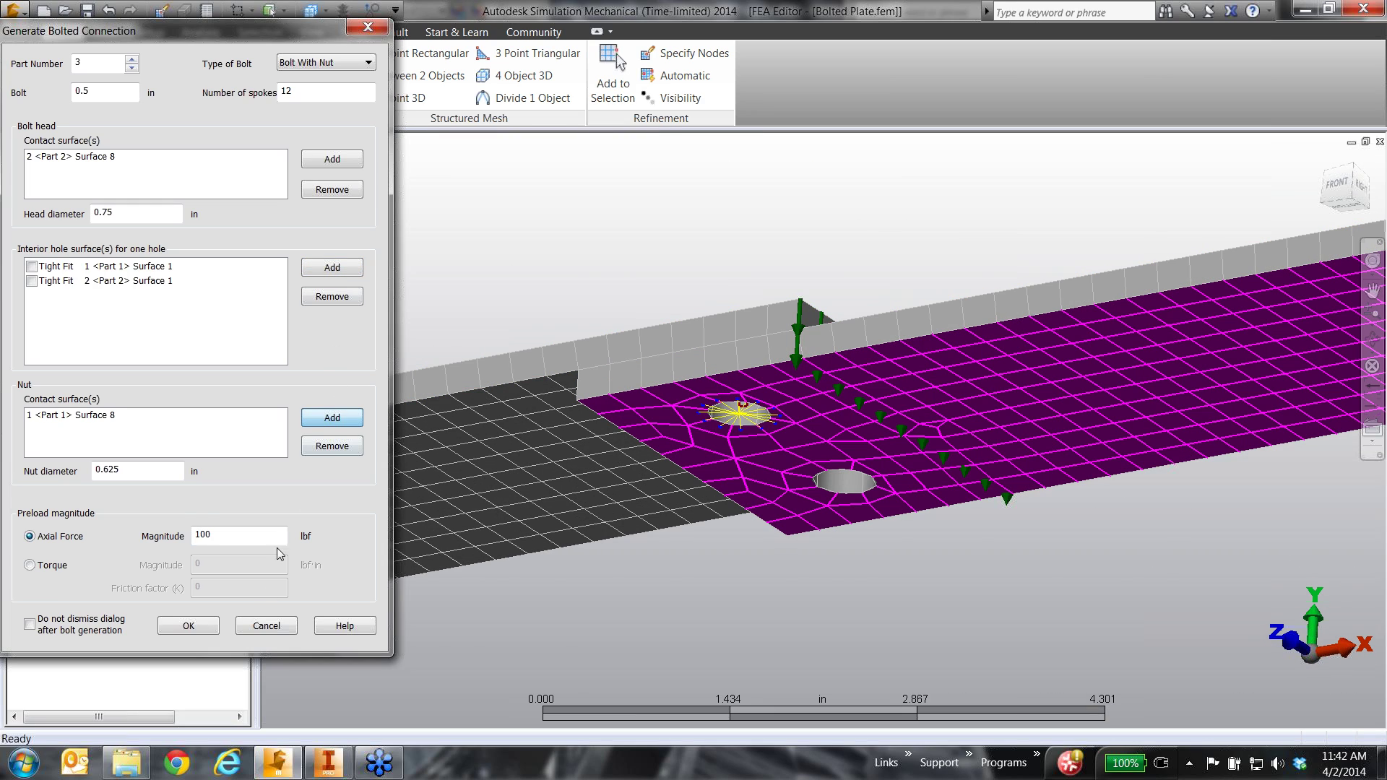
click(188, 625)
middle_drag(831, 292, 844, 396)
click(844, 396)
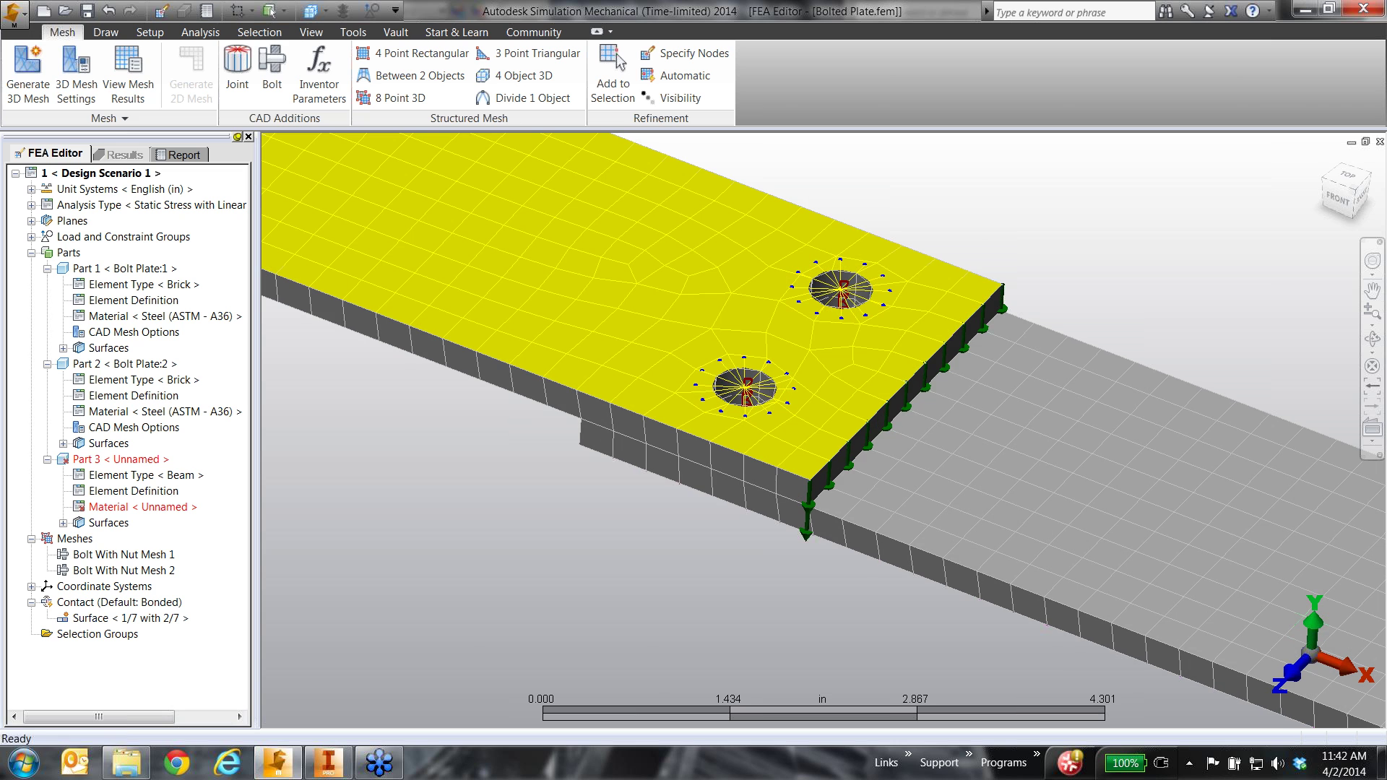
Step: Regenerate the 3D mesh and assign Steel (ASTM - A36) to the beam-element bolt part
click(28, 72)
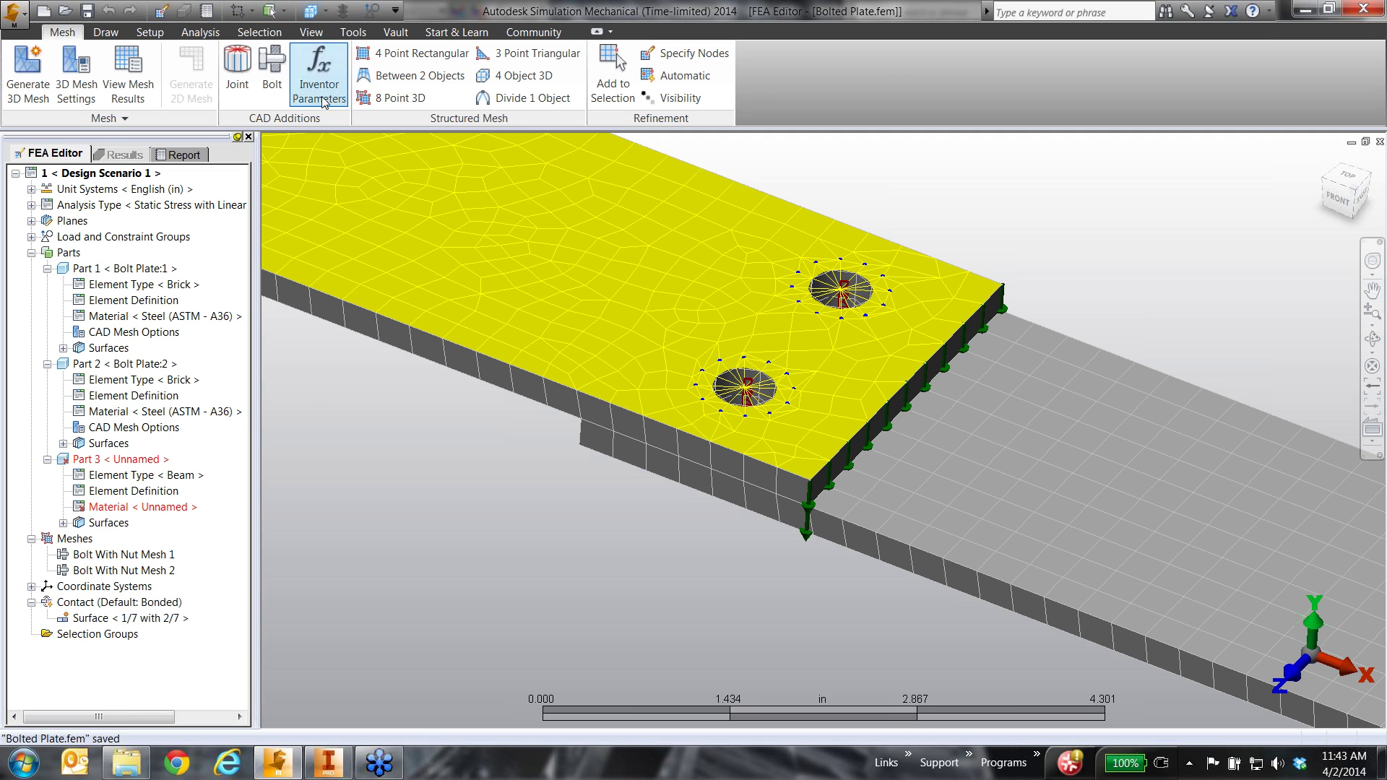
click(115, 506)
right_click(101, 511)
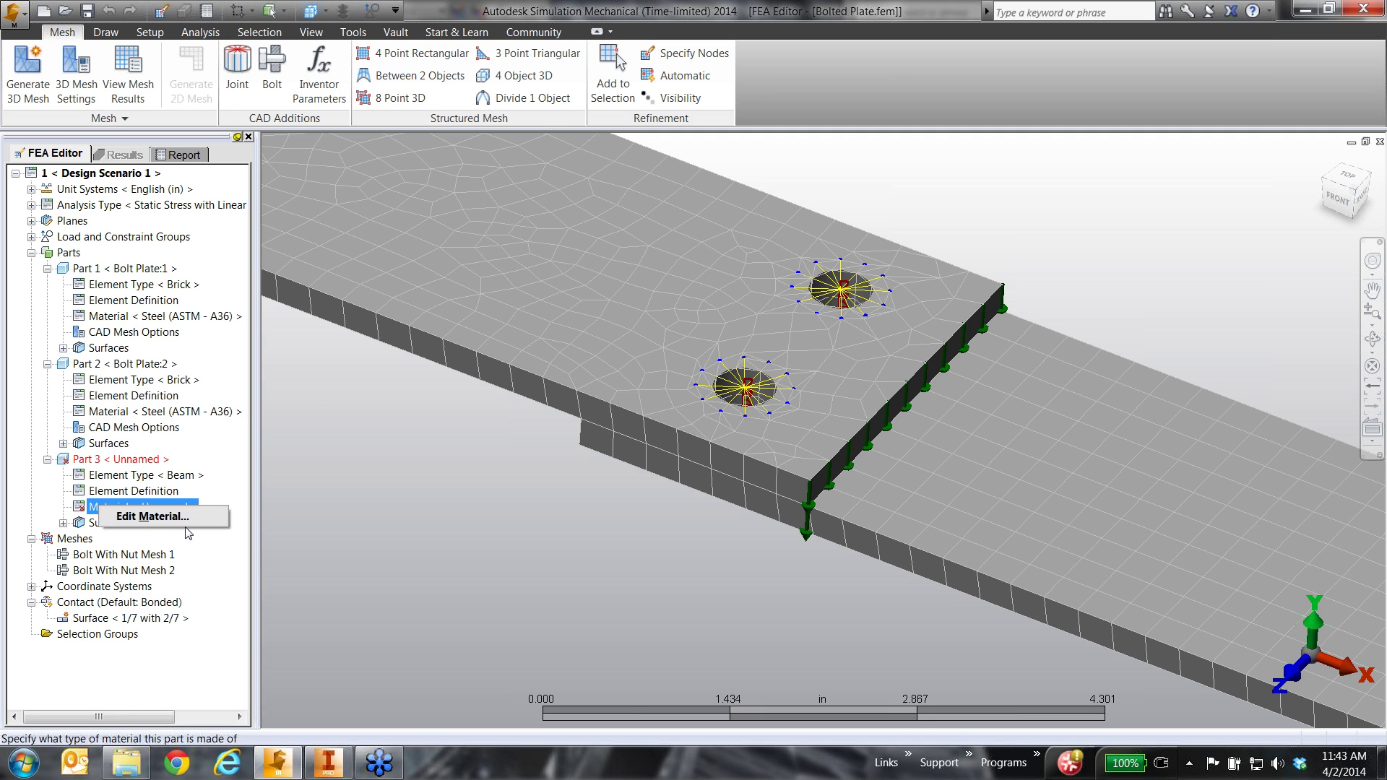
click(166, 526)
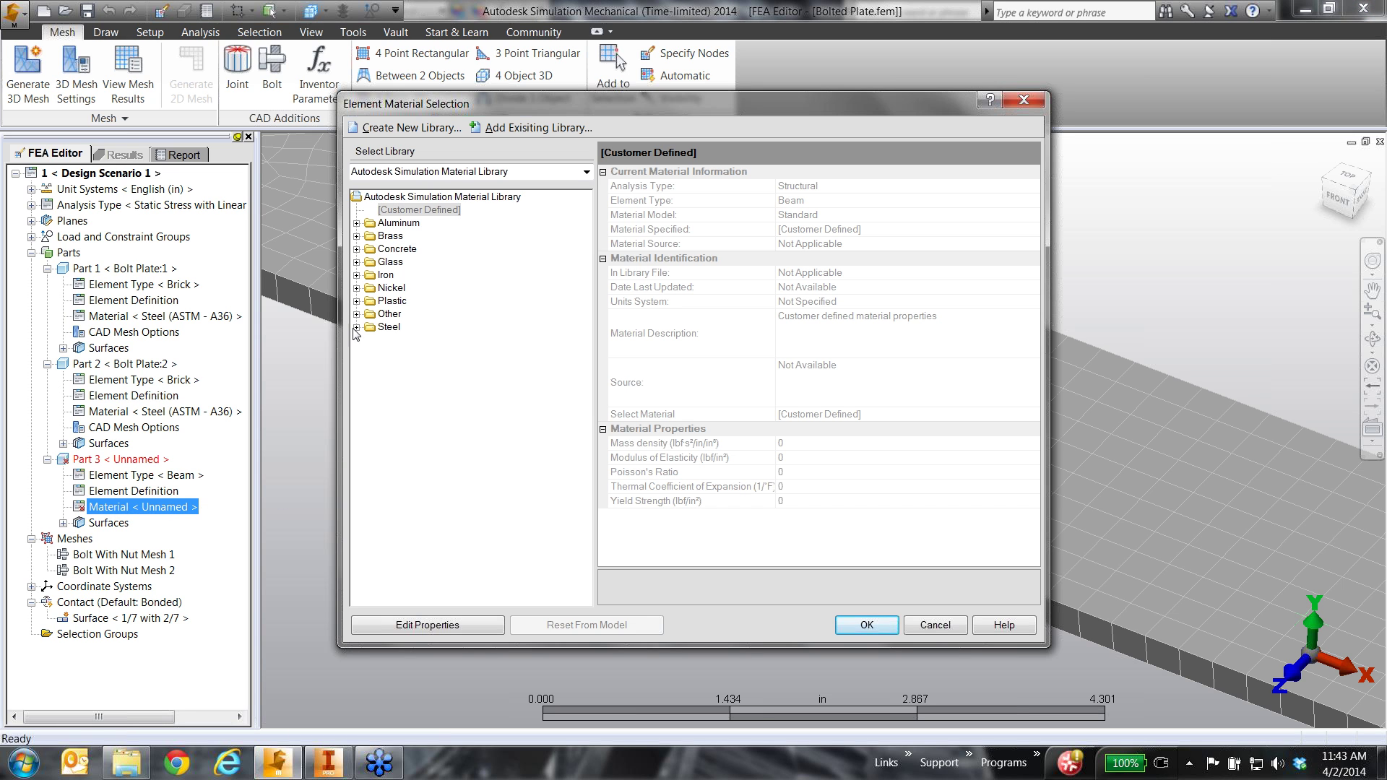
click(356, 328)
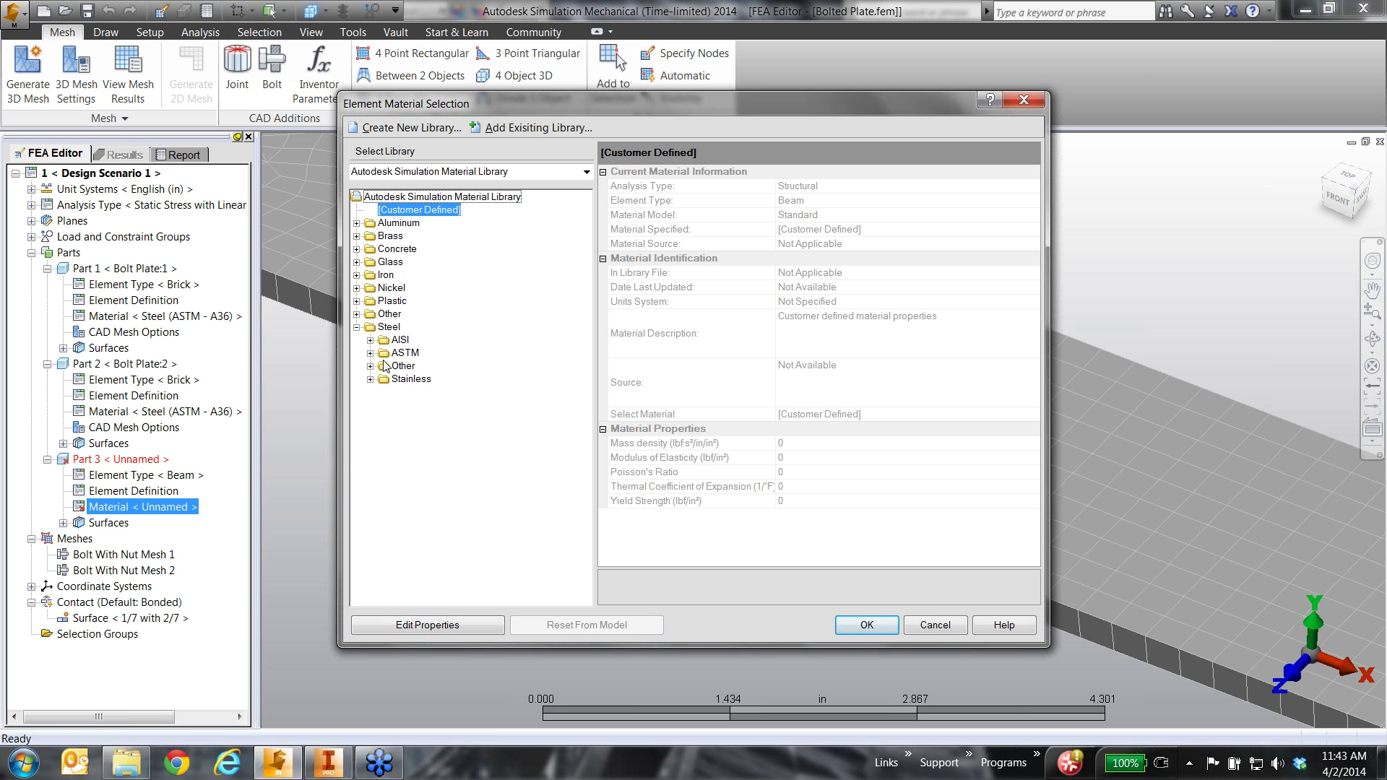
click(372, 354)
click(433, 380)
click(871, 627)
click(871, 627)
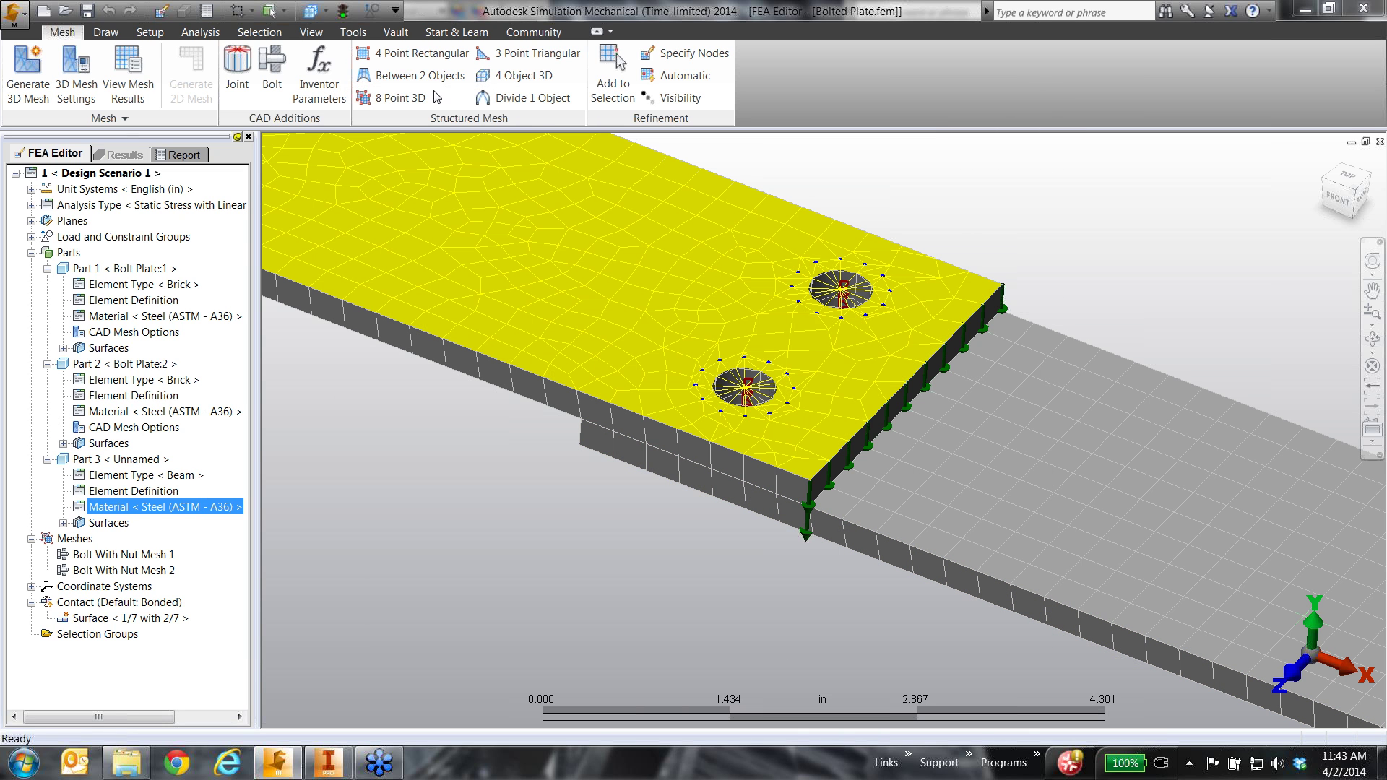
Step: Run the static stress simulation and hide the bolt part in the displacement results
click(367, 13)
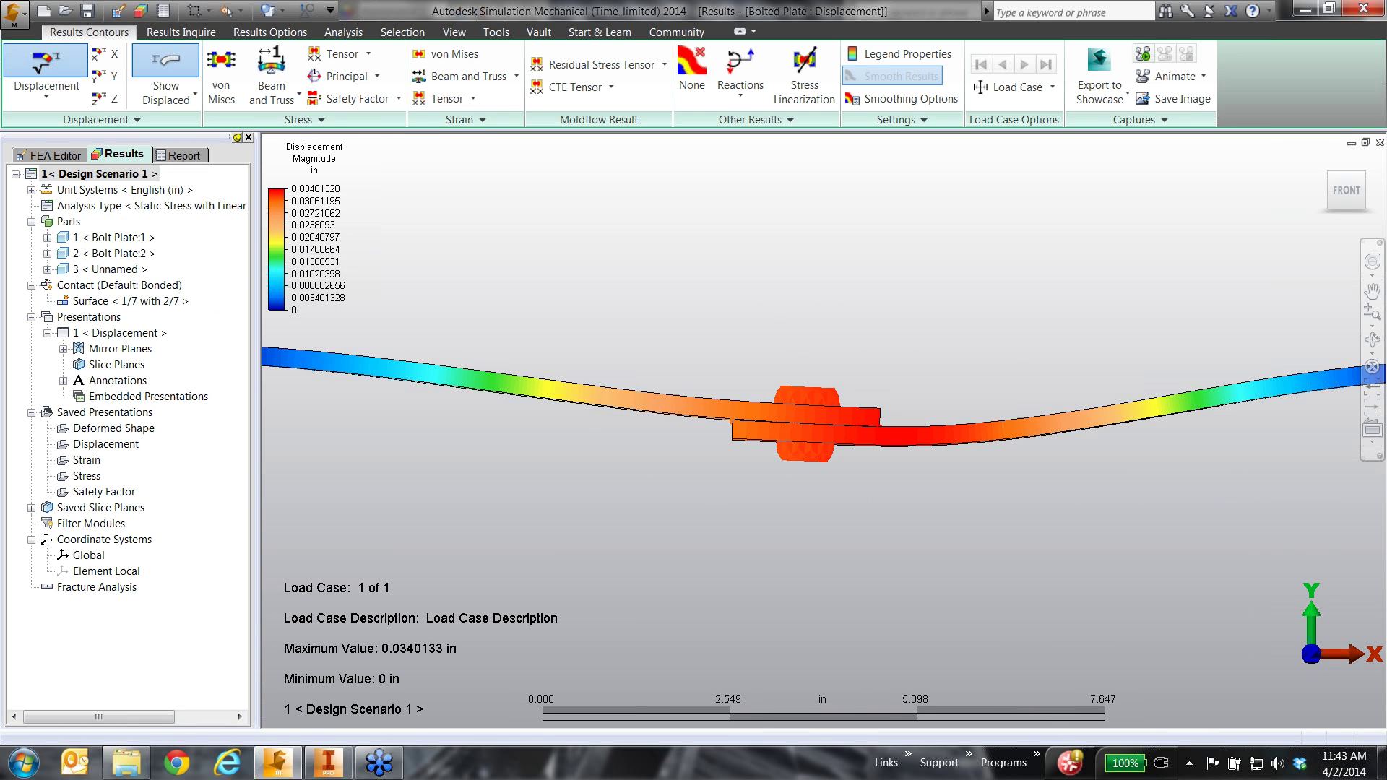
right_click(137, 269)
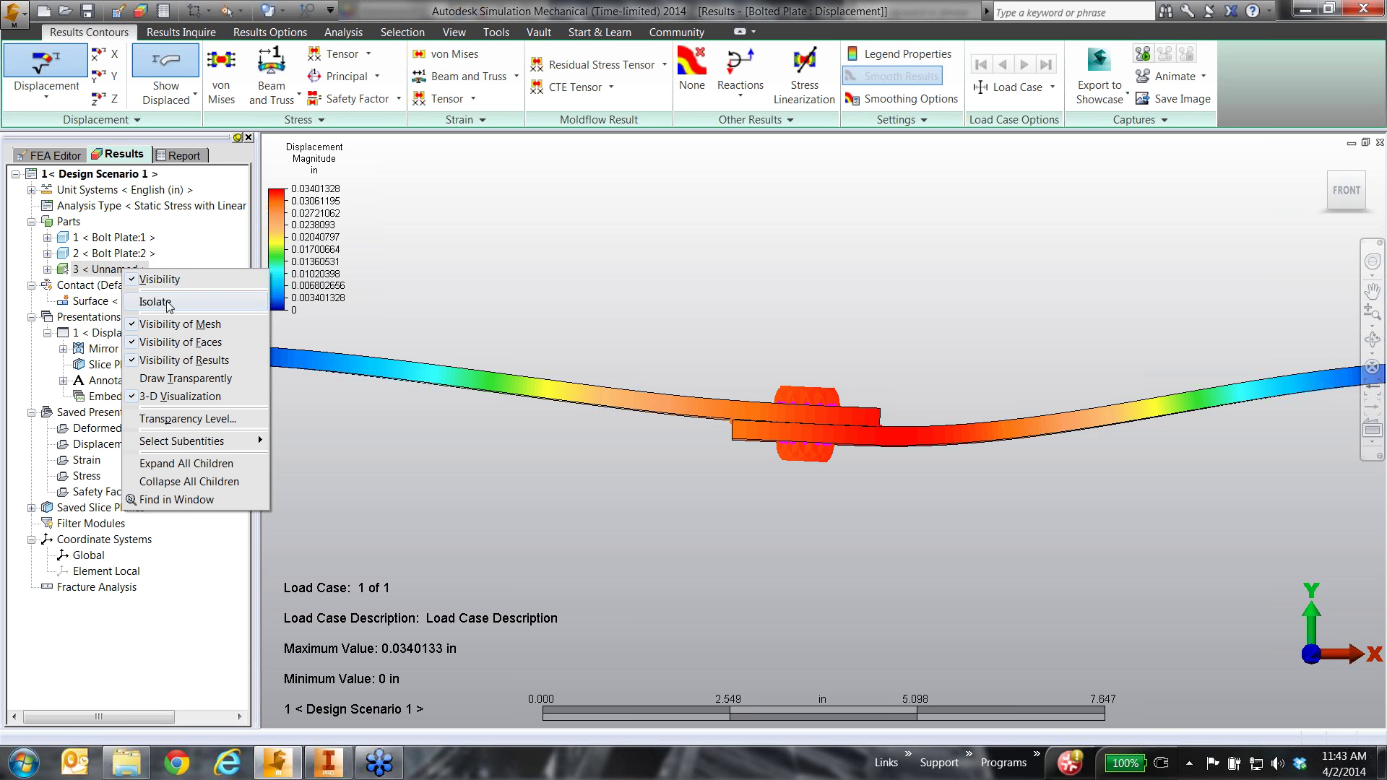
click(160, 279)
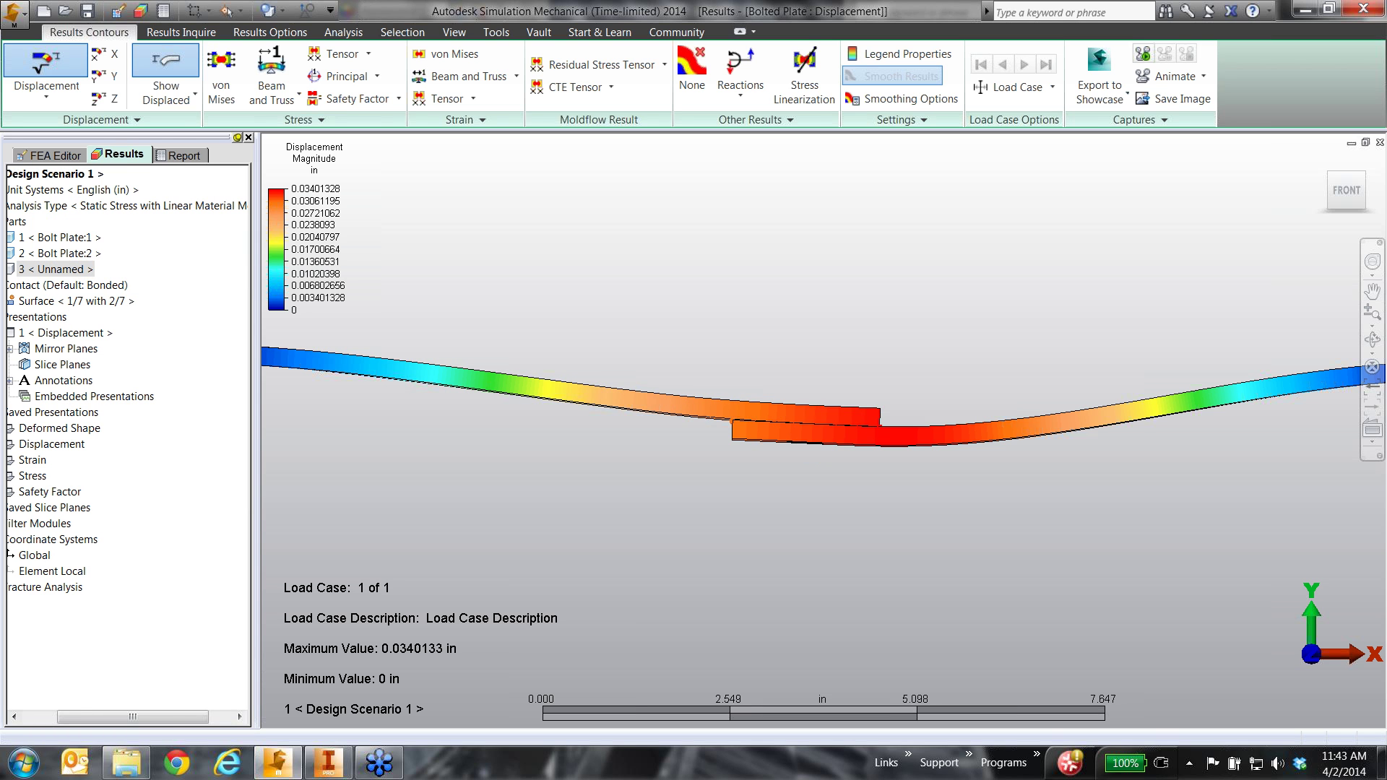
Step: Inspect the plate overlap and exaggerate the displaced model to a scale factor of 45% of model size
scroll(681, 384, up, 8)
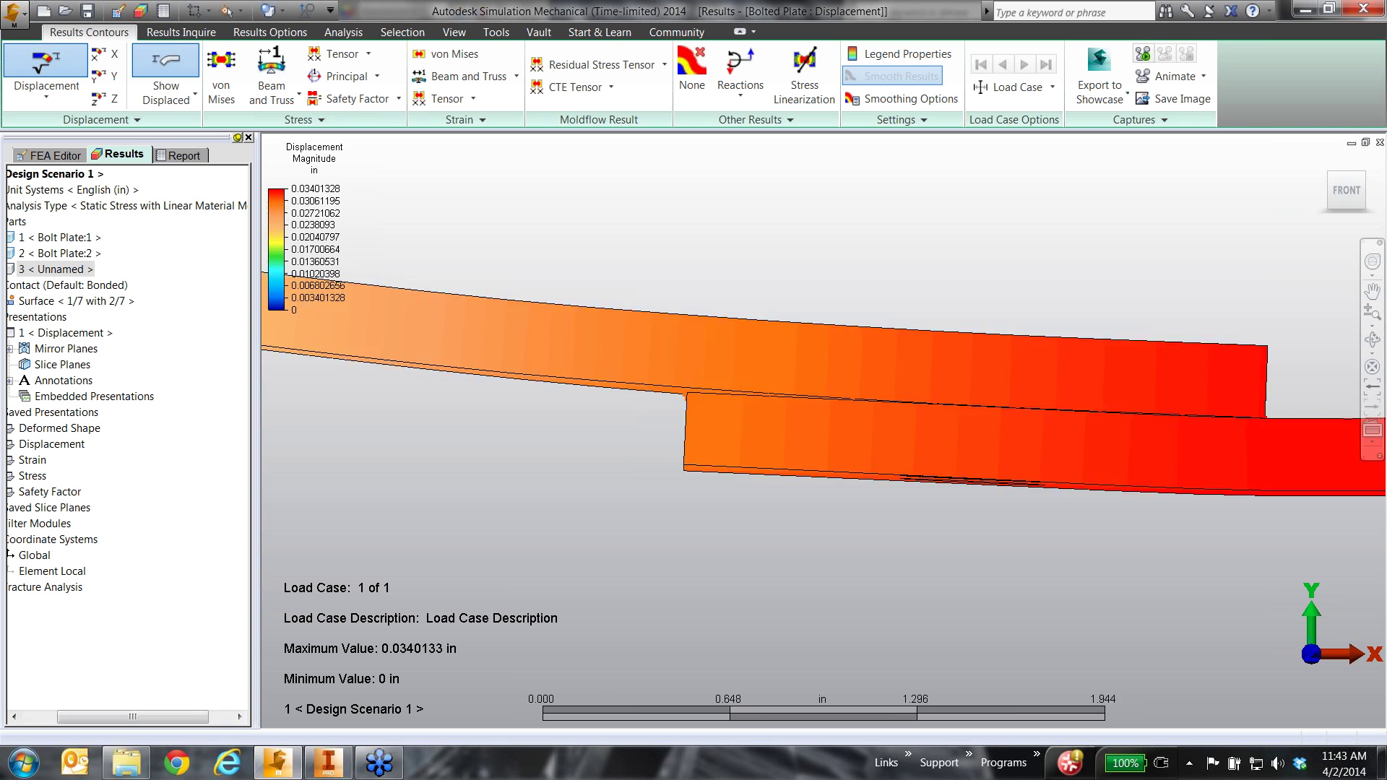
middle_drag(766, 471, 654, 466)
scroll(653, 465, down, 1)
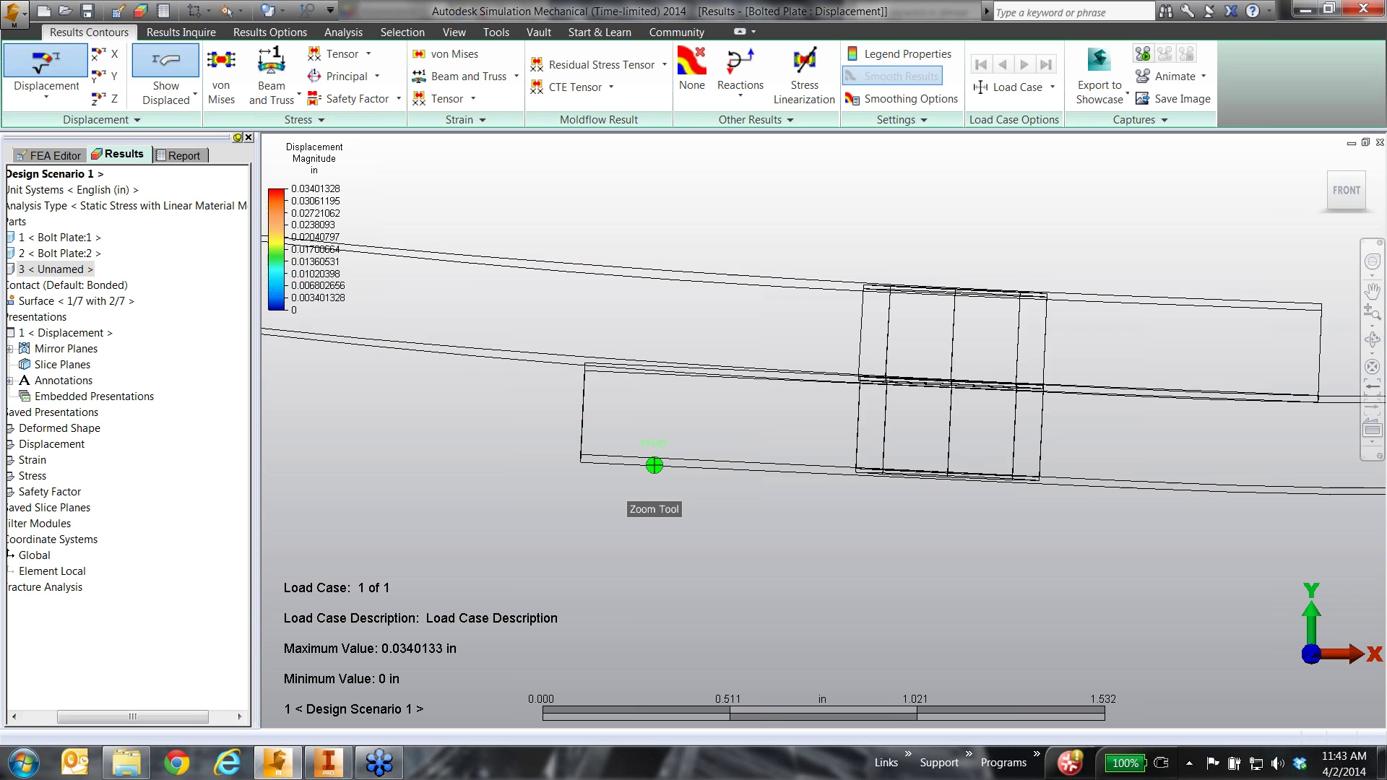
middle_drag(867, 449, 850, 481)
click(195, 94)
click(190, 172)
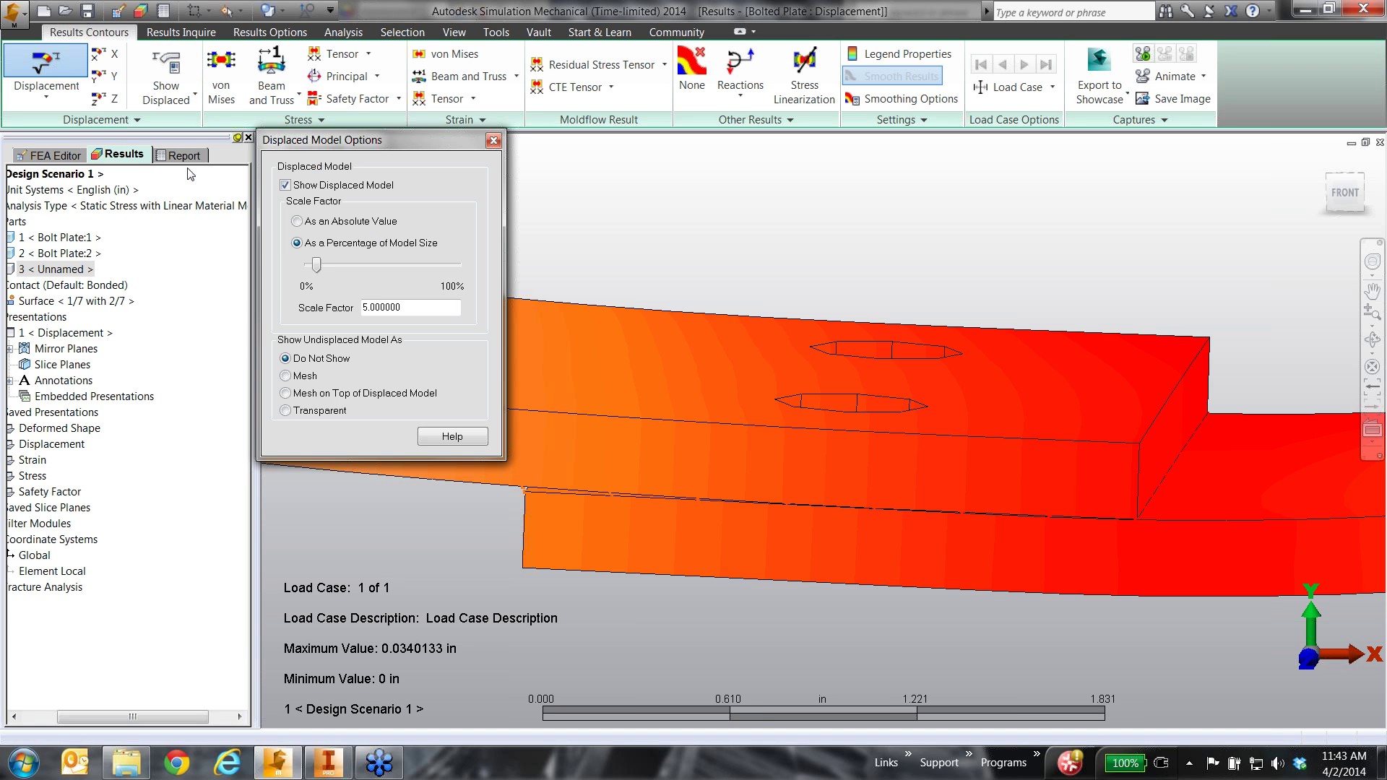
click(323, 265)
drag(350, 267, 376, 267)
middle_drag(867, 700, 890, 428)
scroll(794, 518, up, 2)
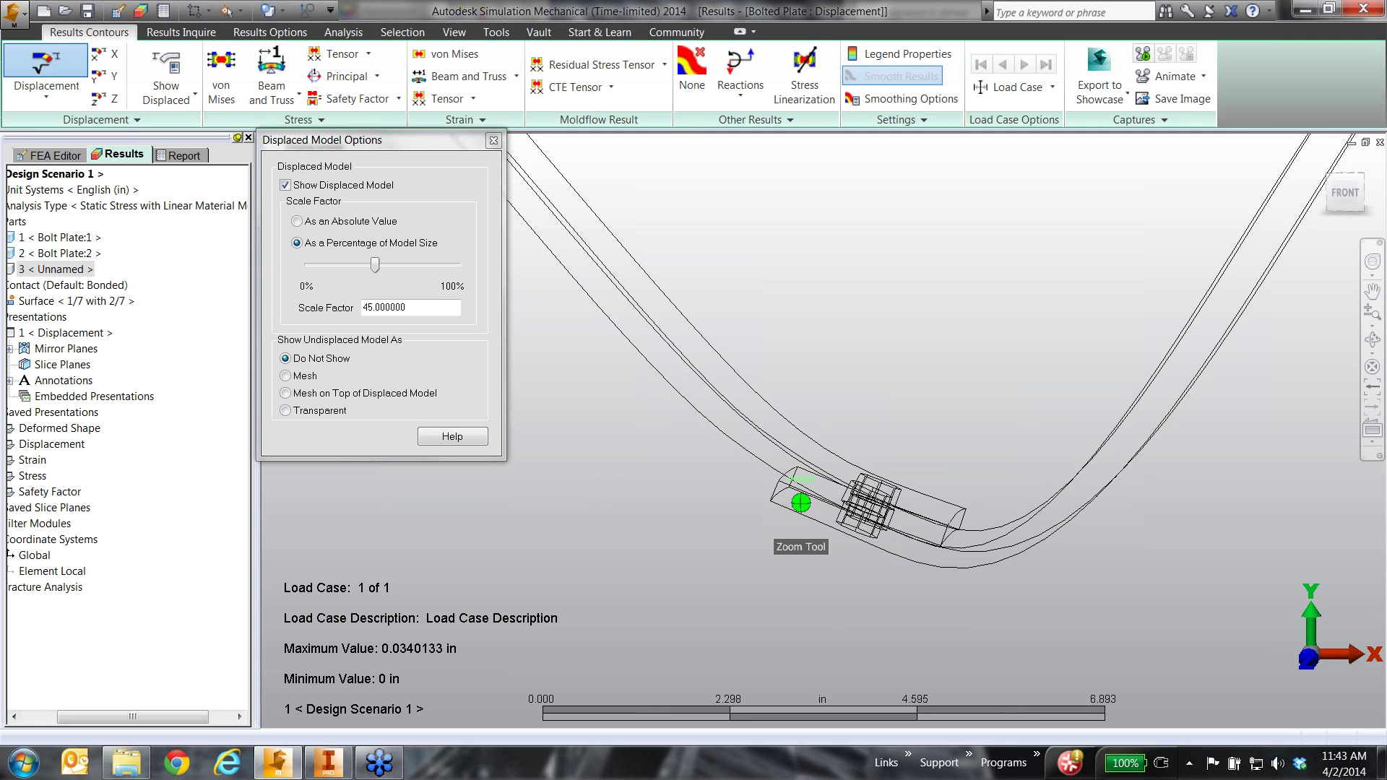
scroll(800, 502, up, 1)
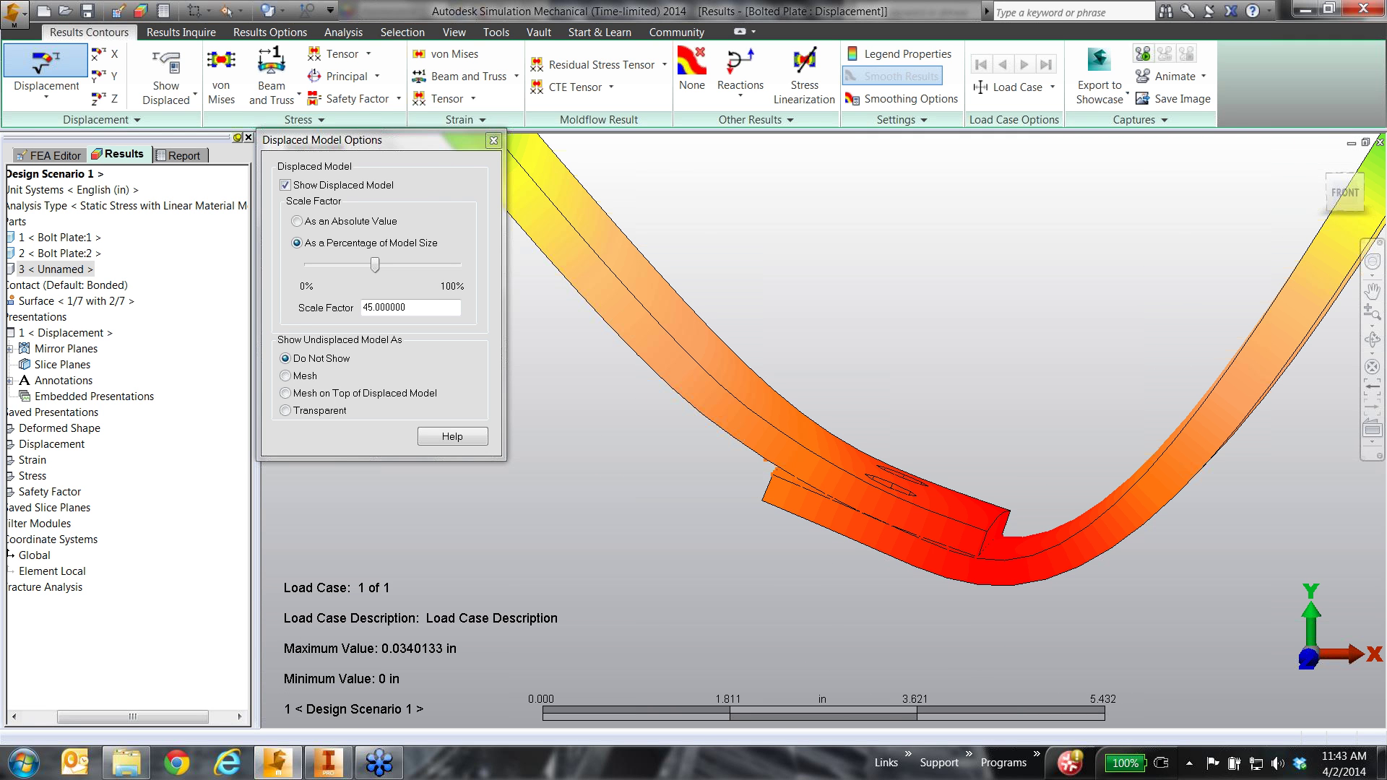
Step: Reduce the displaced model scale factor to 16% of model size and close the displaced model options
drag(375, 266, 333, 273)
middle_drag(815, 423, 820, 672)
shift+middle_drag(903, 528, 891, 543)
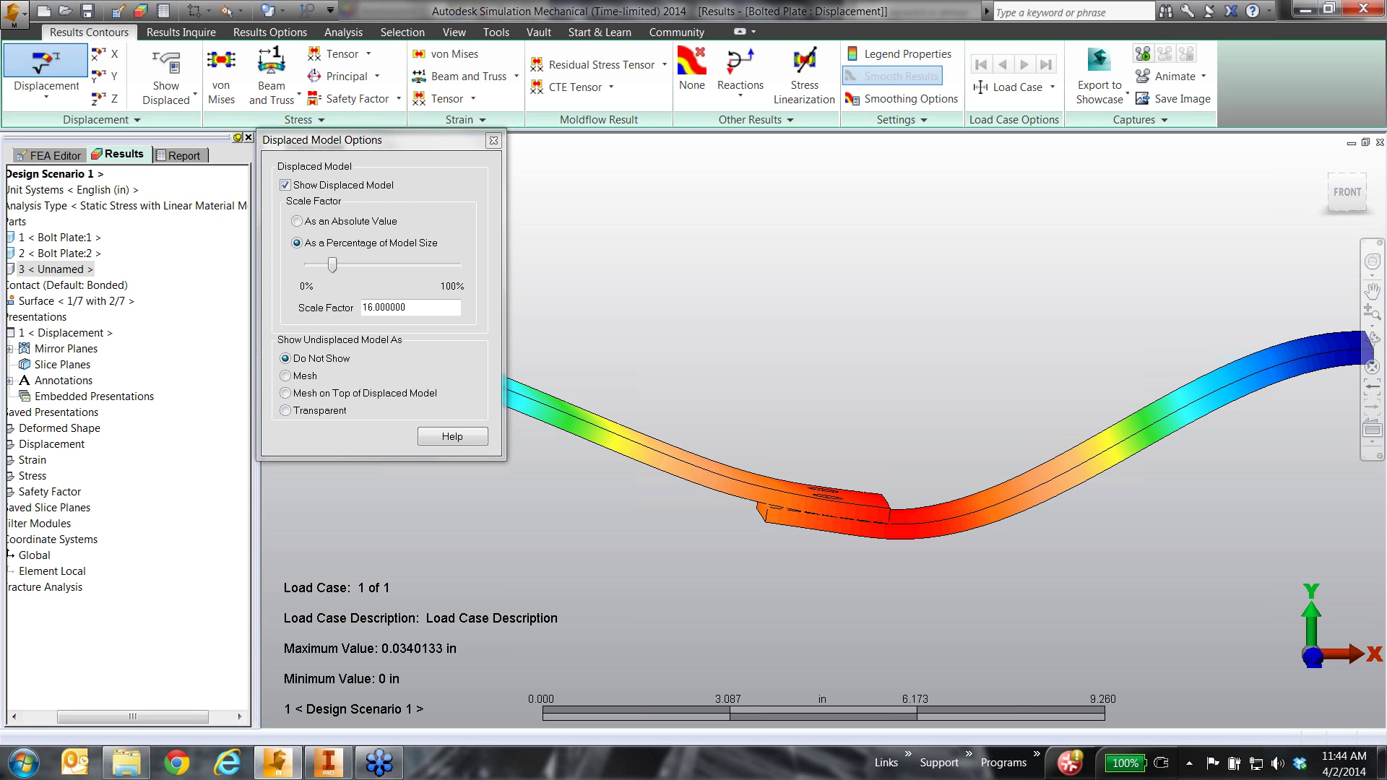
shift+middle_drag(949, 450, 809, 477)
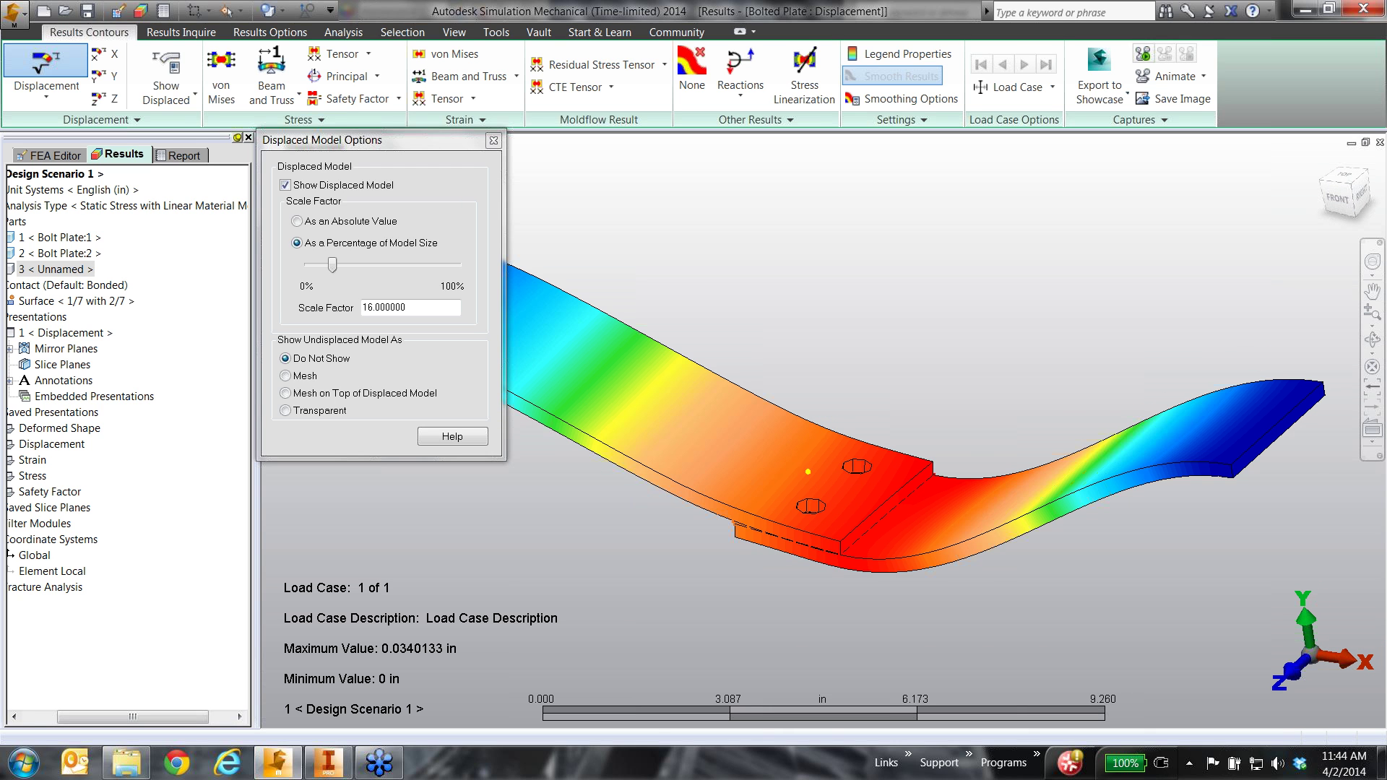
click(493, 140)
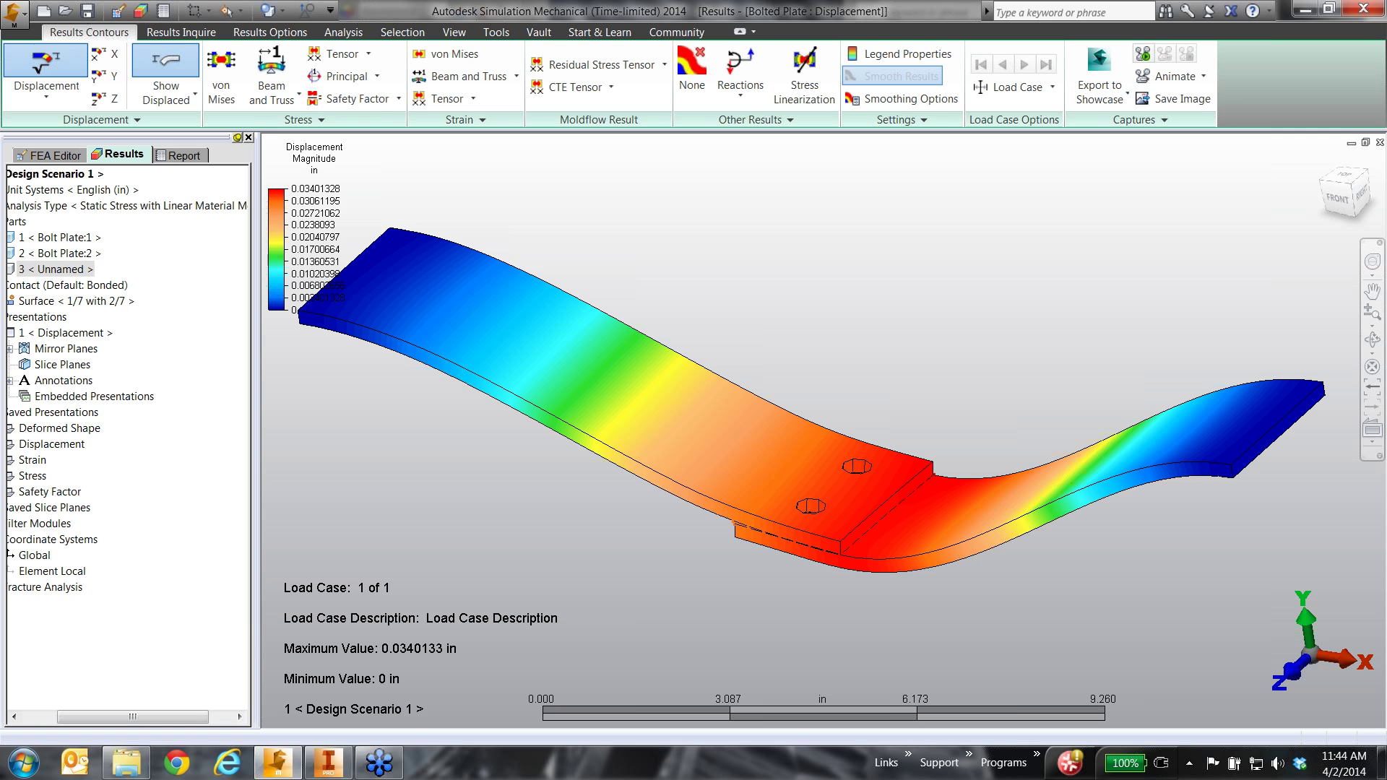
Step: Add an XY slice plane to the displaced plates and translate it parallel so it cuts through the bolt hole
drag(92, 717, 58, 704)
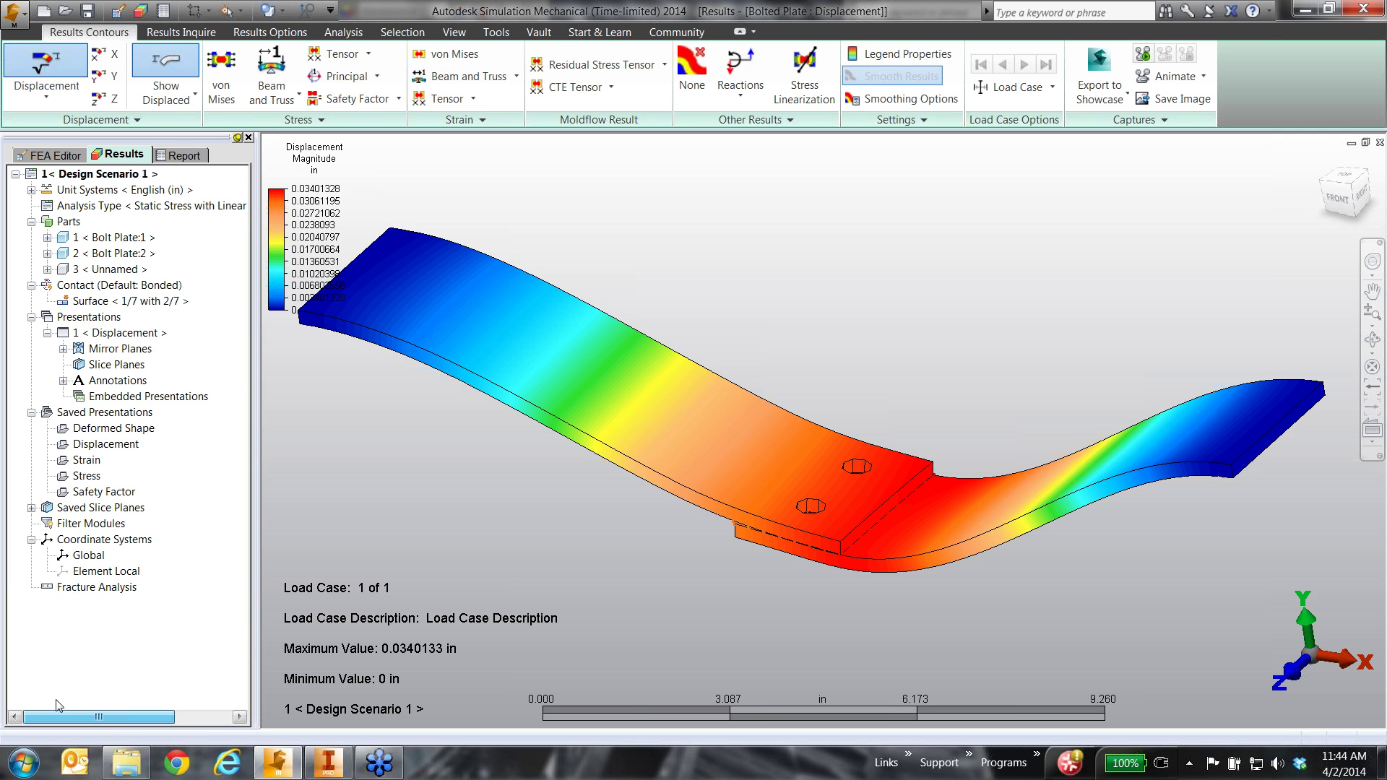
click(270, 32)
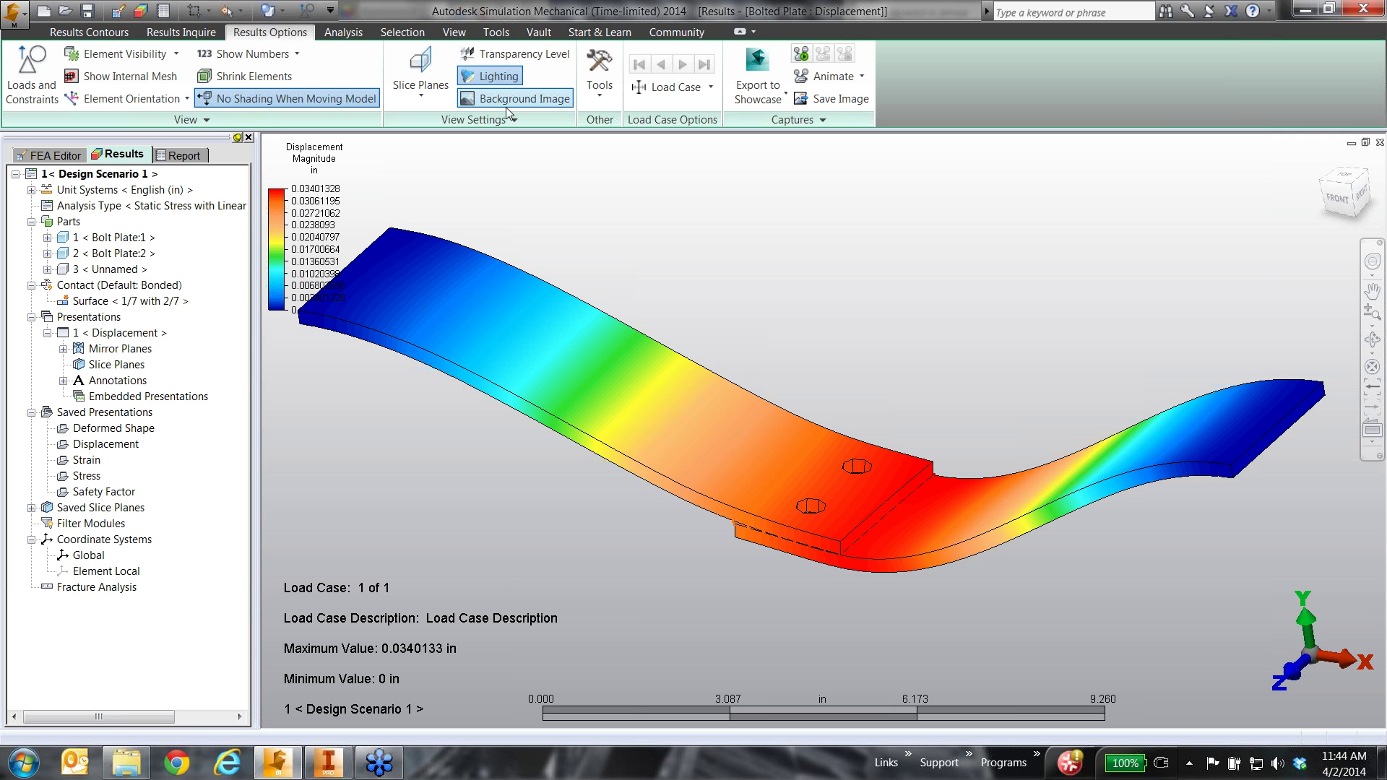
click(430, 92)
mouse_move(613, 121)
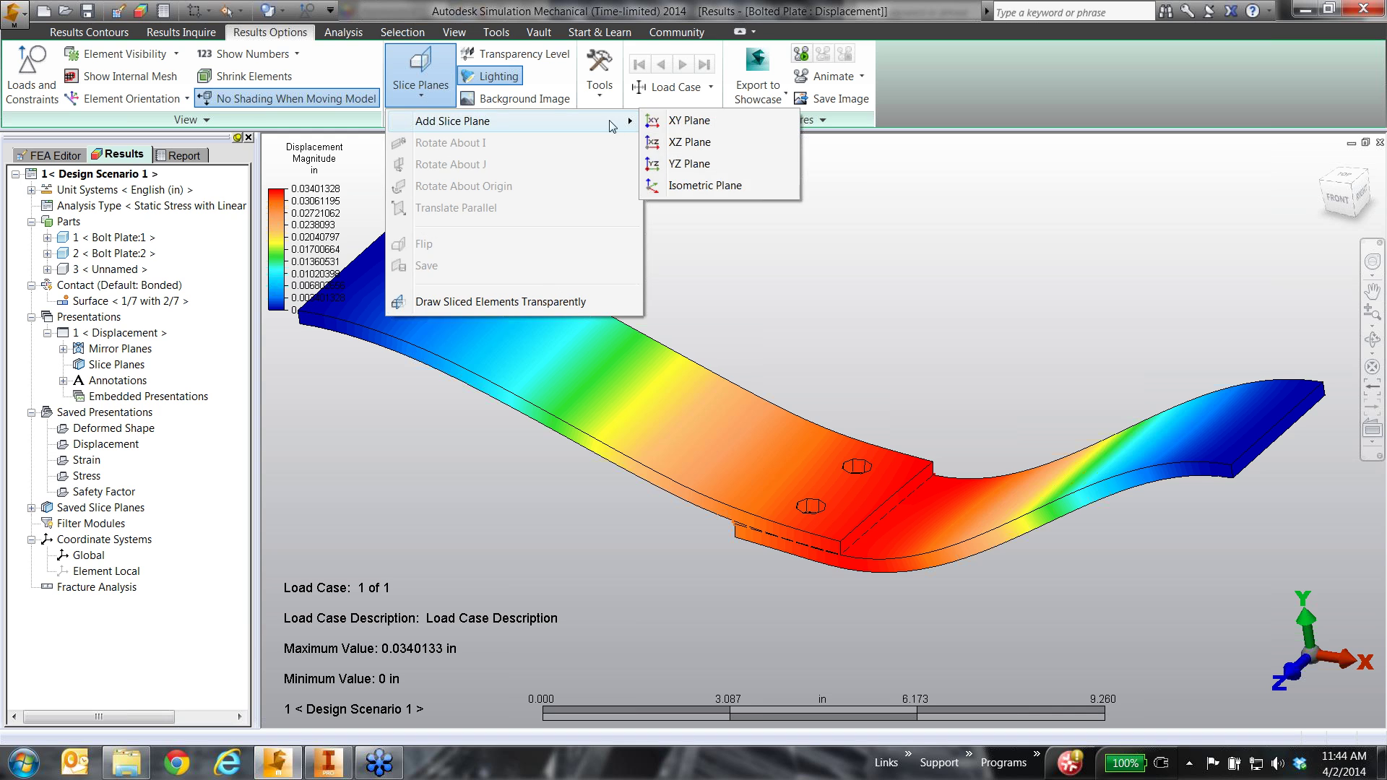
click(679, 125)
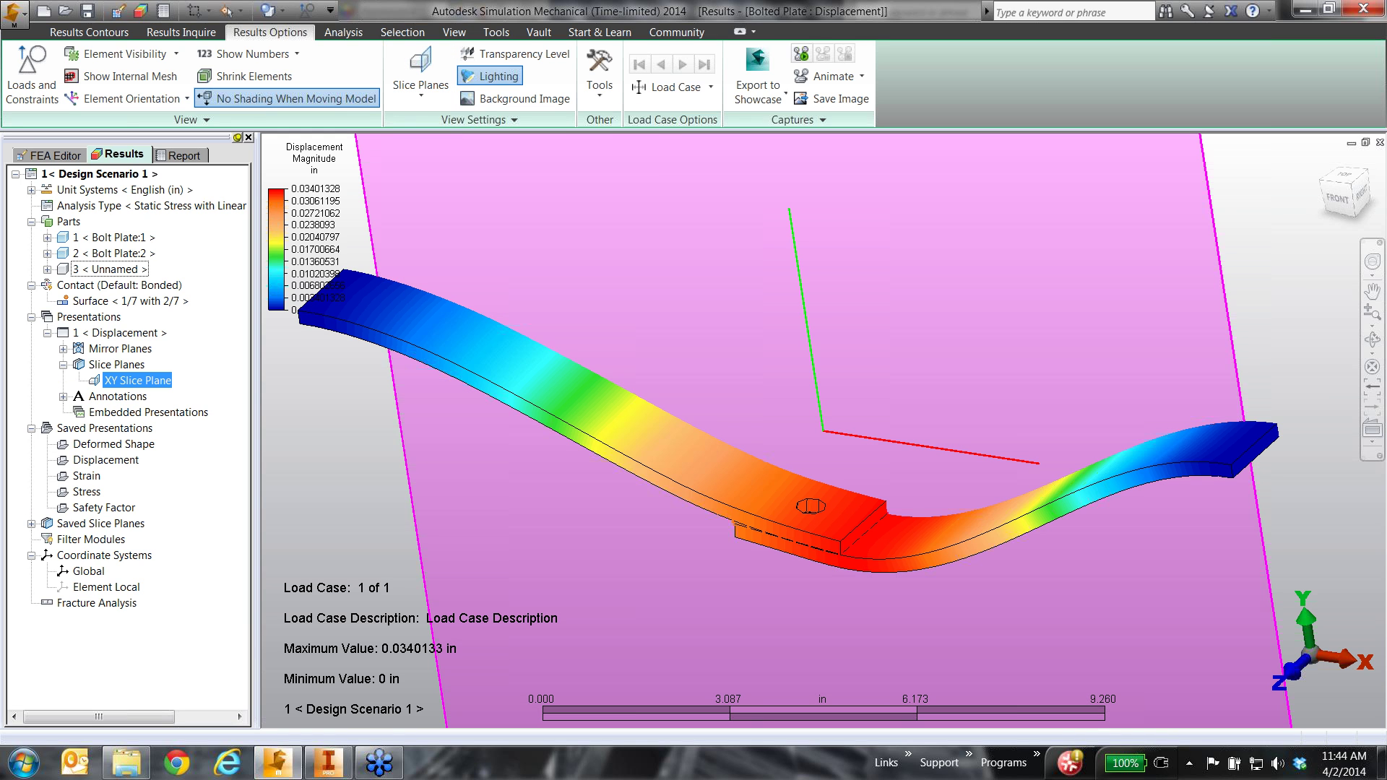
click(420, 86)
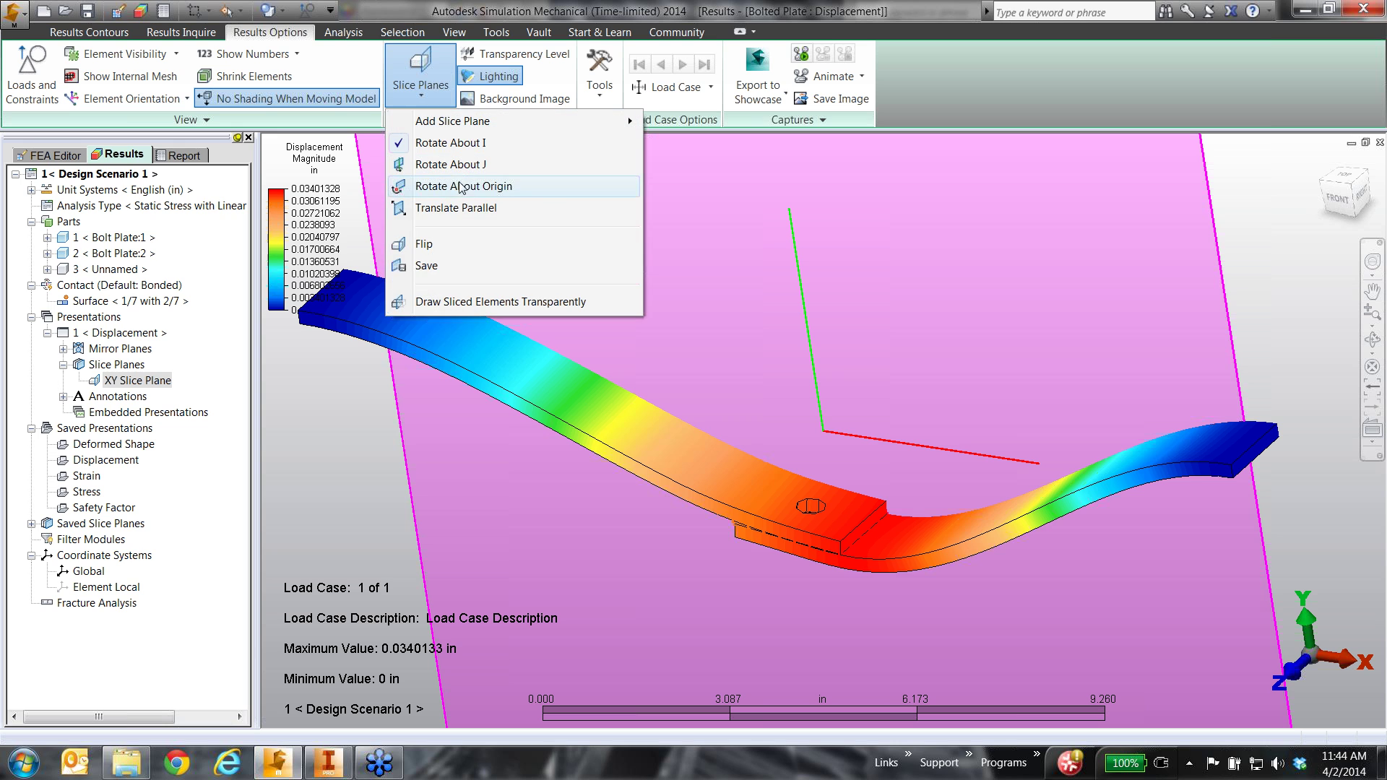
click(457, 208)
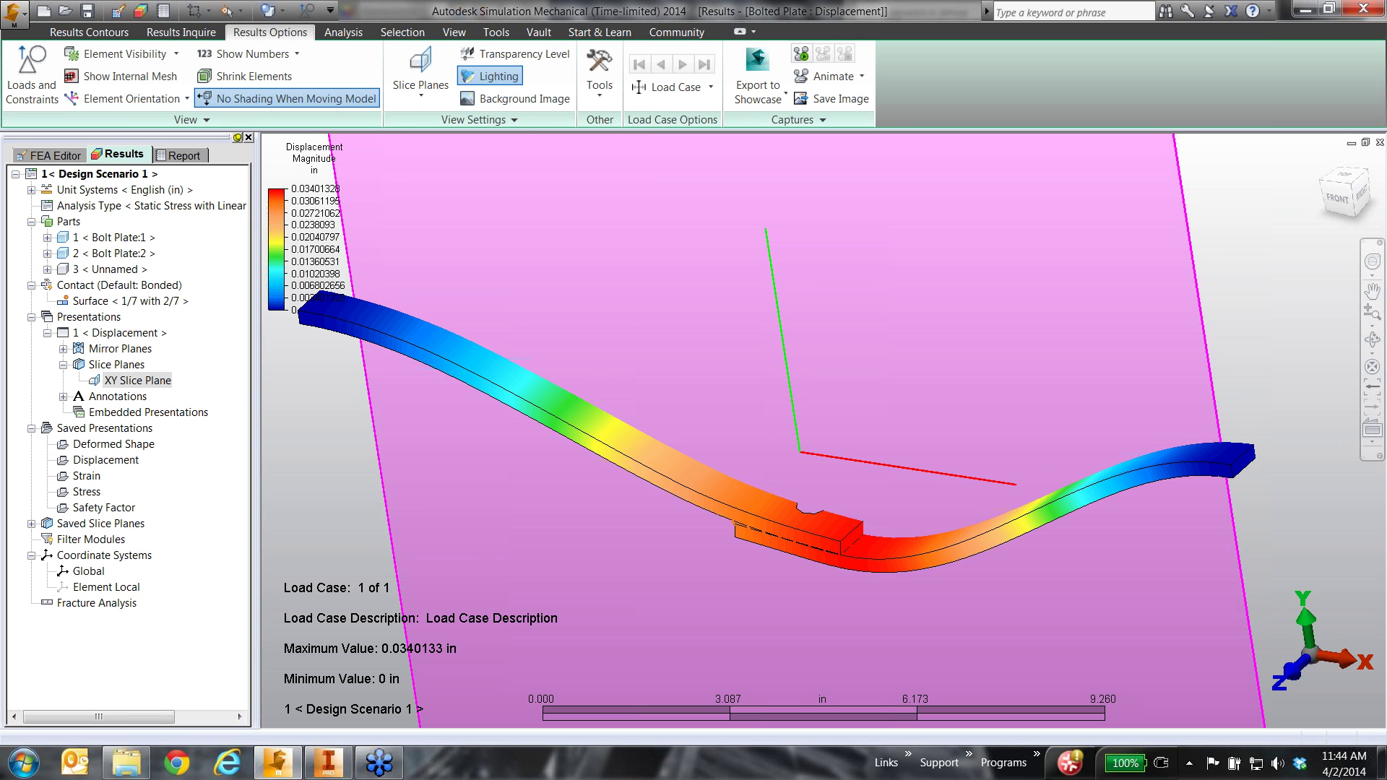
Step: Display the mesh lines on the sliced displacement results near the plate overlap
middle_drag(802, 390, 920, 434)
scroll(876, 471, up, 4)
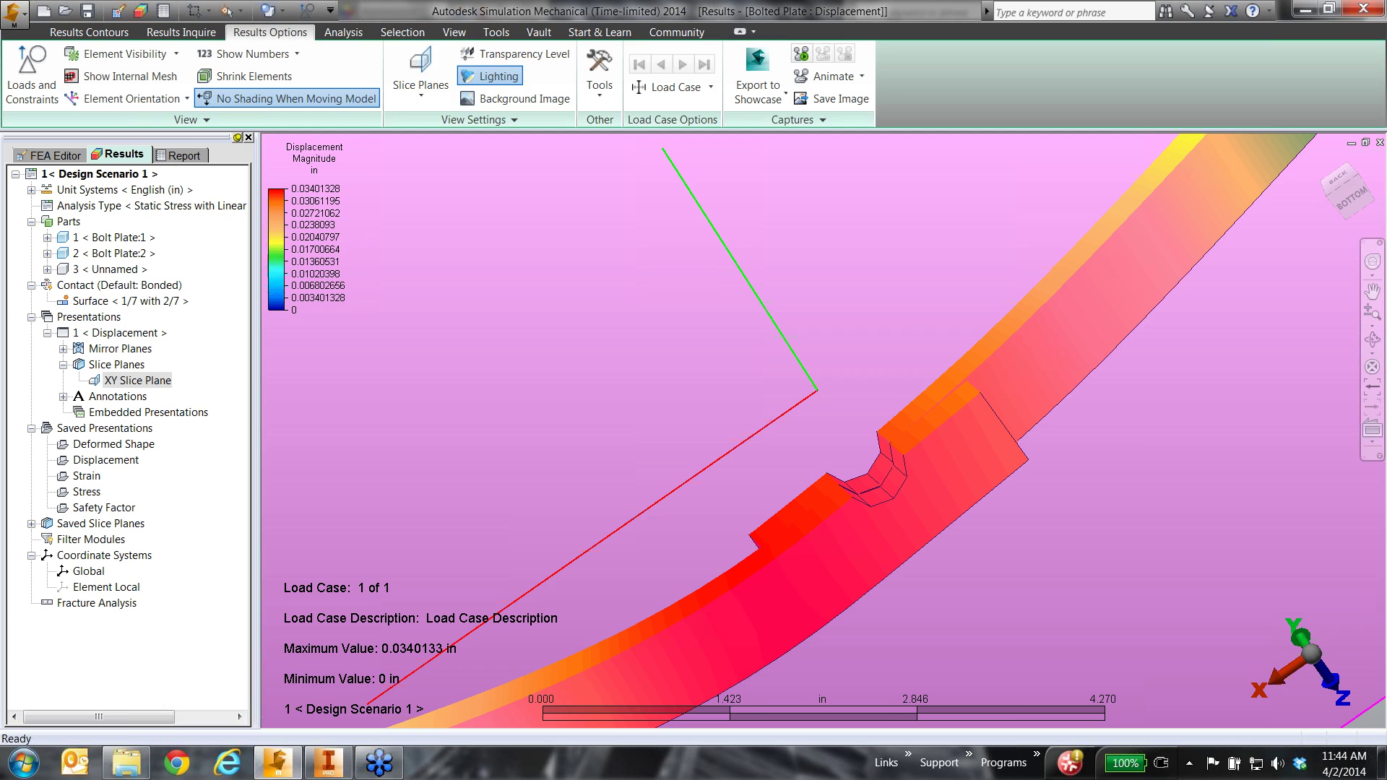
click(282, 11)
click(325, 77)
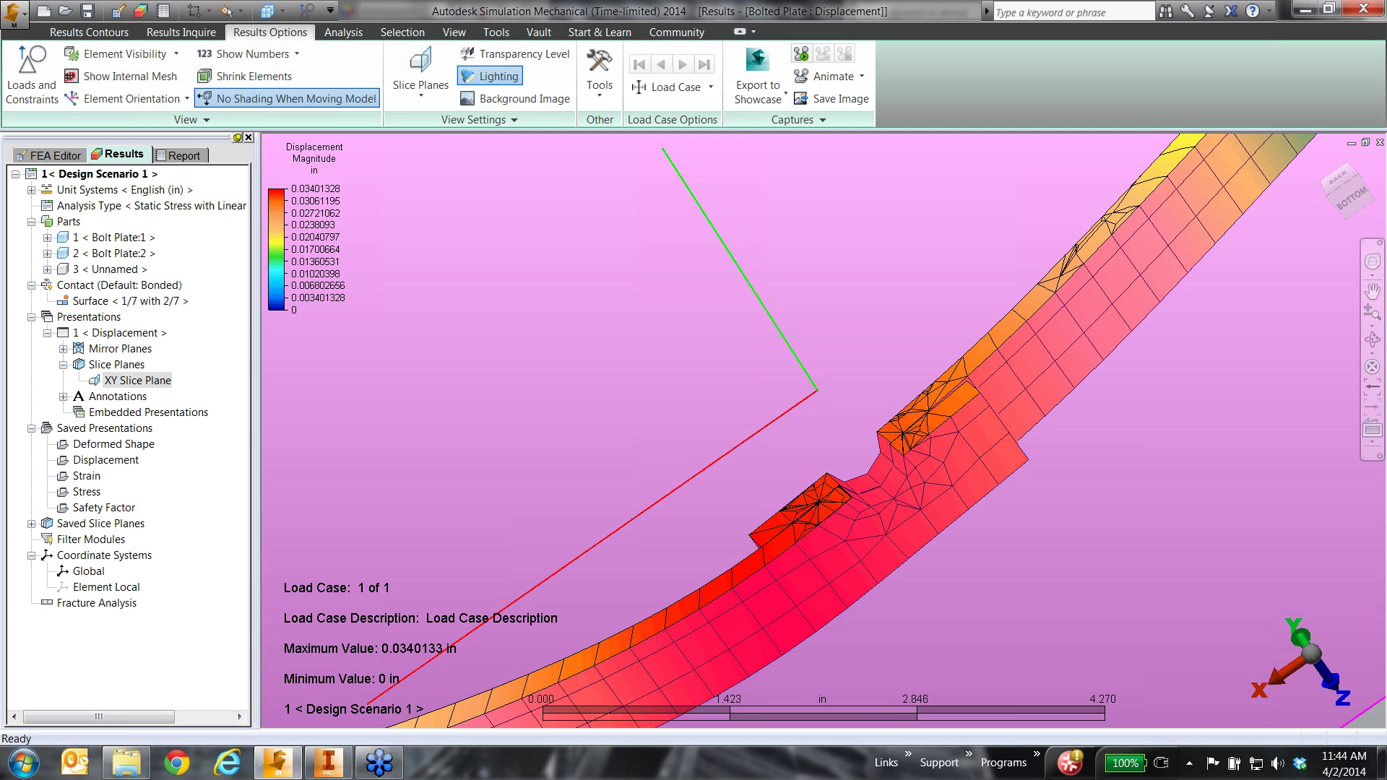
Step: Examine the cut mesh around the bolt hole and along the overlapping plates
middle_drag(845, 372, 981, 499)
scroll(829, 428, up, 3)
scroll(829, 427, up, 2)
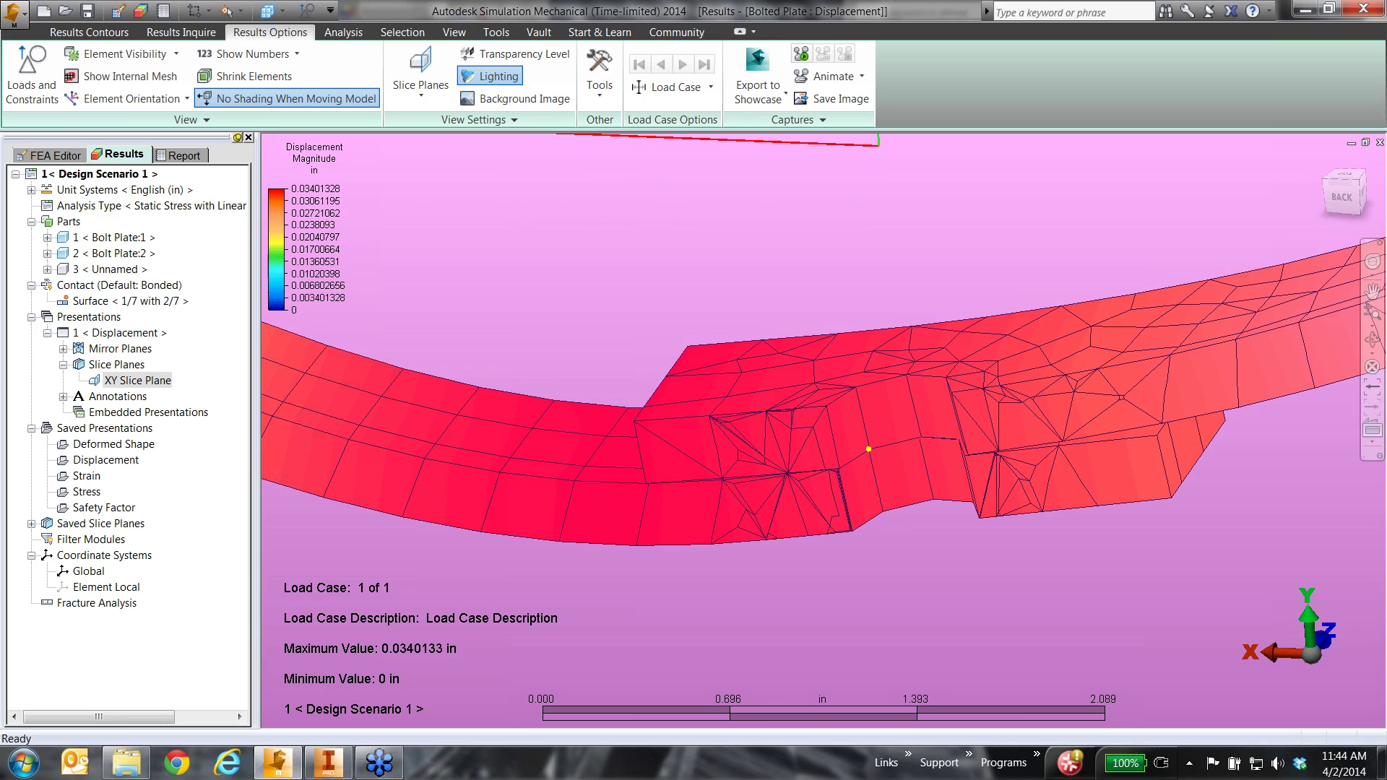
scroll(1028, 462, up, 5)
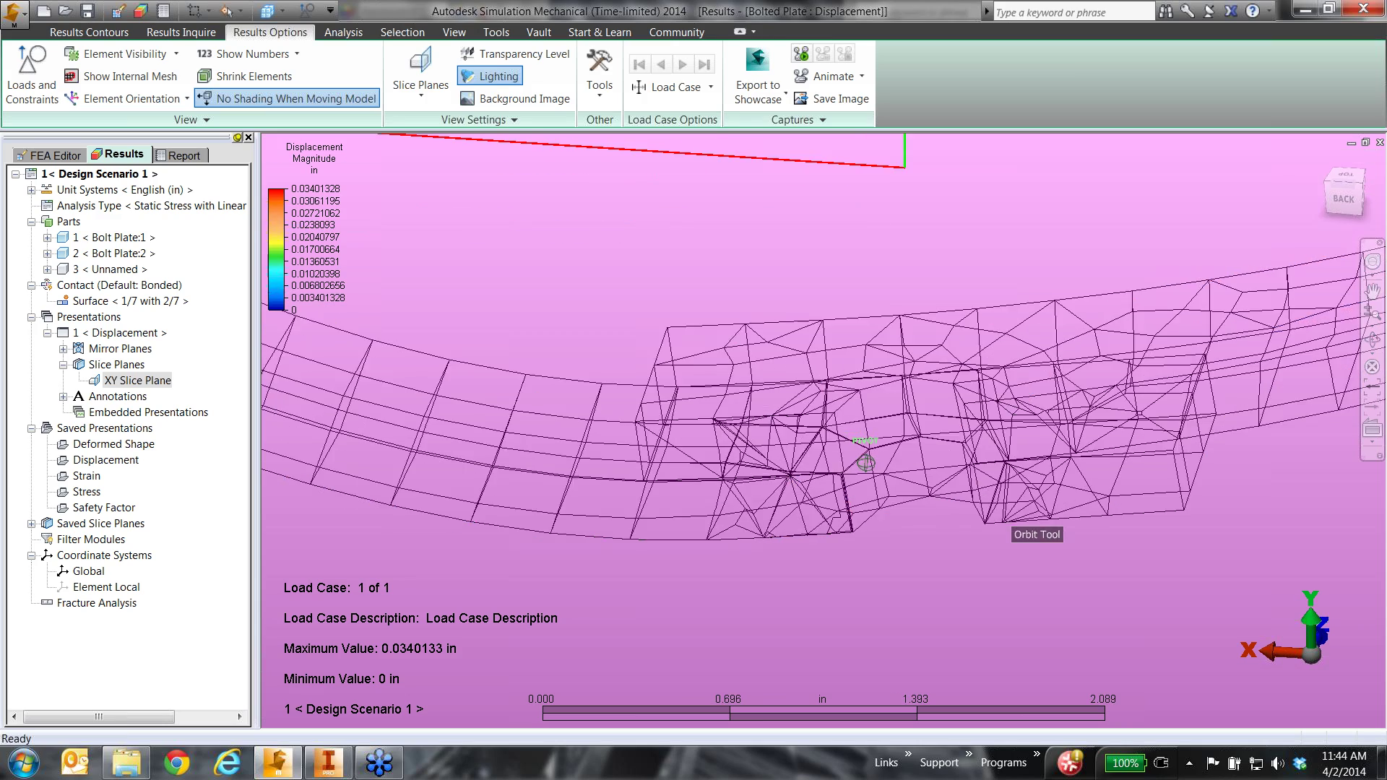
scroll(1026, 447, up, 1)
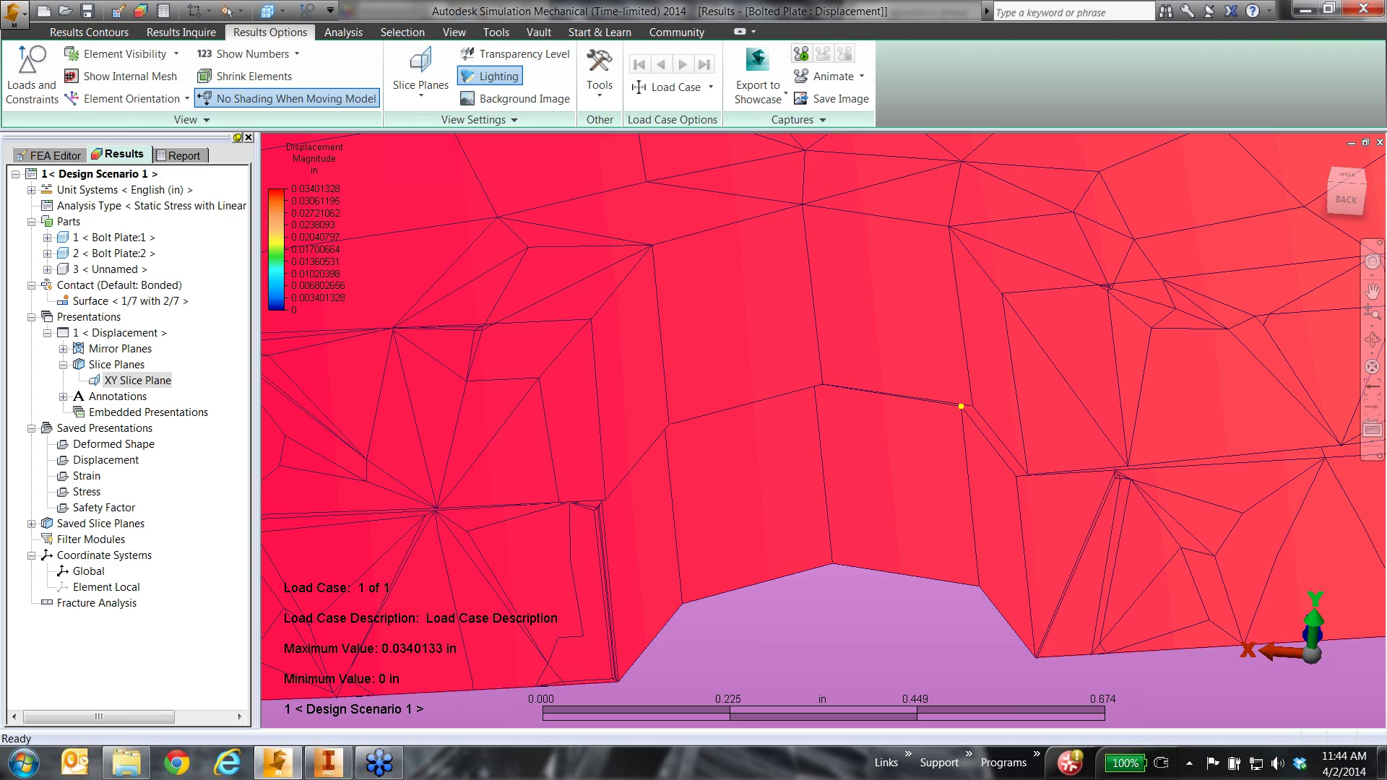
scroll(824, 380, down, 2)
scroll(831, 379, down, 2)
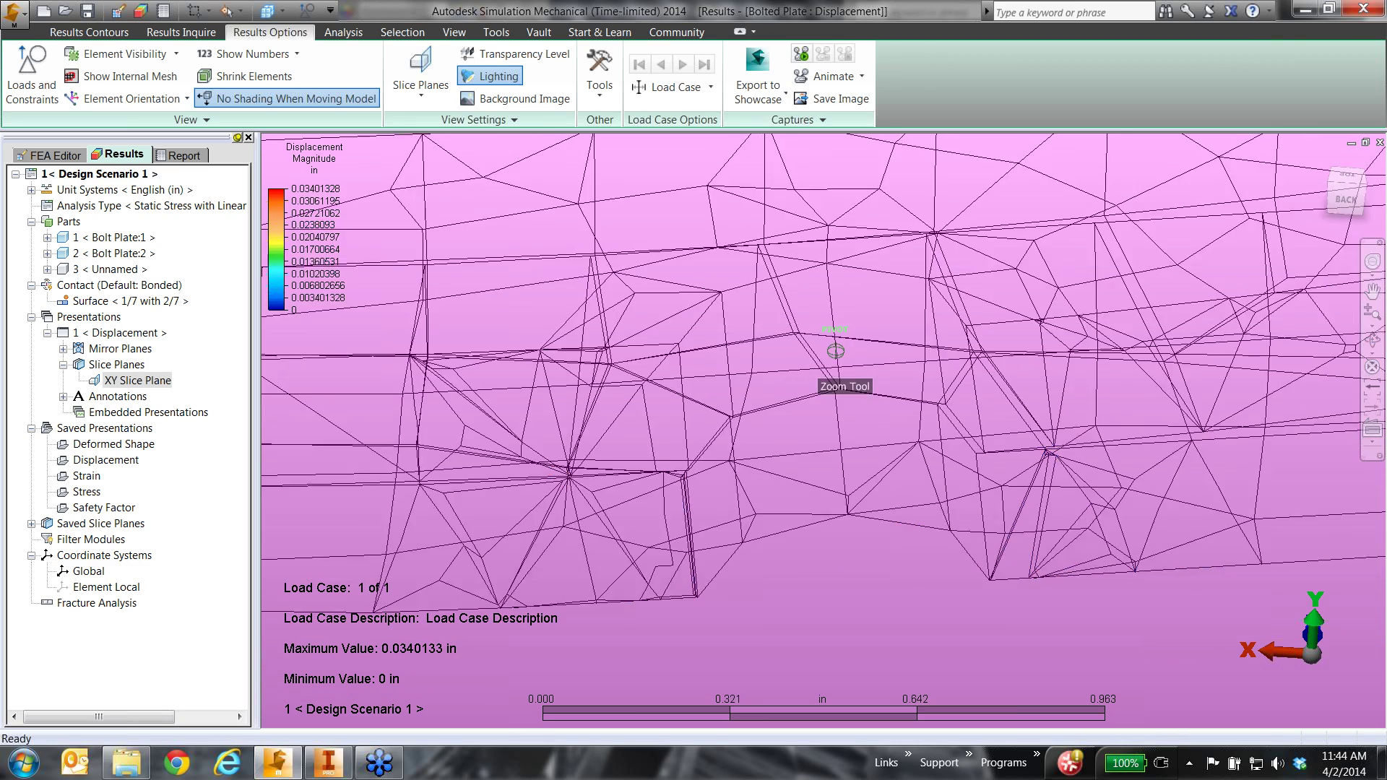
scroll(838, 380, down, 4)
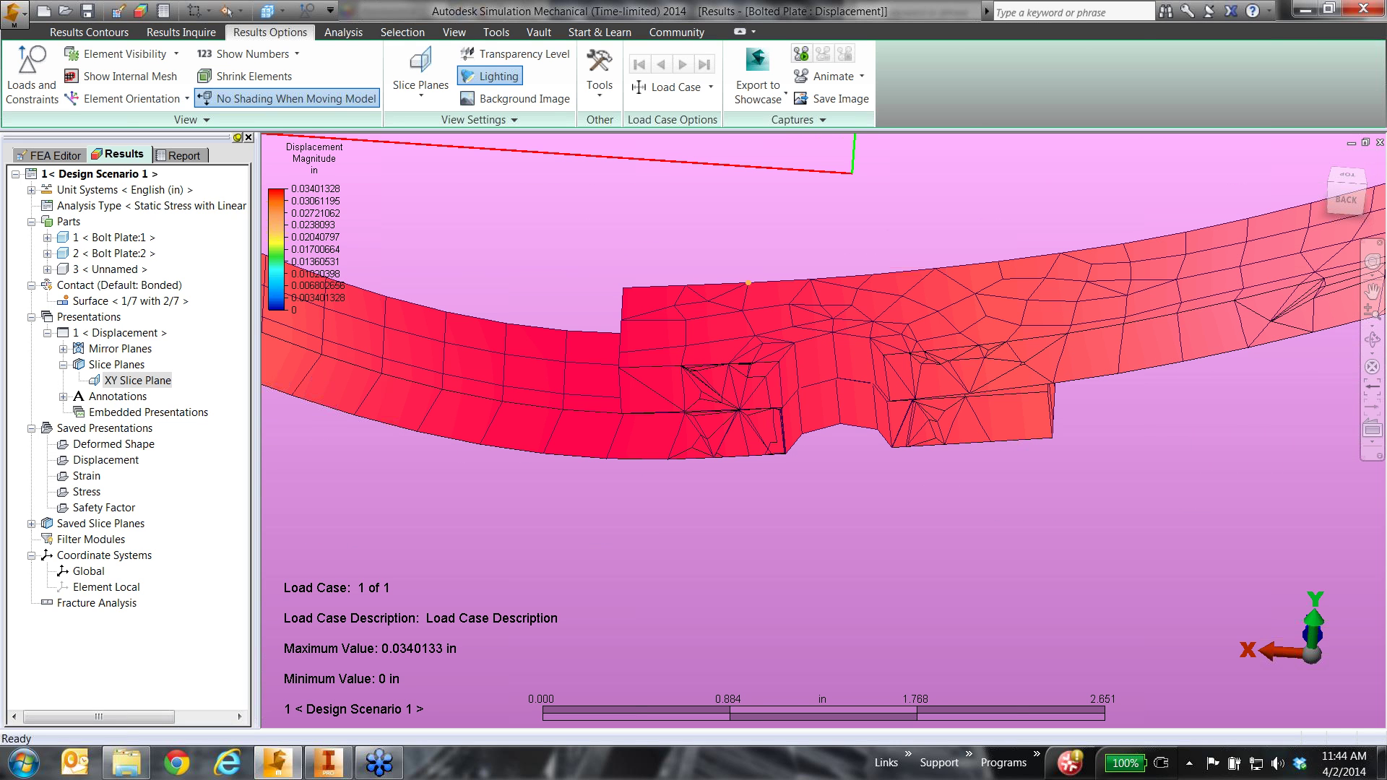
middle_drag(682, 317, 1098, 358)
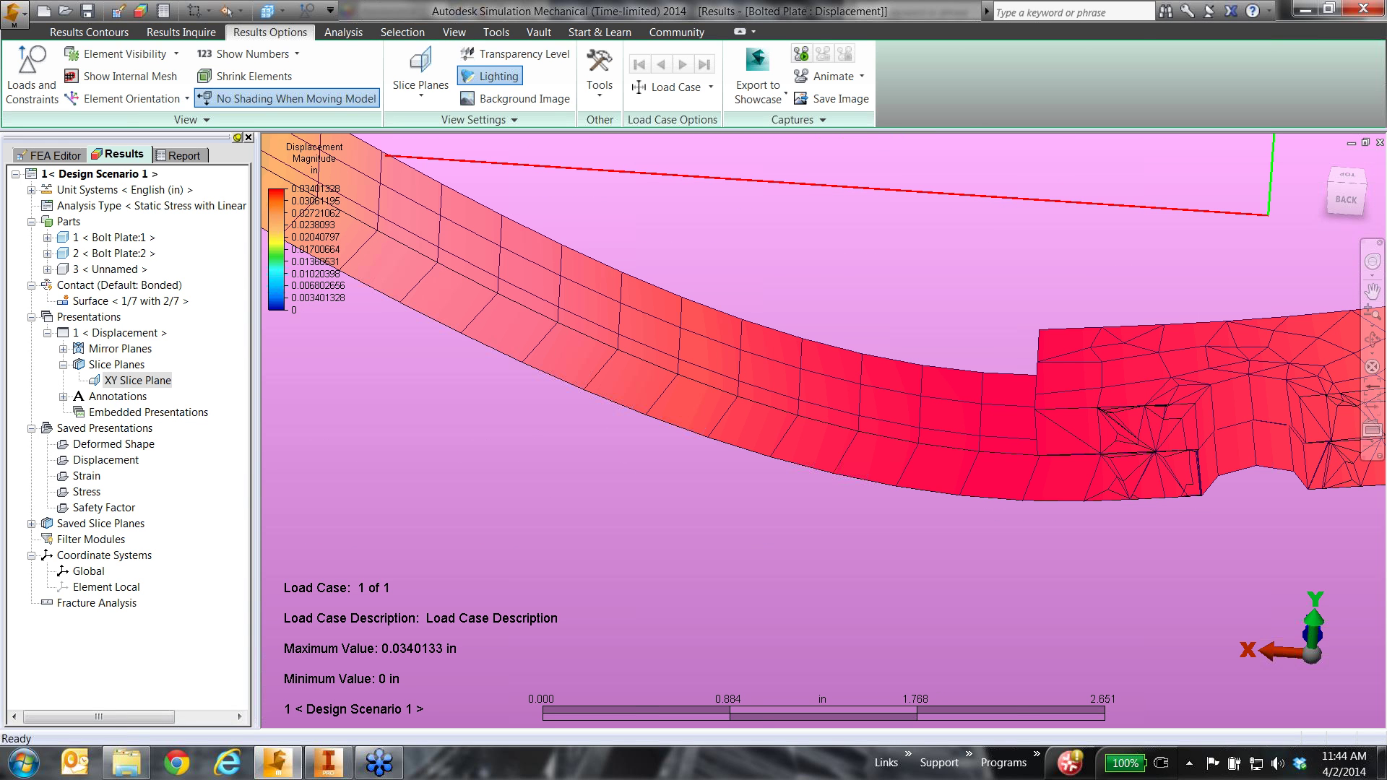
Step: Switch the selection type to elements and deactivate the XY slice plane
click(232, 10)
click(284, 98)
scroll(835, 304, down, 2)
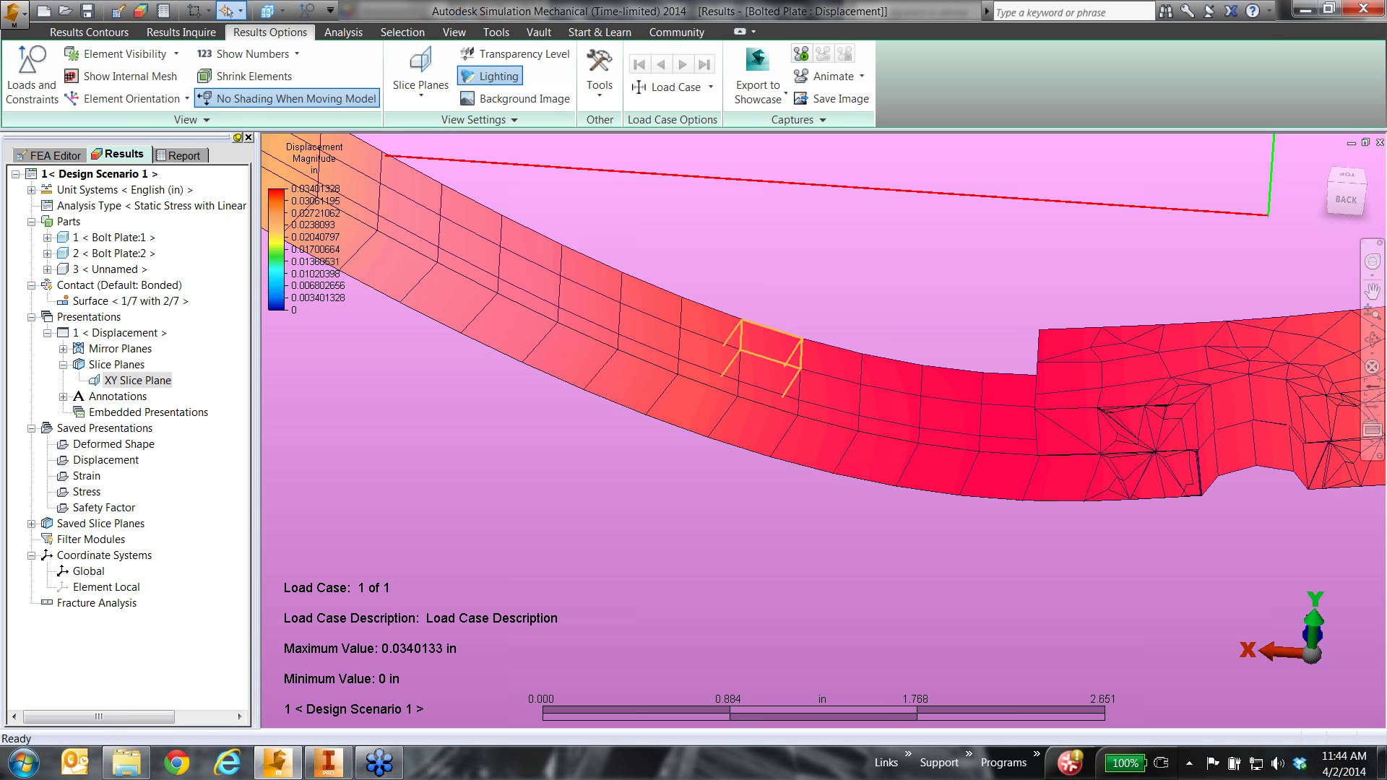
right_click(138, 381)
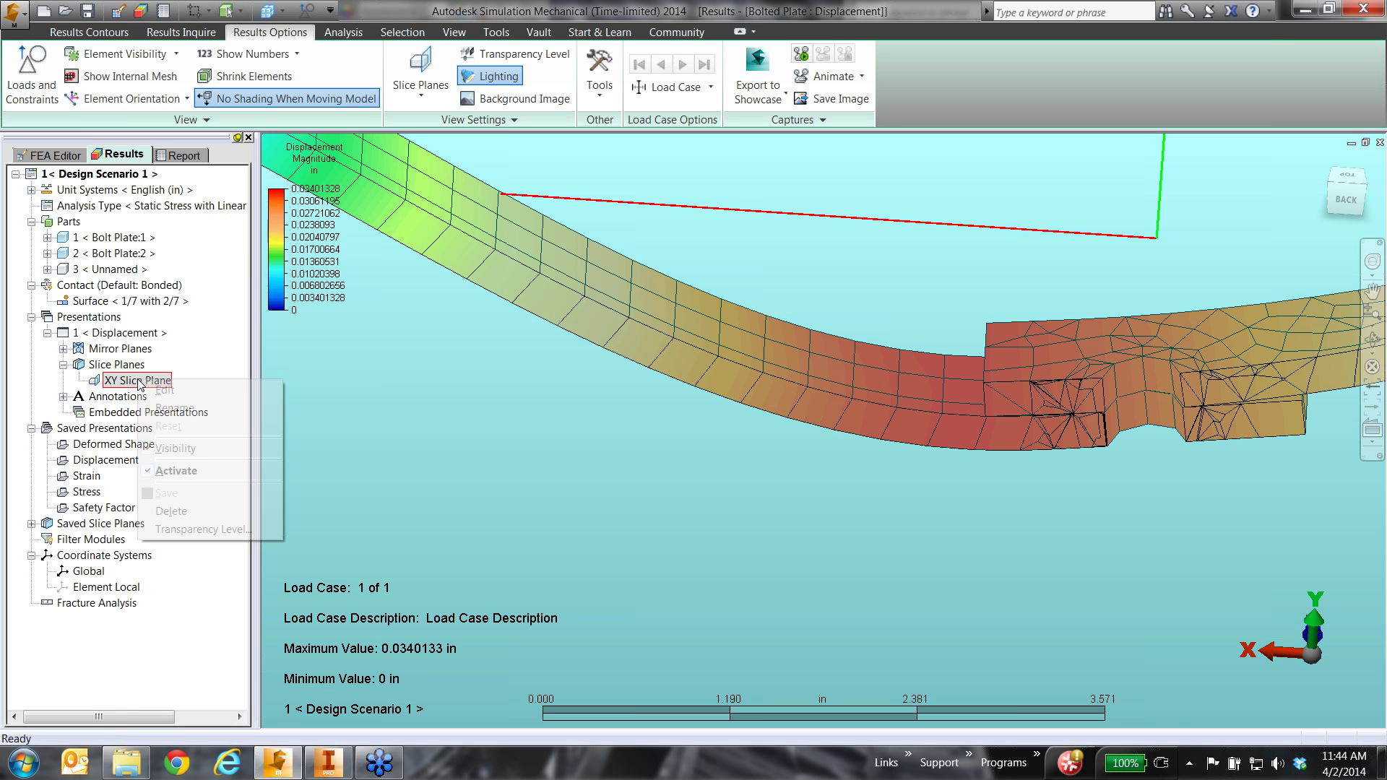
click(190, 474)
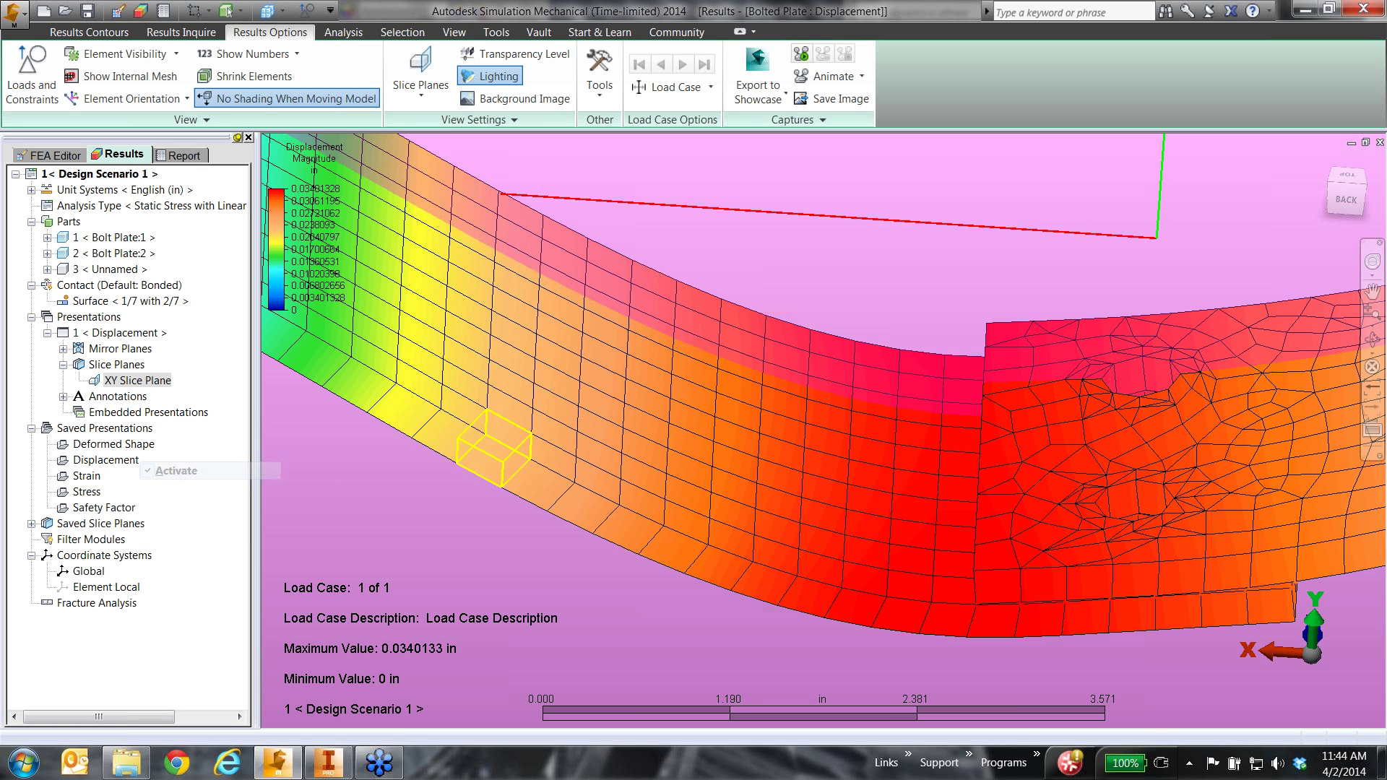
Step: Hide a group of elements along the plate edge beside the overlap and view the whole displaced assembly
drag(770, 444, 871, 382)
right_click(781, 567)
click(867, 510)
mouse_move(847, 469)
middle_down()
mouse_move(783, 463)
mouse_move(766, 505)
mouse_move(852, 505)
mouse_move(862, 544)
middle_up()
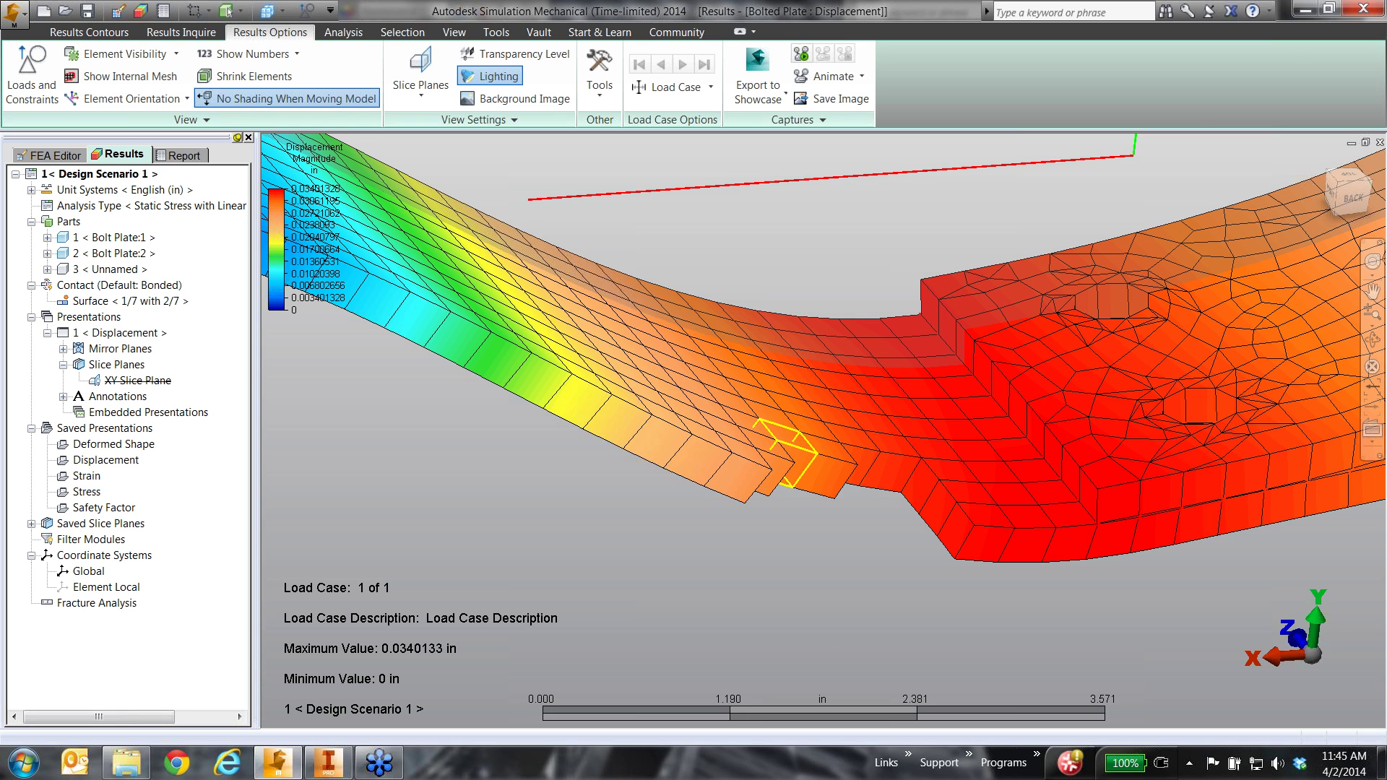
key(Home)
mouse_move(791, 426)
middle_down()
mouse_move(752, 377)
mouse_move(604, 406)
middle_up()
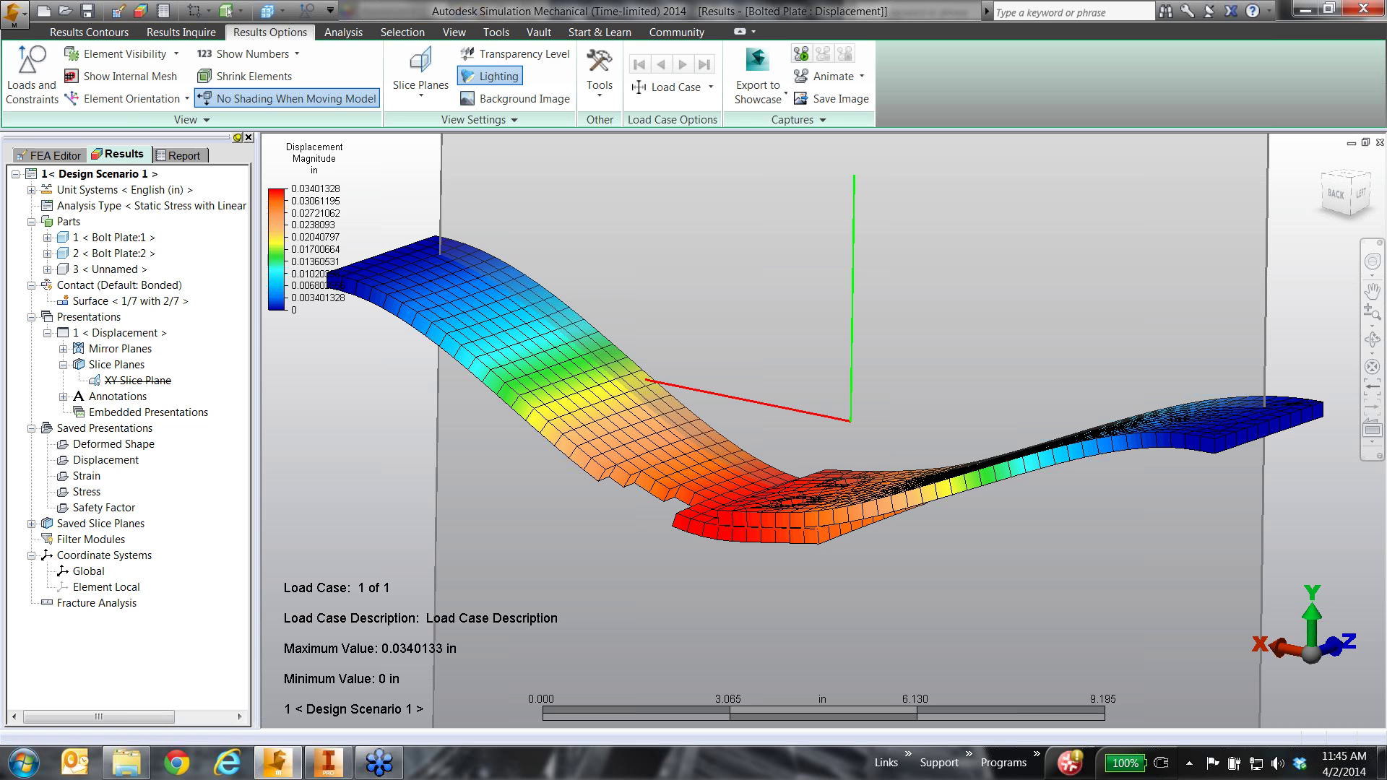
Step: Close the displacement results and open Radiator.fem from the Steady State folder without saving the bolted plate changes
click(1379, 142)
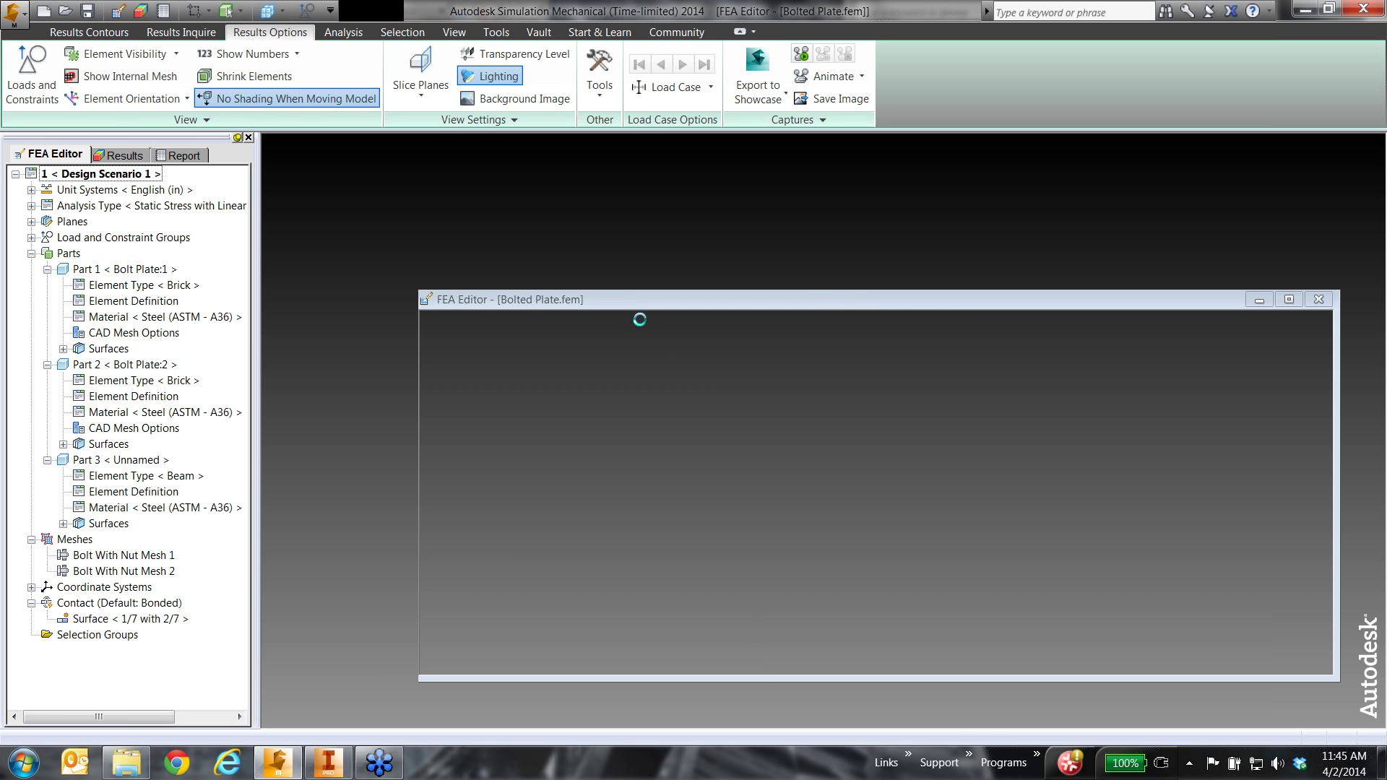
click(63, 11)
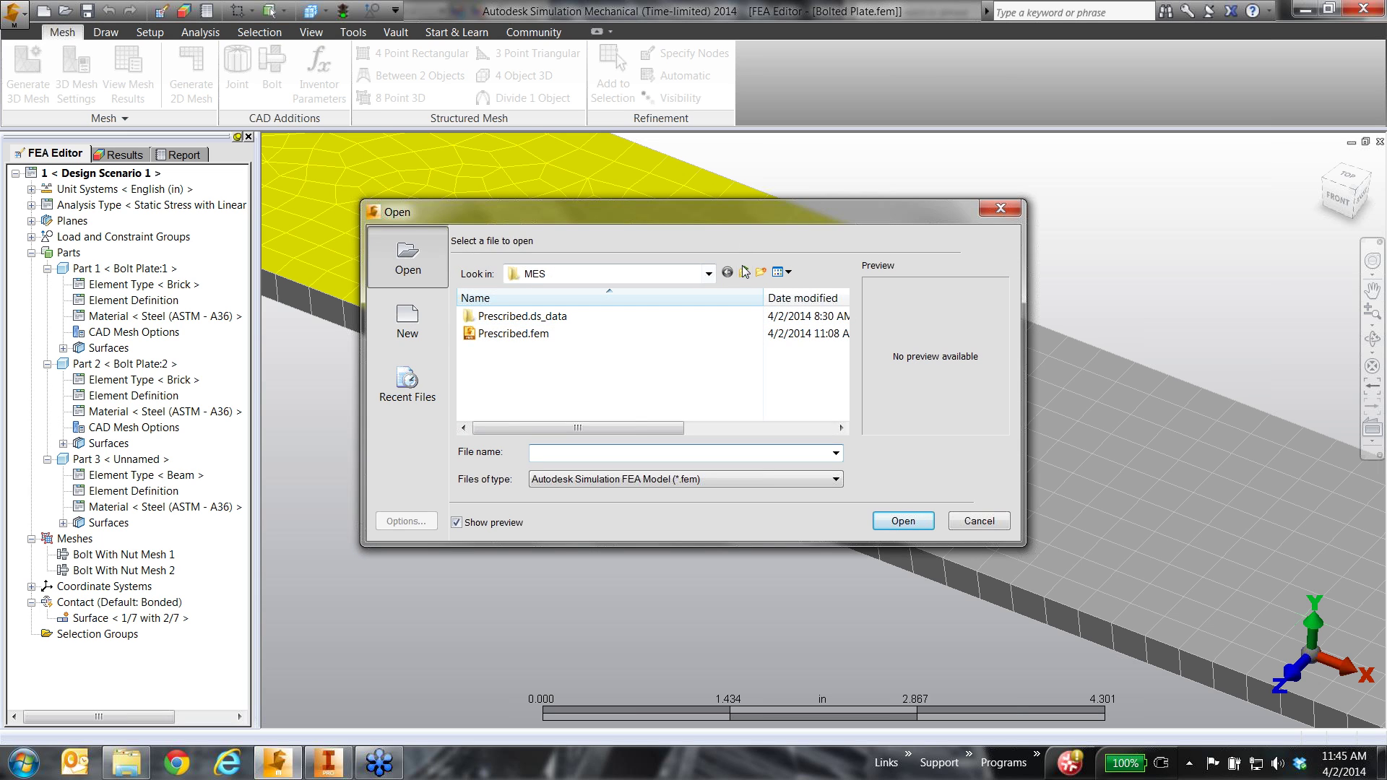
click(744, 271)
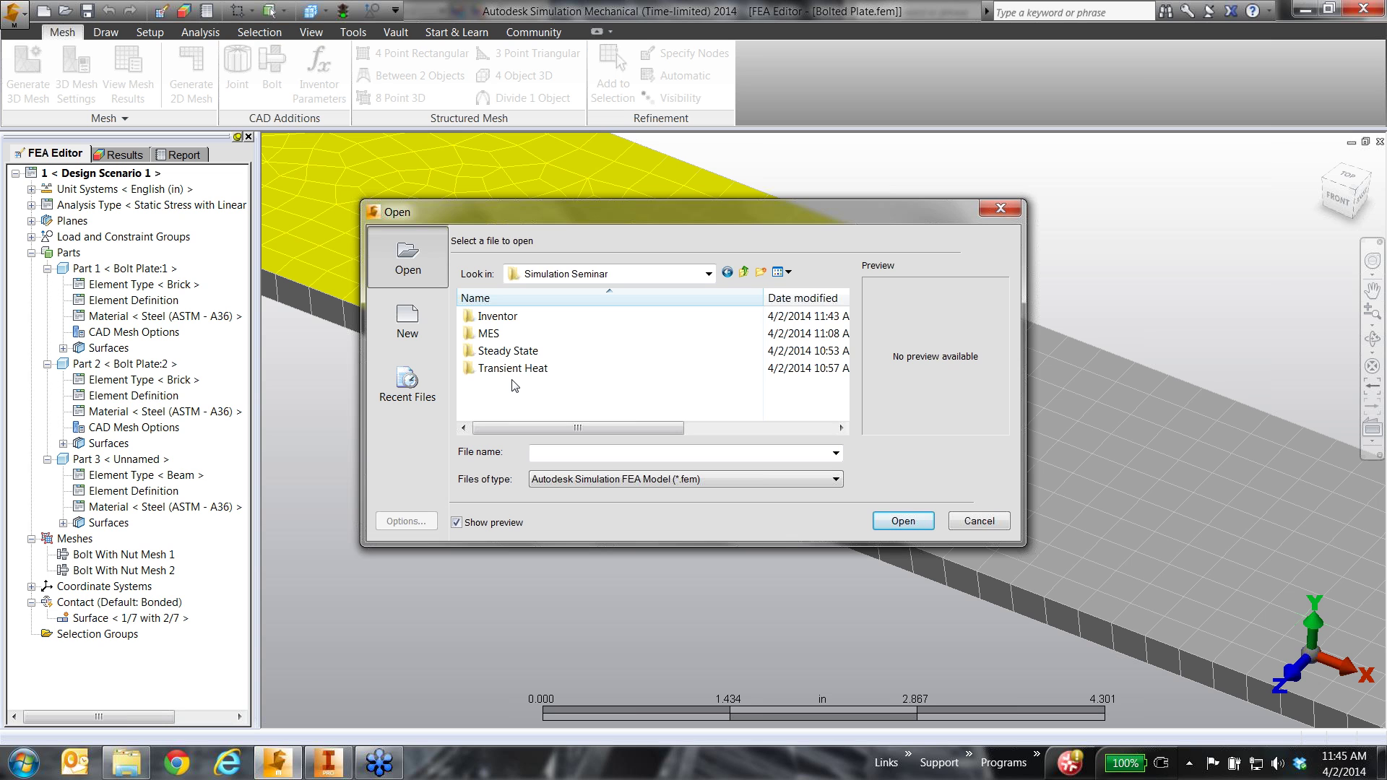
double_click(519, 353)
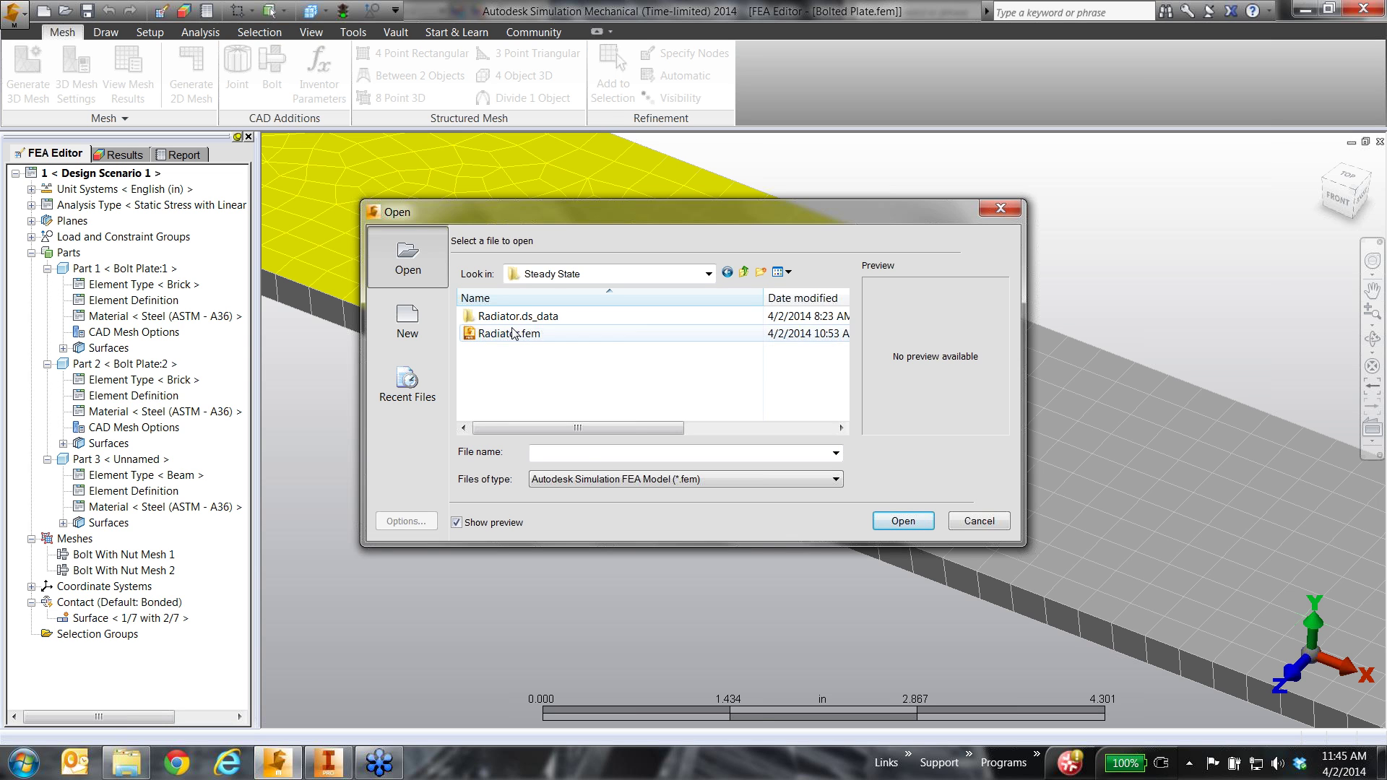
click(509, 333)
double_click(510, 334)
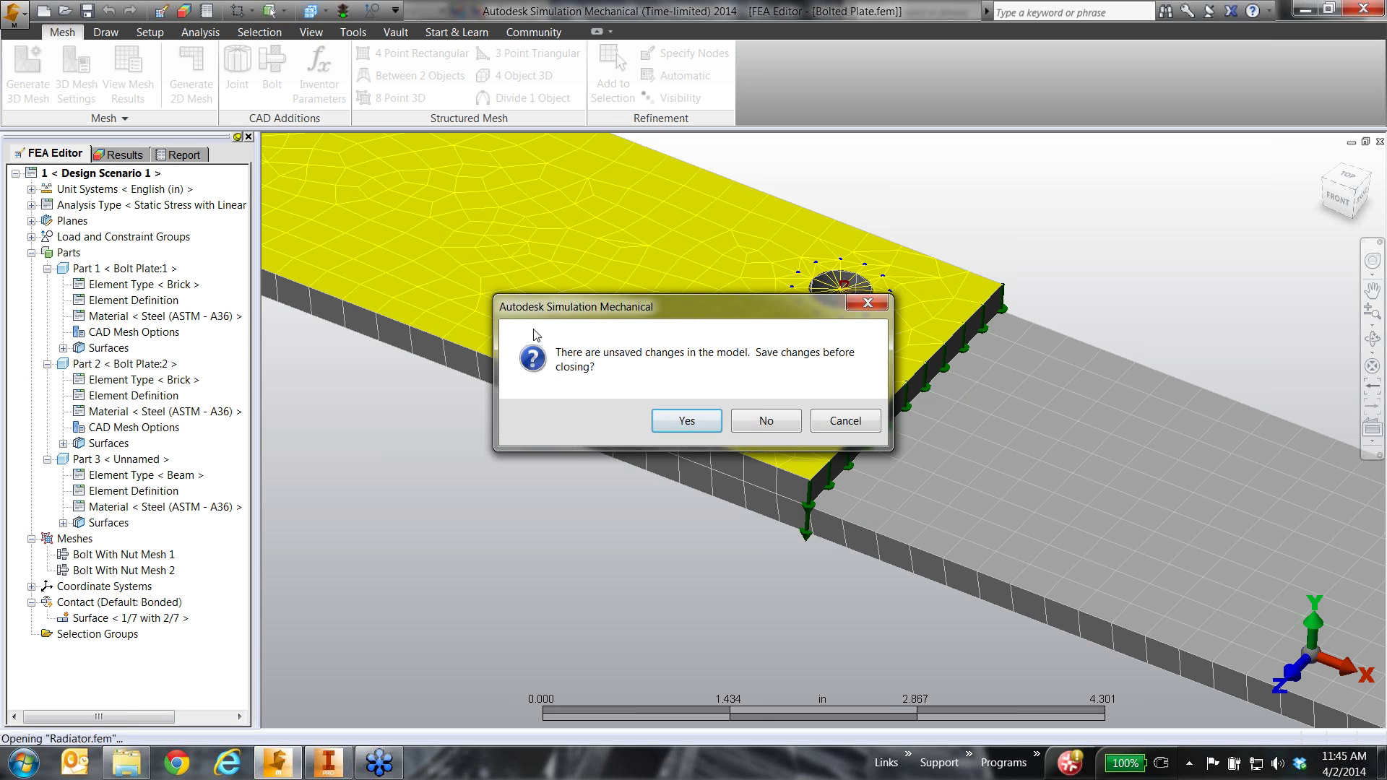
click(783, 421)
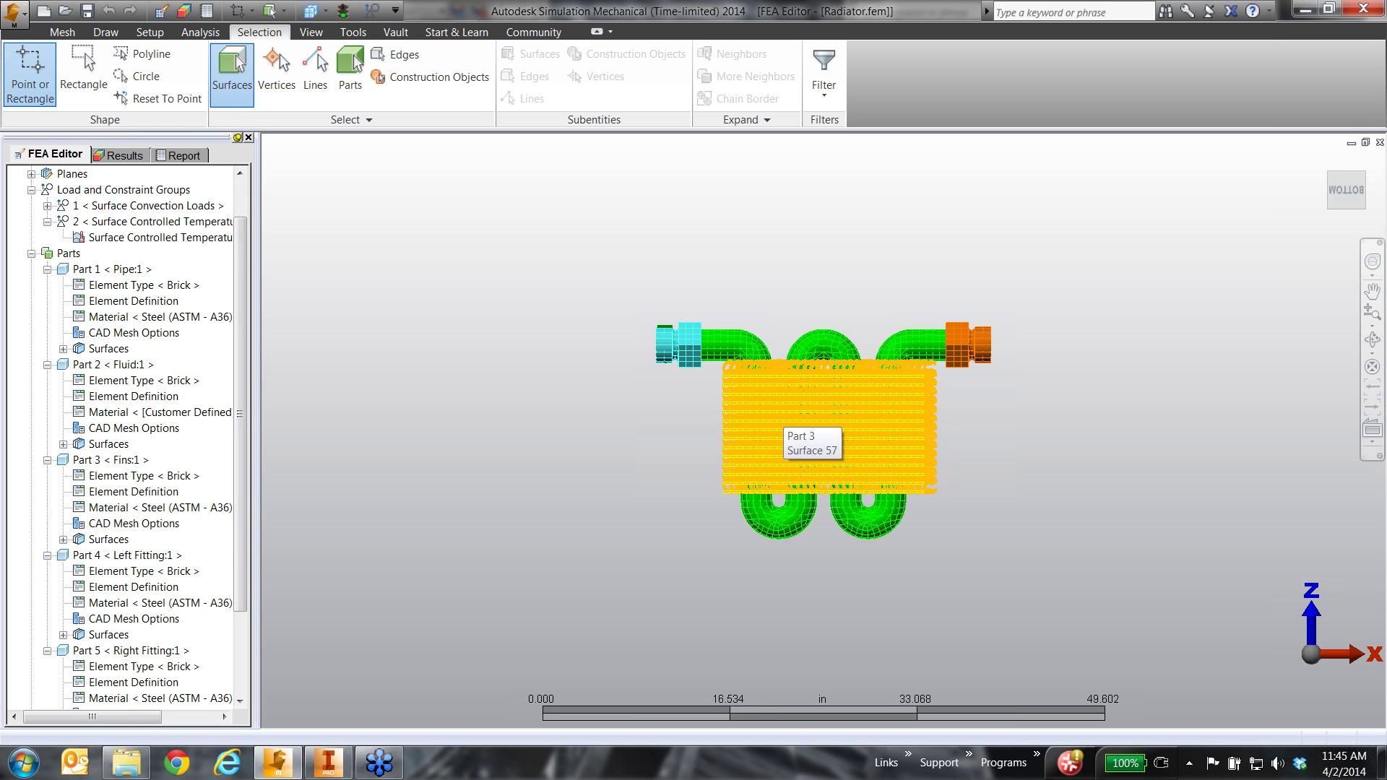
Step: Collapse the radiator's parts list and highlight the surface convection loads on the fins
mouse_move(781, 423)
shift+middle_down()
mouse_move(603, 515)
mouse_move(650, 511)
mouse_move(679, 443)
shift+middle_up()
scroll(682, 446, up, 3)
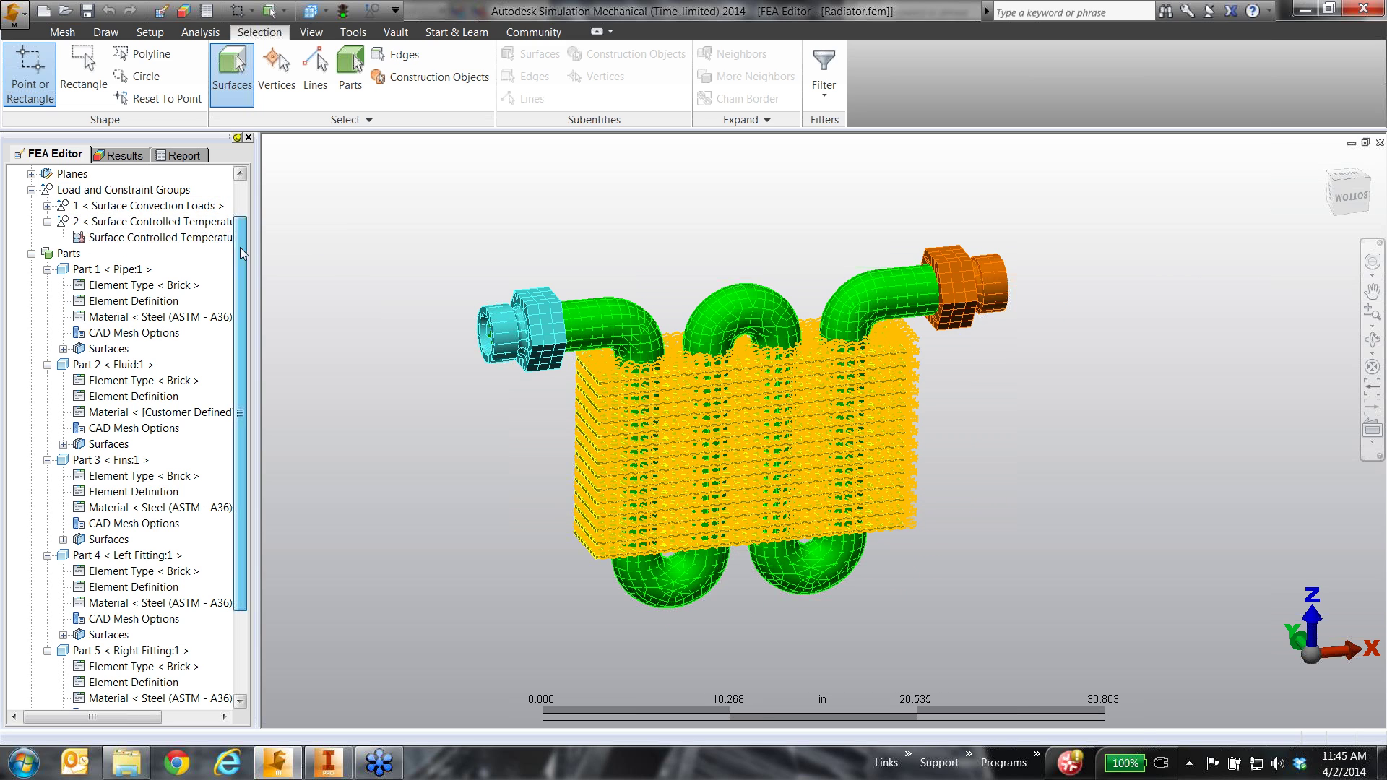
scroll(242, 253, up, 1)
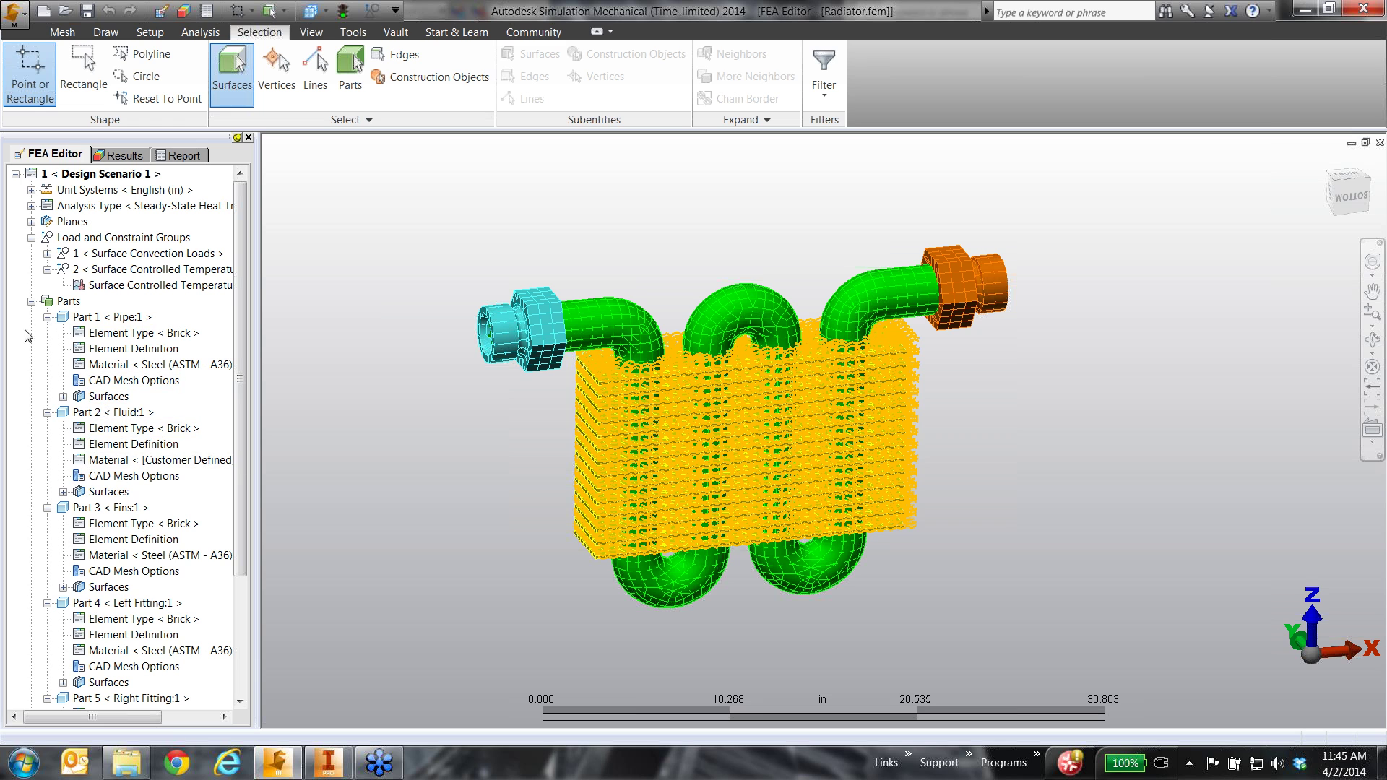
click(31, 302)
click(174, 254)
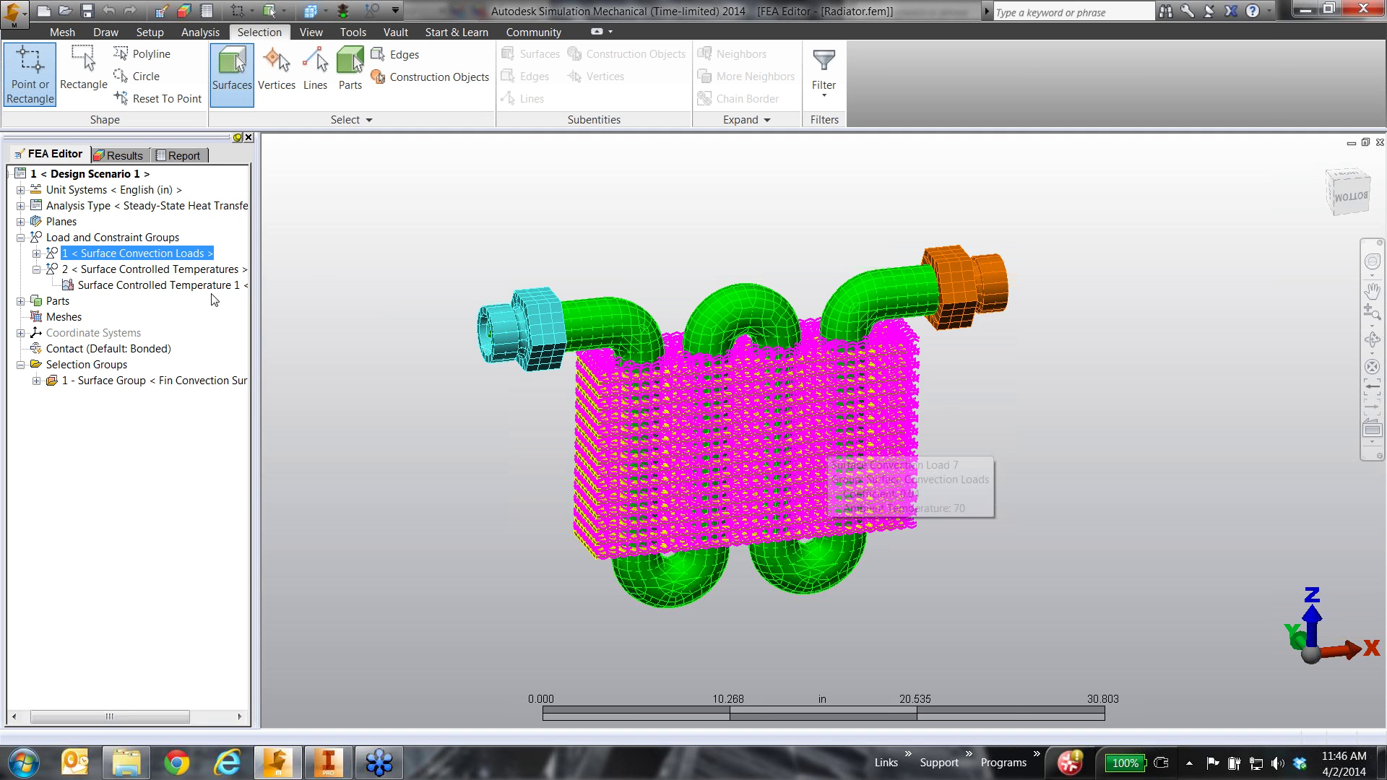
Step: Highlight the surface controlled temperature and inspect the fluid inlet face inside the fitting where it is applied
click(159, 285)
scroll(596, 311, up, 4)
middle_drag(594, 332, 614, 358)
click(159, 284)
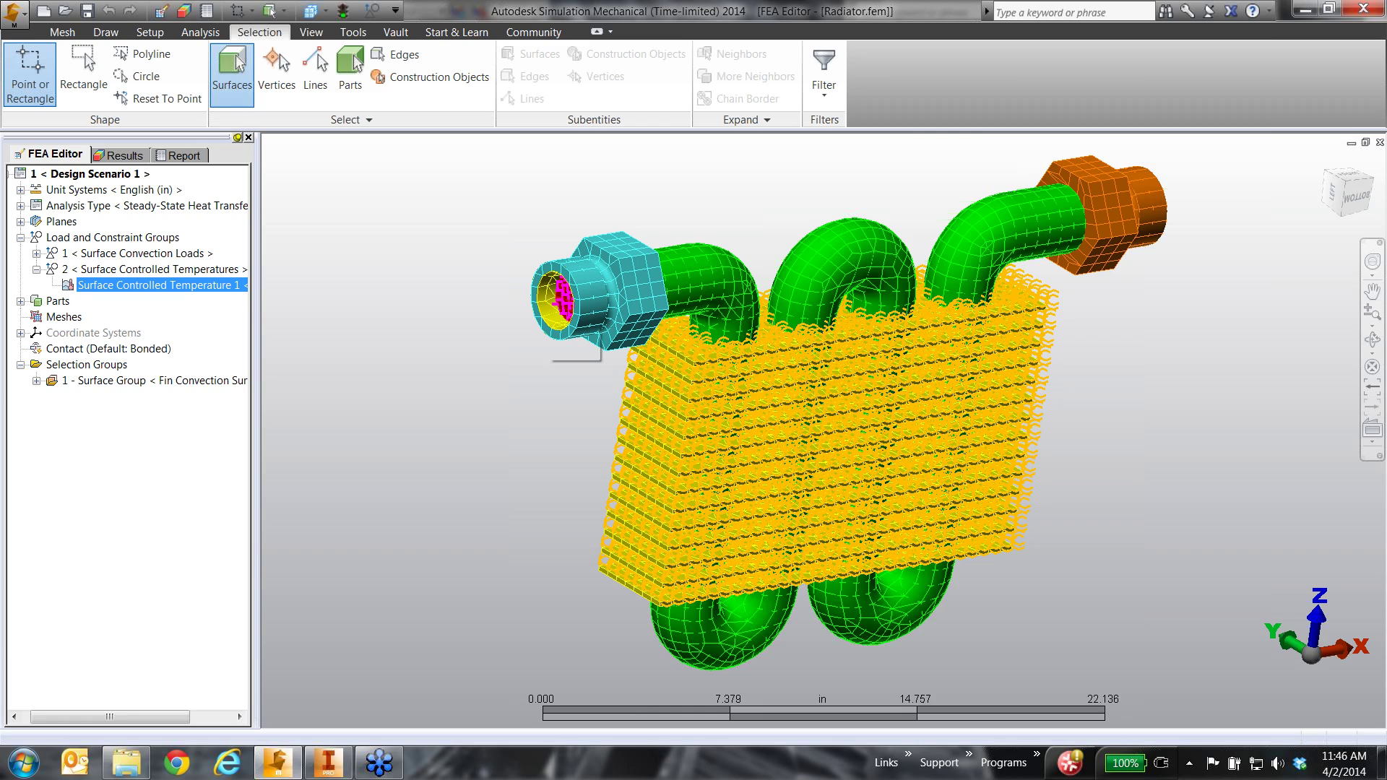
scroll(567, 291, up, 3)
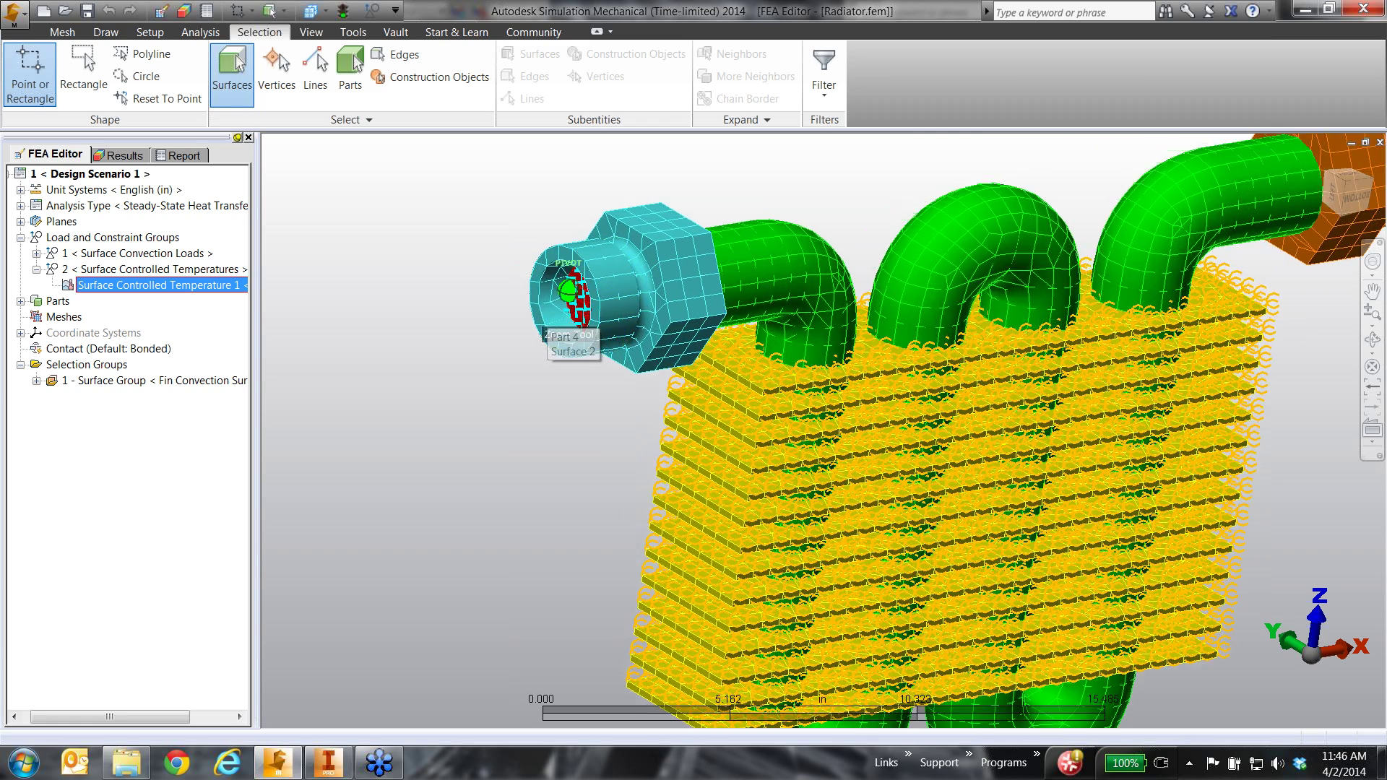
scroll(567, 291, up, 3)
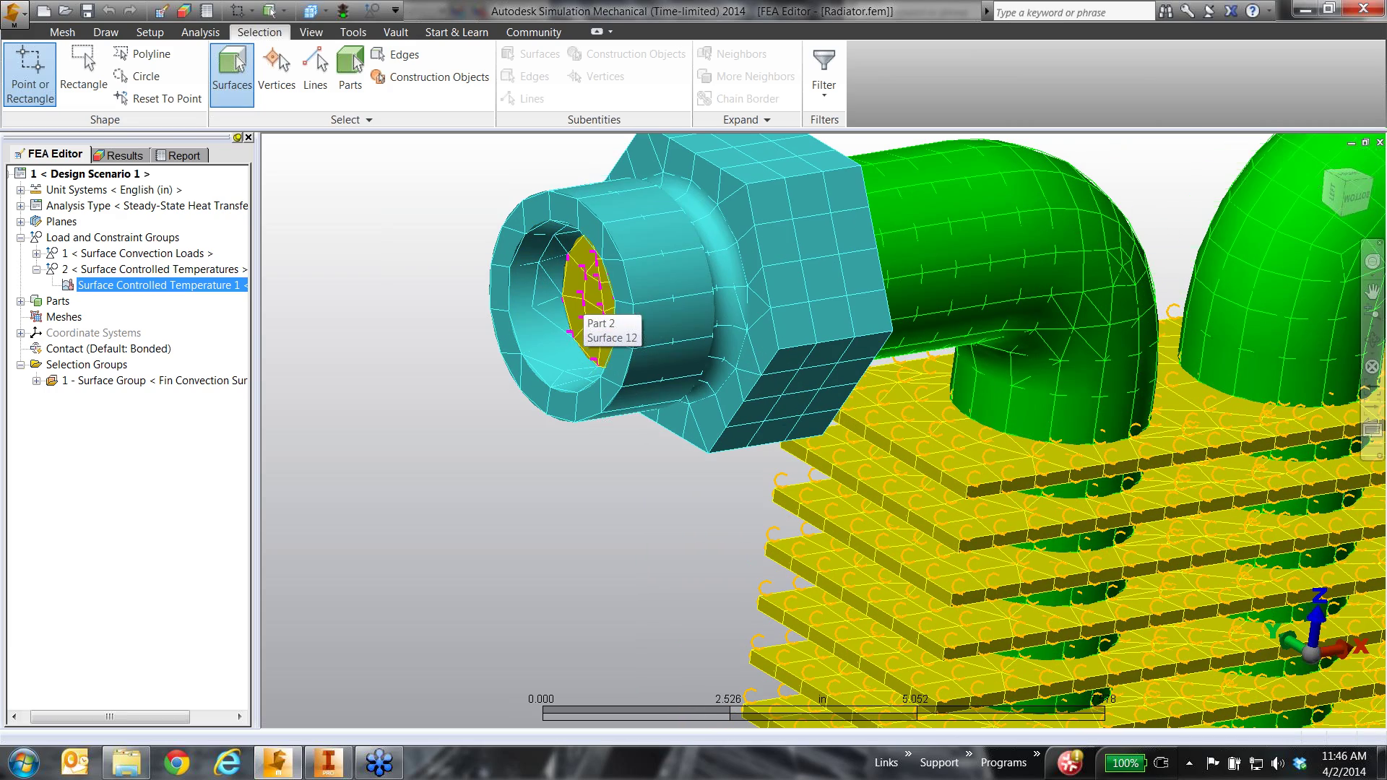
click(575, 299)
scroll(557, 298, down, 5)
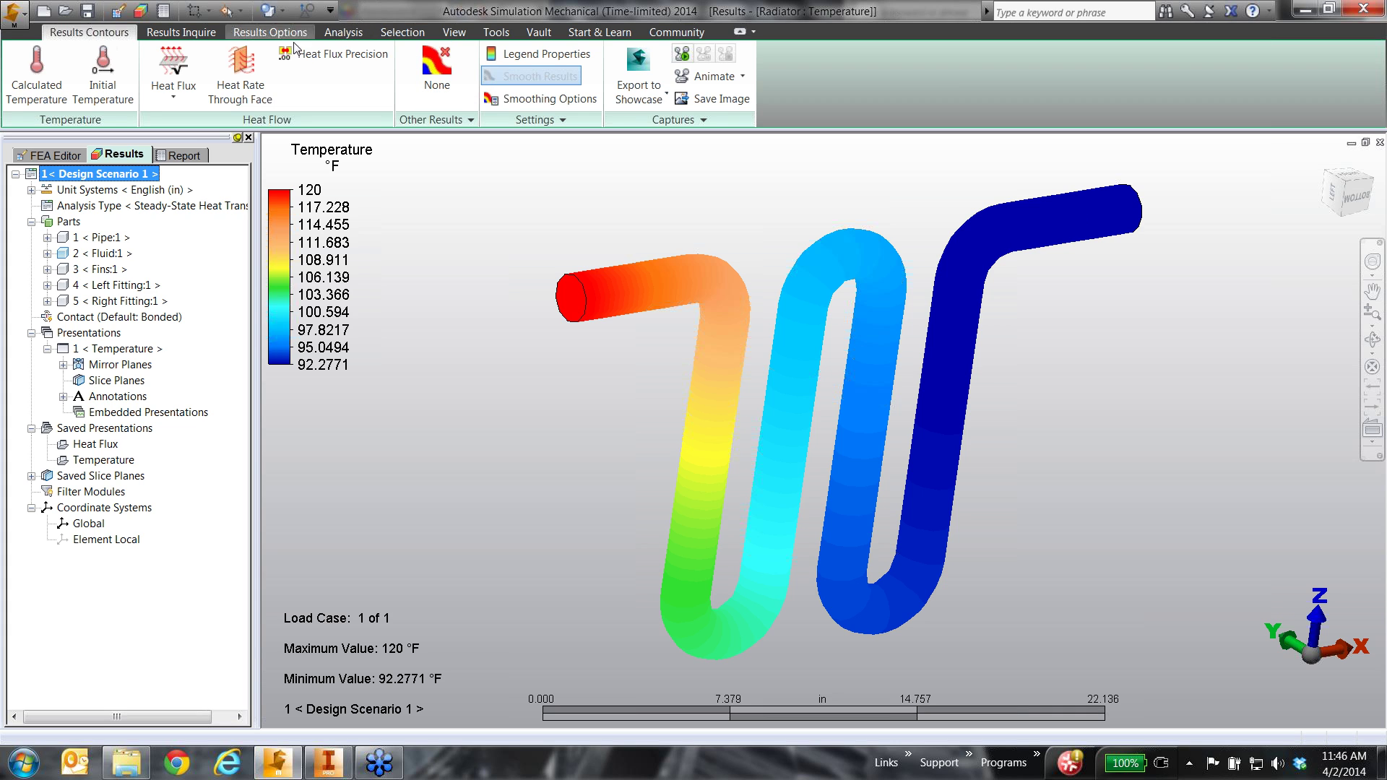
Step: Turn on the results probe and show the Pipe part together with the fluid in the temperature results
click(213, 32)
click(390, 83)
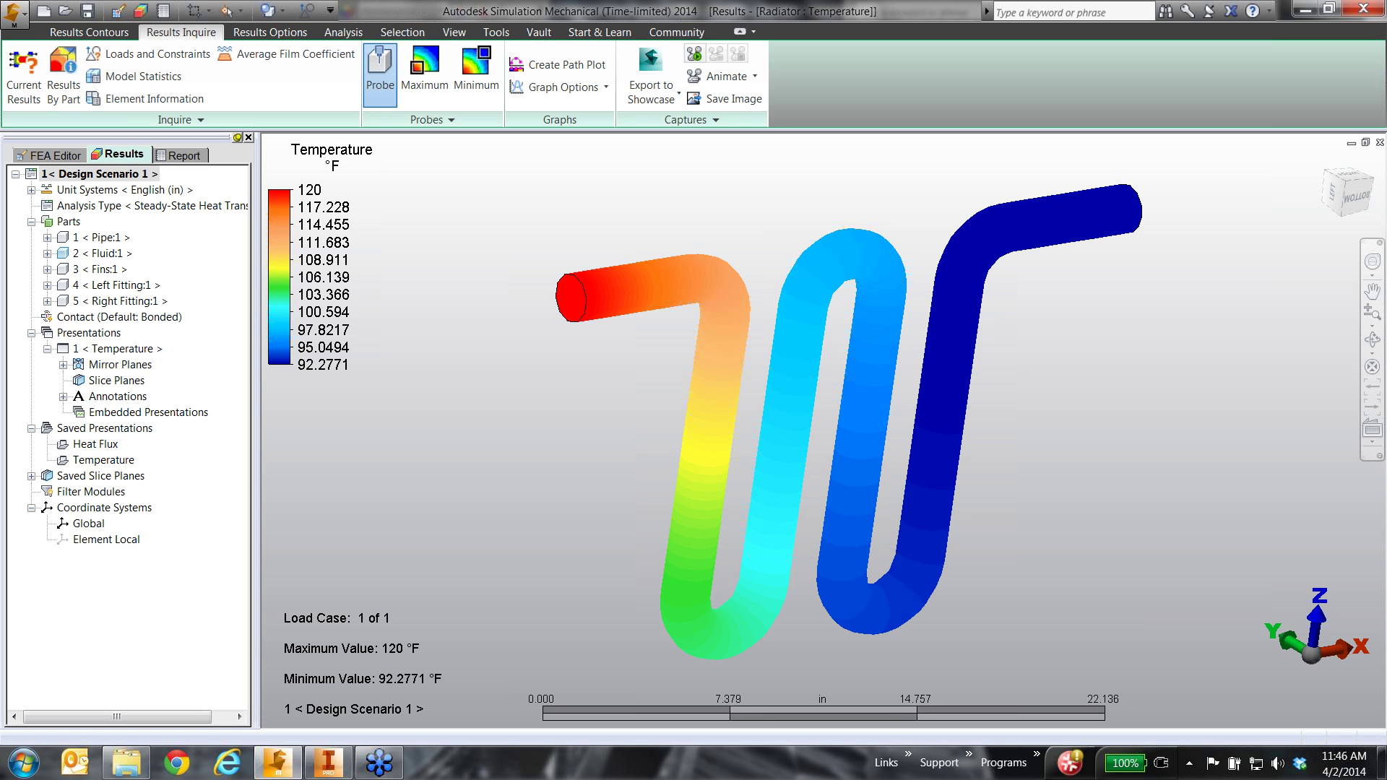
right_click(112, 238)
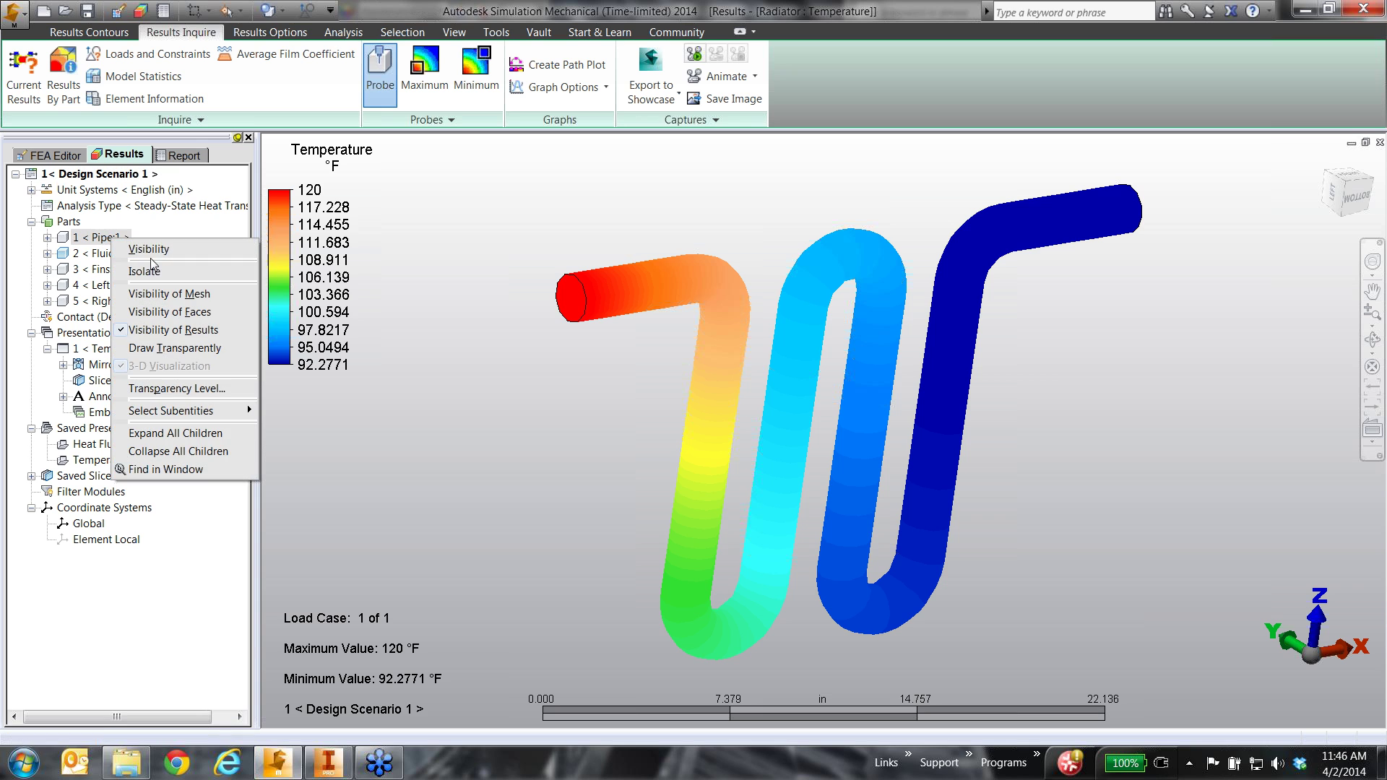
click(163, 251)
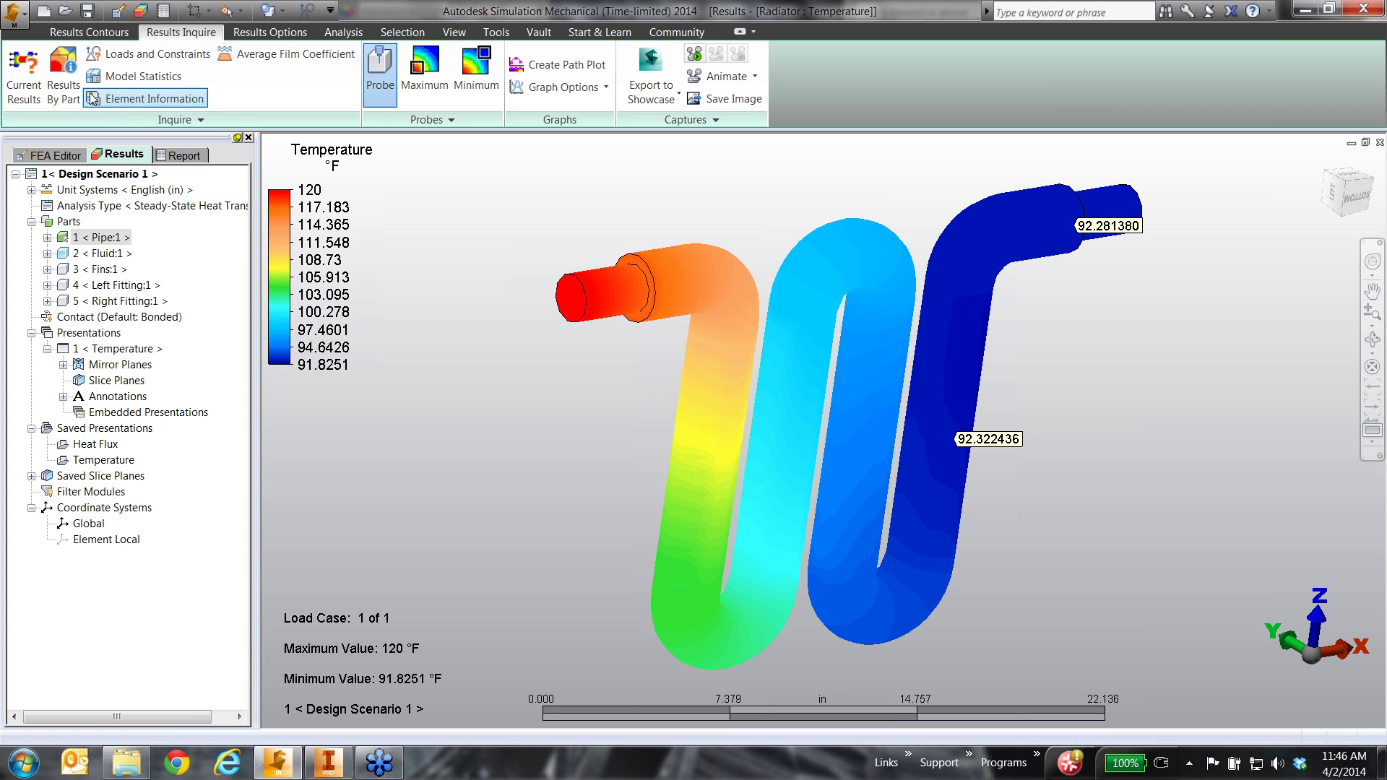
Step: Open Exercise E.fem from the Transient Heat folder in place of the radiator model
click(69, 15)
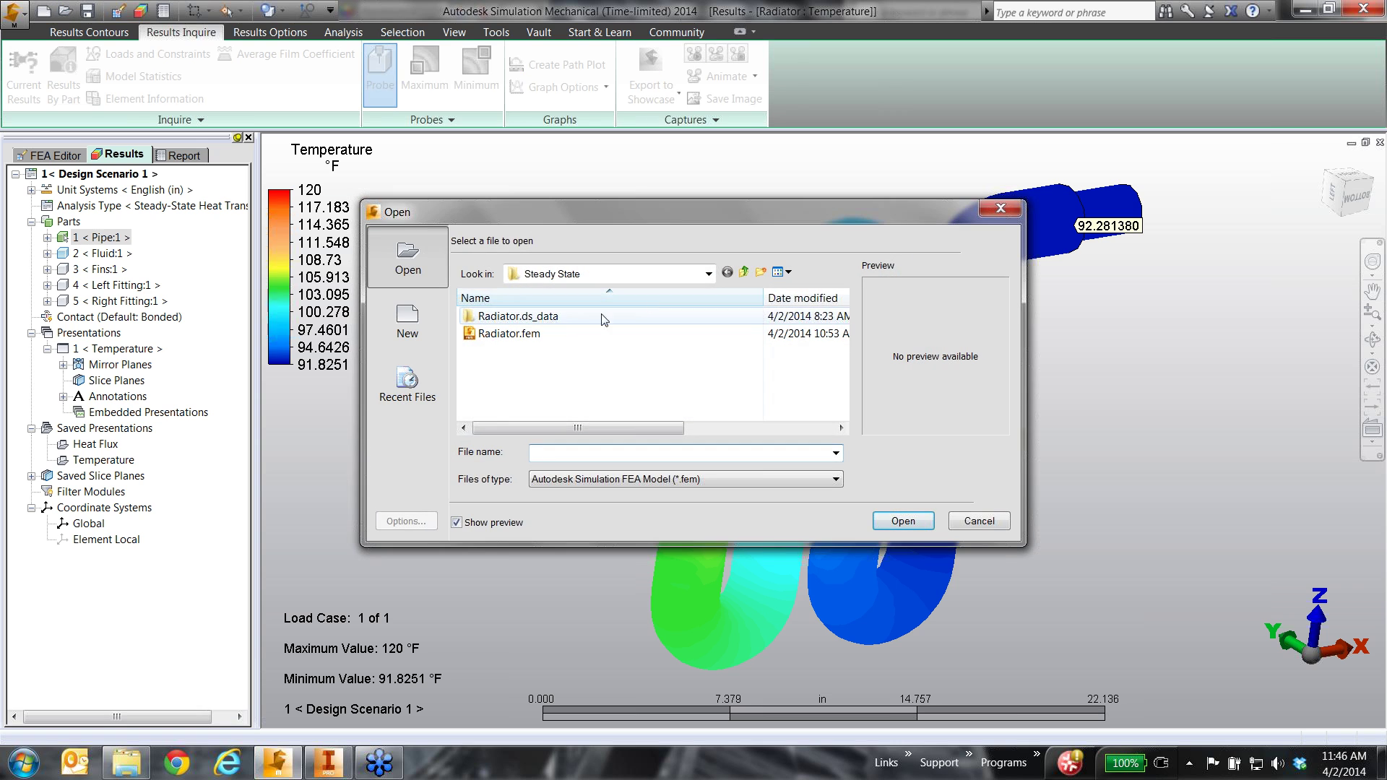
click(752, 276)
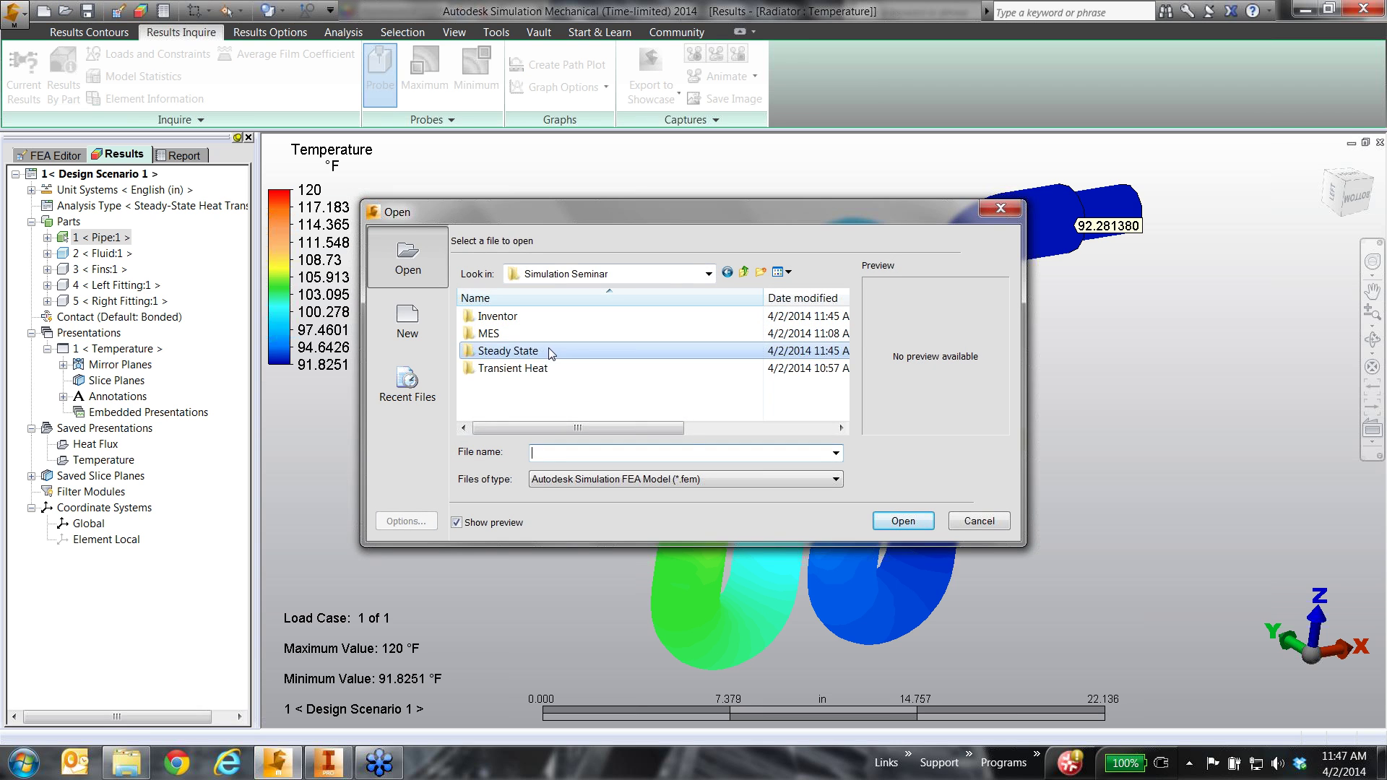
click(509, 378)
double_click(509, 370)
double_click(510, 333)
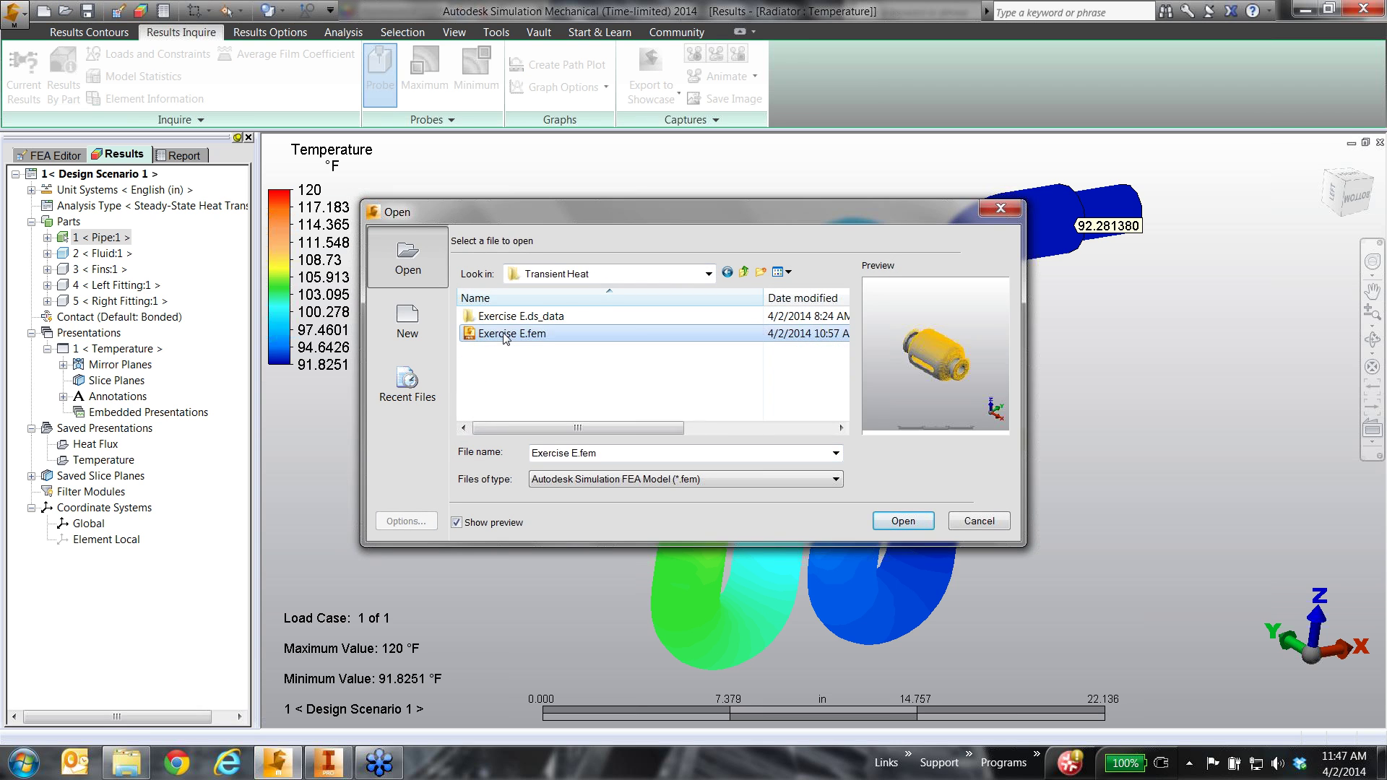
click(764, 423)
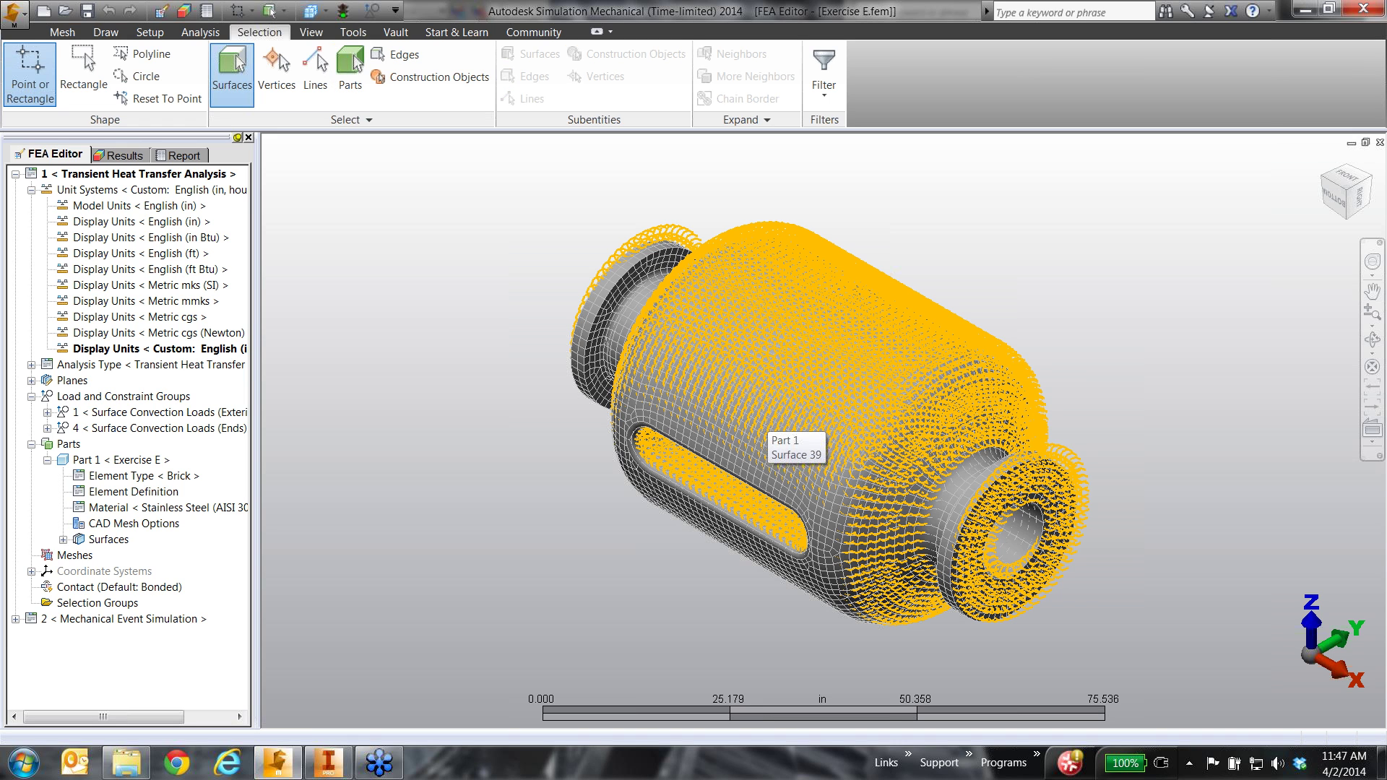
Step: Collapse the unit systems list and show the transient temperature results, continuing despite the model mismatch
double_click(72, 191)
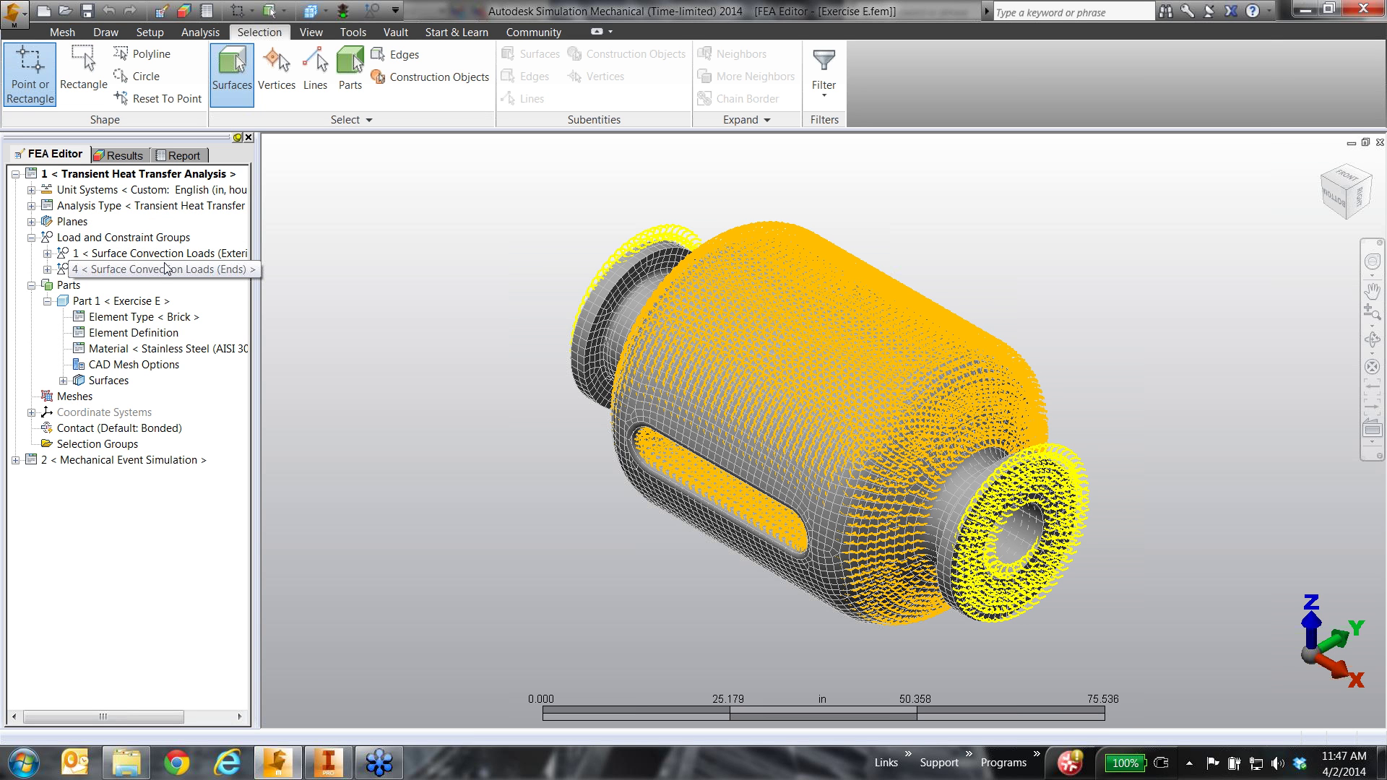
click(120, 156)
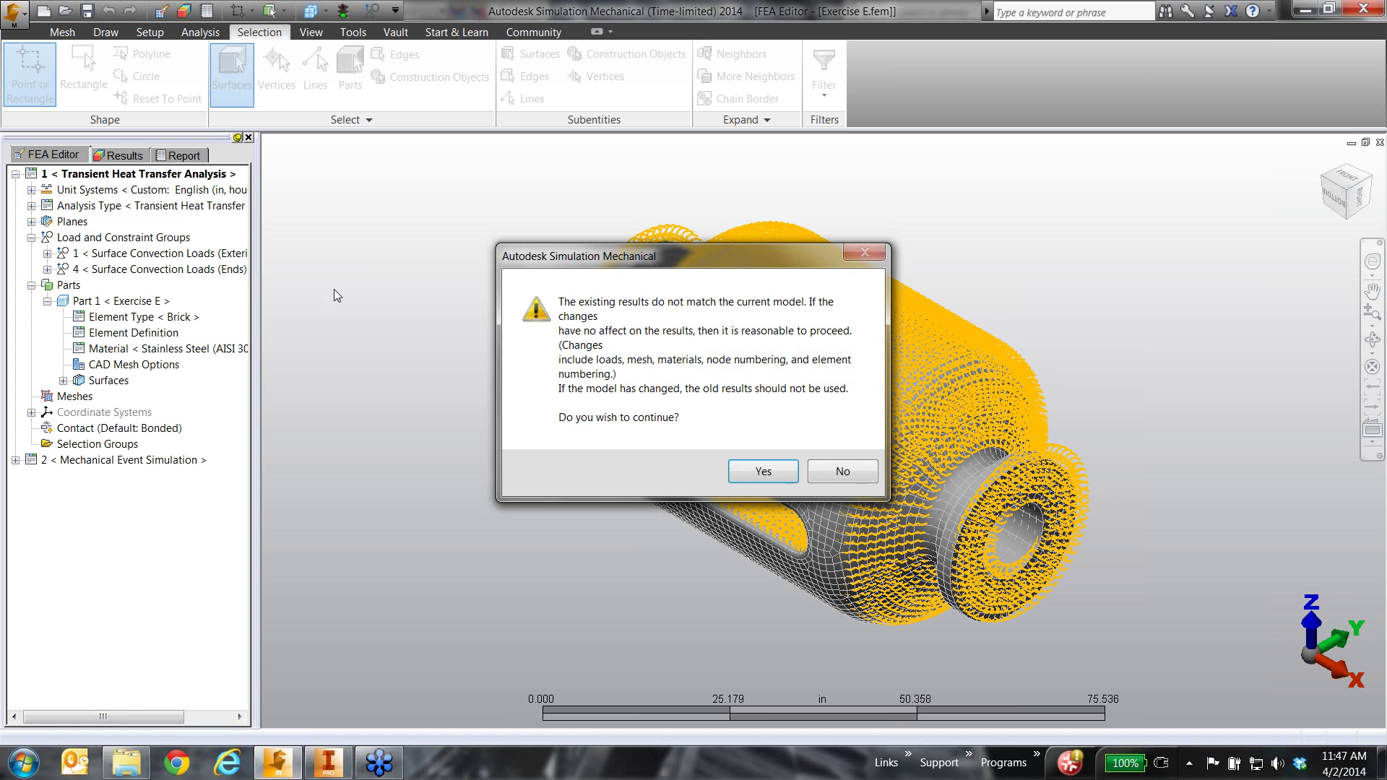
click(745, 470)
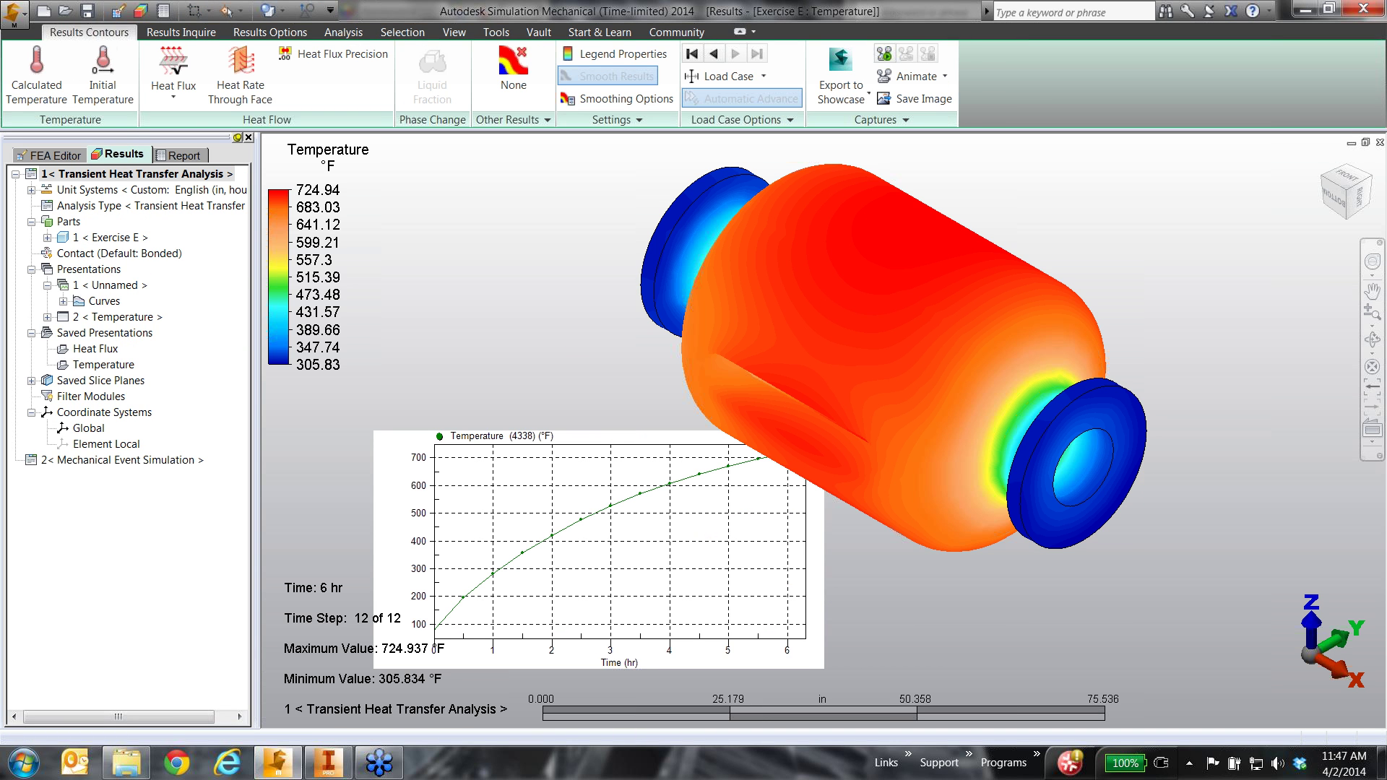
Step: Inspect the event duration and time steps in the transient heat transfer analysis parameters, leaving them unchanged
click(52, 155)
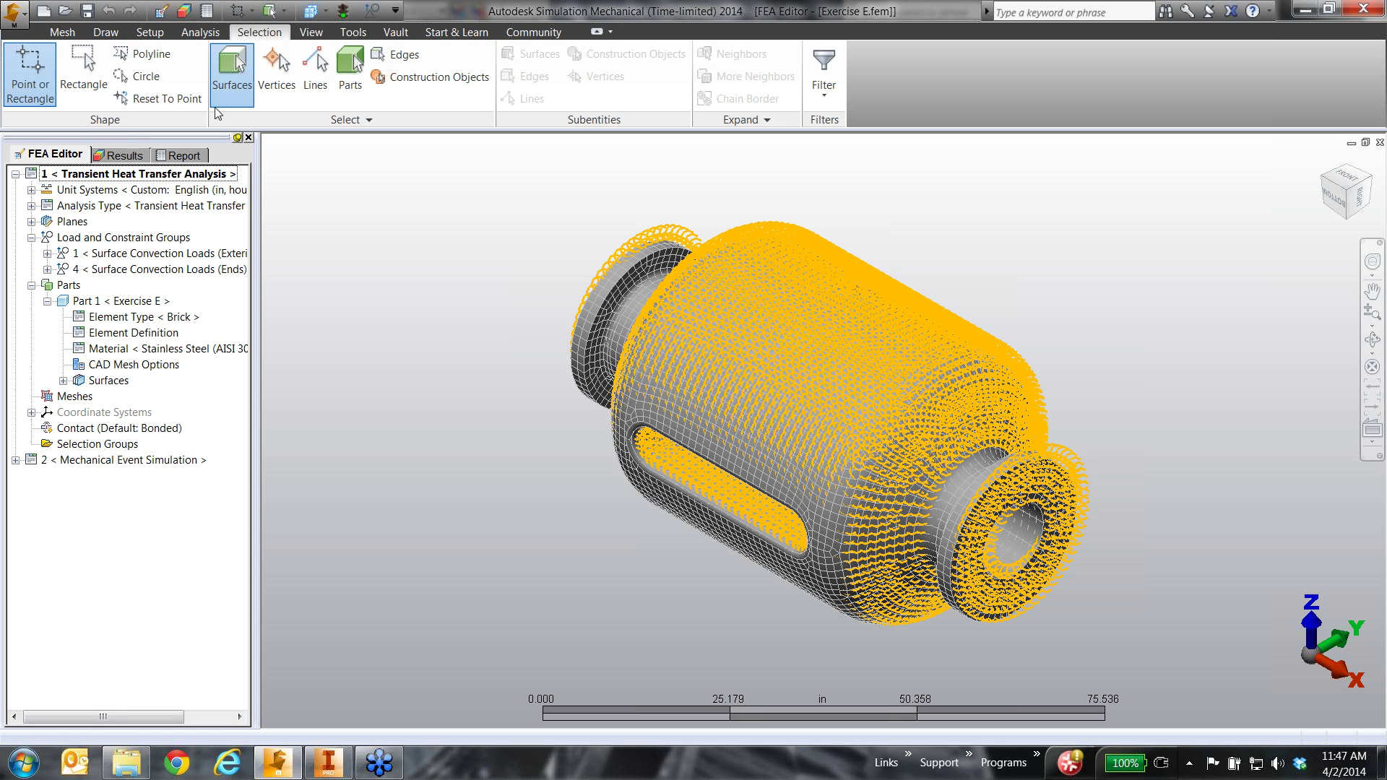
click(149, 31)
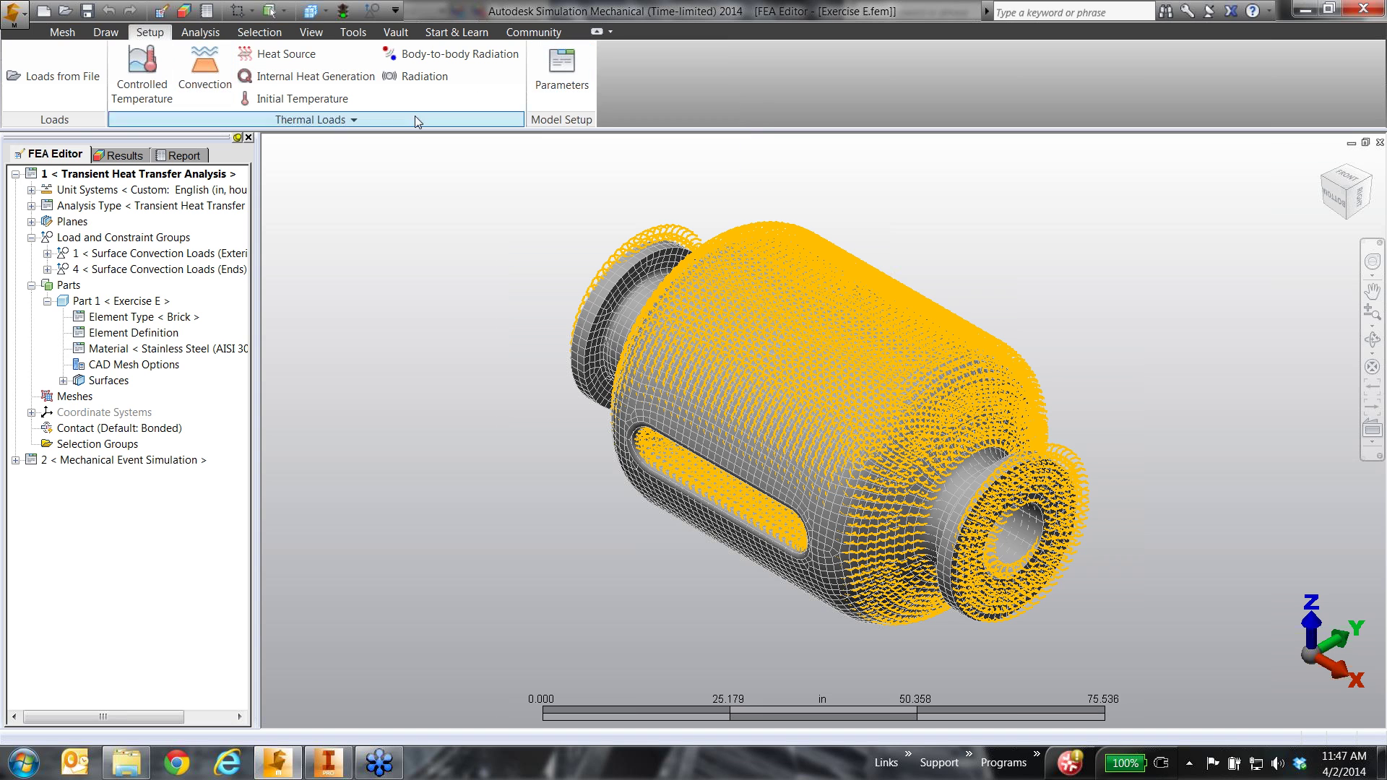
click(573, 75)
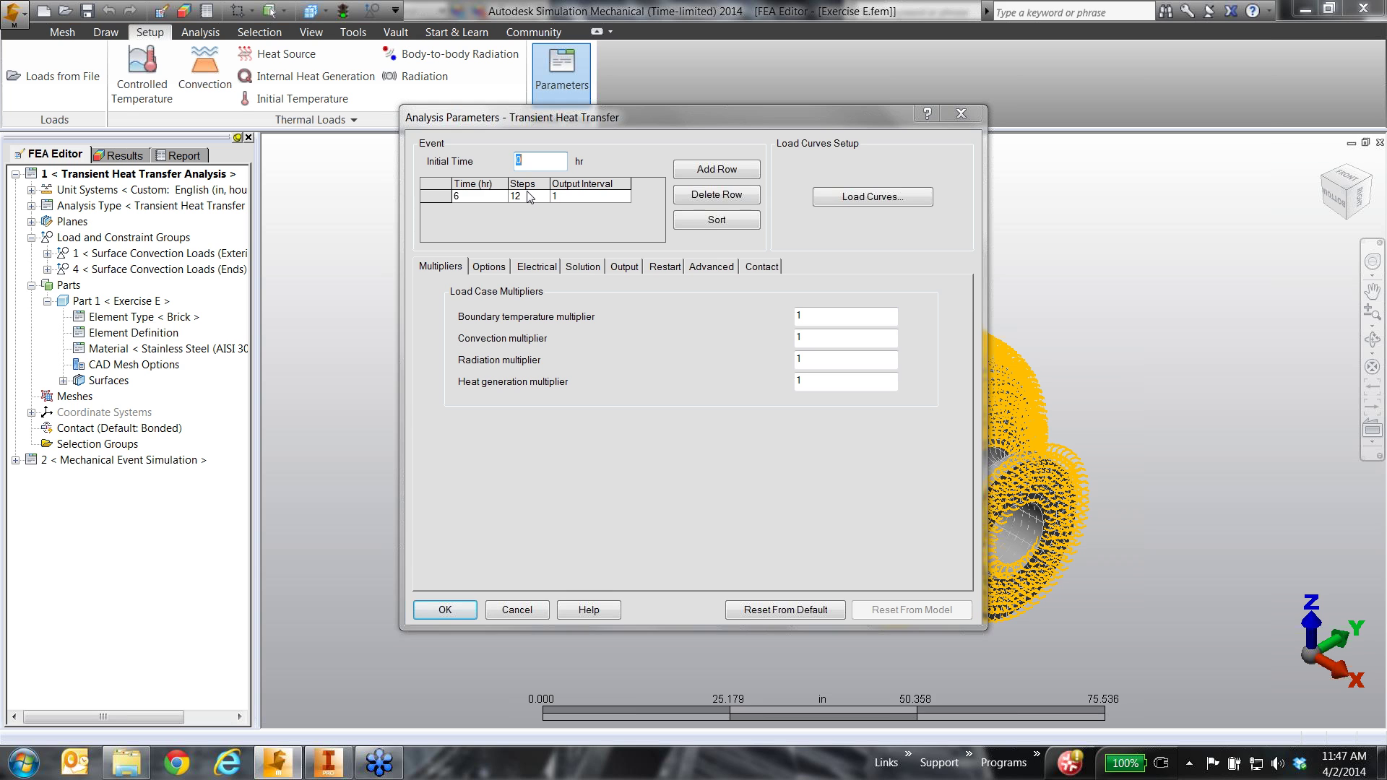
click(526, 613)
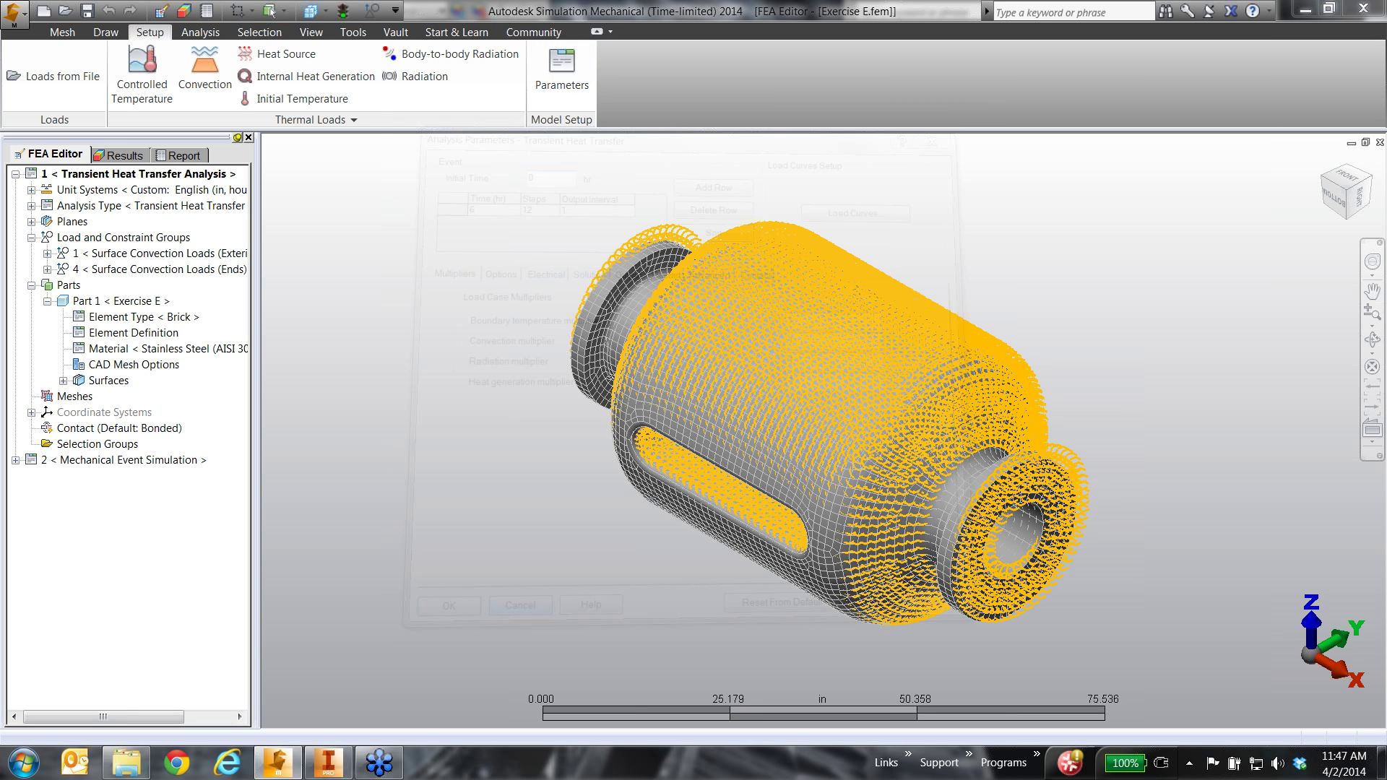
Step: Play the transient temperature results as an animation over the time steps and stop it
click(124, 156)
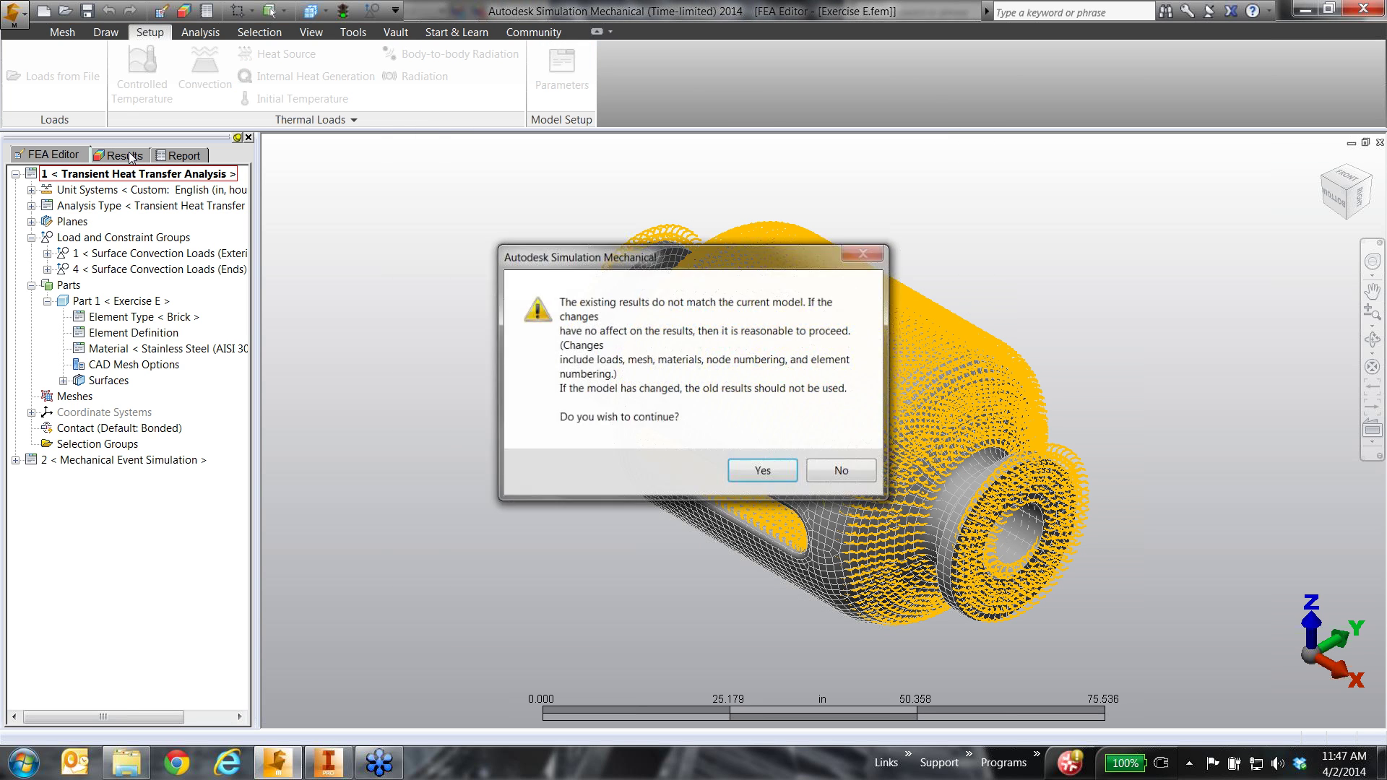
click(759, 472)
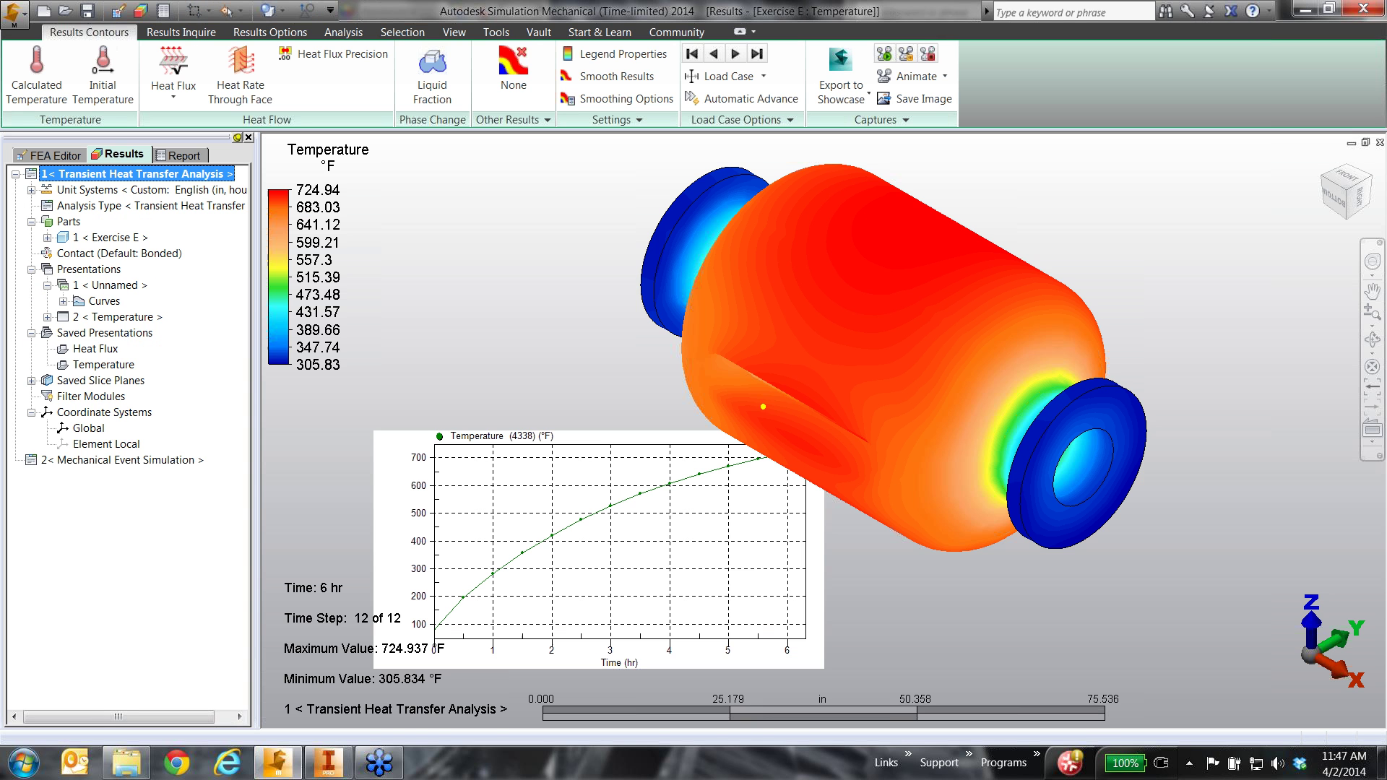
click(884, 53)
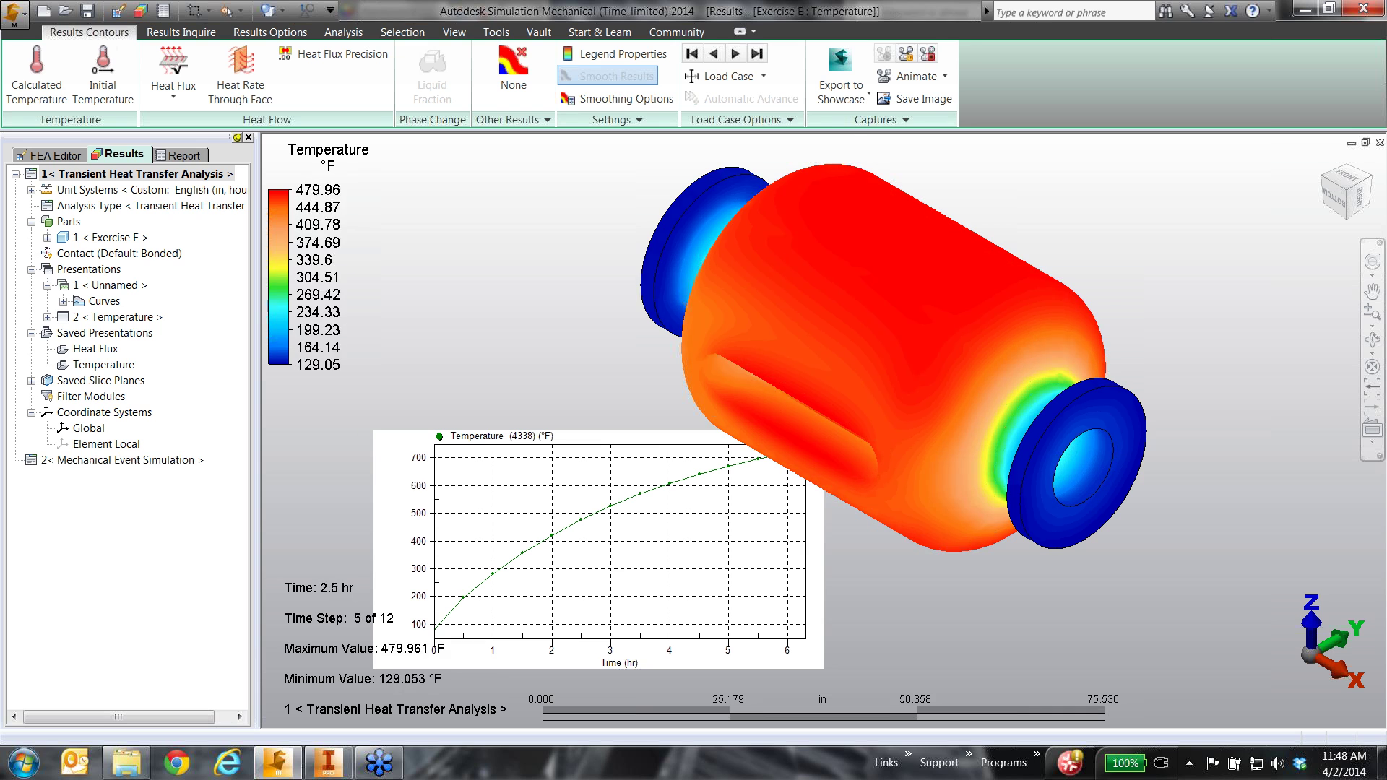
click(930, 55)
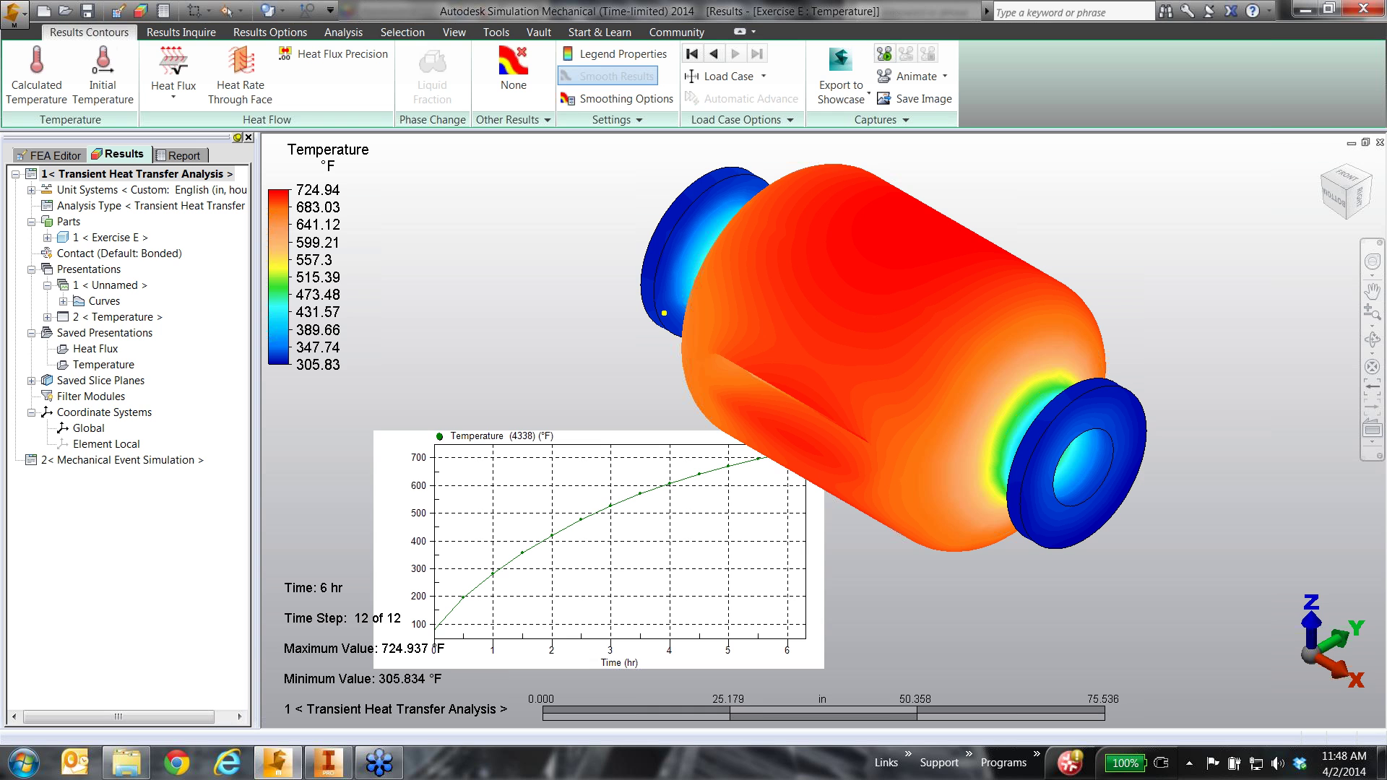
Step: Return to the model setup, collapse the Transient Heat Transfer Analysis scenario and activate the Mechanical Event Simulation scenario
click(55, 155)
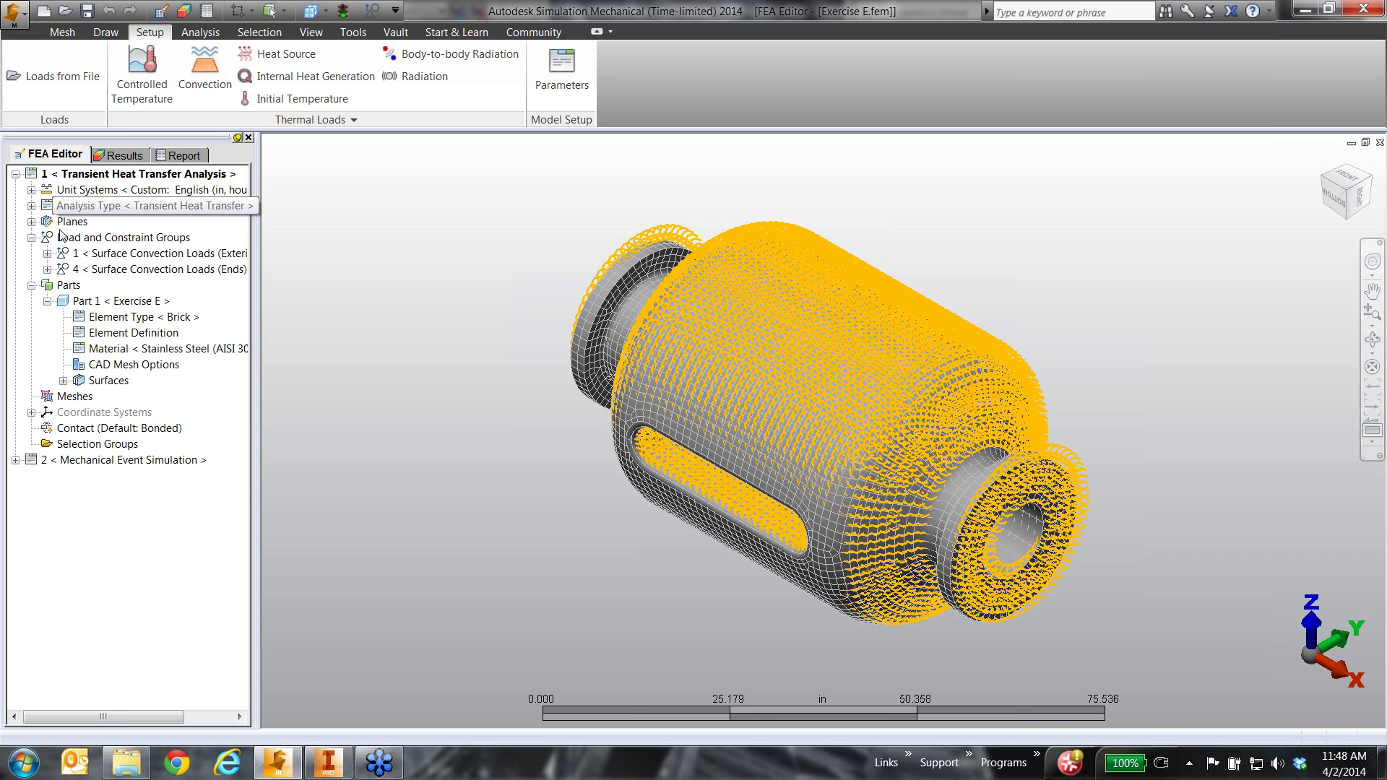
click(15, 174)
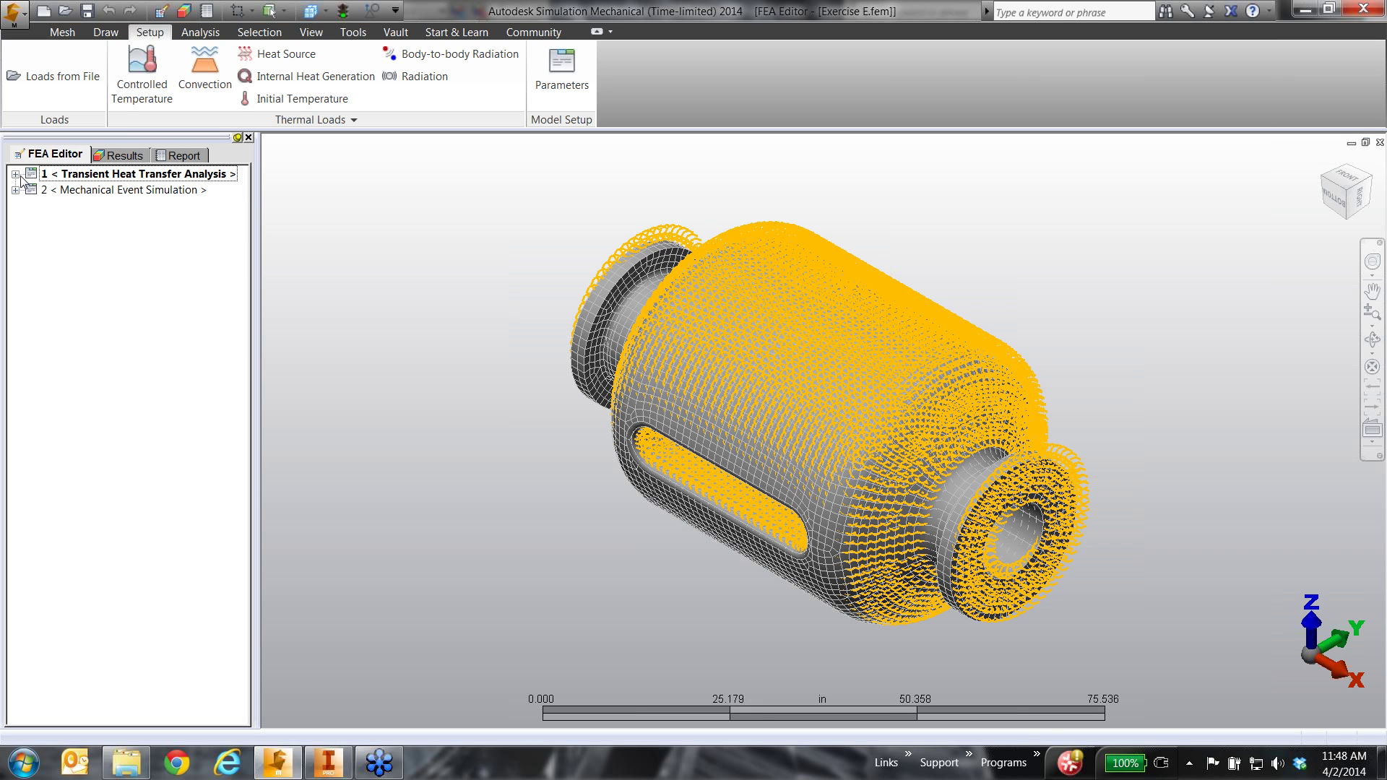
click(90, 194)
click(78, 191)
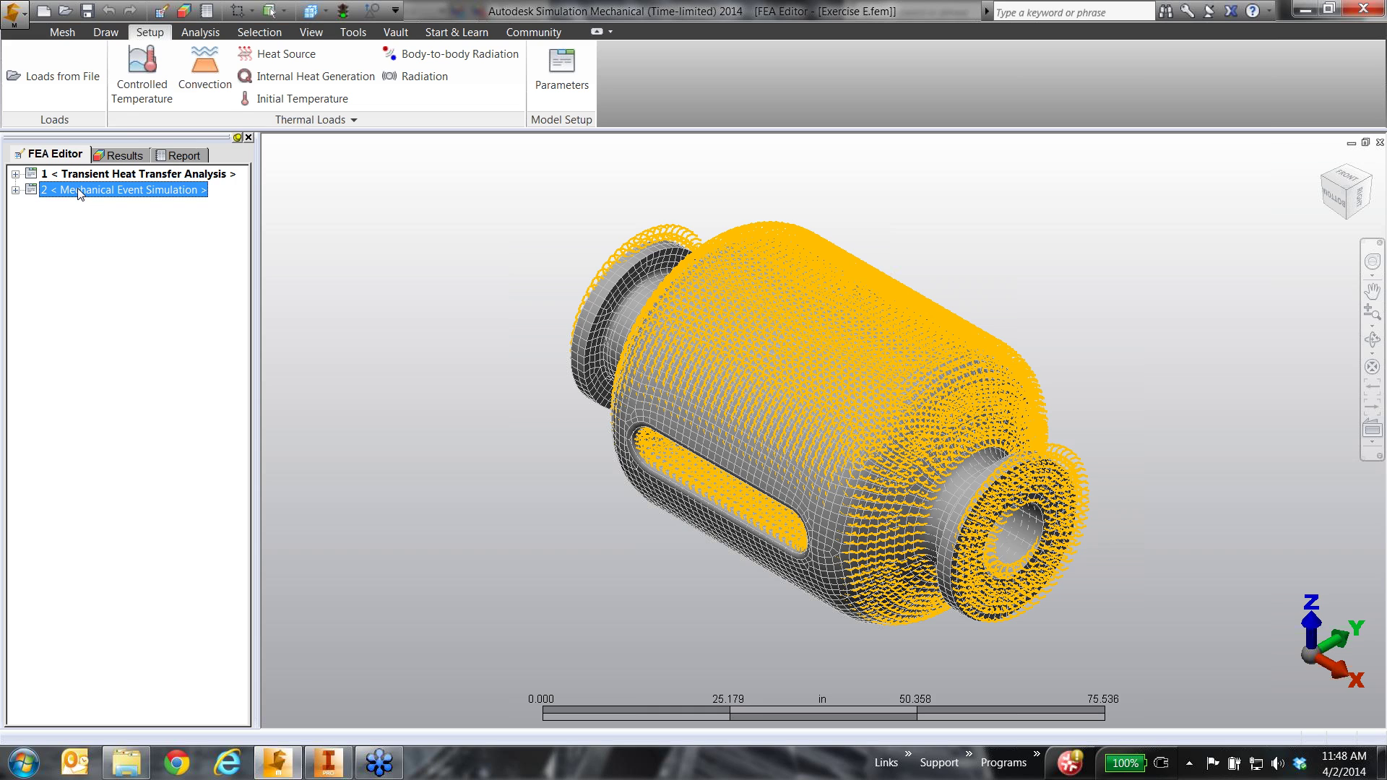
double_click(79, 192)
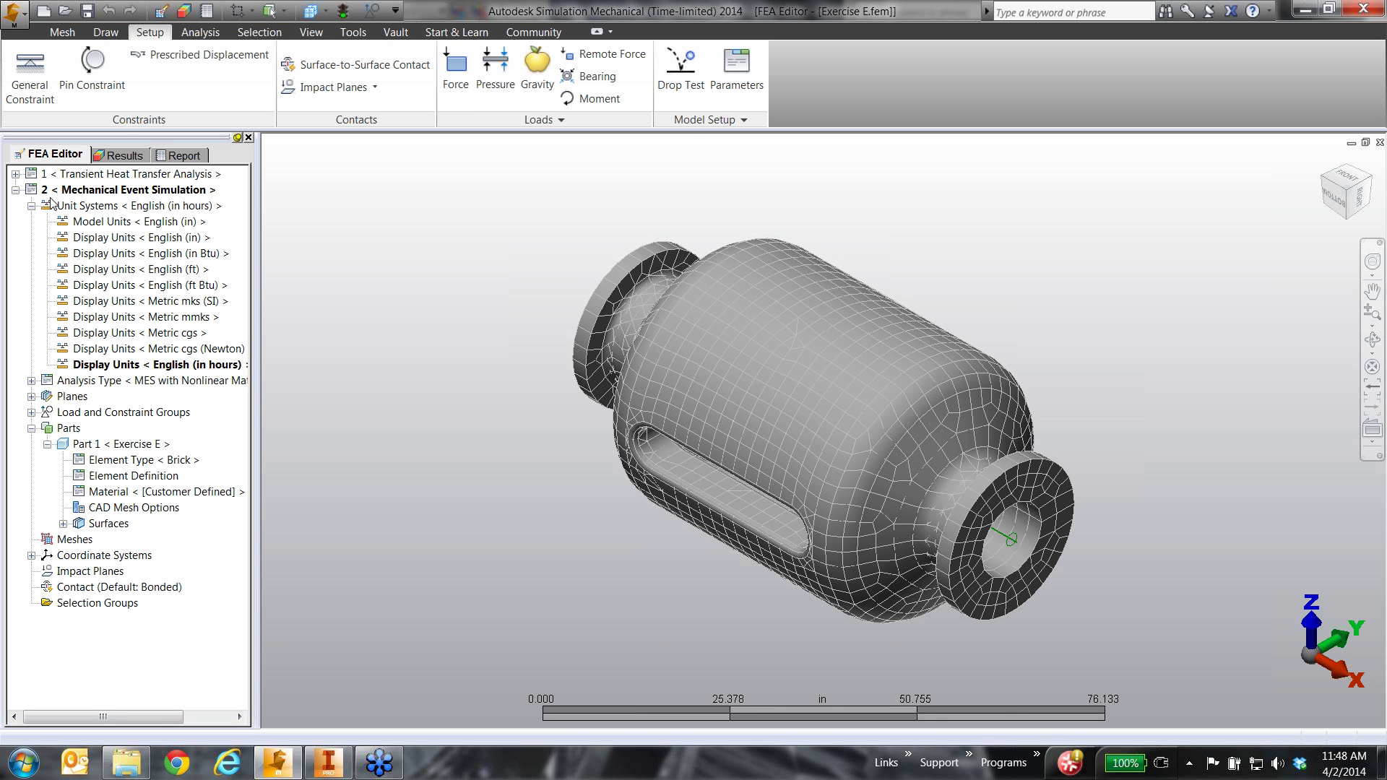
Step: Collapse the scenario's unit systems and list its load and constraint groups to examine the pin and edge constraints
click(32, 206)
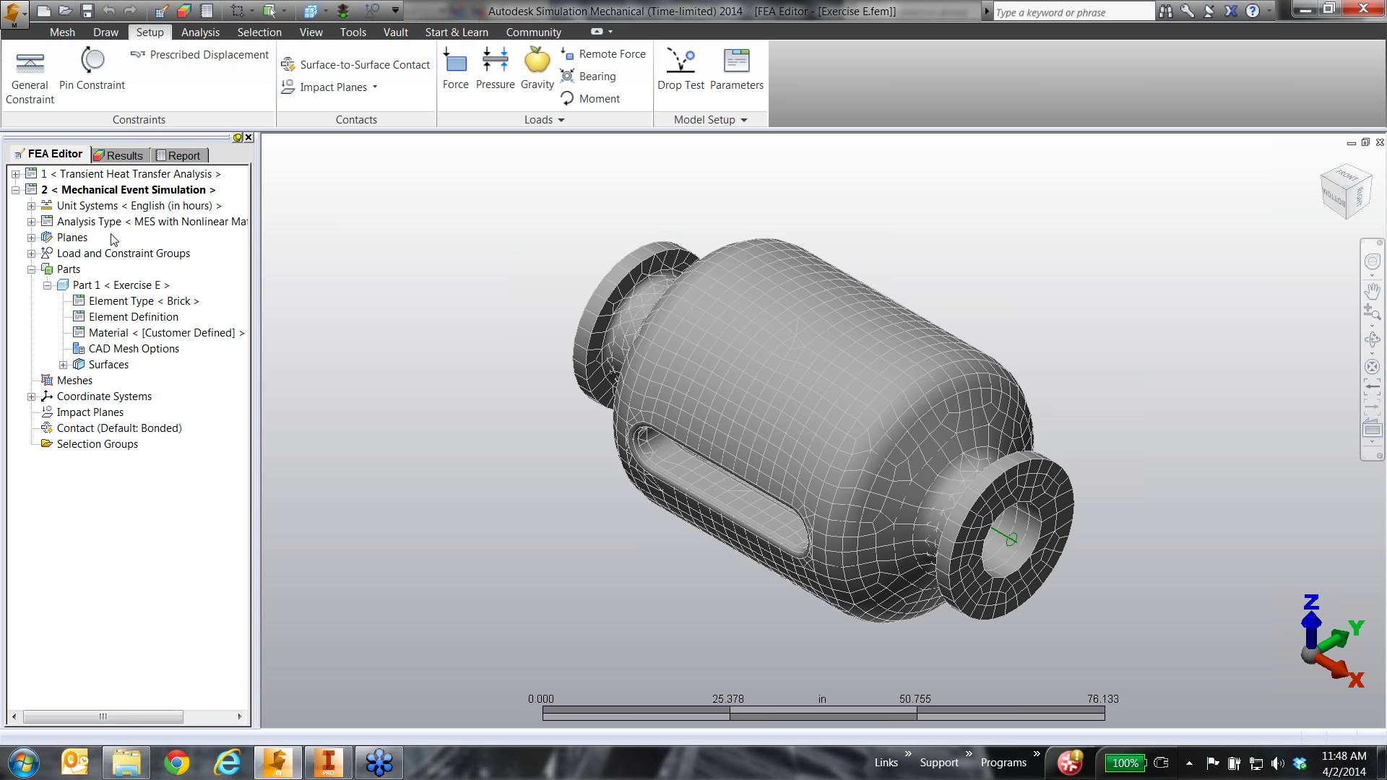
click(32, 255)
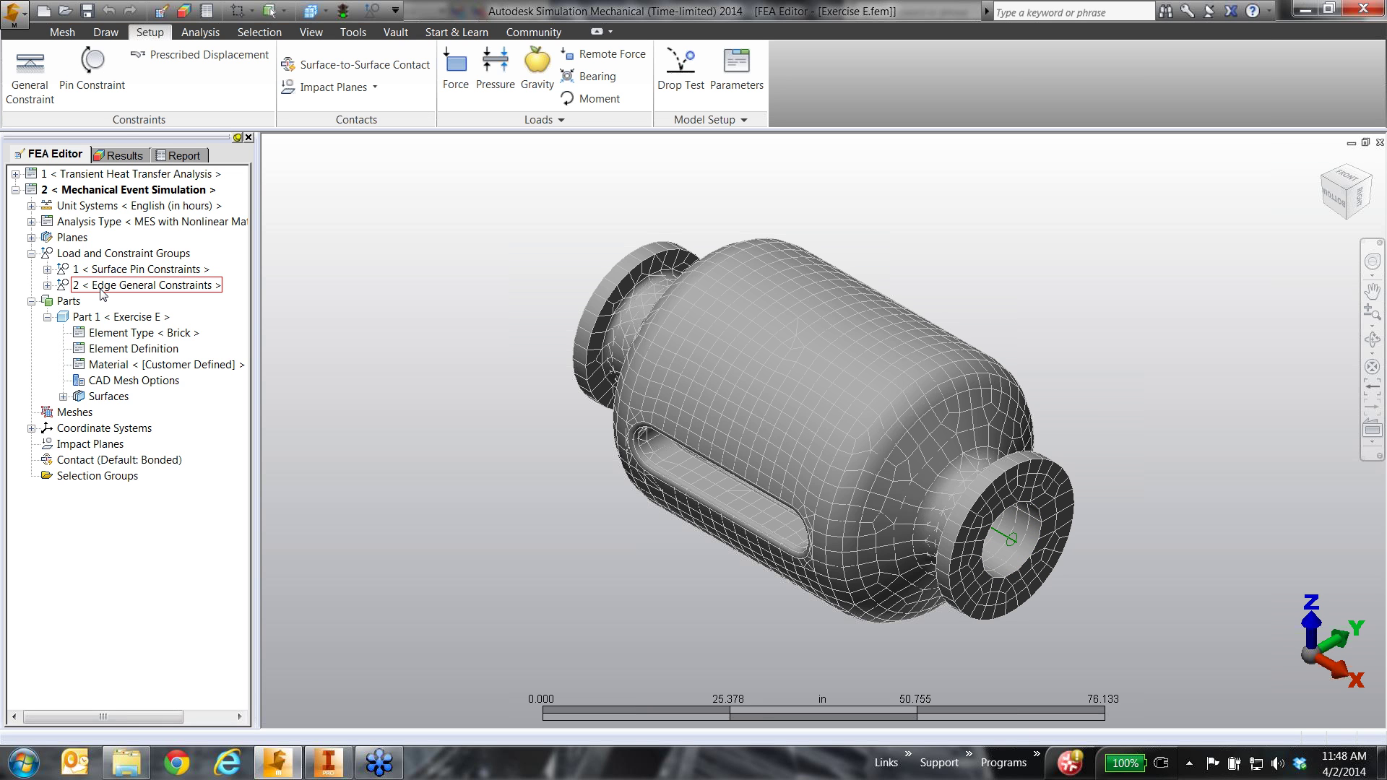
mouse_move(477, 437)
middle_down()
mouse_move(668, 449)
mouse_move(654, 474)
mouse_move(597, 438)
mouse_move(544, 431)
middle_up()
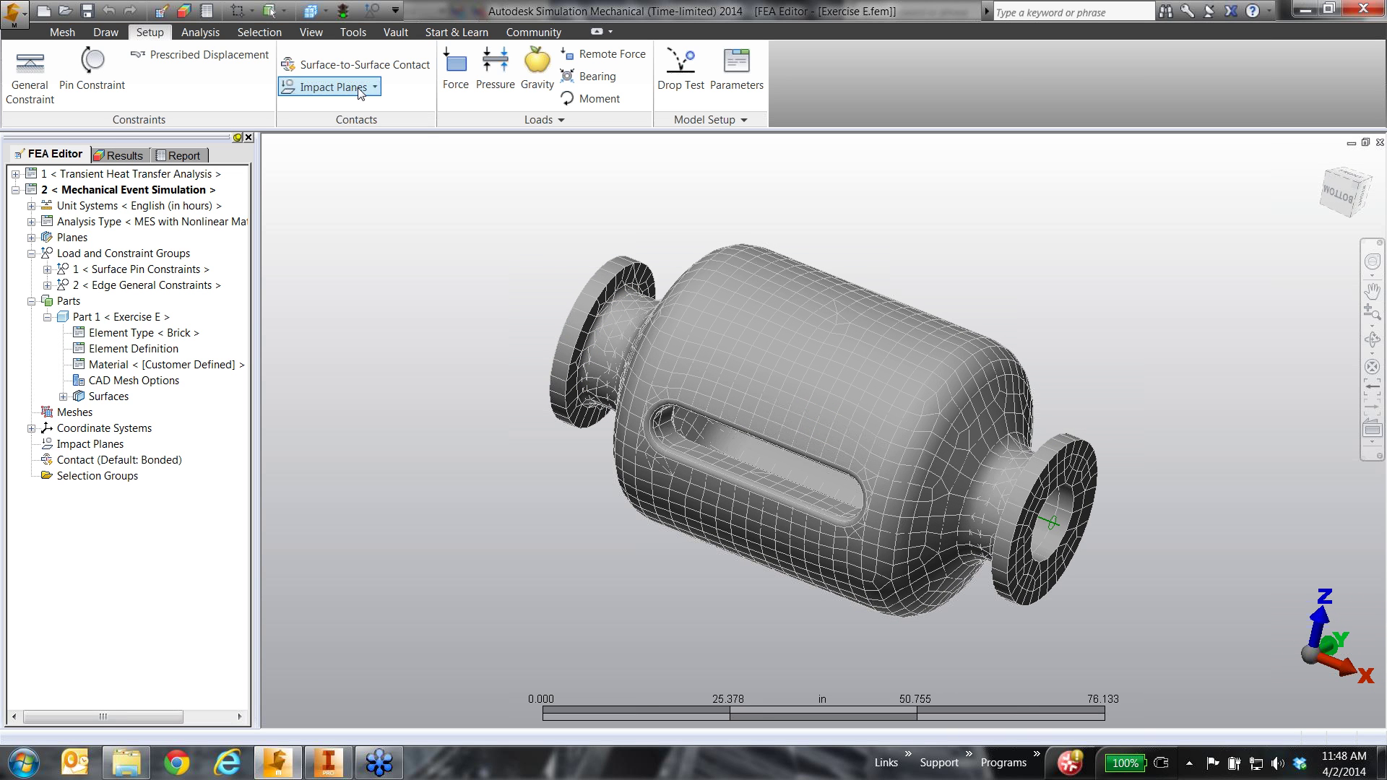
Step: Inspect the source of temperature options in the Mechanical Event Simulation's thermal parameters and leave them unchanged
click(599, 98)
click(736, 68)
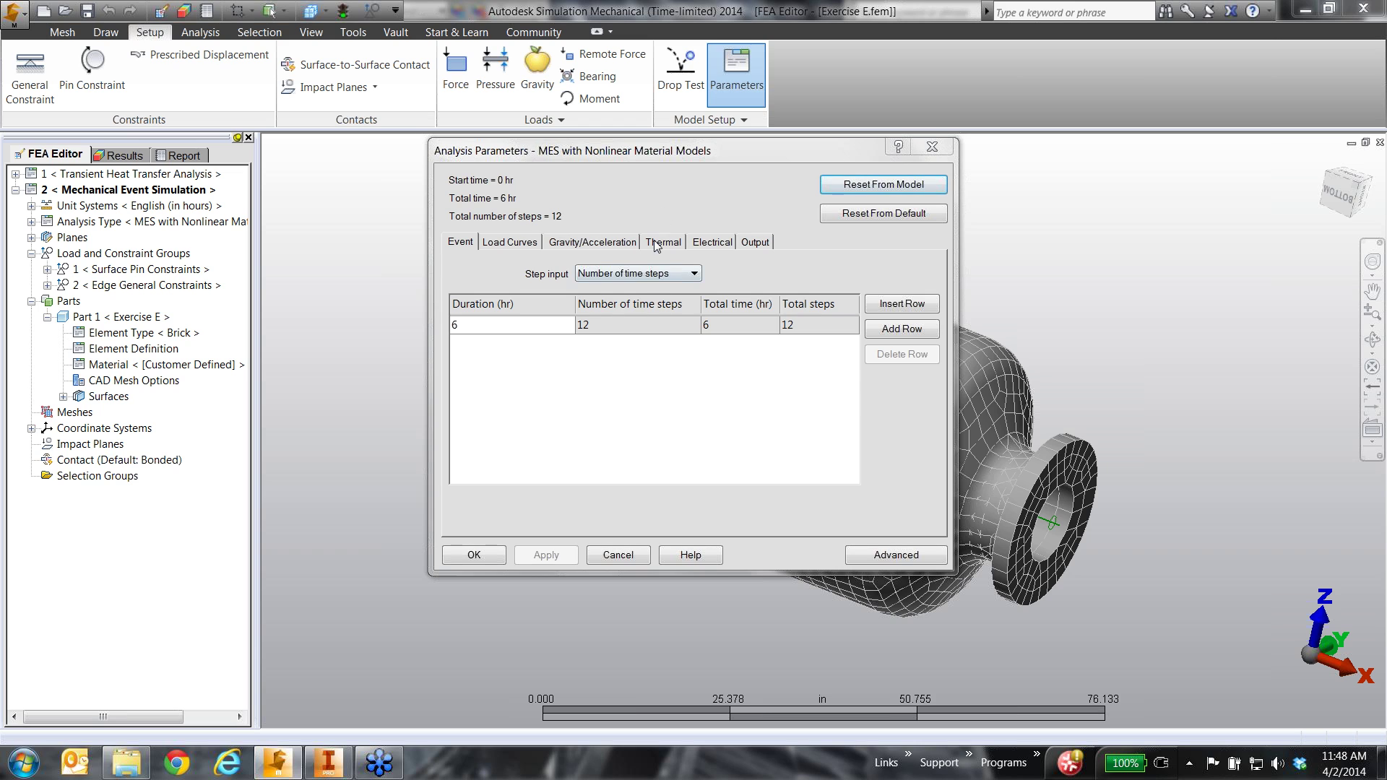
click(655, 243)
click(672, 290)
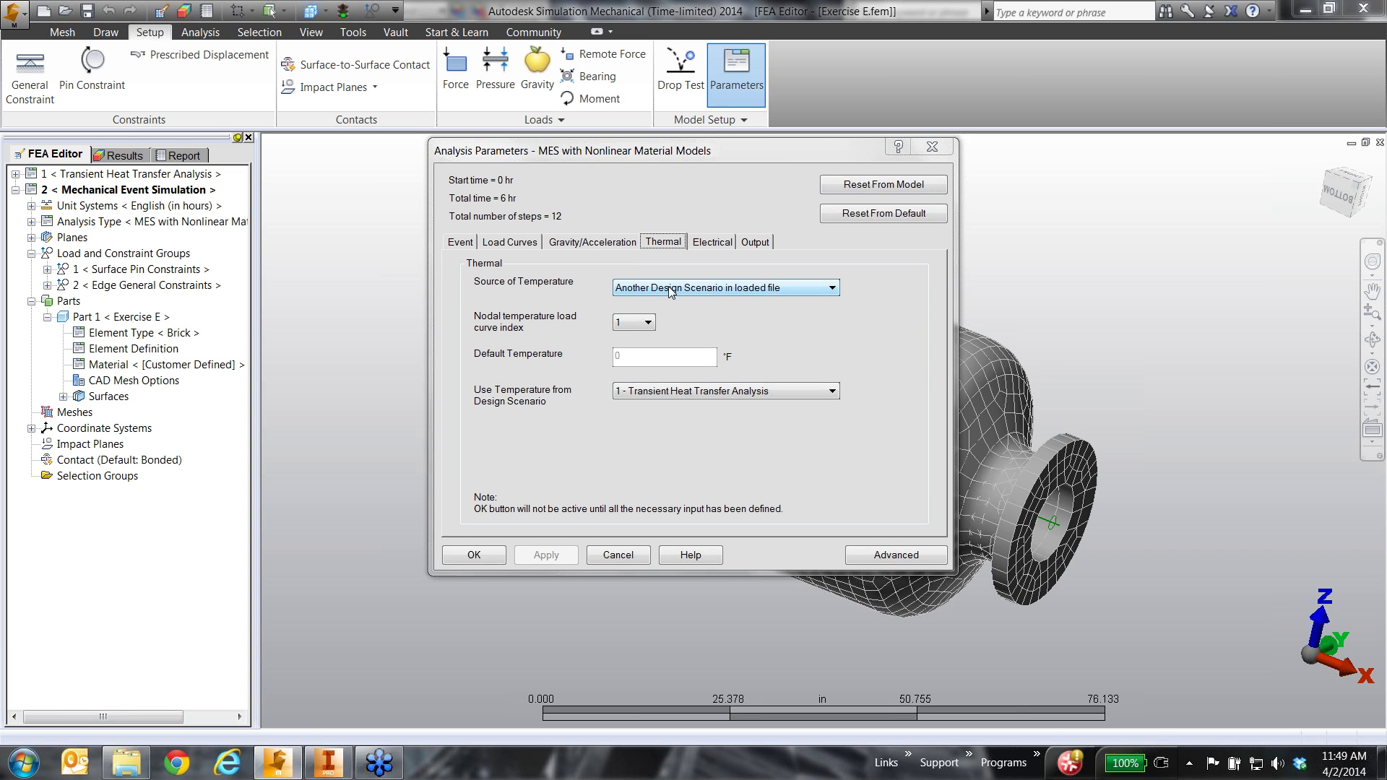
click(672, 289)
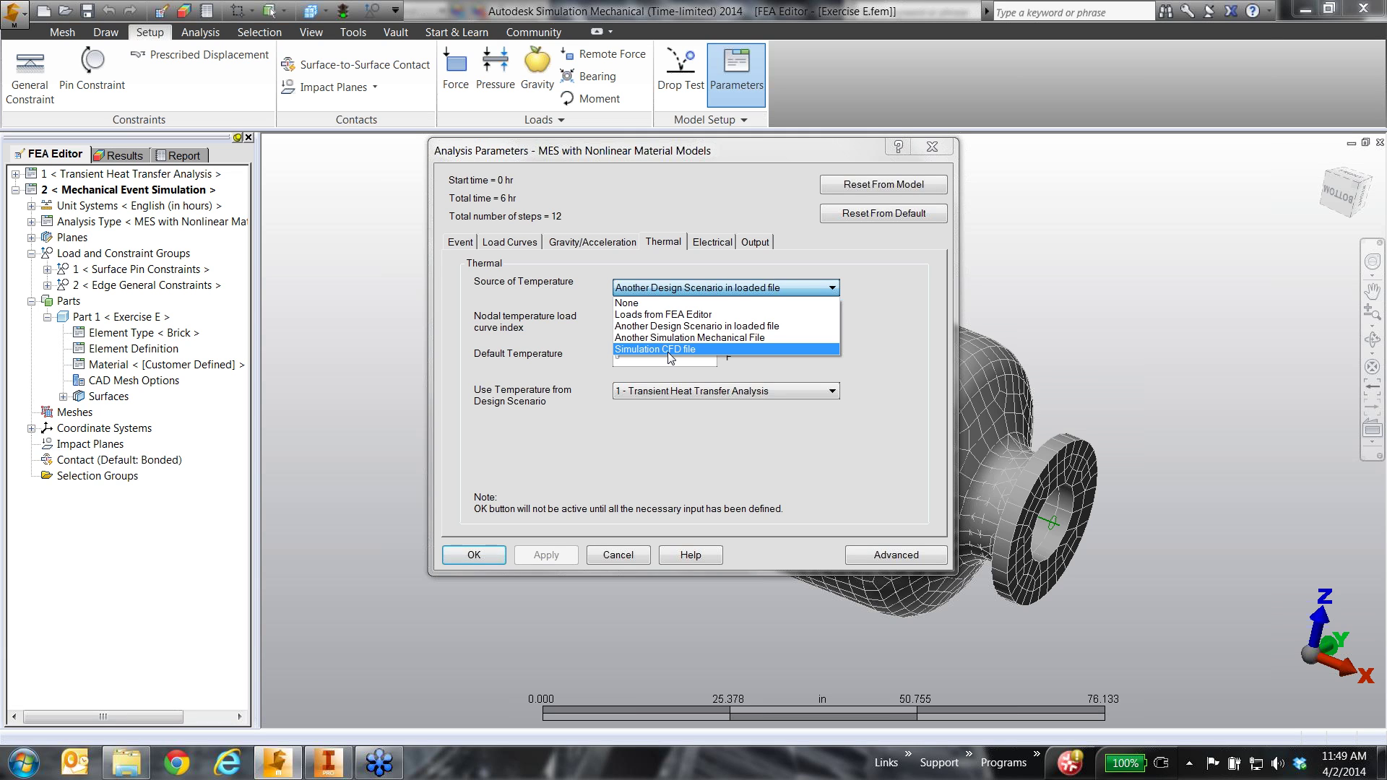
click(751, 458)
click(620, 555)
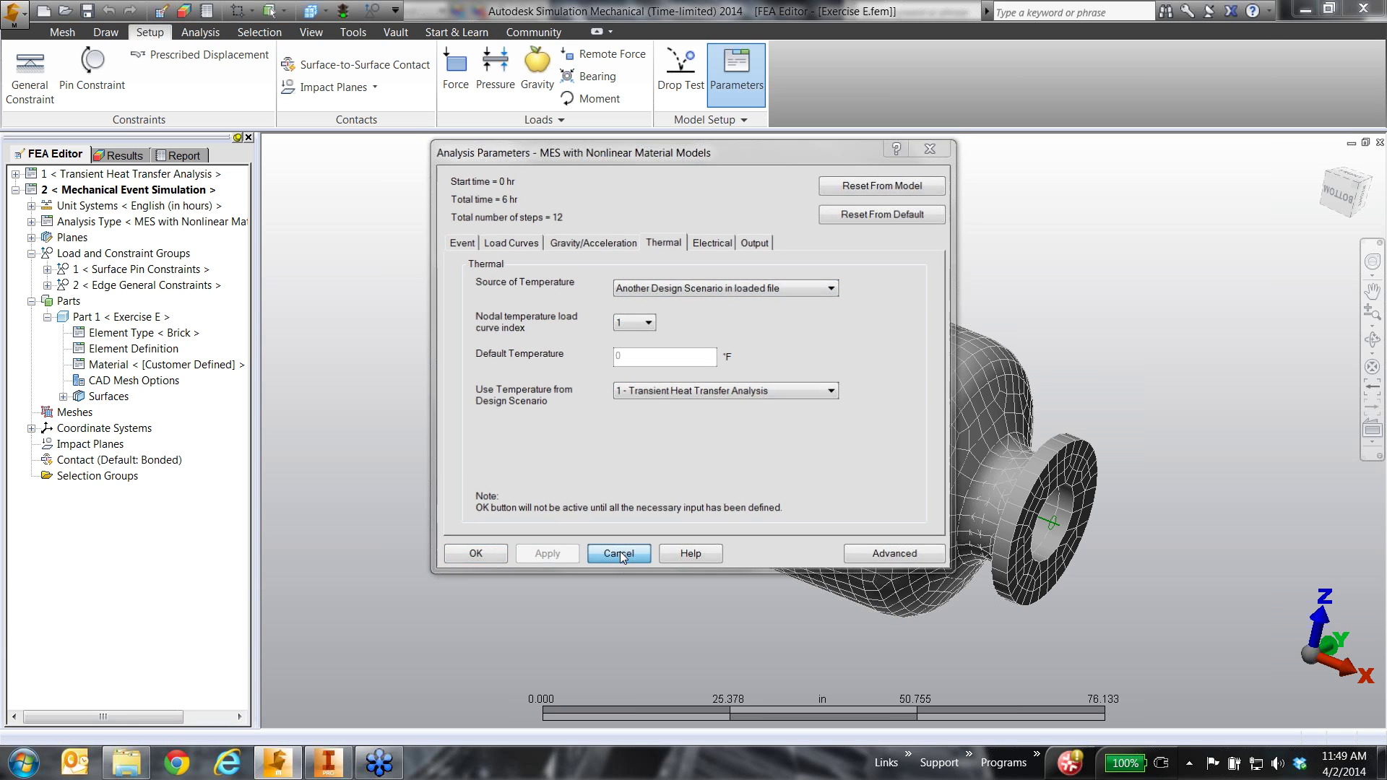
Step: Show the Mechanical Event Simulation's von Mises results, graph the stress over time at a node above the slot, and close the graph
click(134, 174)
click(119, 155)
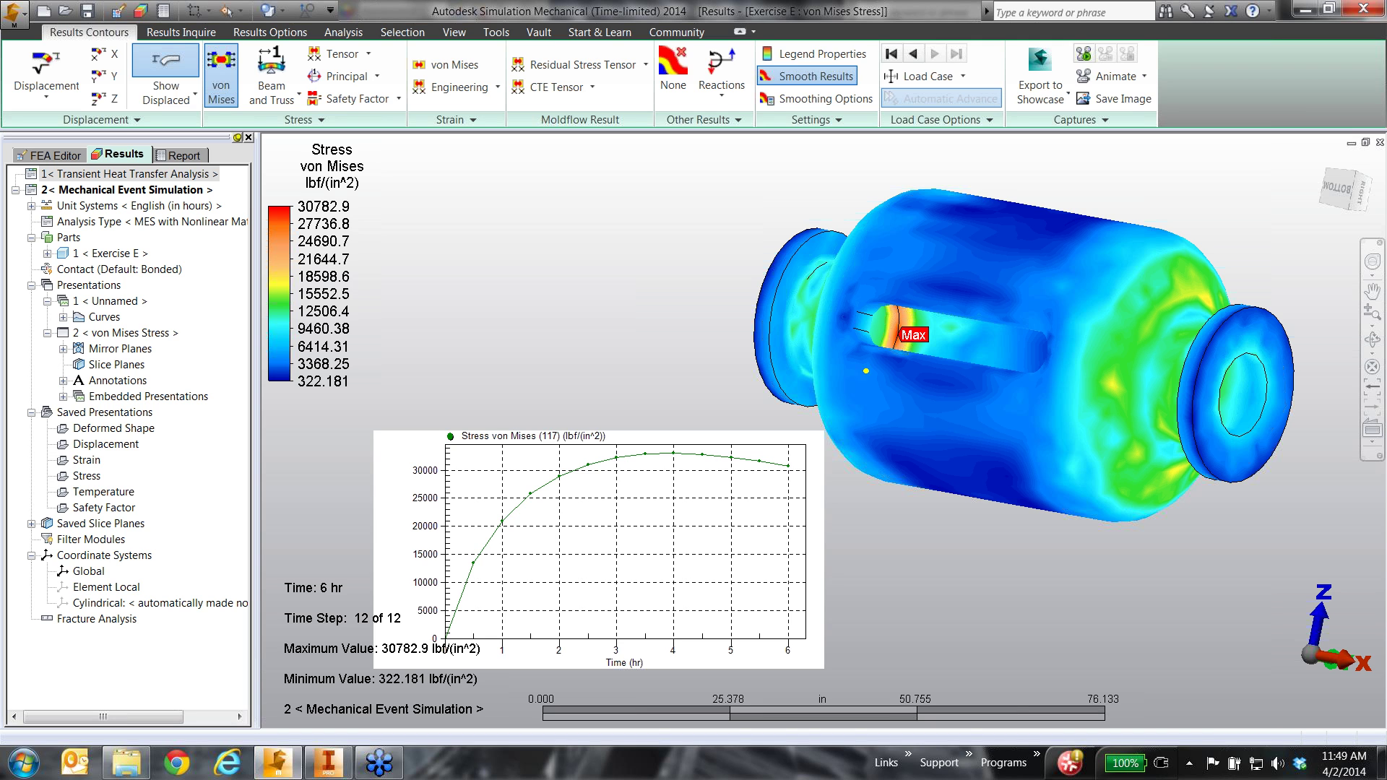
right_click(1021, 267)
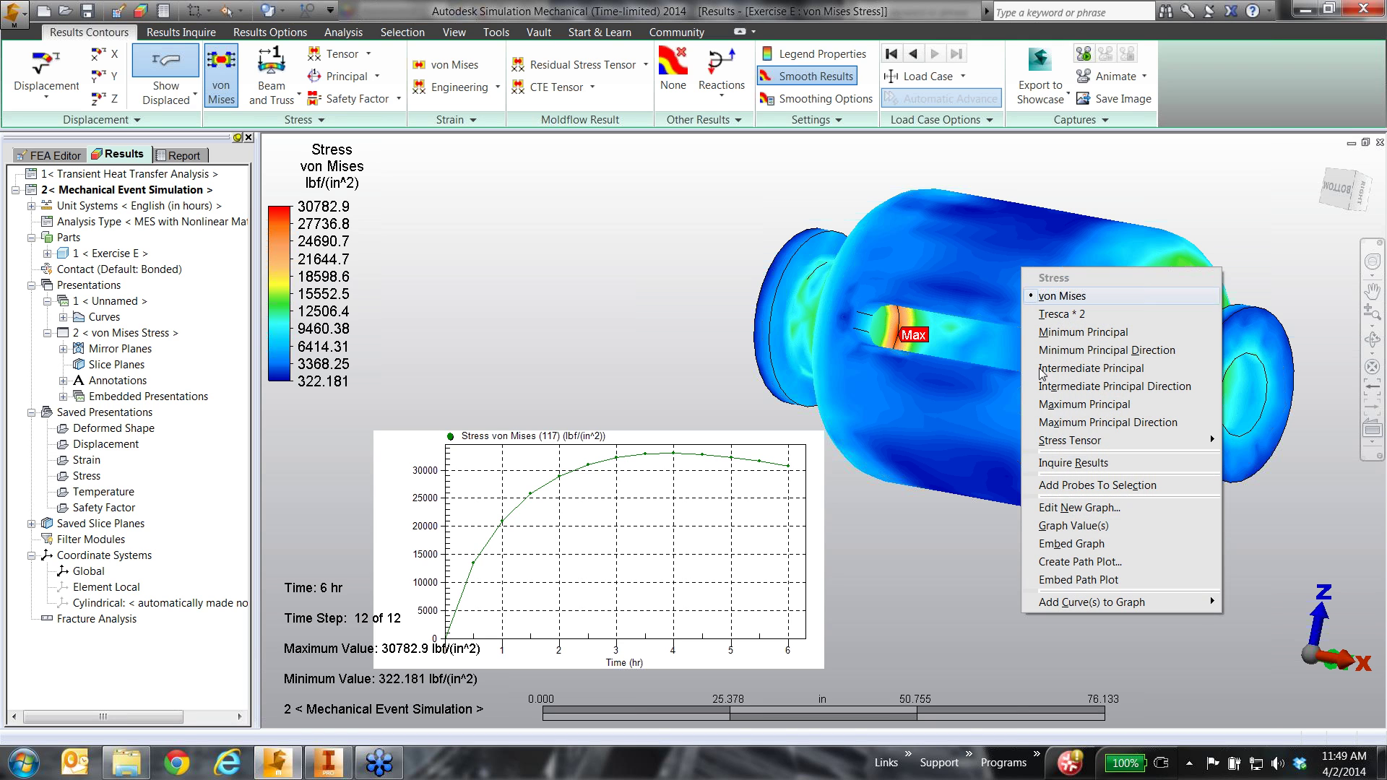
click(1066, 525)
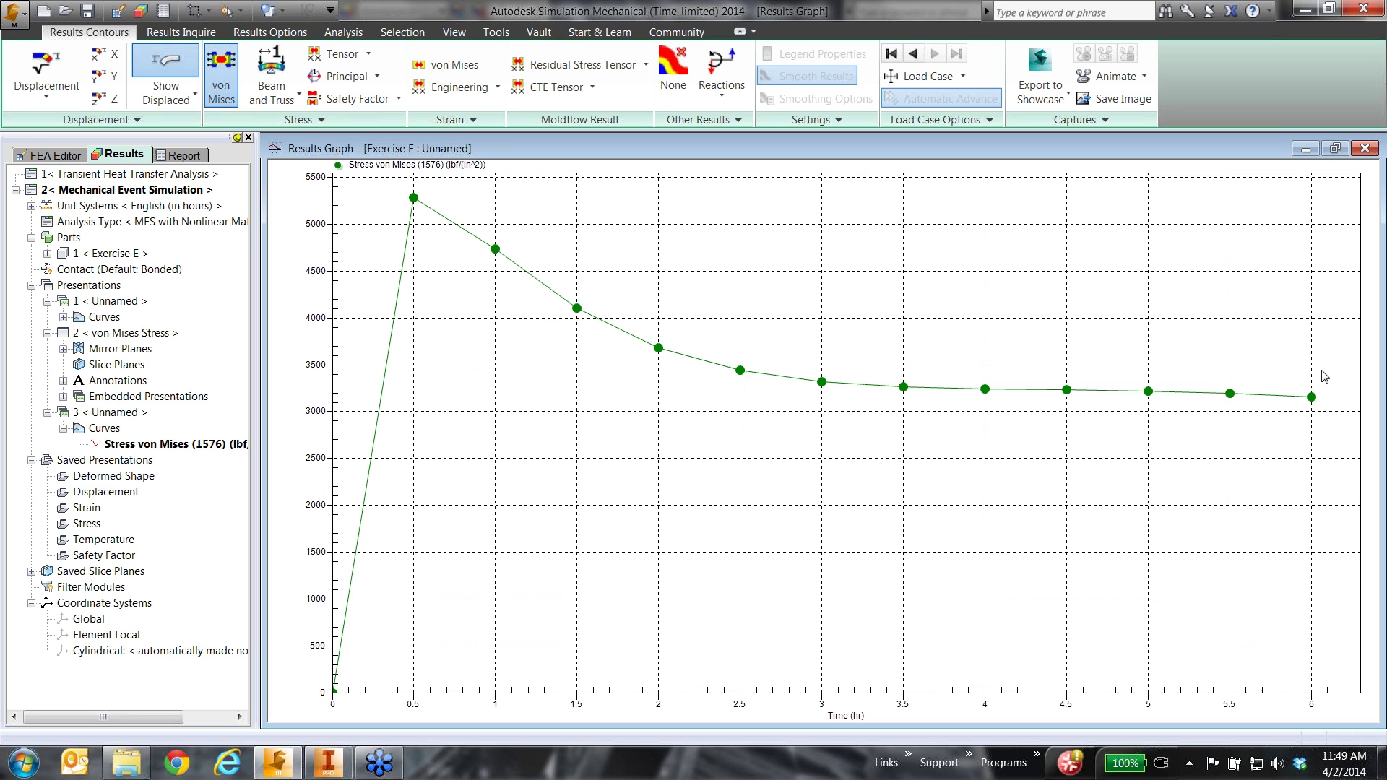
click(1365, 148)
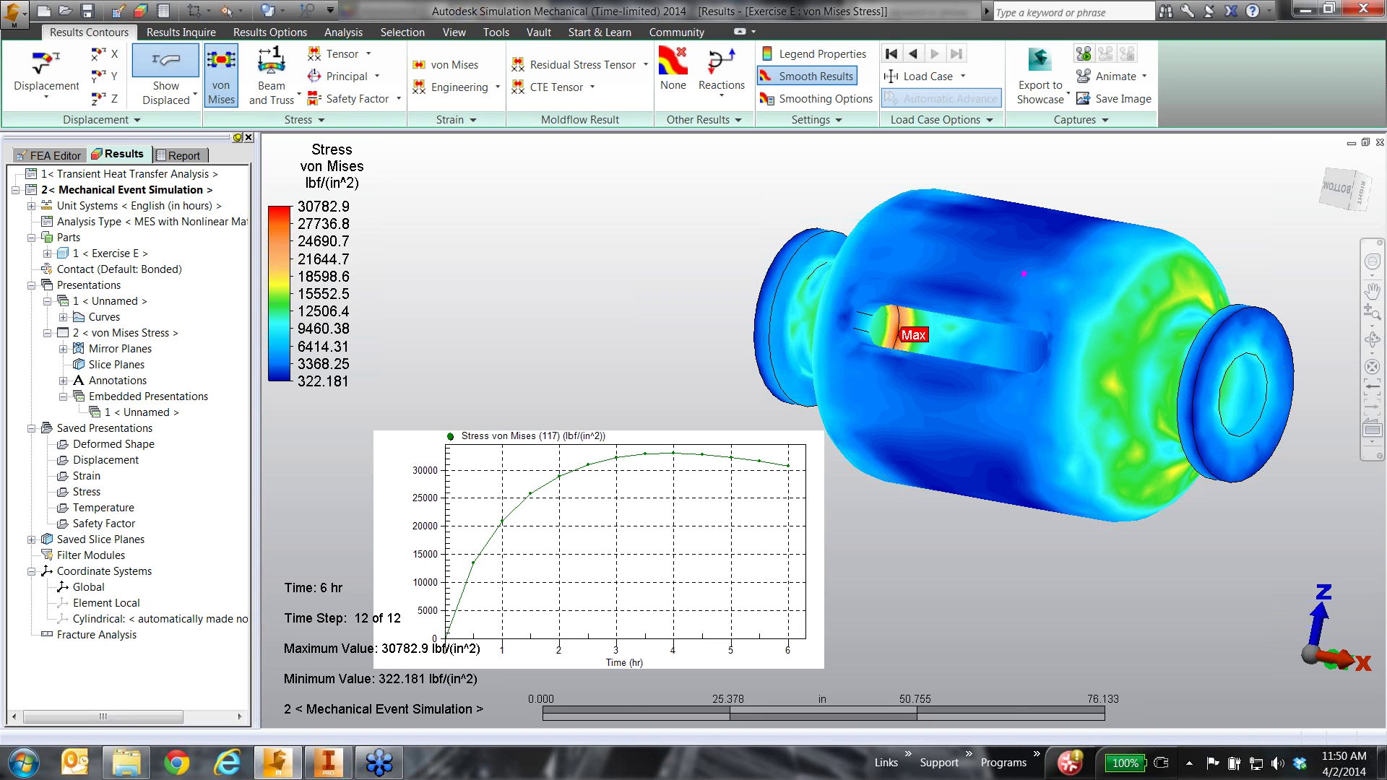
Step: Animate the von Mises stress results over the time steps and stop the animation
click(1111, 76)
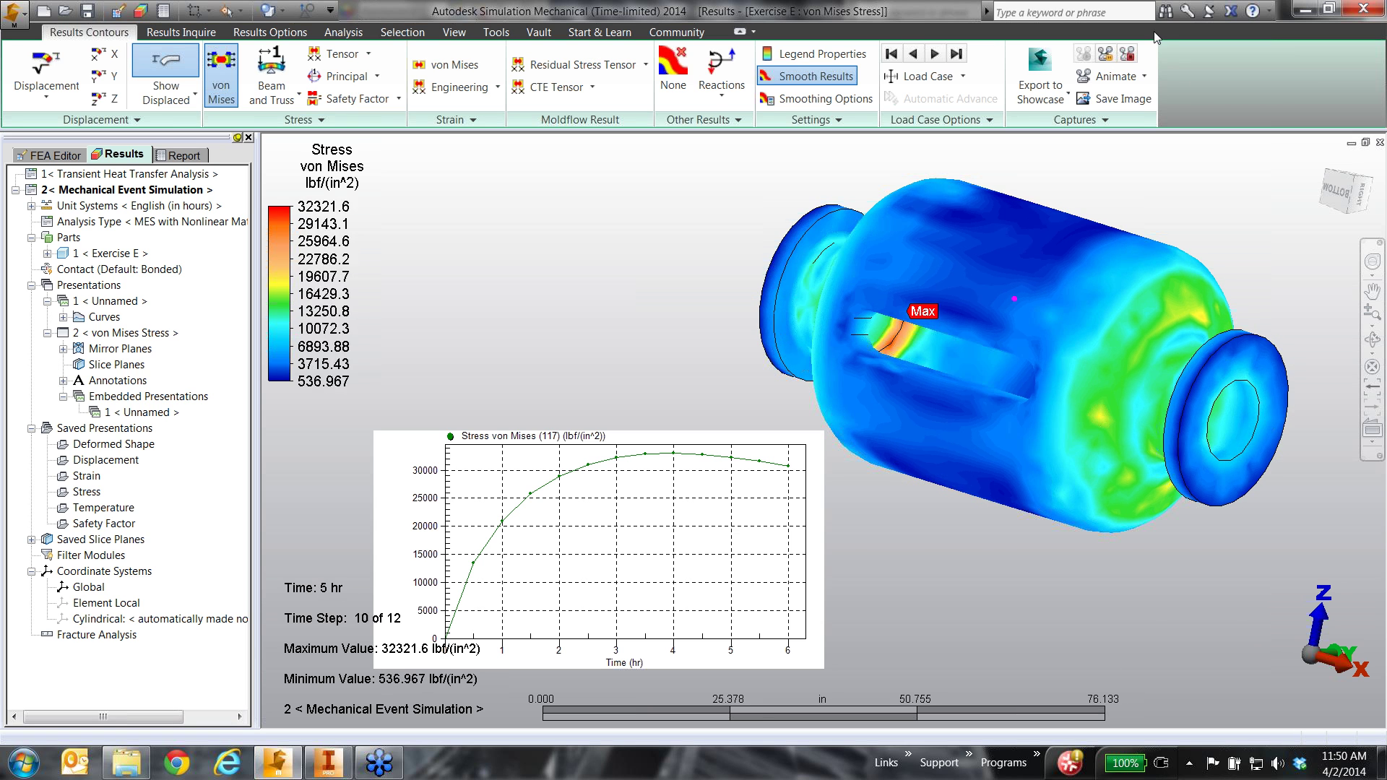
click(1128, 54)
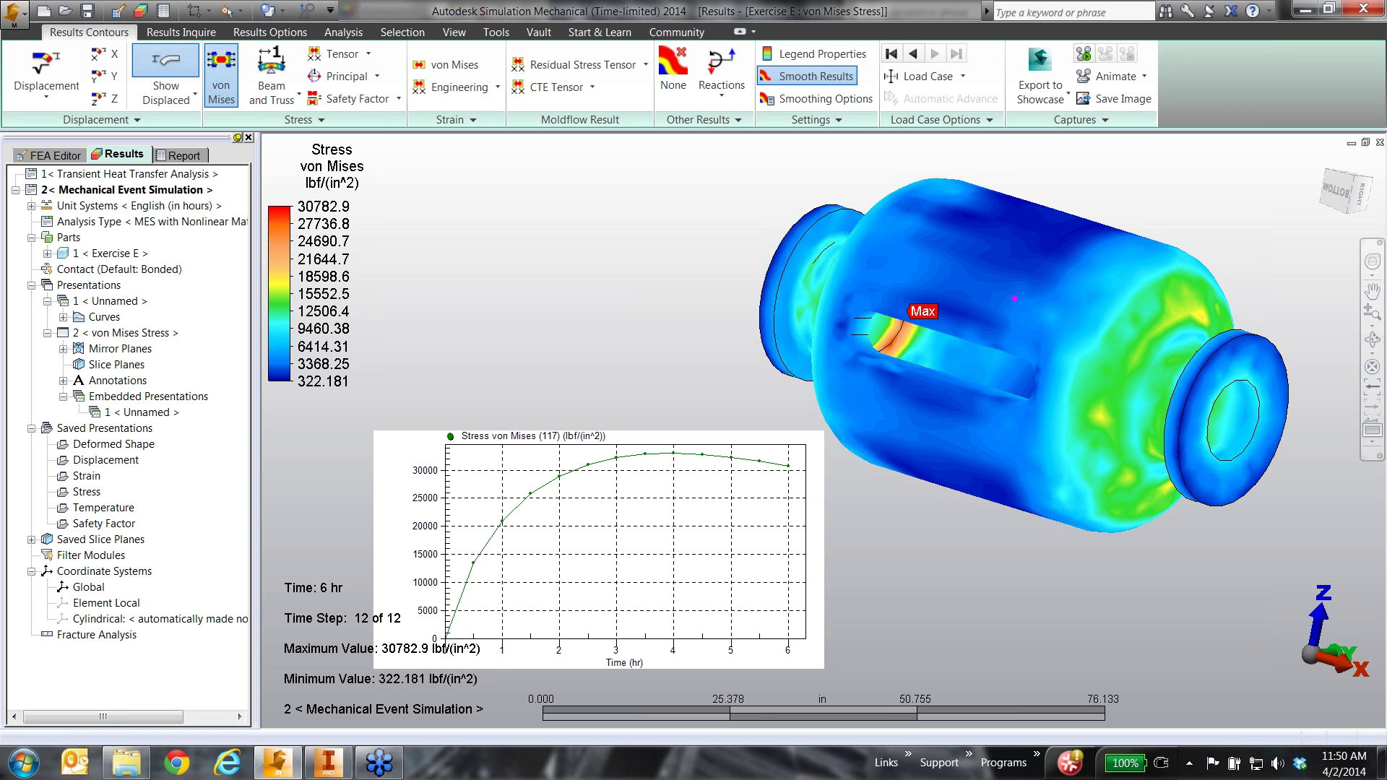
Step: Open Prescribed.fem from the MES folder in Simulation Seminar, discarding the unsaved changes in the current model
click(64, 12)
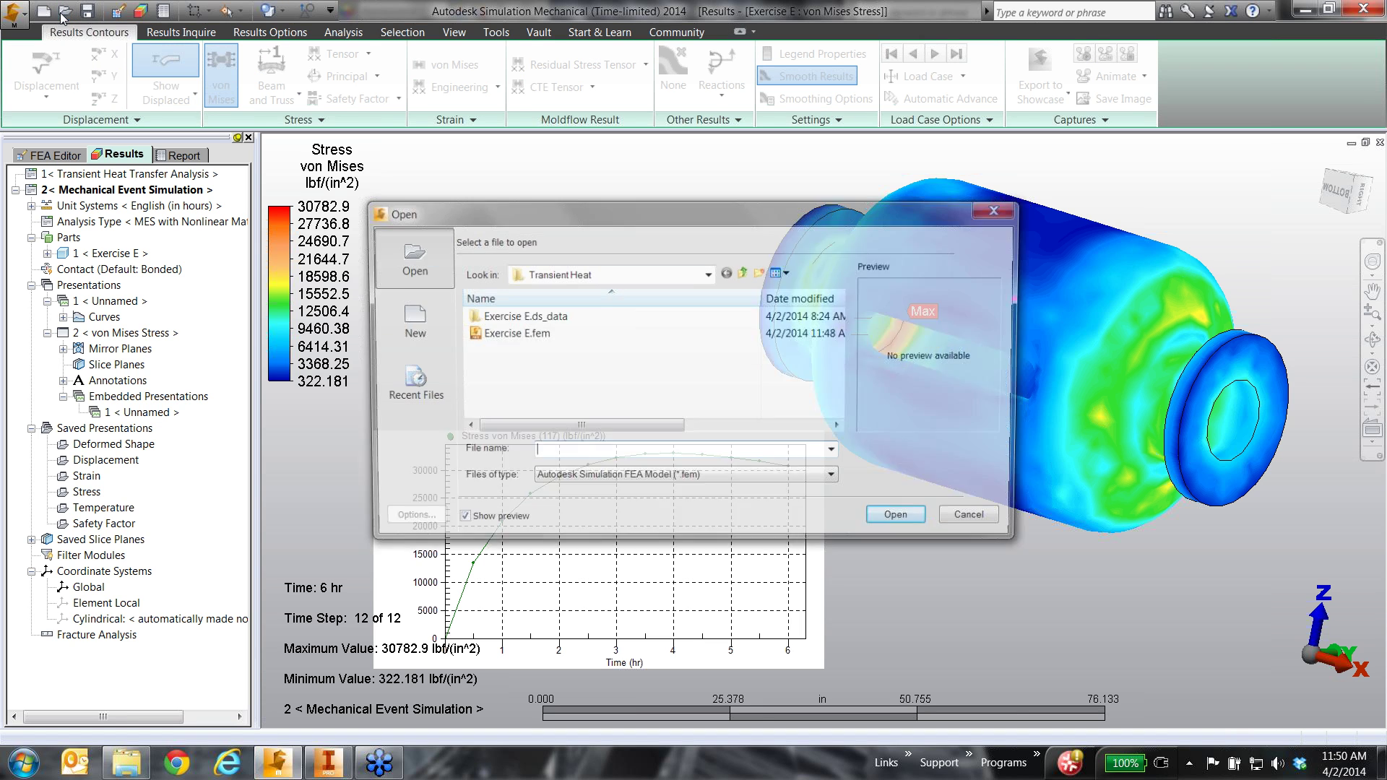
click(744, 272)
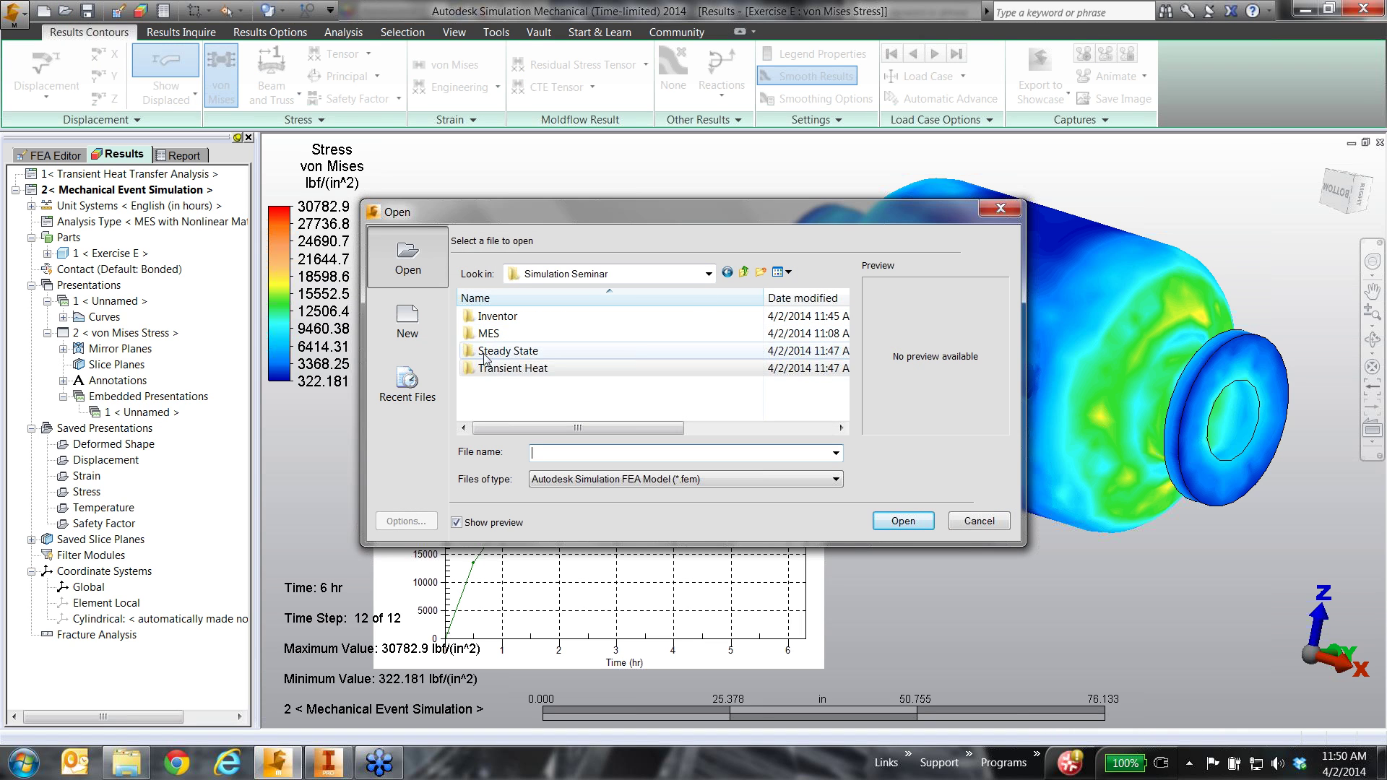
mouse_move(482, 339)
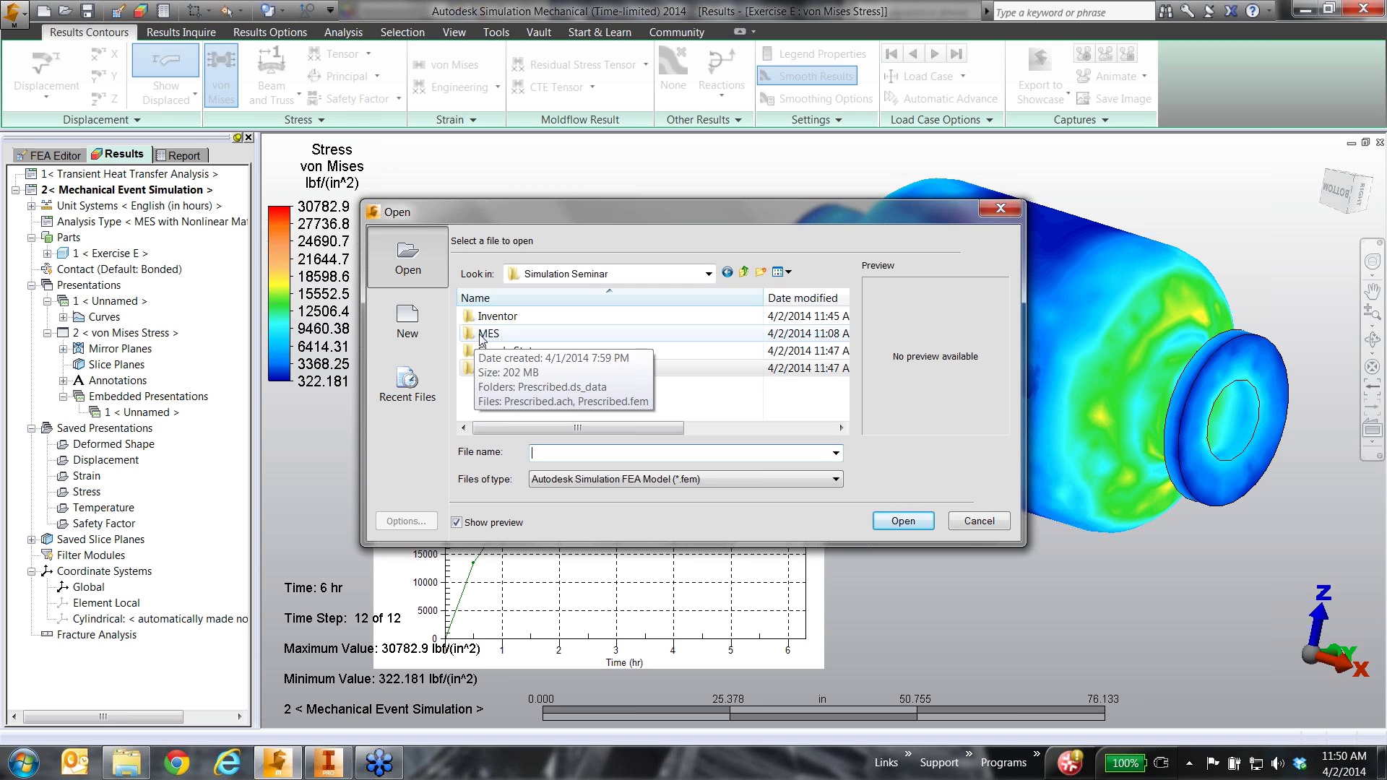
double_click(482, 334)
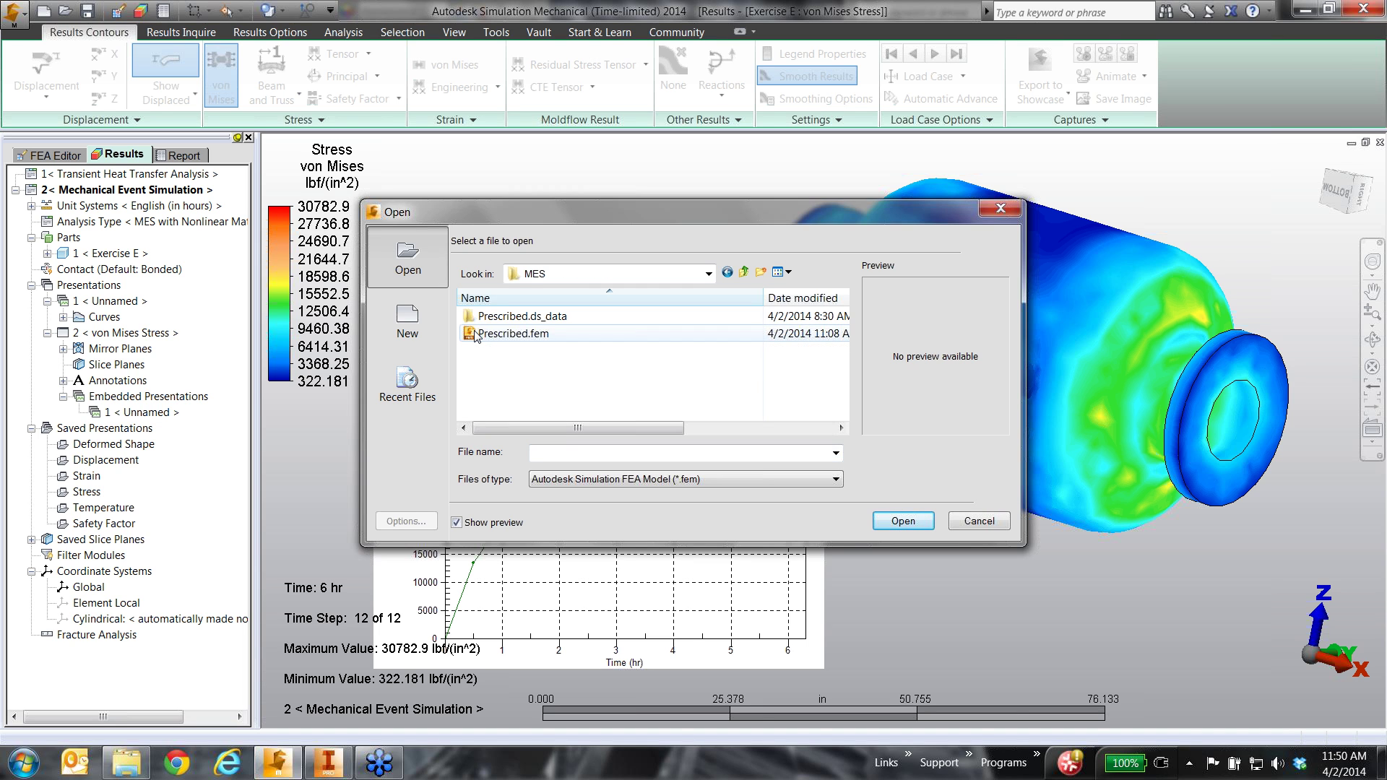
click(475, 335)
double_click(476, 335)
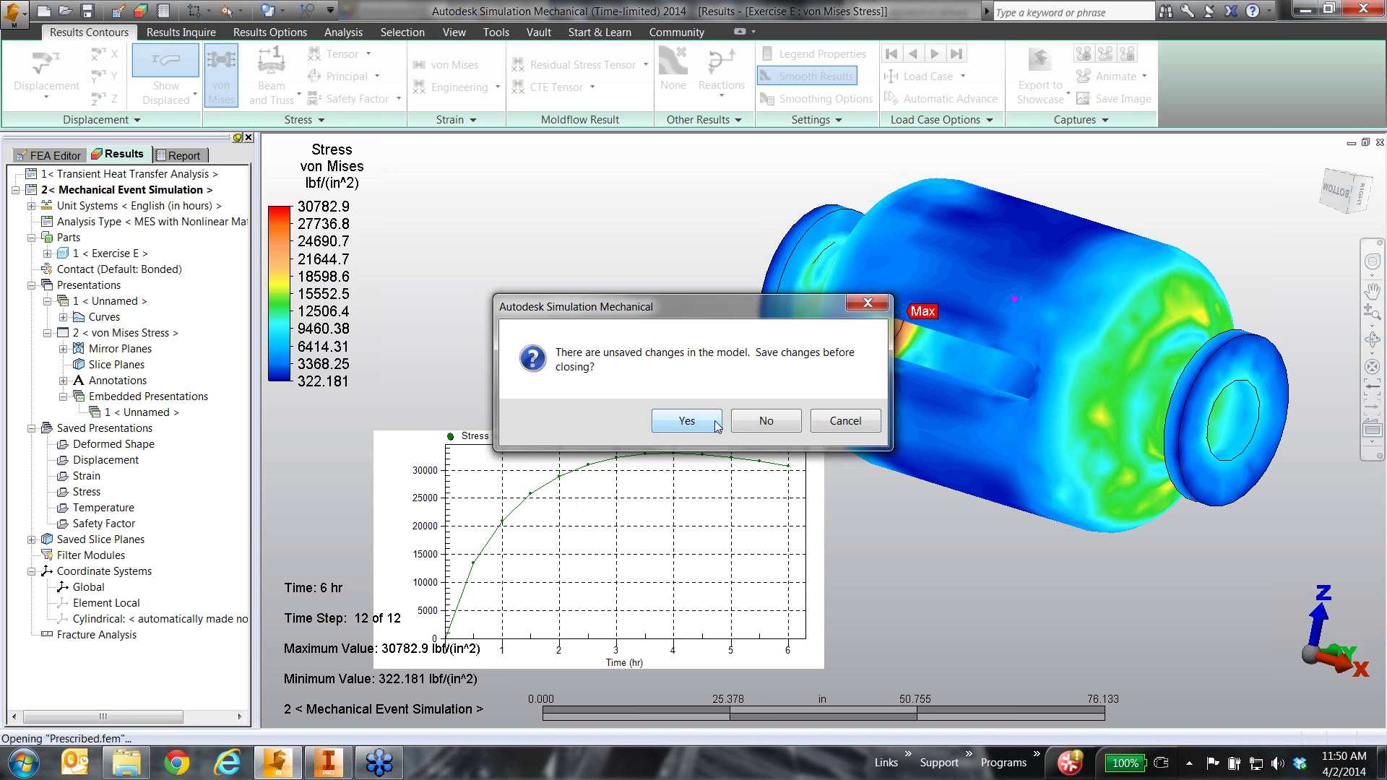
click(762, 421)
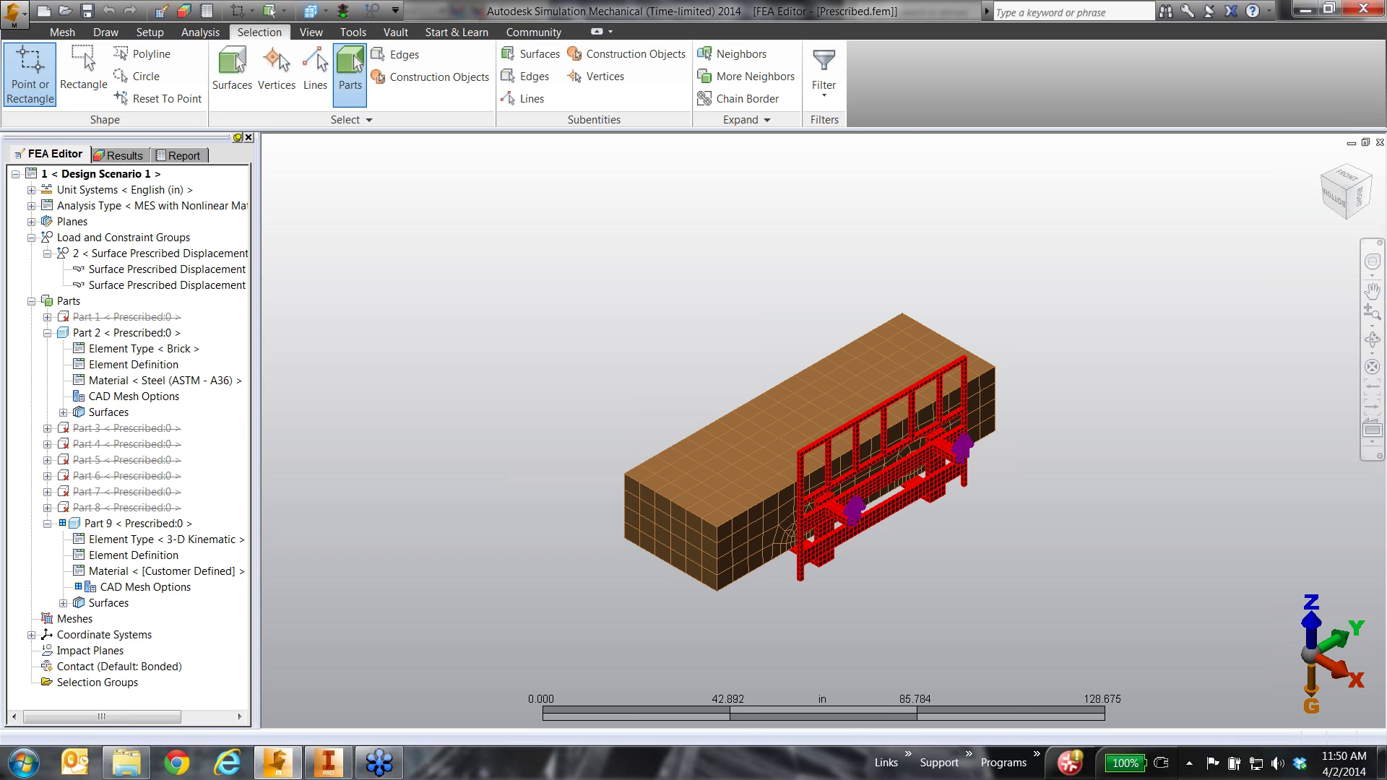
Step: Set the selection mode to surfaces and examine the block, the forks and the prescribed displacements on the carriage
click(232, 72)
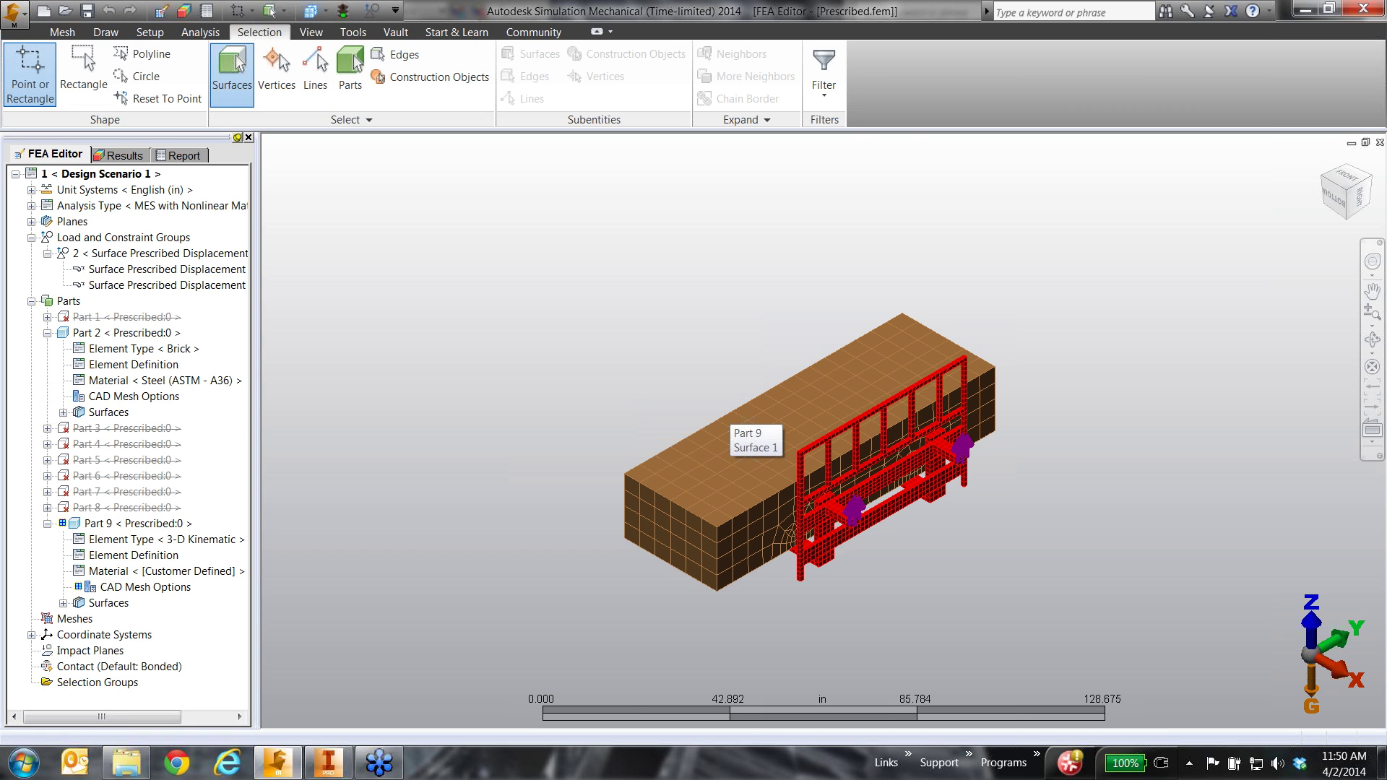
mouse_move(883, 463)
middle_down()
mouse_move(965, 397)
mouse_move(1064, 439)
middle_up()
scroll(947, 527, up, 5)
mouse_move(939, 532)
middle_down()
mouse_move(903, 537)
mouse_move(914, 571)
mouse_move(928, 549)
middle_up()
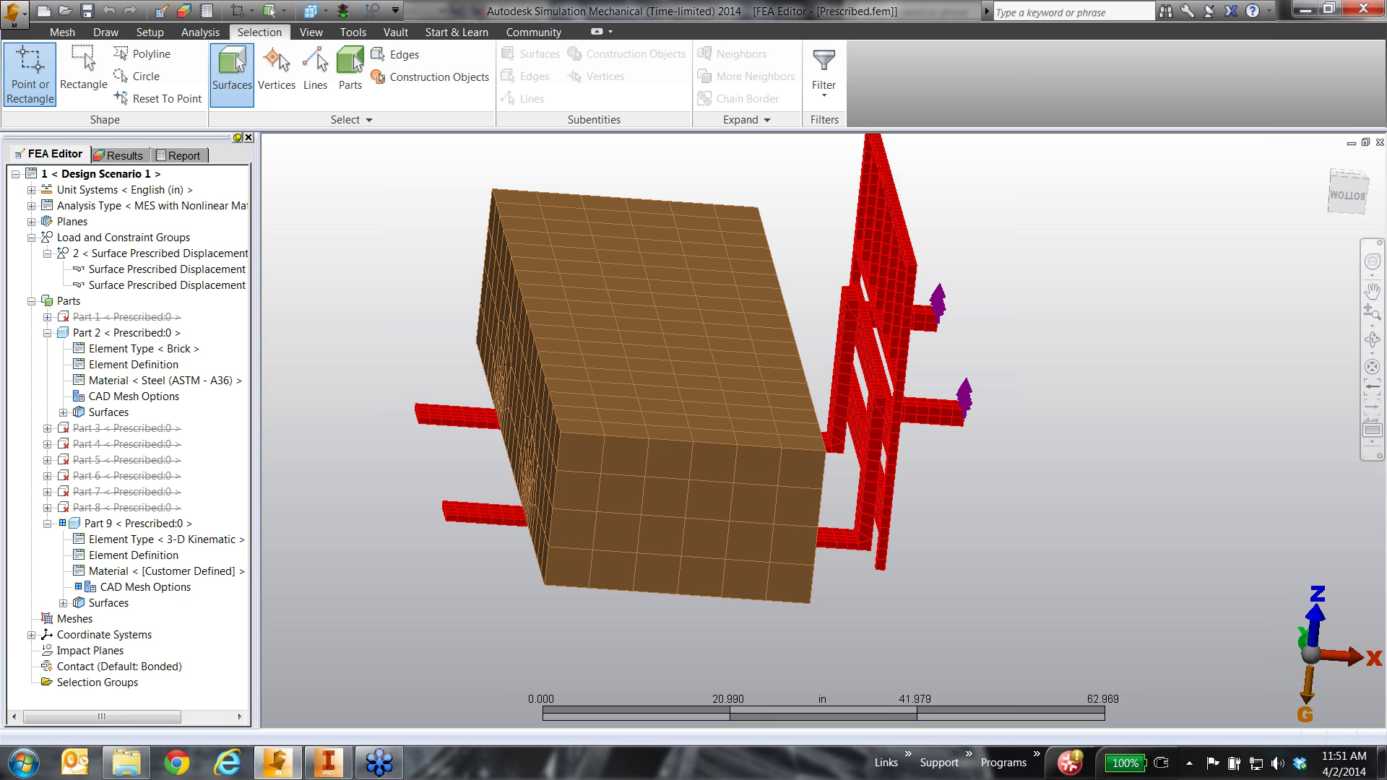
middle_drag(954, 527, 948, 533)
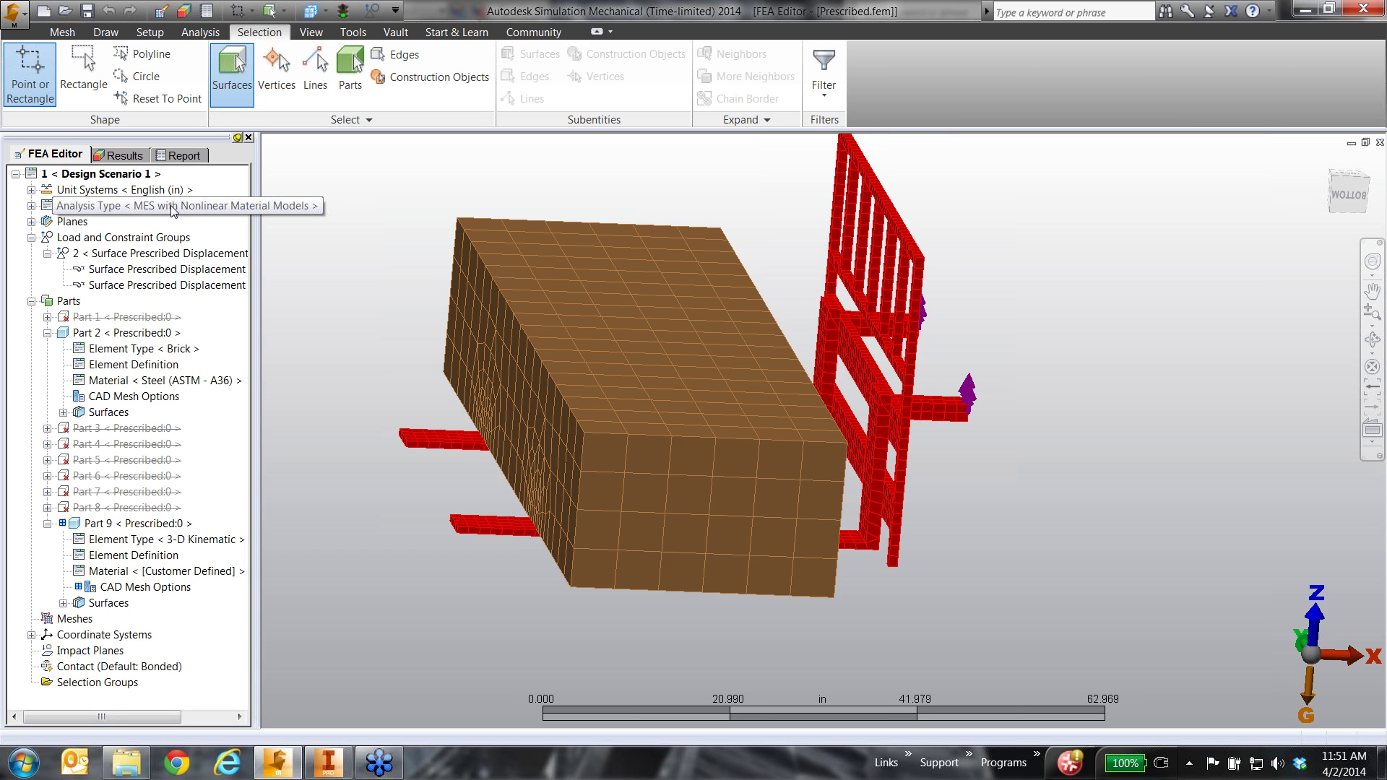
Step: Inspect the event duration and number of time steps in the analysis parameters and leave them unchanged
click(151, 32)
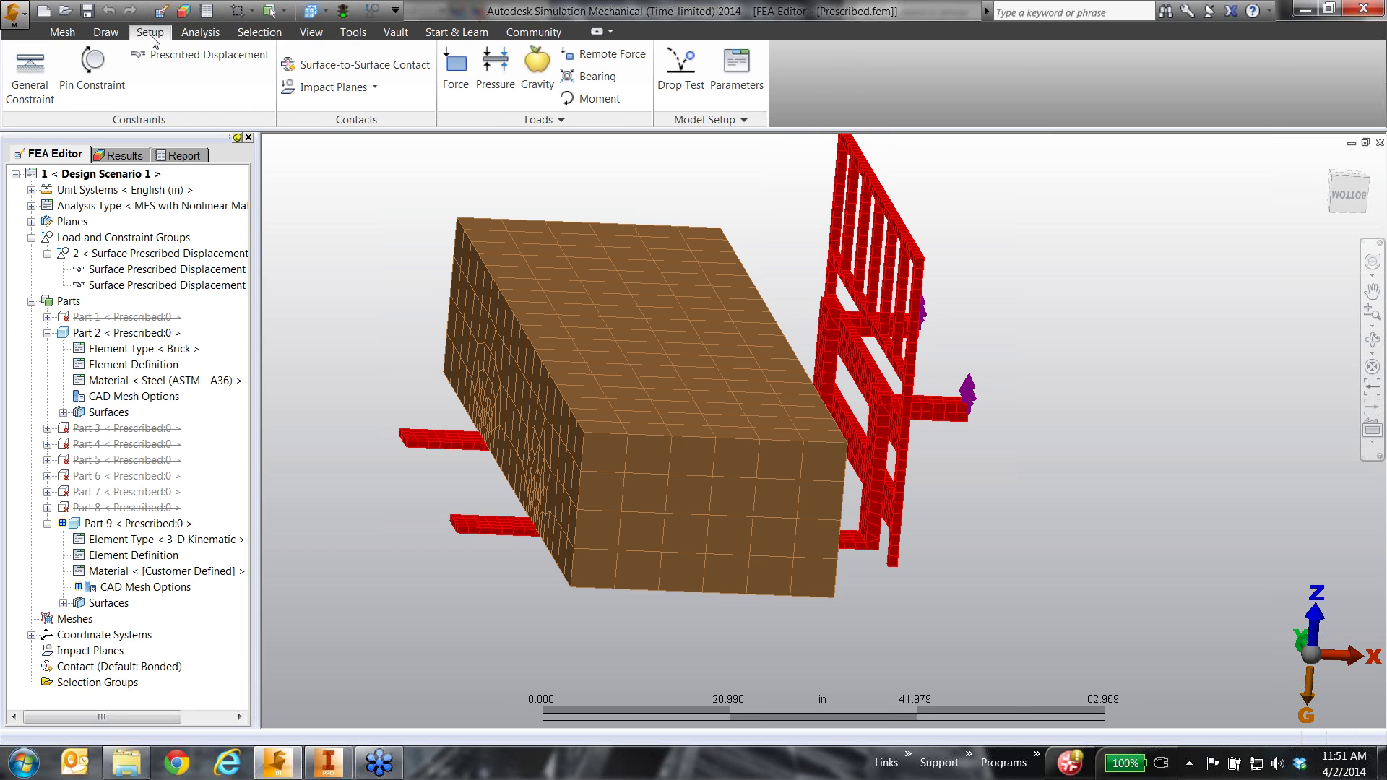
click(717, 83)
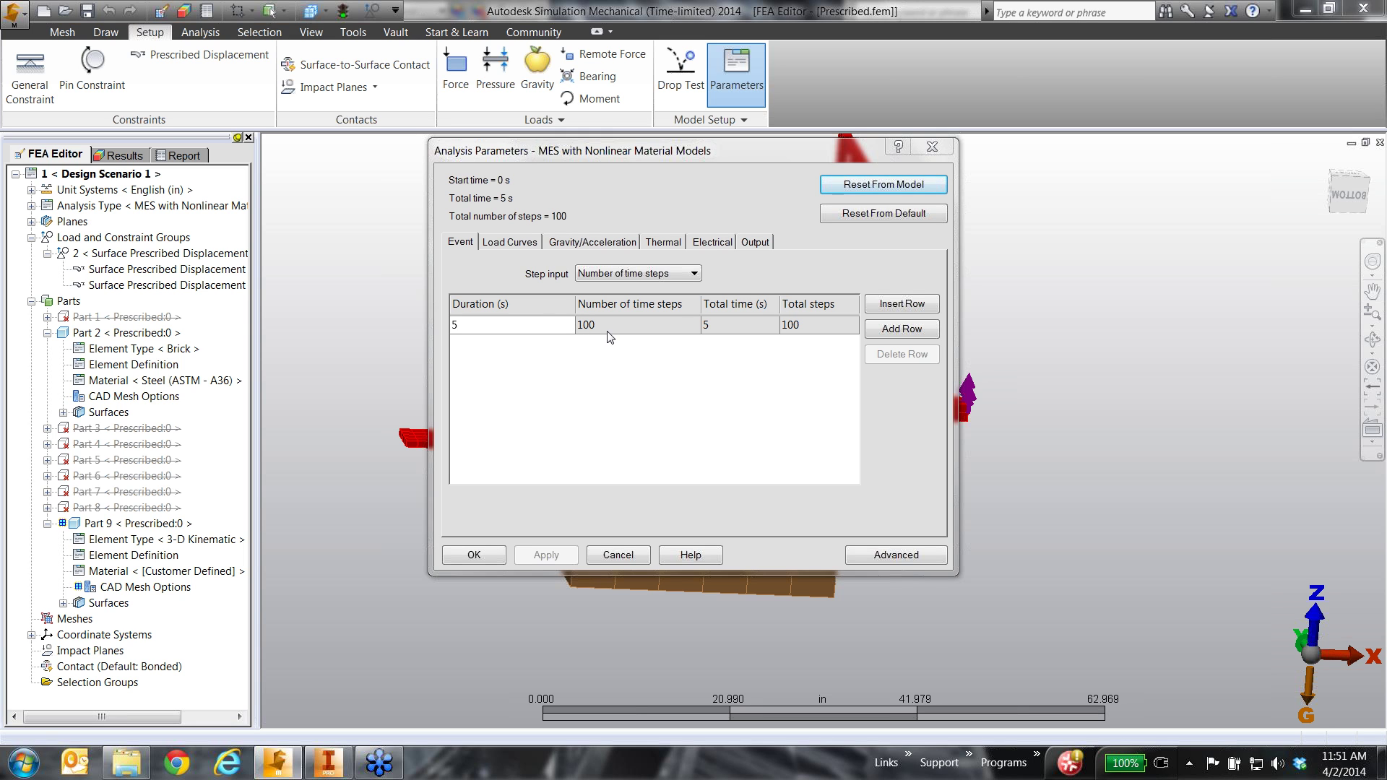
click(619, 555)
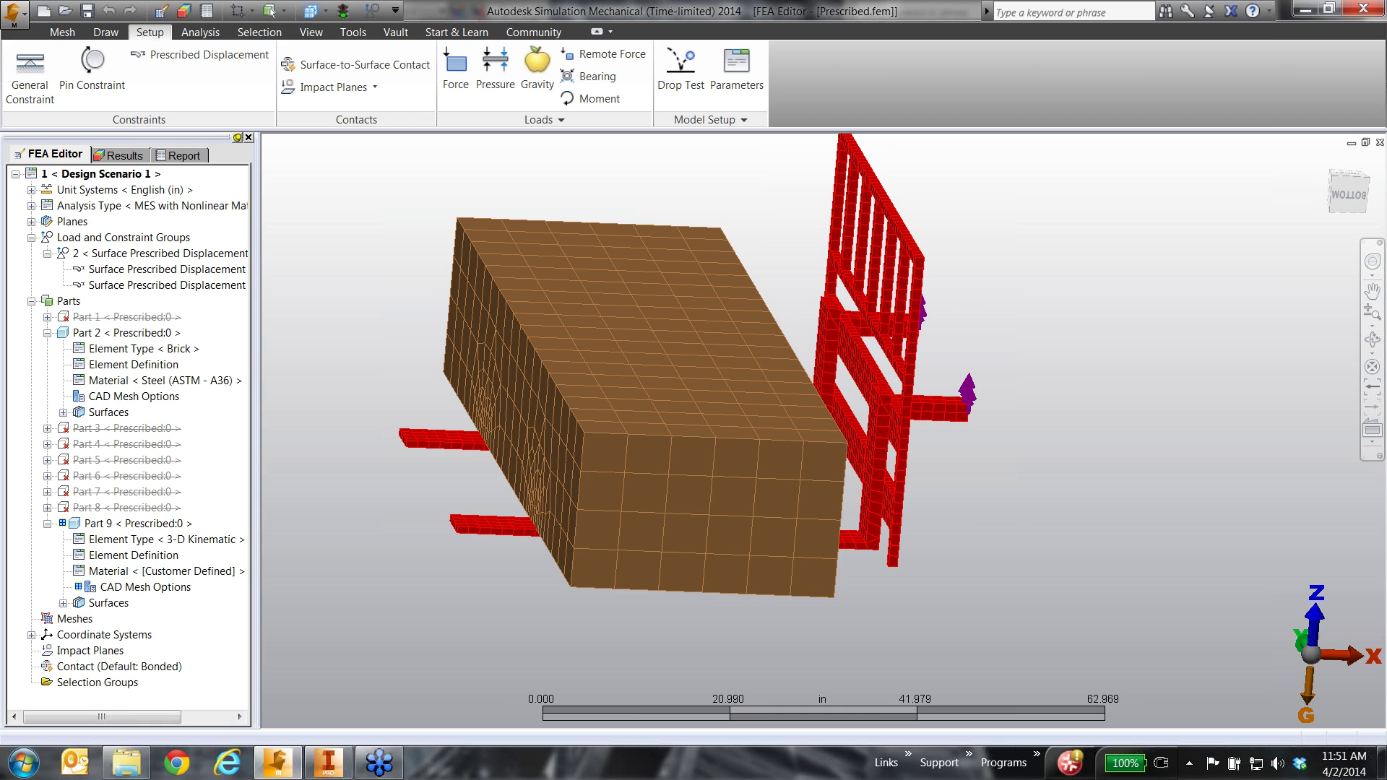
Step: Show the lifting simulation's displacement results, animate them over the time steps and stop the animation
middle_drag(1062, 524, 951, 526)
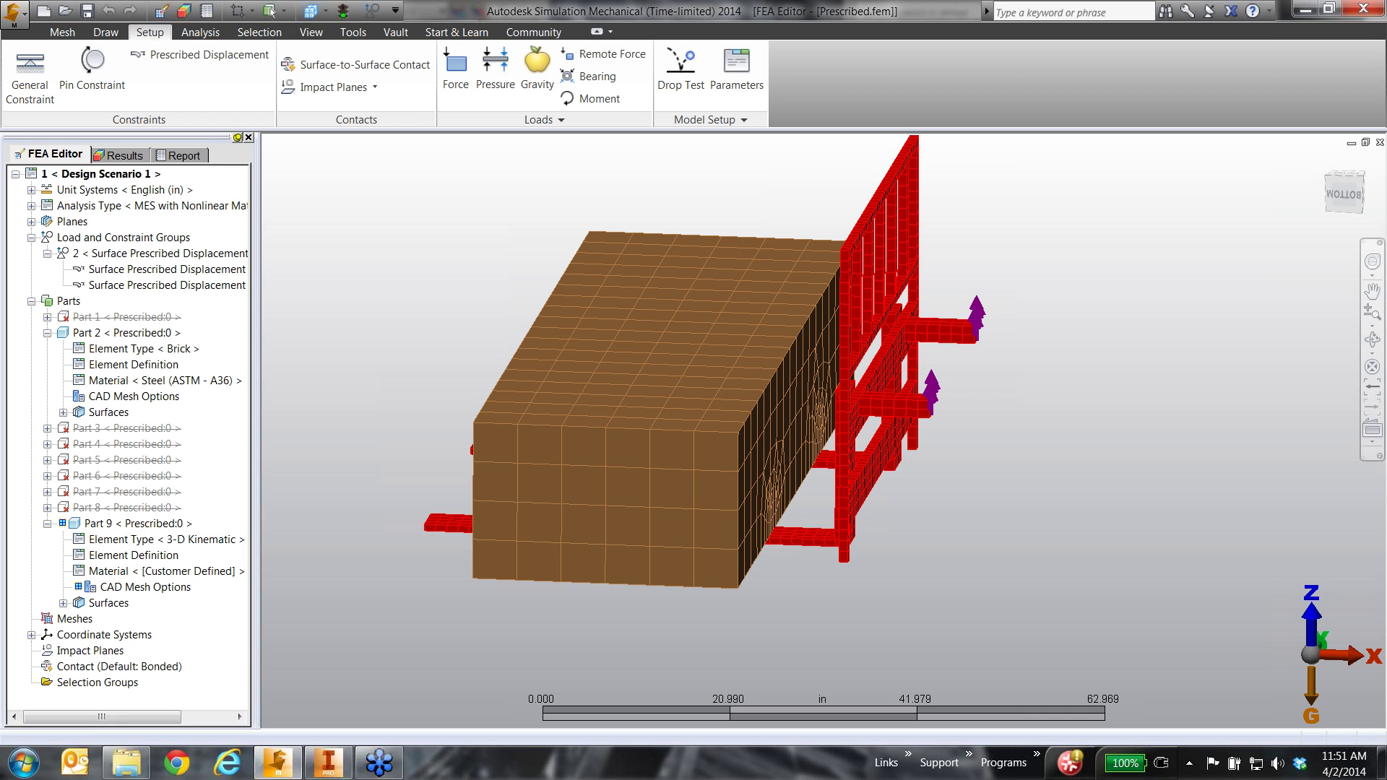
middle_drag(951, 529, 978, 518)
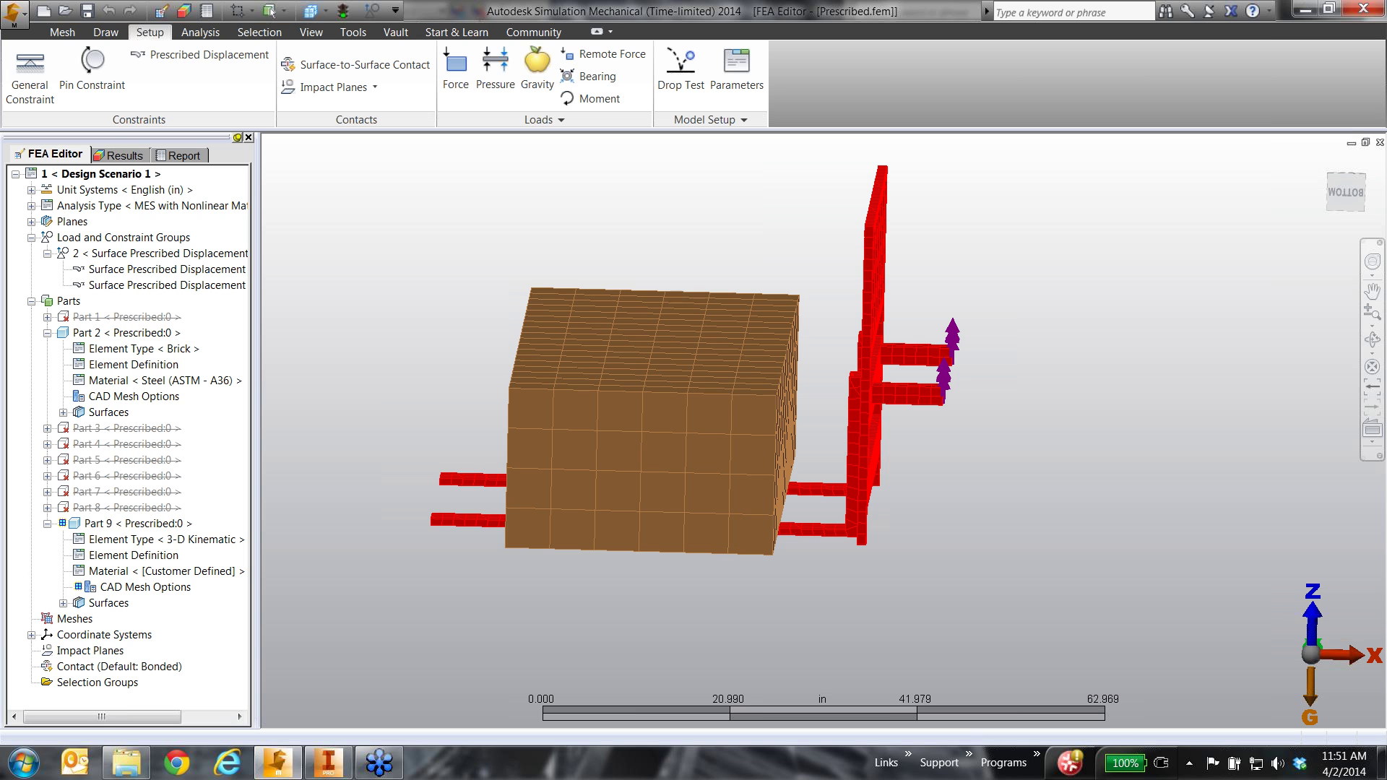
click(108, 155)
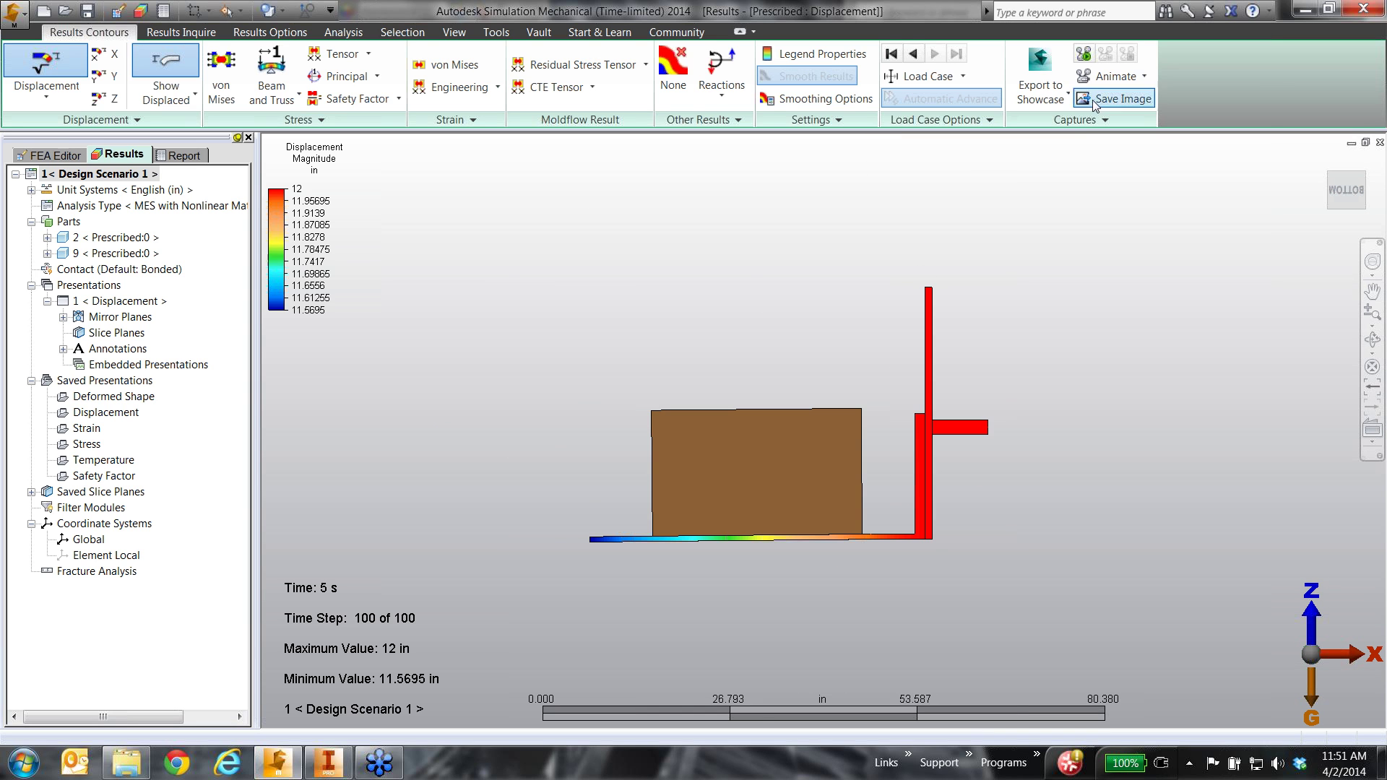
click(1081, 65)
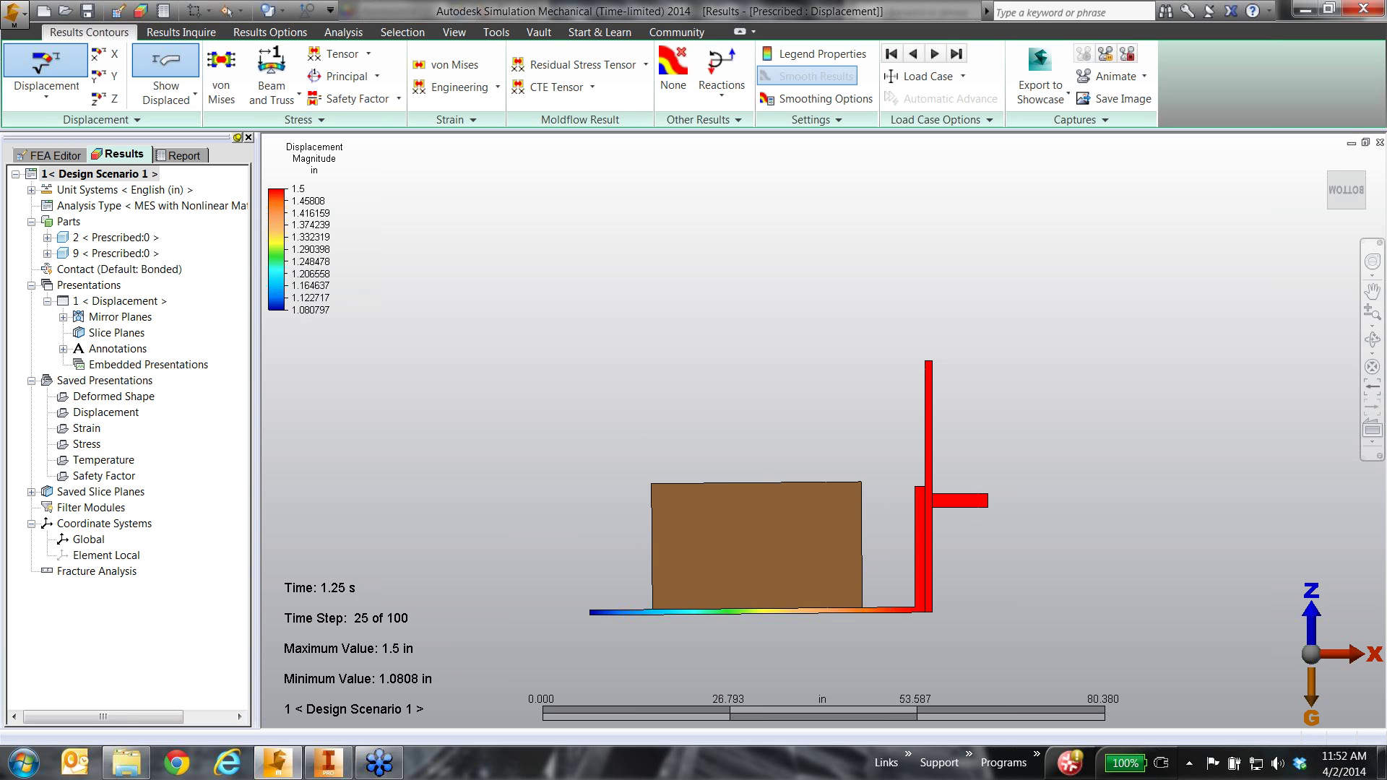
click(1127, 55)
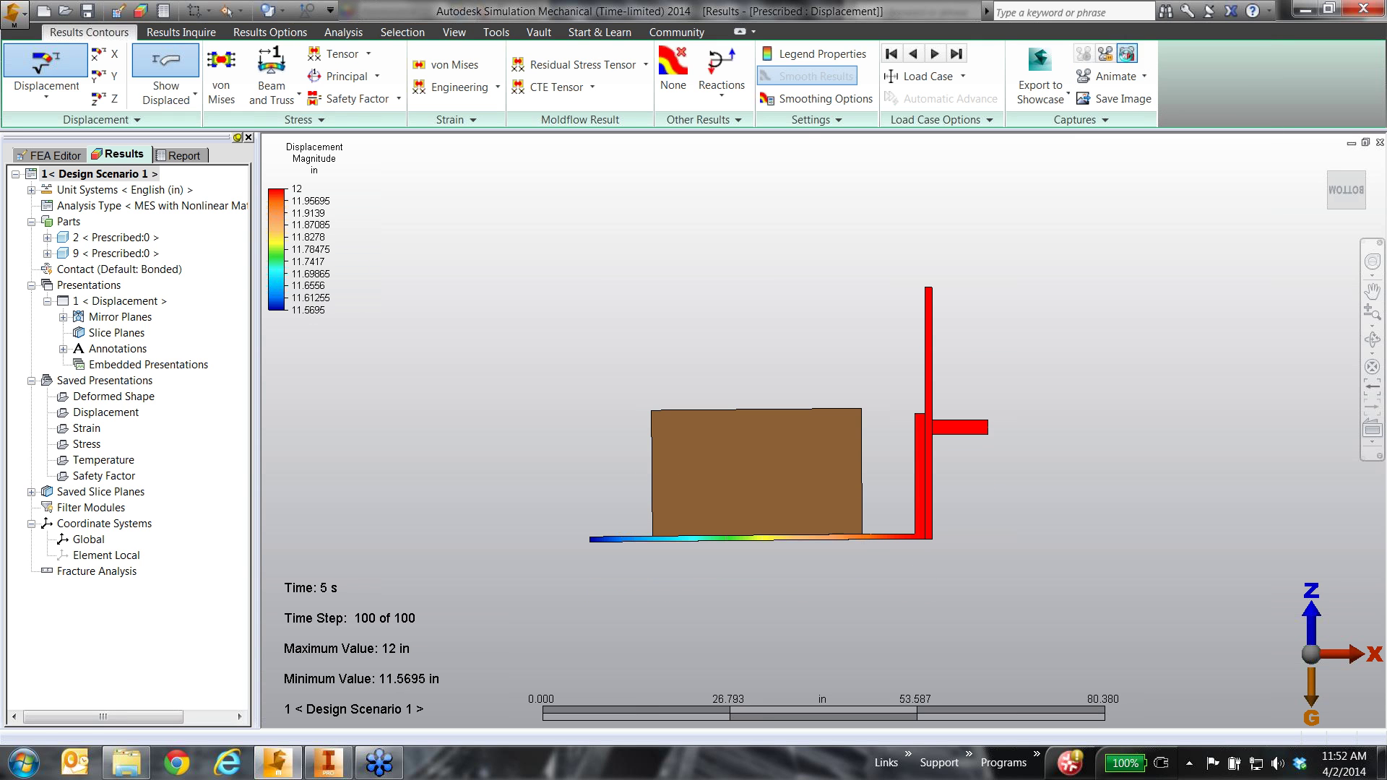
Step: Show the von Mises stress on the forks and carriage and mark the location of the maximum value
click(221, 76)
middle_drag(904, 501, 904, 501)
drag(932, 549, 900, 516)
click(282, 34)
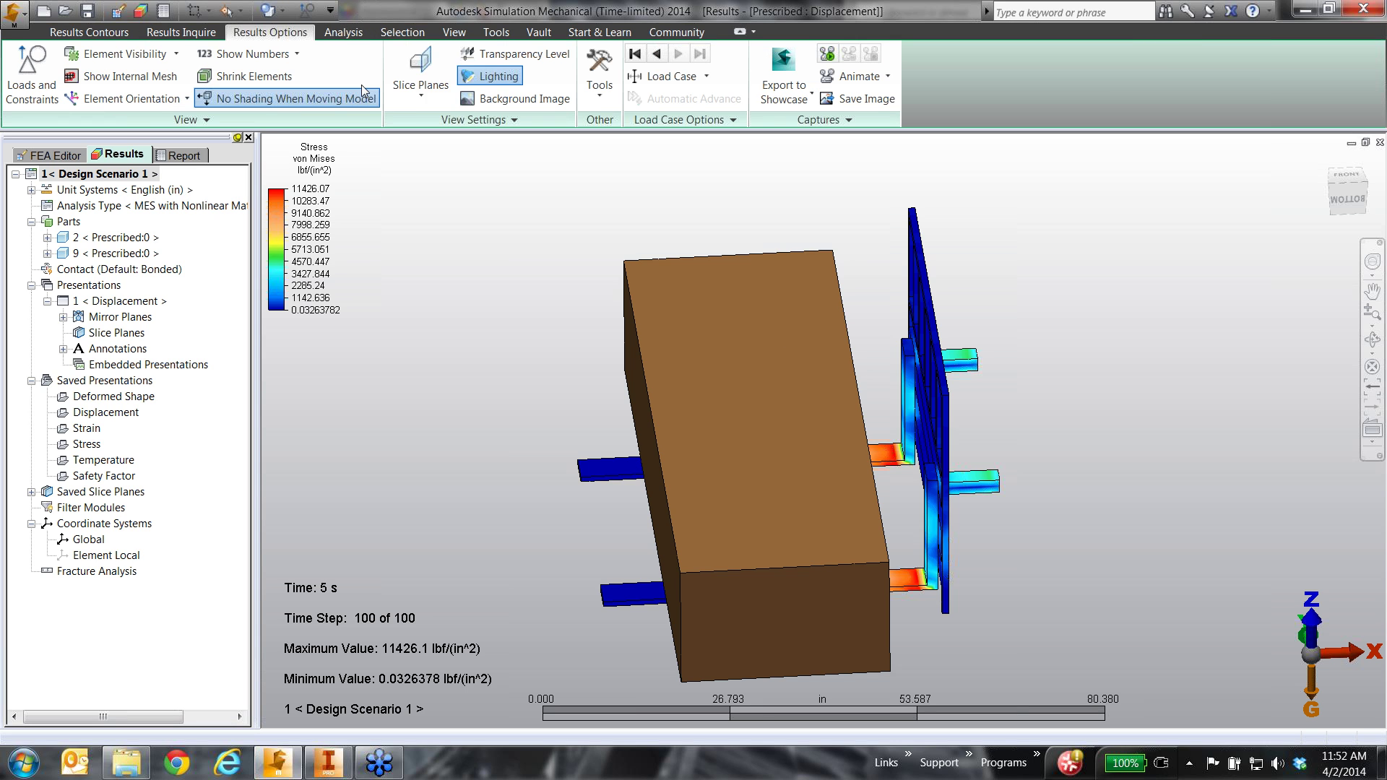
click(182, 33)
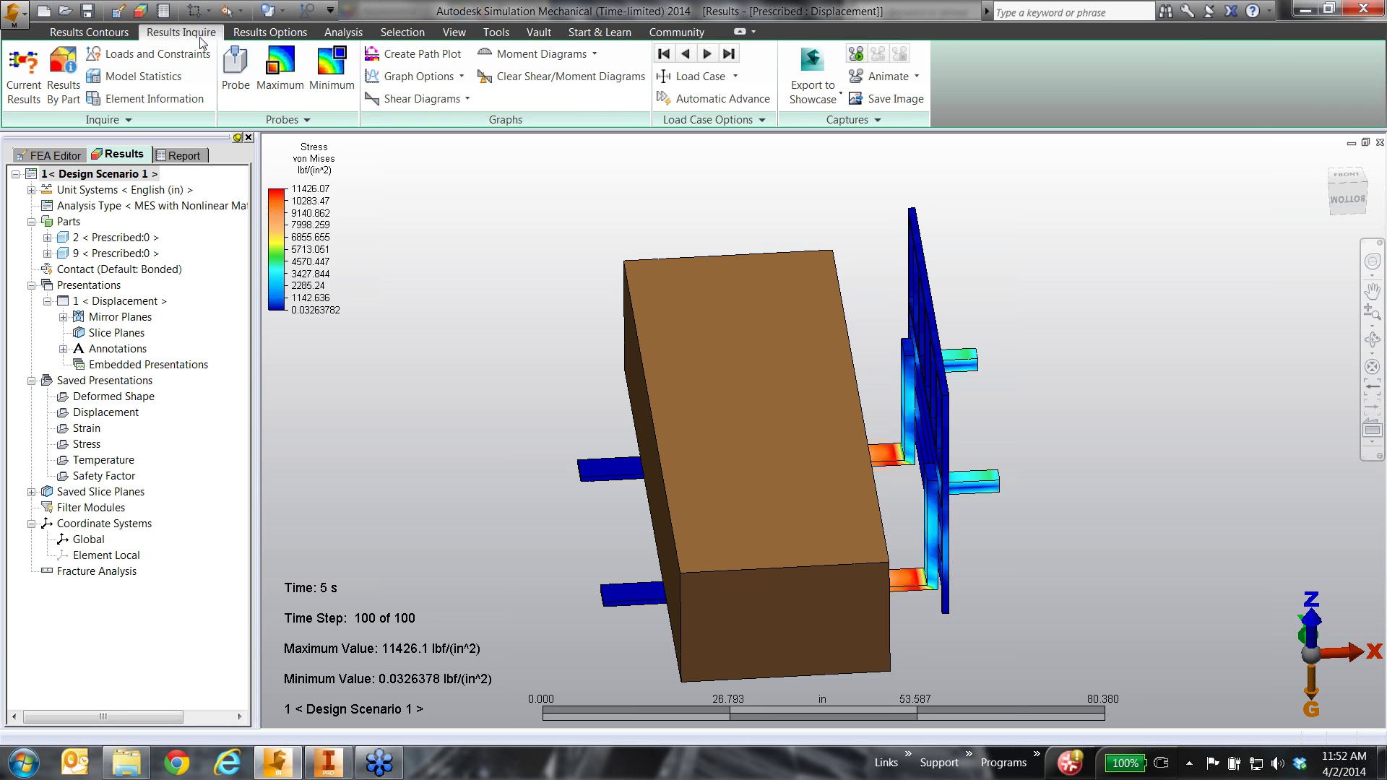
click(280, 72)
scroll(896, 452, up, 2)
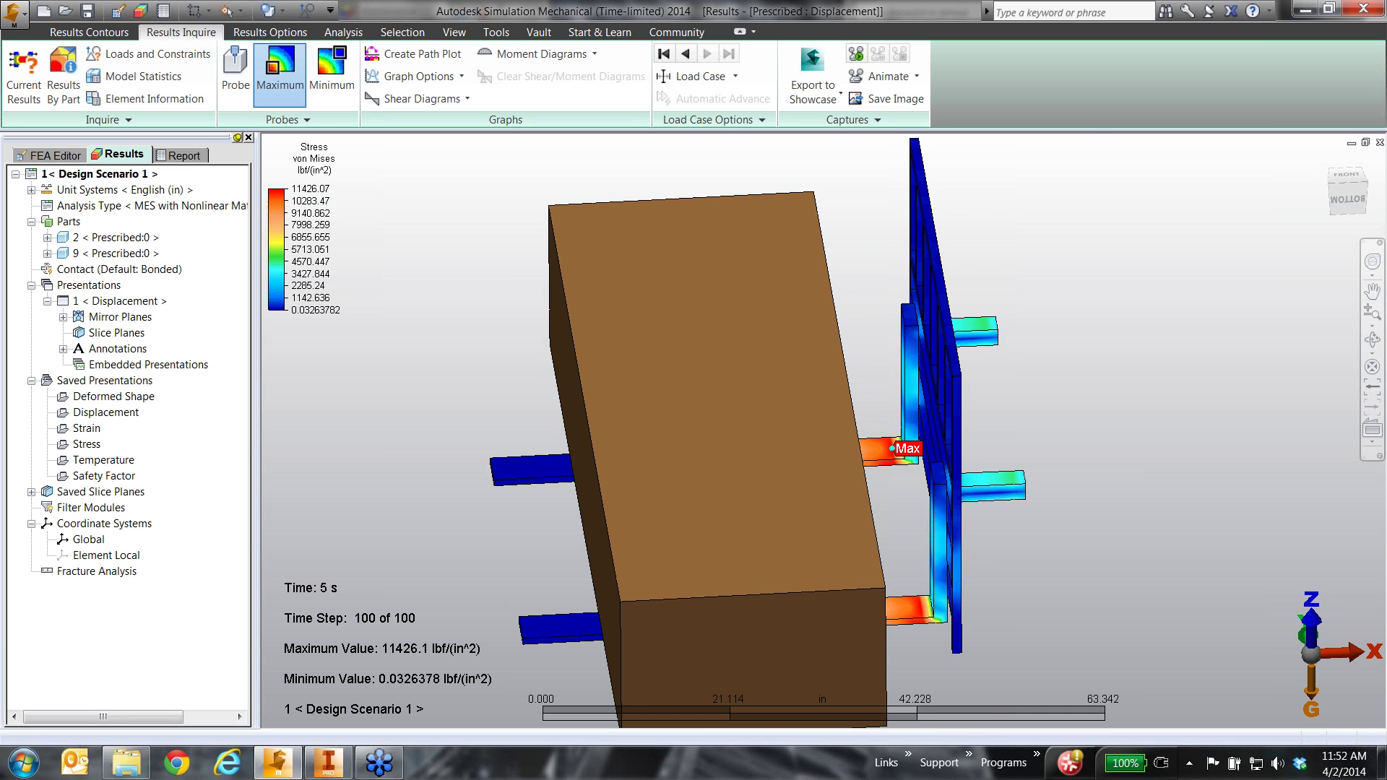
Step: Graph the von Mises stress over time at the maximum-stress node, close the graph window, and embed the graph in the results view
right_click(896, 455)
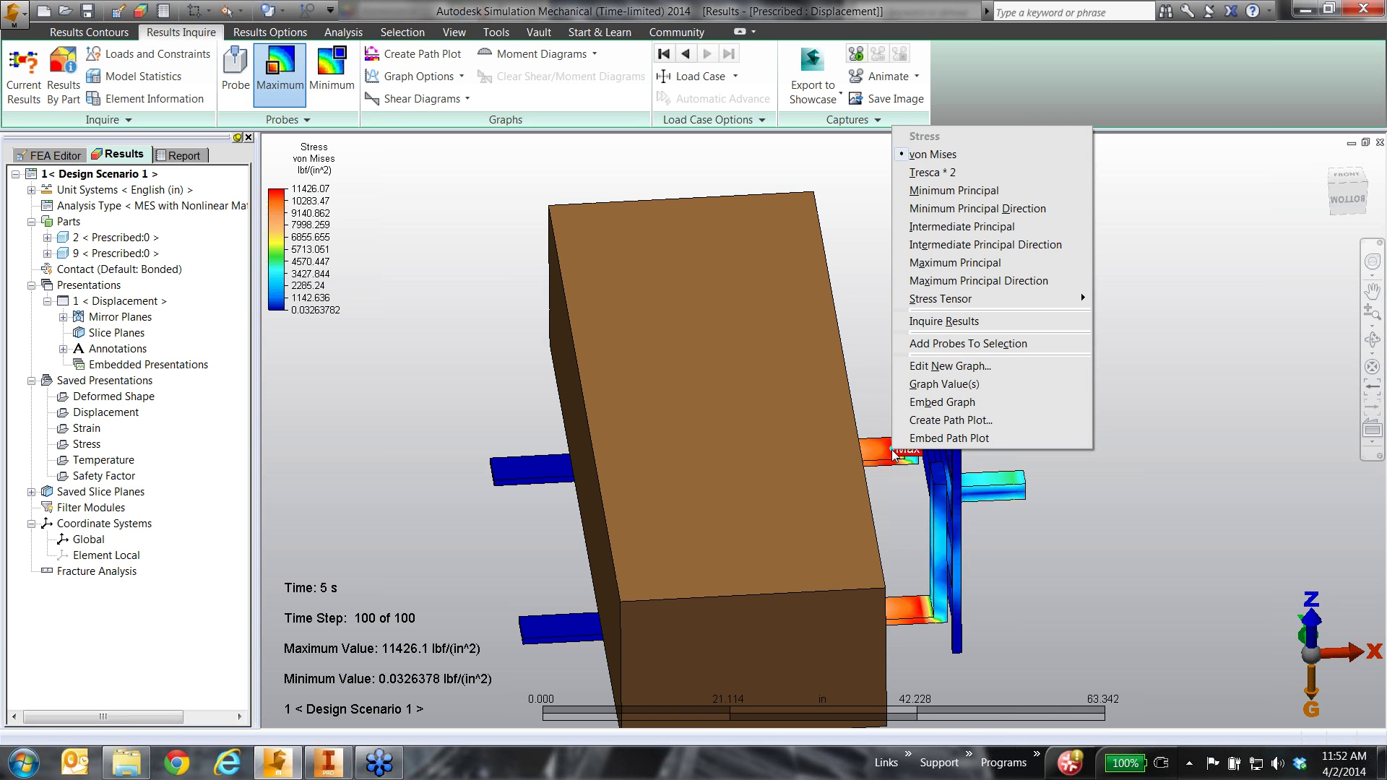
click(944, 385)
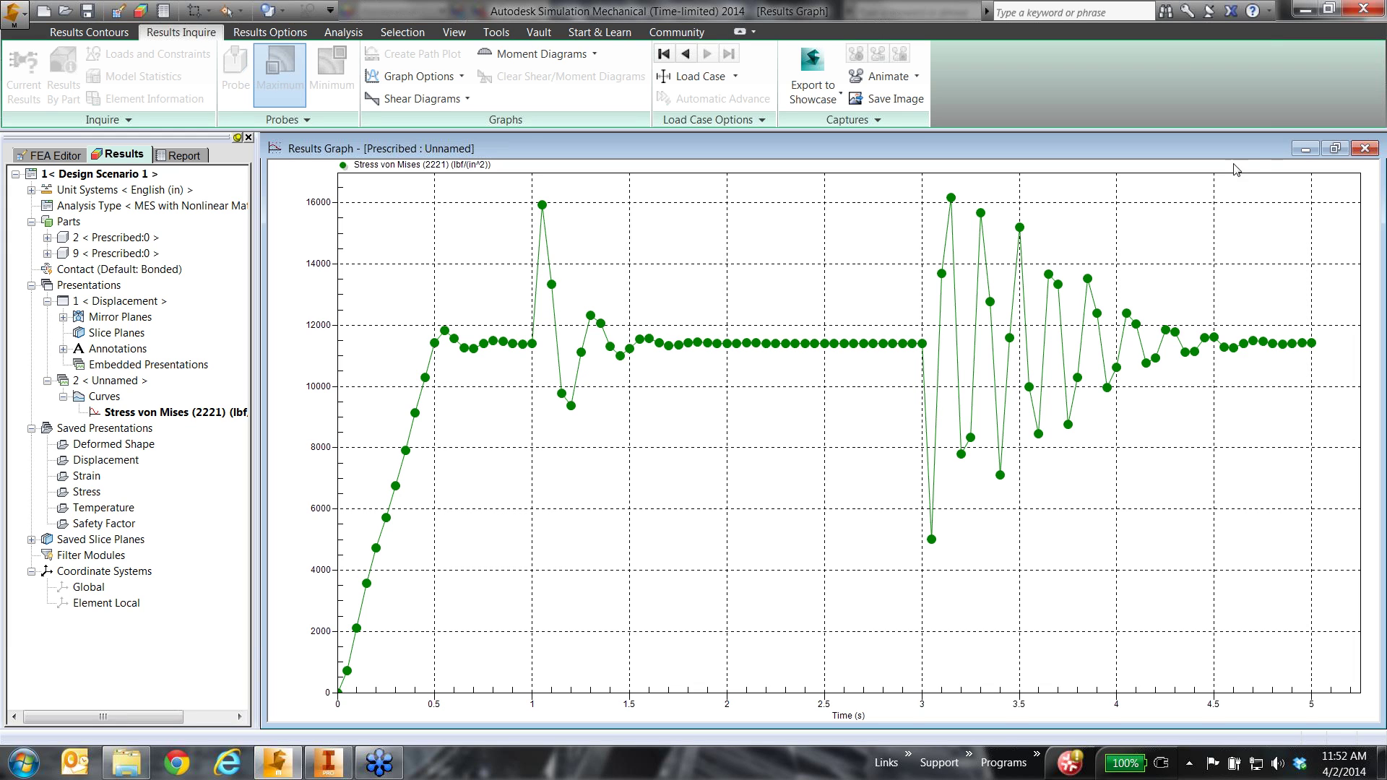
click(1361, 148)
right_click(895, 382)
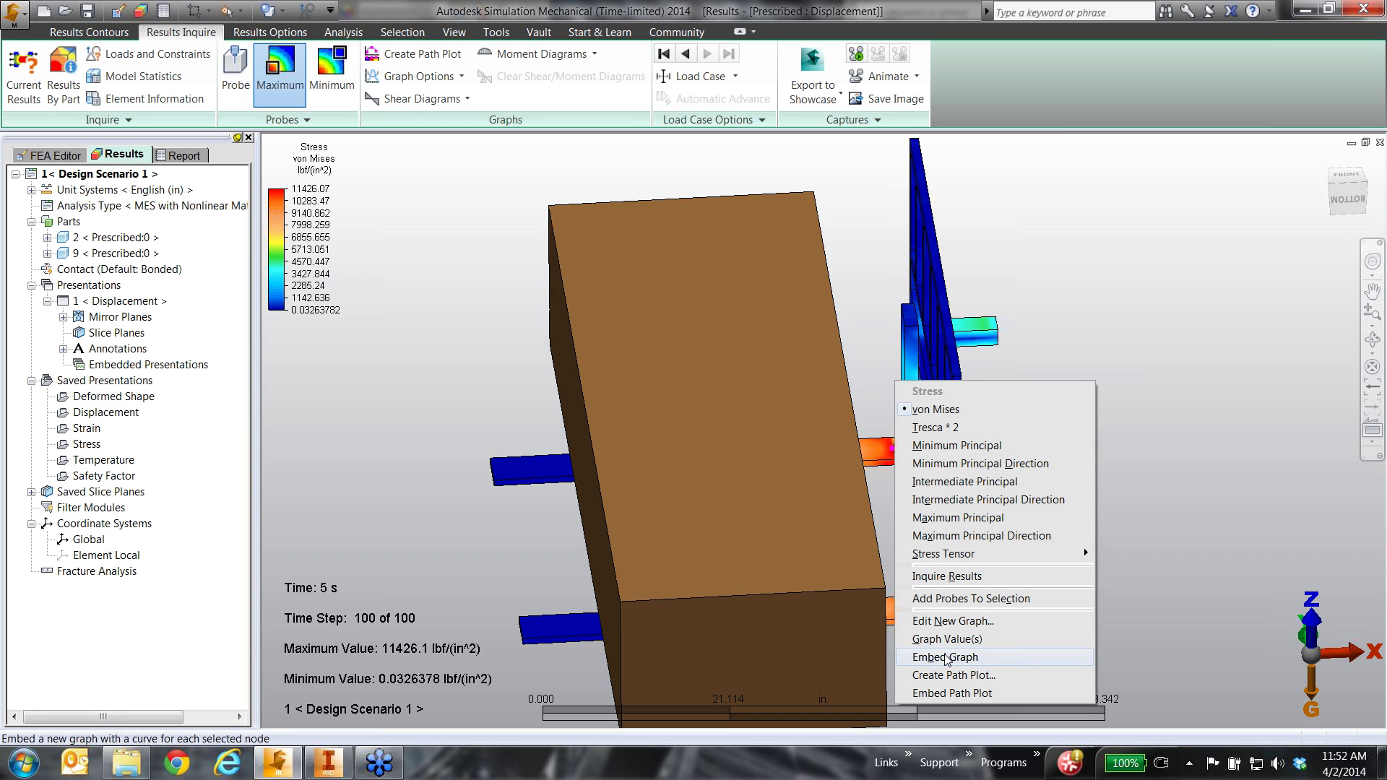
click(943, 657)
Step: Animate the von Mises stress results alongside the embedded graph, with the model shifted away from the graph
middle_drag(997, 535, 1054, 490)
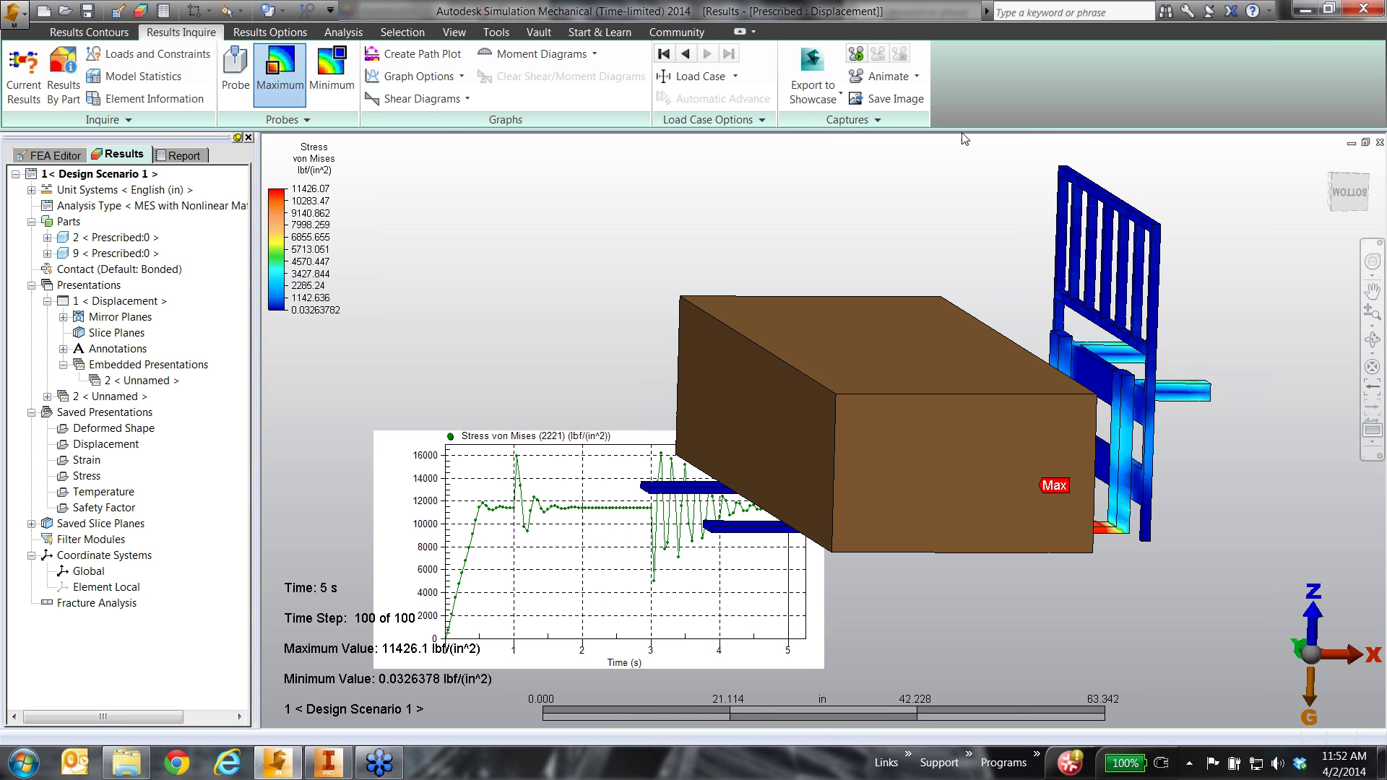
click(855, 56)
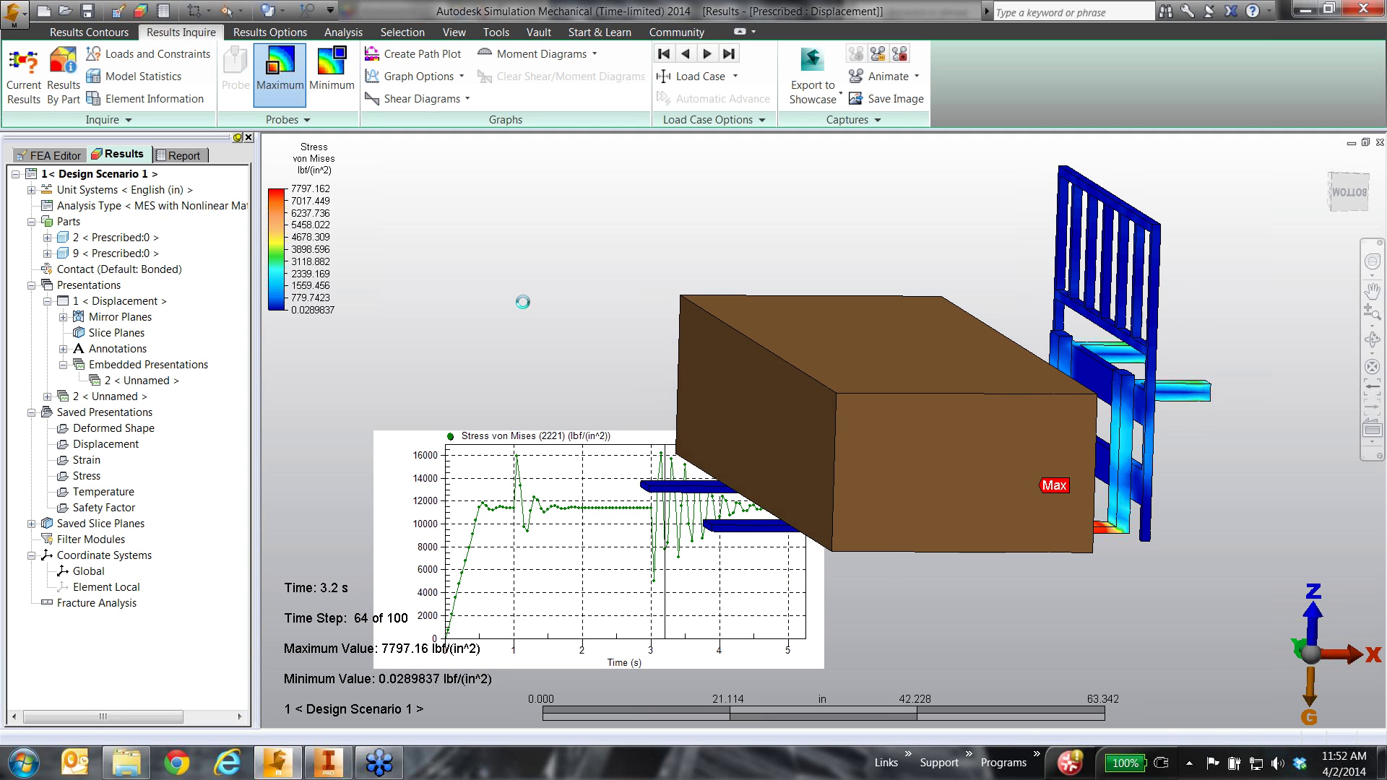
middle_drag(810, 410, 879, 320)
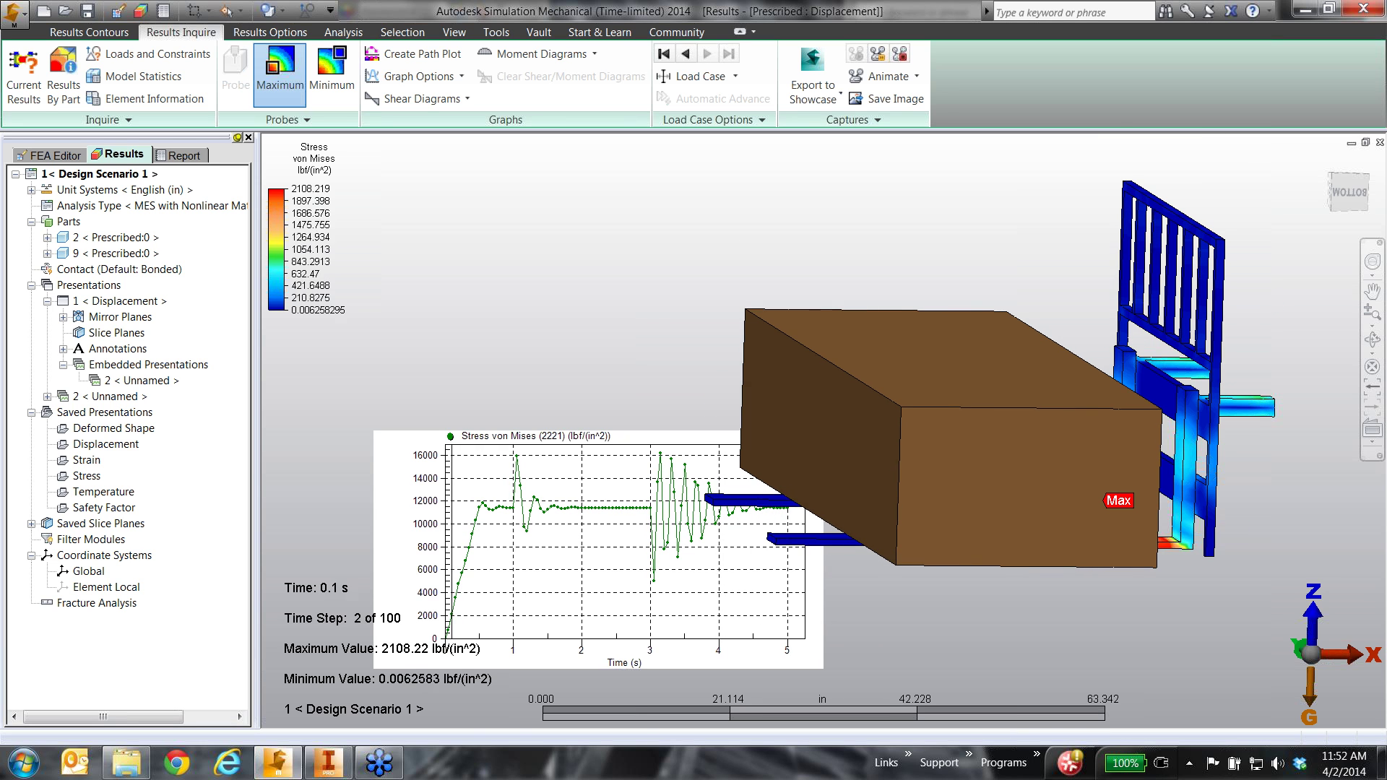
Step: Enlarge the embedded stress graph to fill most of the results view and place the reduced model over its lower corner
right_click(148, 380)
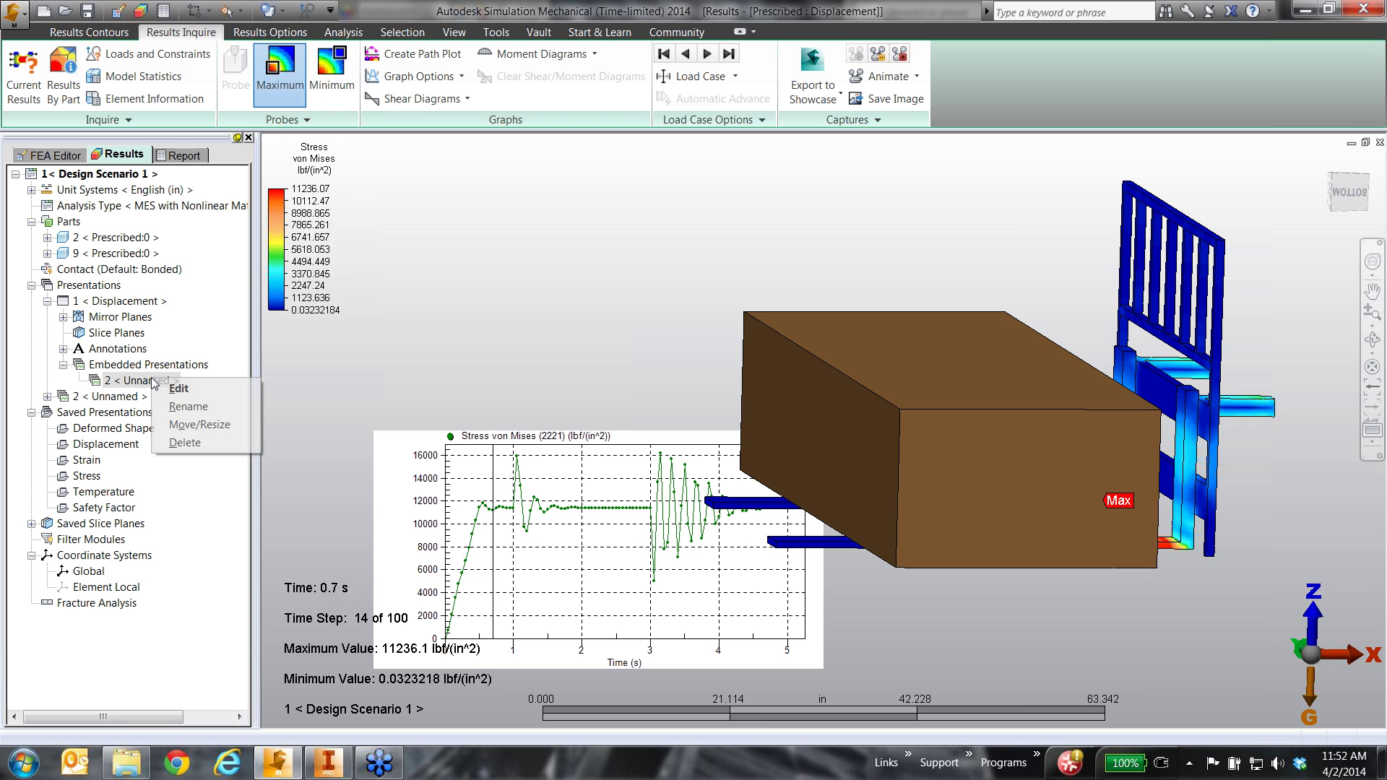
click(174, 424)
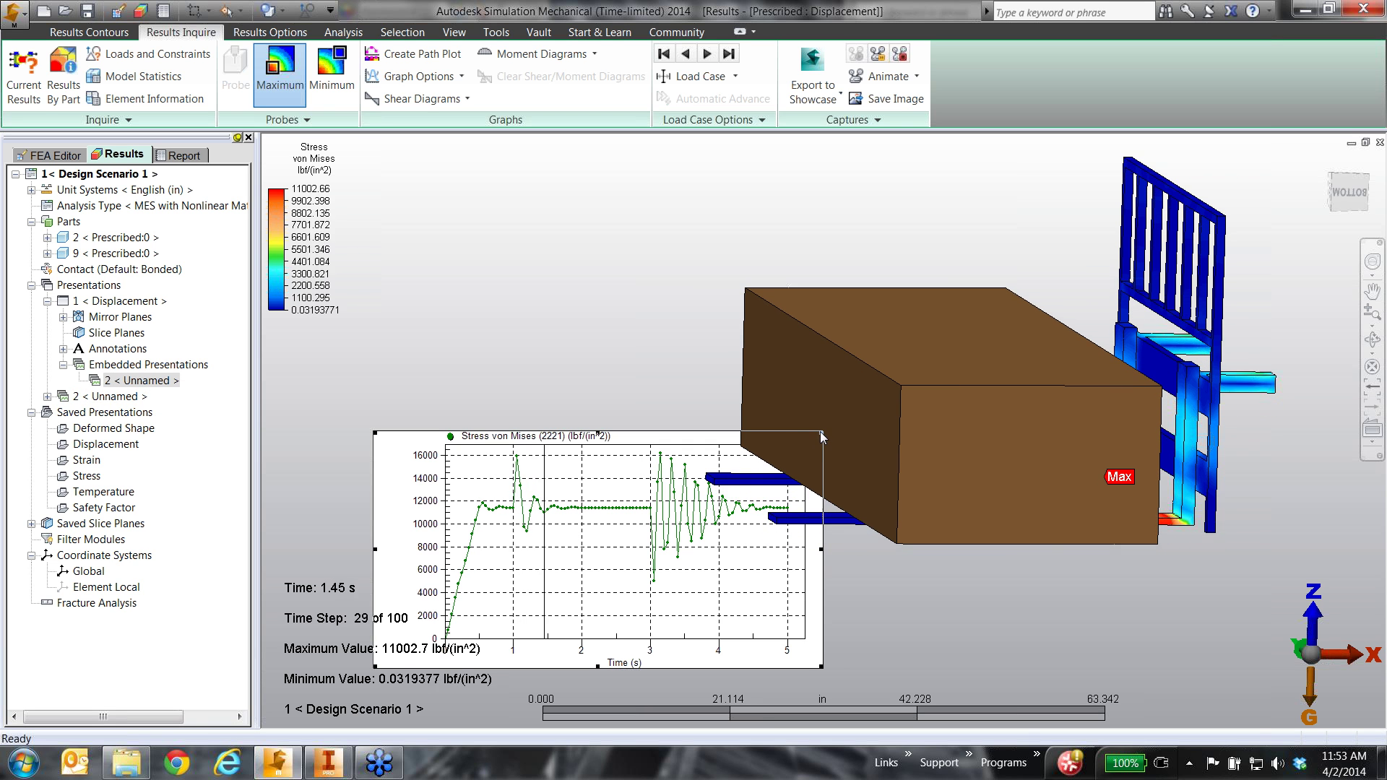
mouse_move(822, 432)
mouse_down()
mouse_move(1217, 169)
mouse_move(1287, 154)
mouse_up()
mouse_move(1193, 322)
middle_down()
mouse_move(1168, 403)
mouse_move(1172, 504)
middle_up()
scroll(1168, 404, down, 2)
scroll(1171, 504, down, 5)
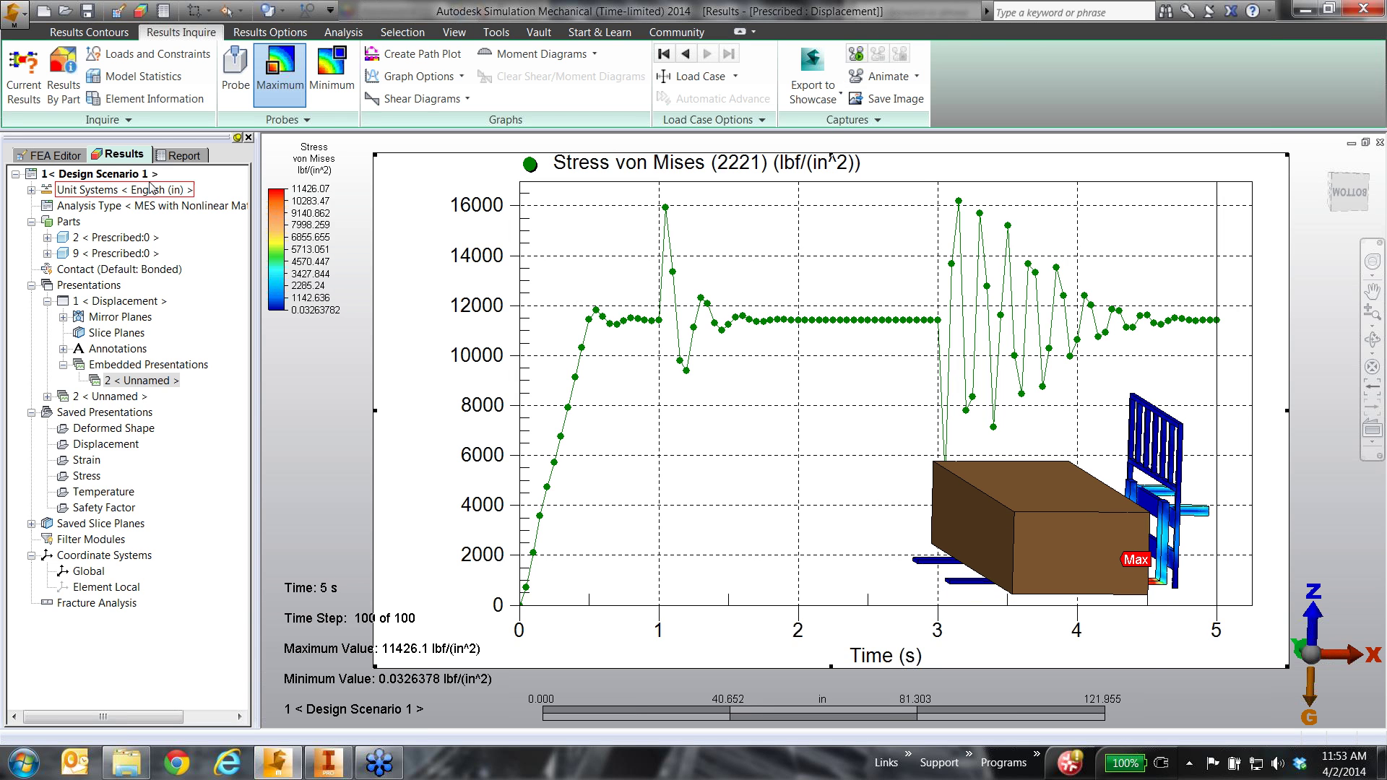
Step: Return to the model's FEA editor and minimize the Simulation Mechanical and Inventor windows to show the desktop
click(45, 155)
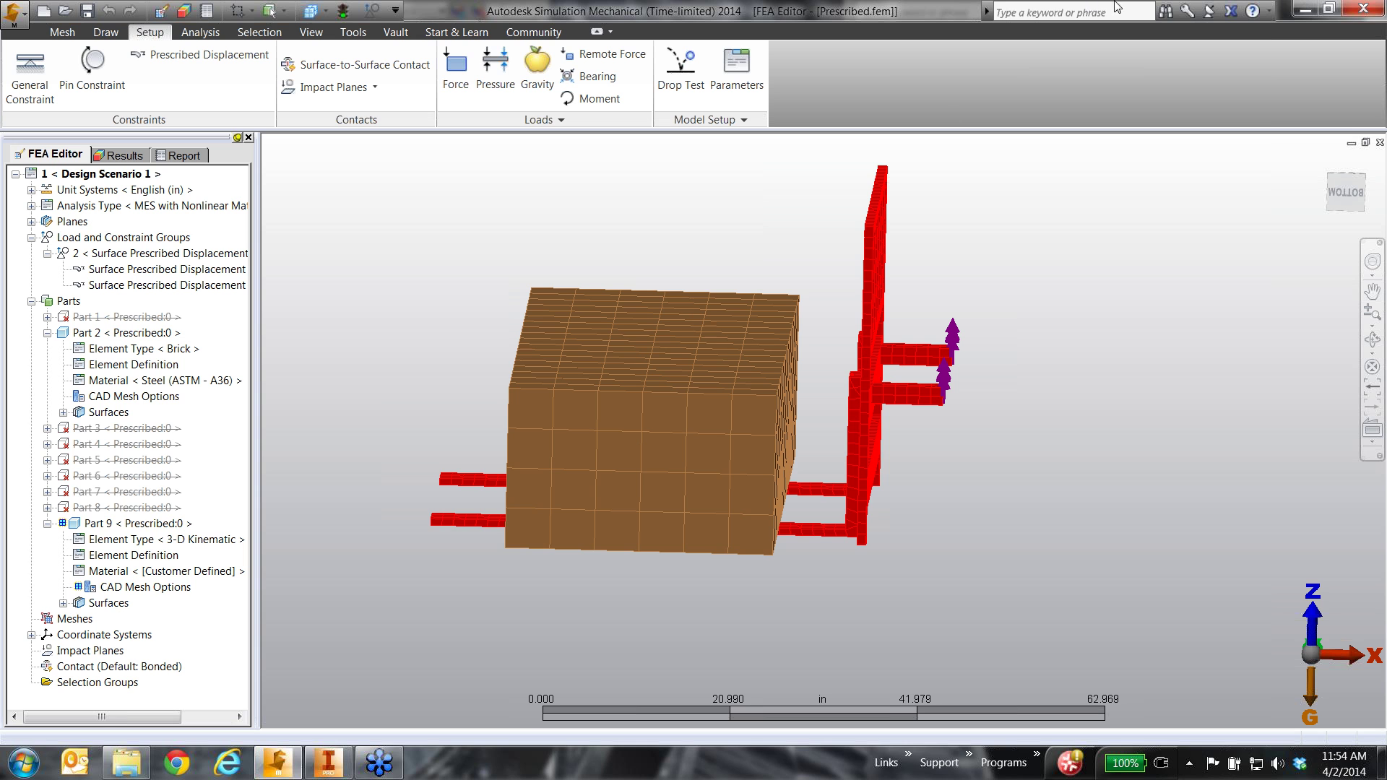
click(1311, 12)
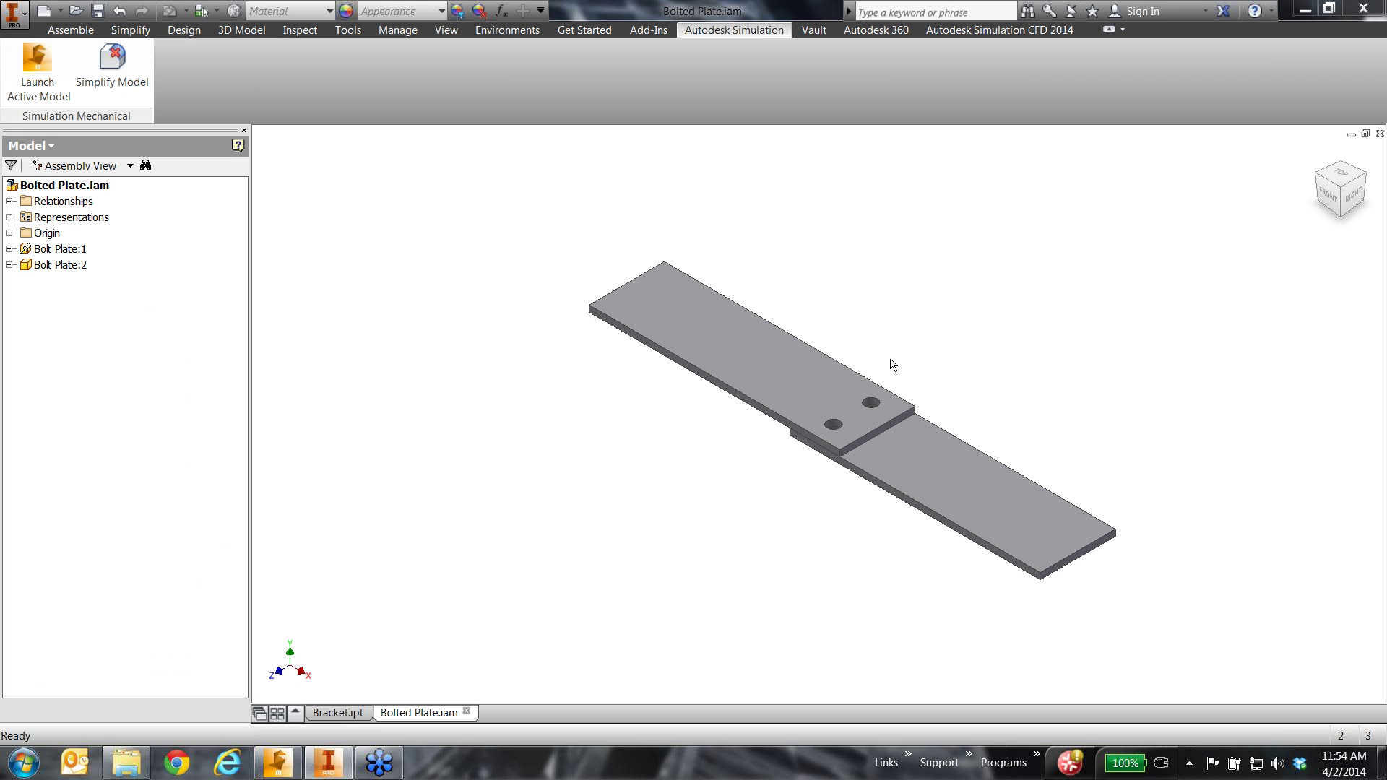
click(1306, 11)
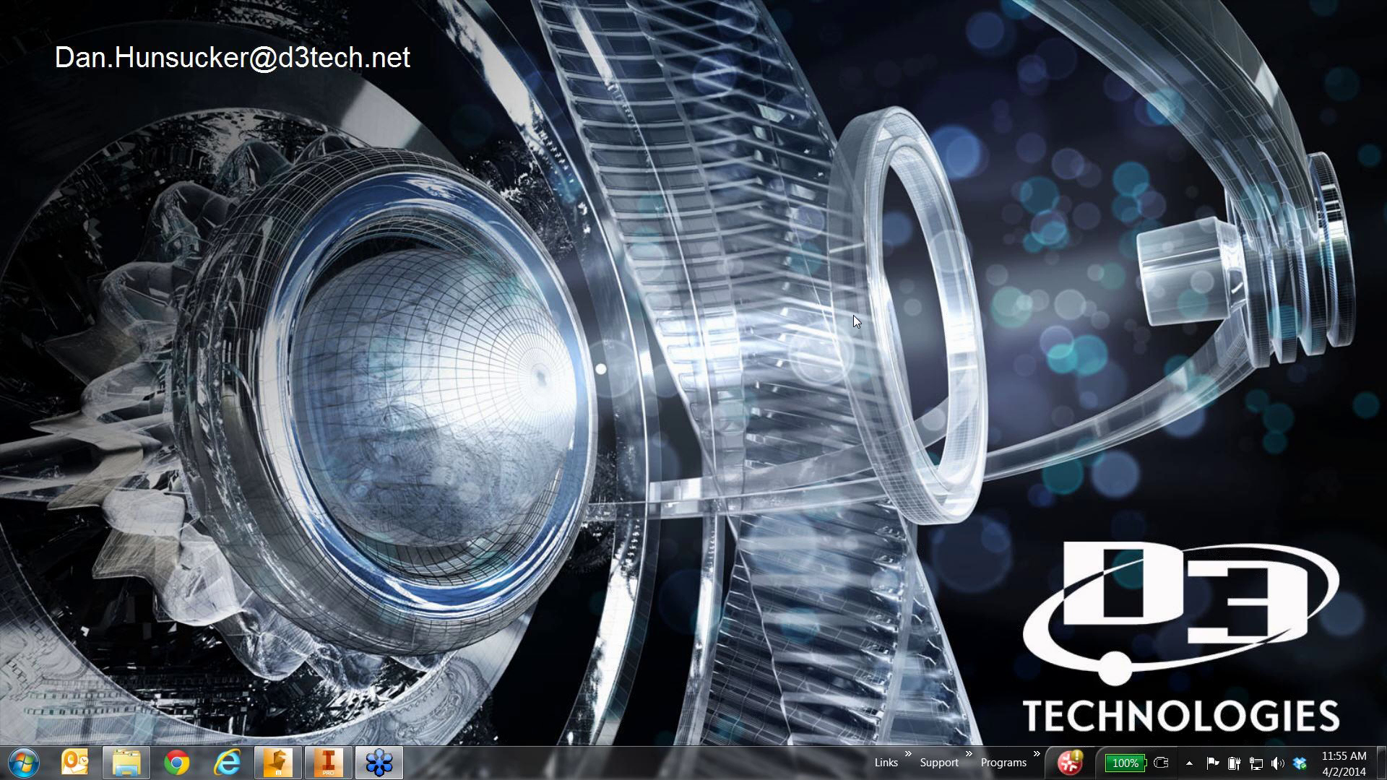